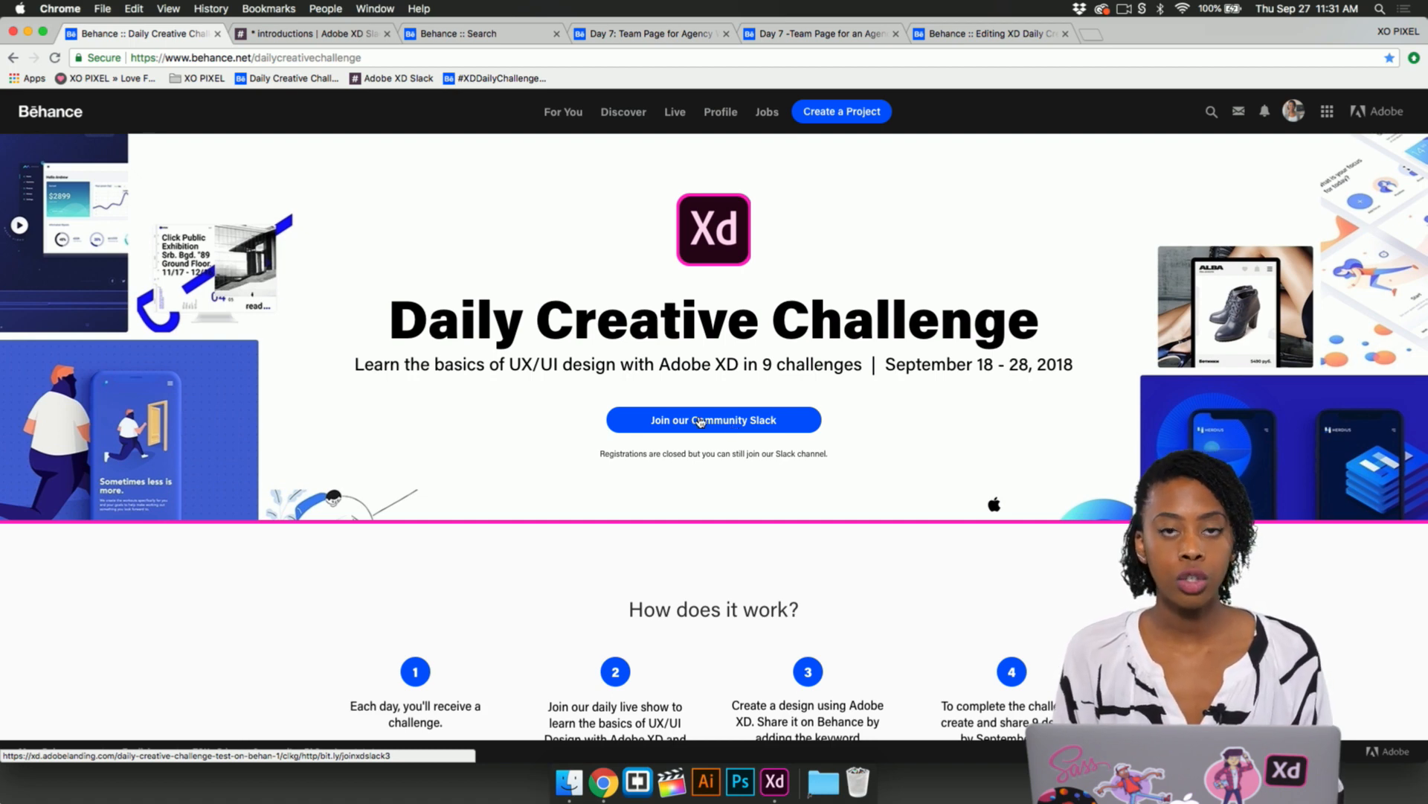
- Review the Daily Creative Challenge page, covering how it works, the next steps and the challenge templates
{"action": "scroll", "coordinate": [696, 557], "scroll_direction": "down", "scroll_amount": 10}
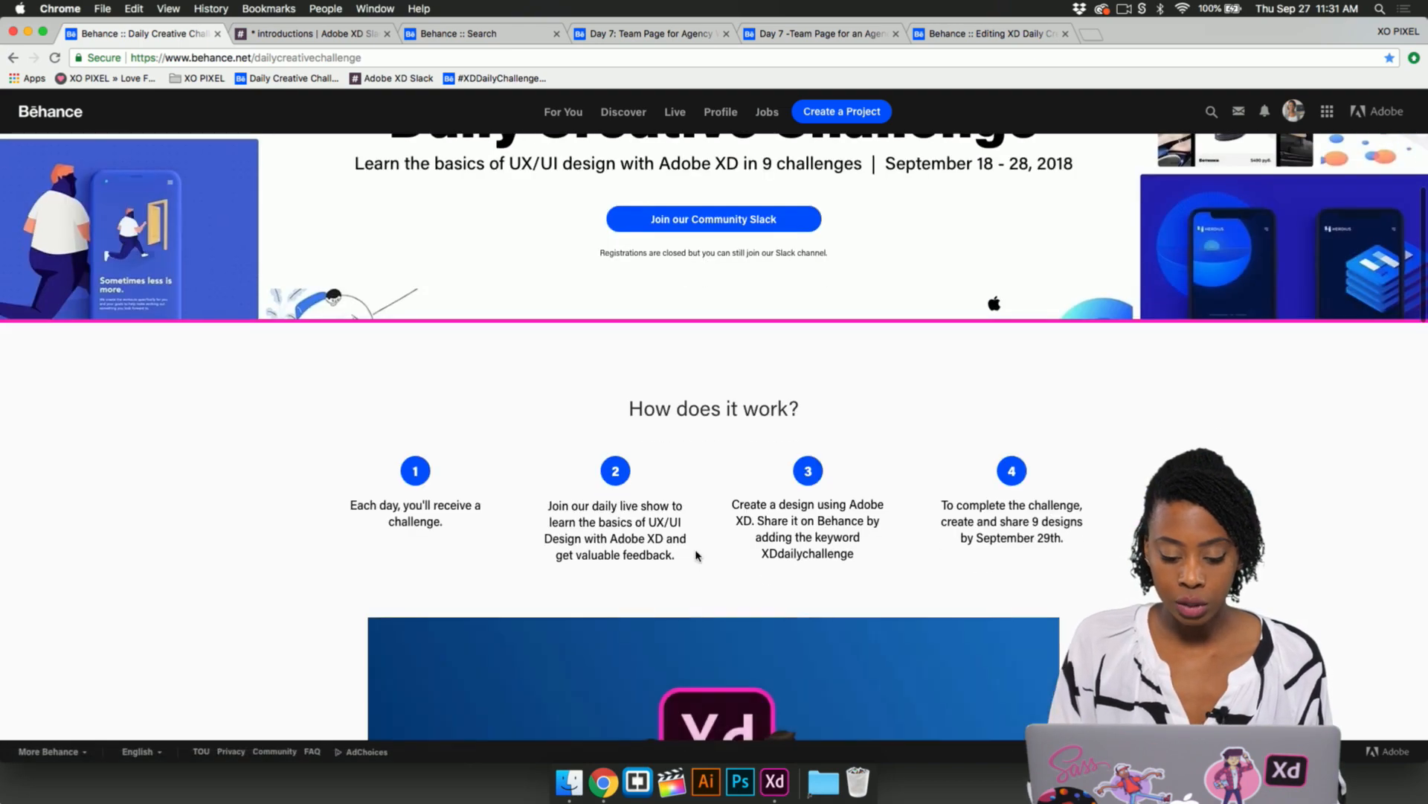
{"action": "scroll", "coordinate": [696, 557], "scroll_direction": "down", "scroll_amount": 10}
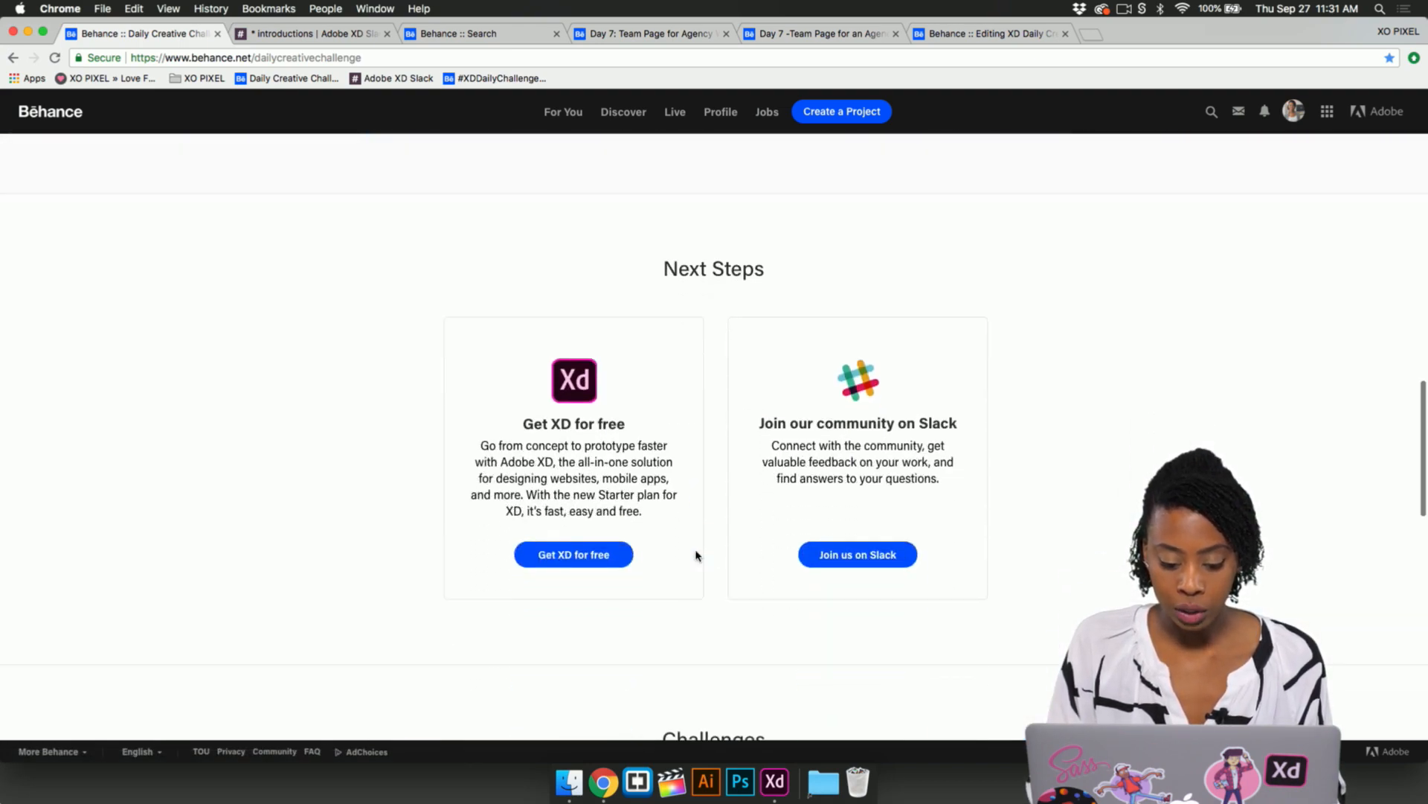
{"action": "scroll", "coordinate": [696, 519], "scroll_direction": "down", "scroll_amount": 5}
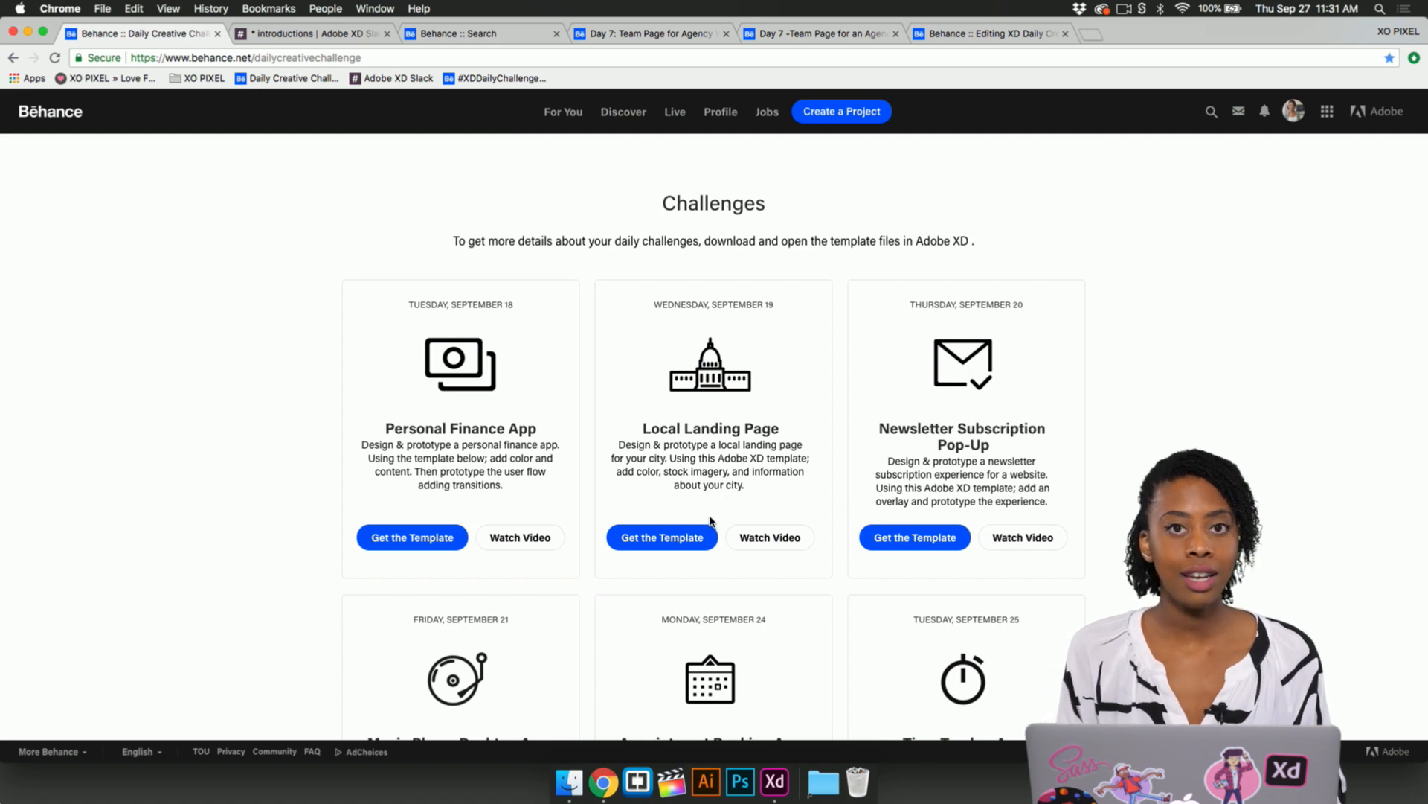
{"action": "scroll", "coordinate": [711, 521], "scroll_direction": "down", "scroll_amount": 3}
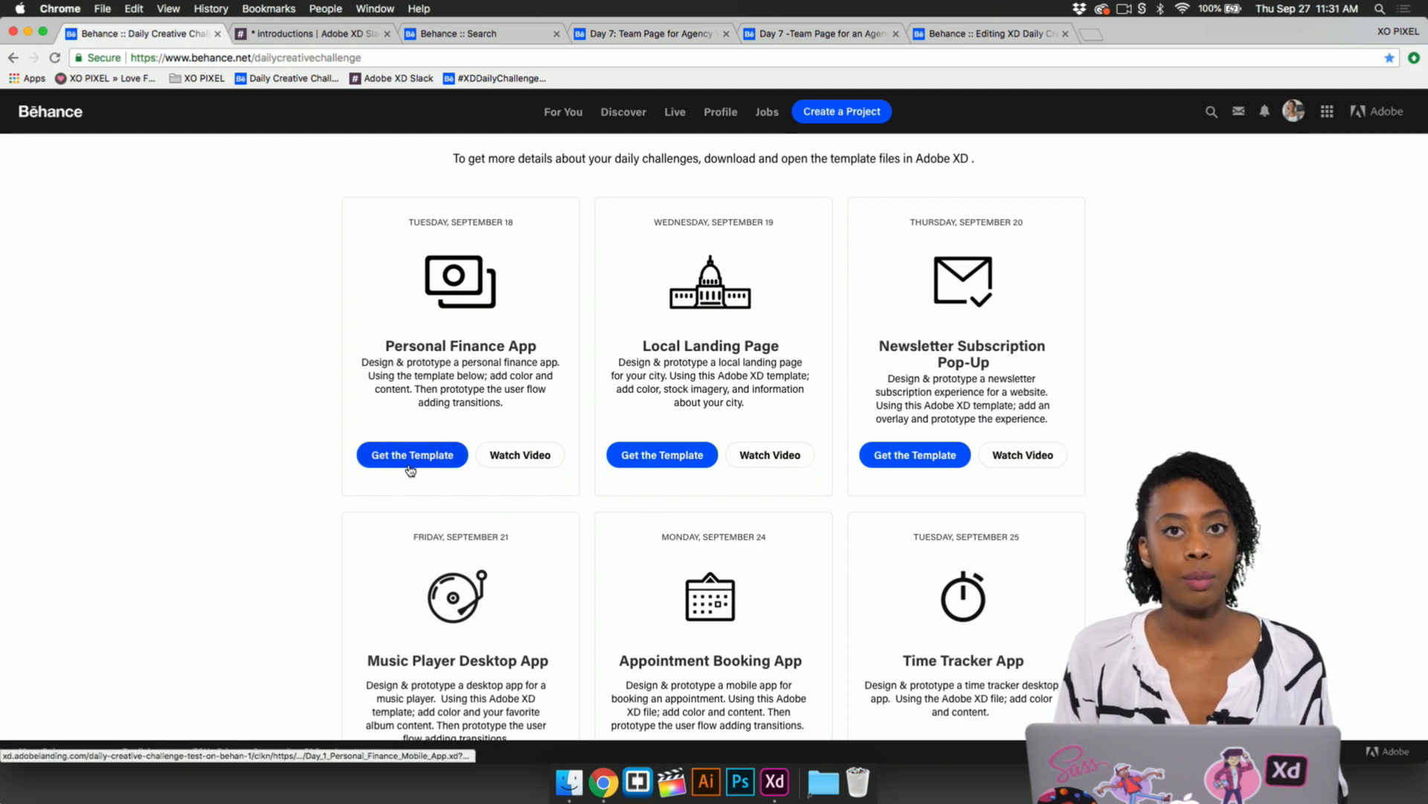
{"action": "scroll", "coordinate": [630, 581], "scroll_direction": "down", "scroll_amount": 10}
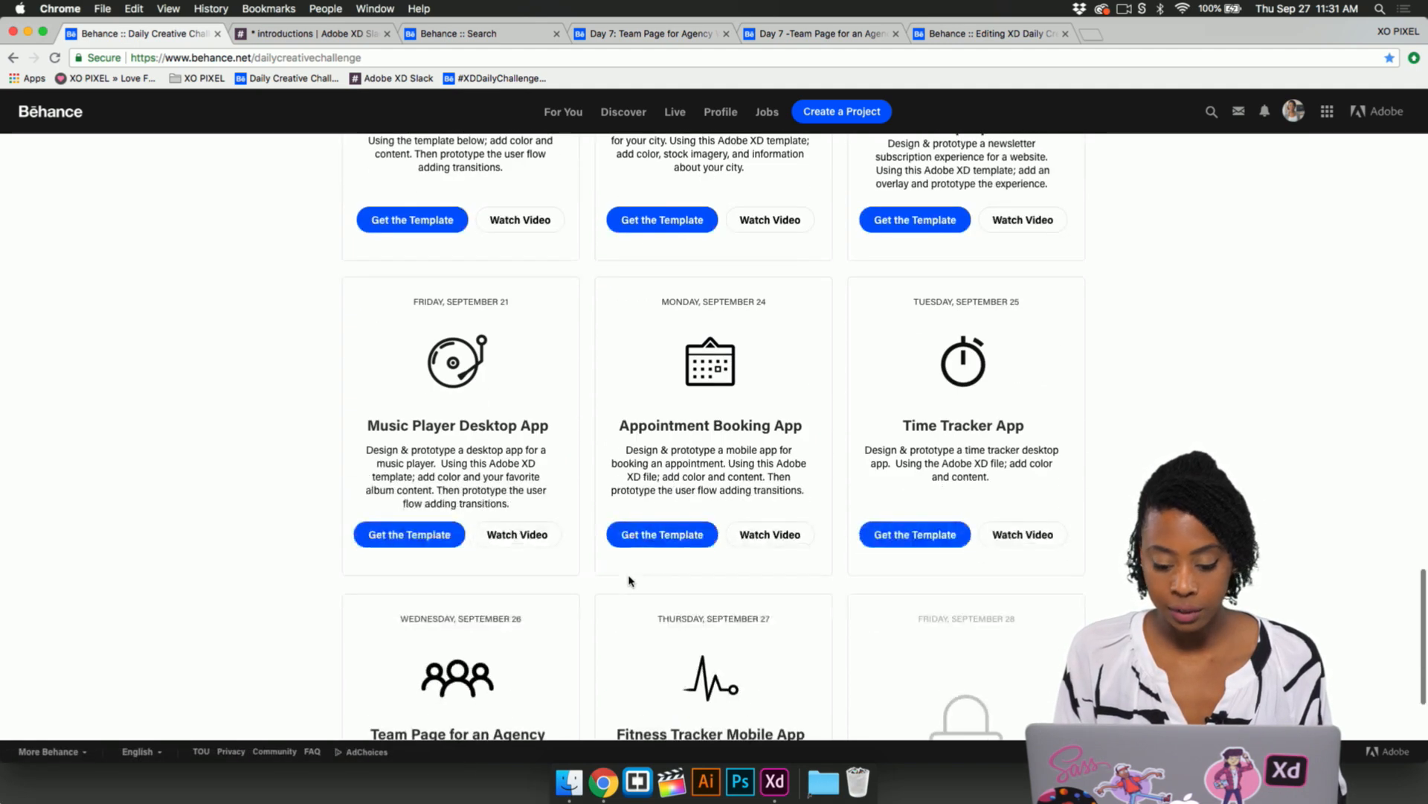
{"action": "scroll", "coordinate": [629, 581], "scroll_direction": "up", "scroll_amount": 20}
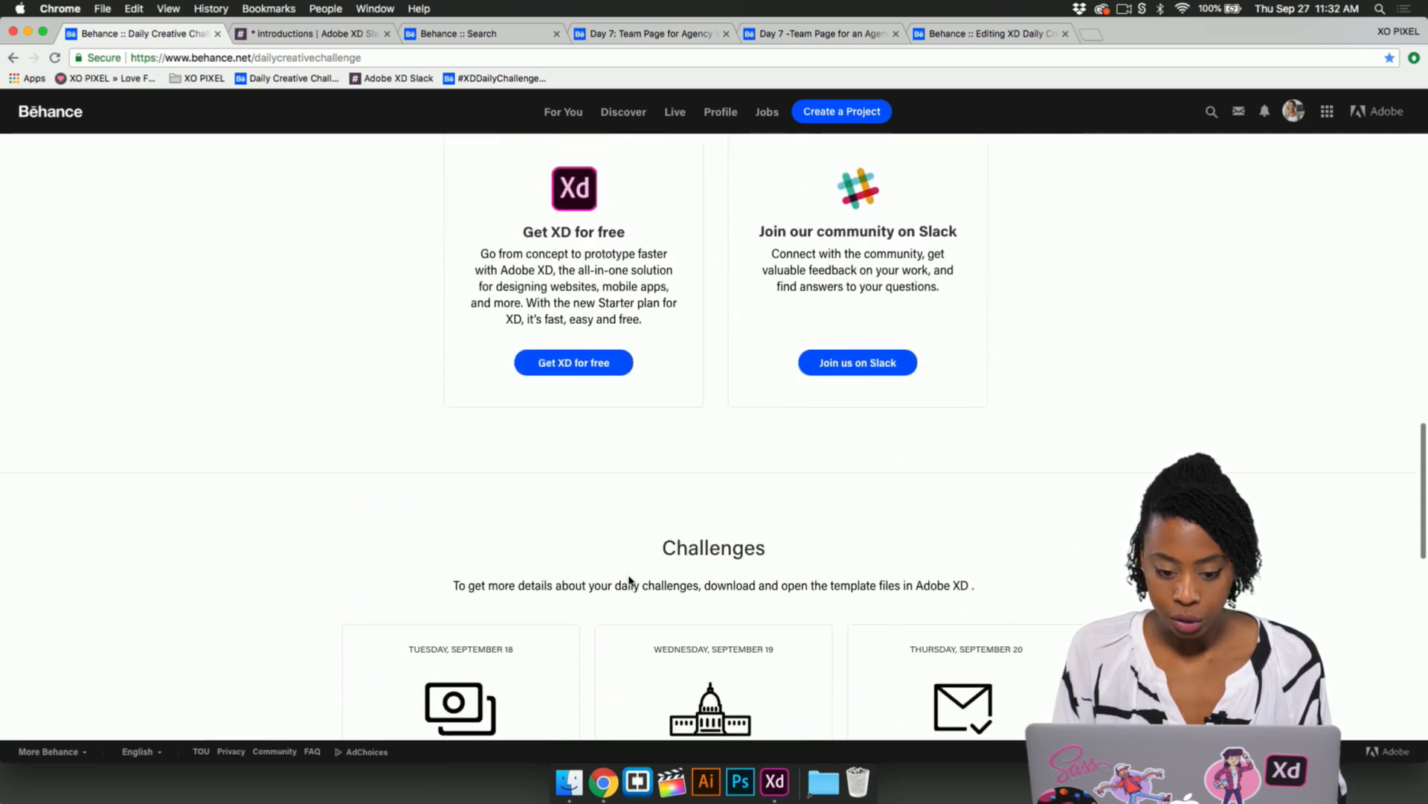
- Browse the introductions, announcements, design_feedback and help_general channels in the Adobe XD Slack workspace
{"action": "left_click", "coordinate": [328, 34]}
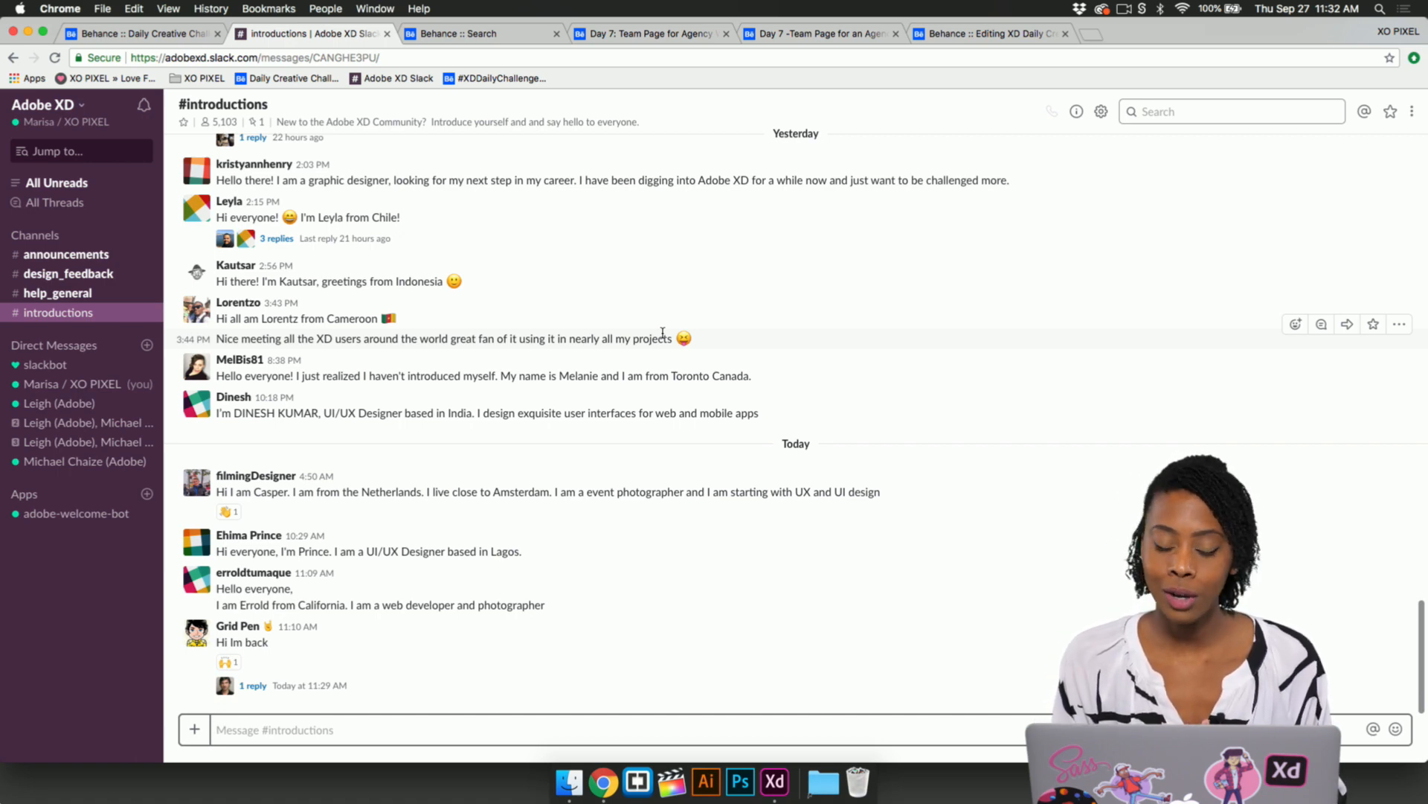
{"action": "left_click", "coordinate": [65, 255]}
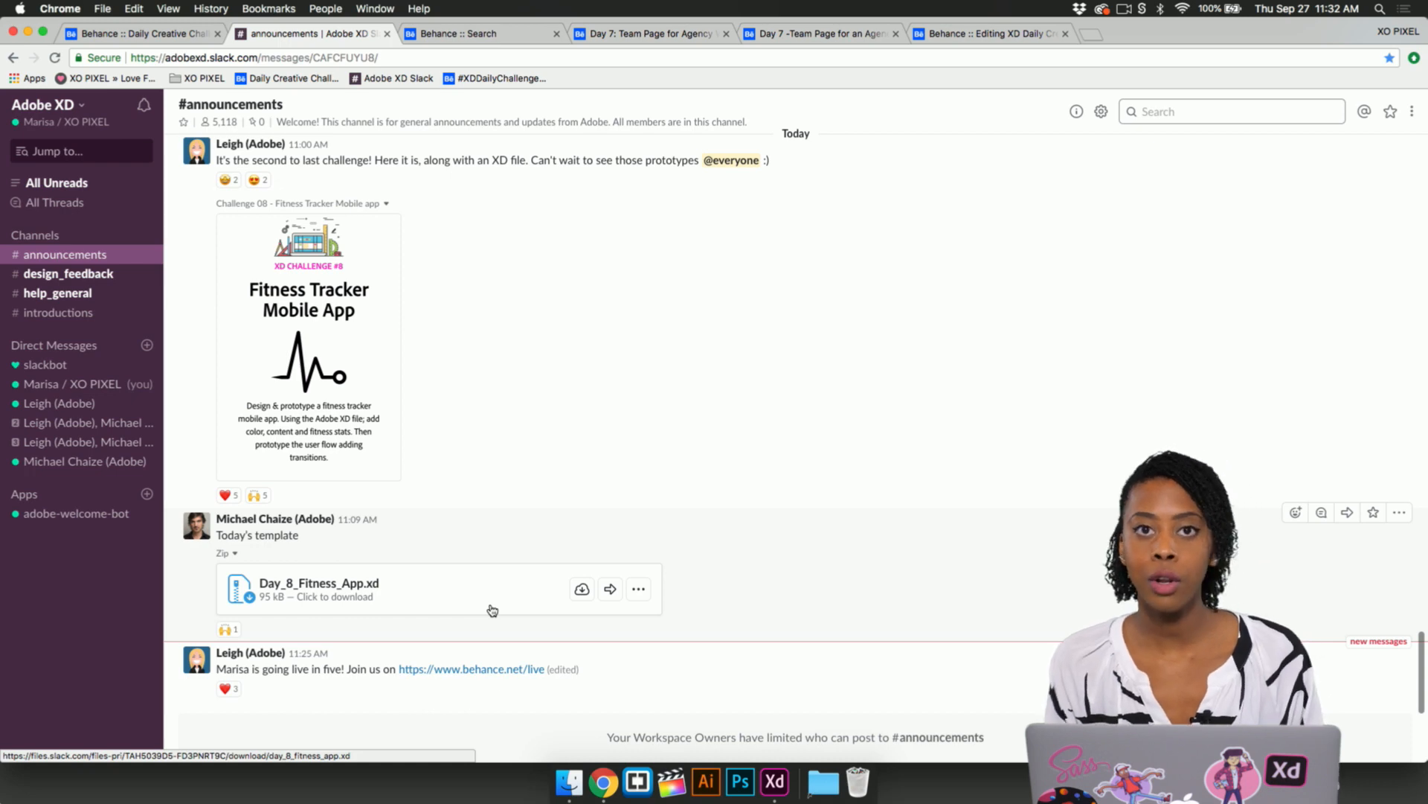
{"action": "left_click", "coordinate": [115, 277]}
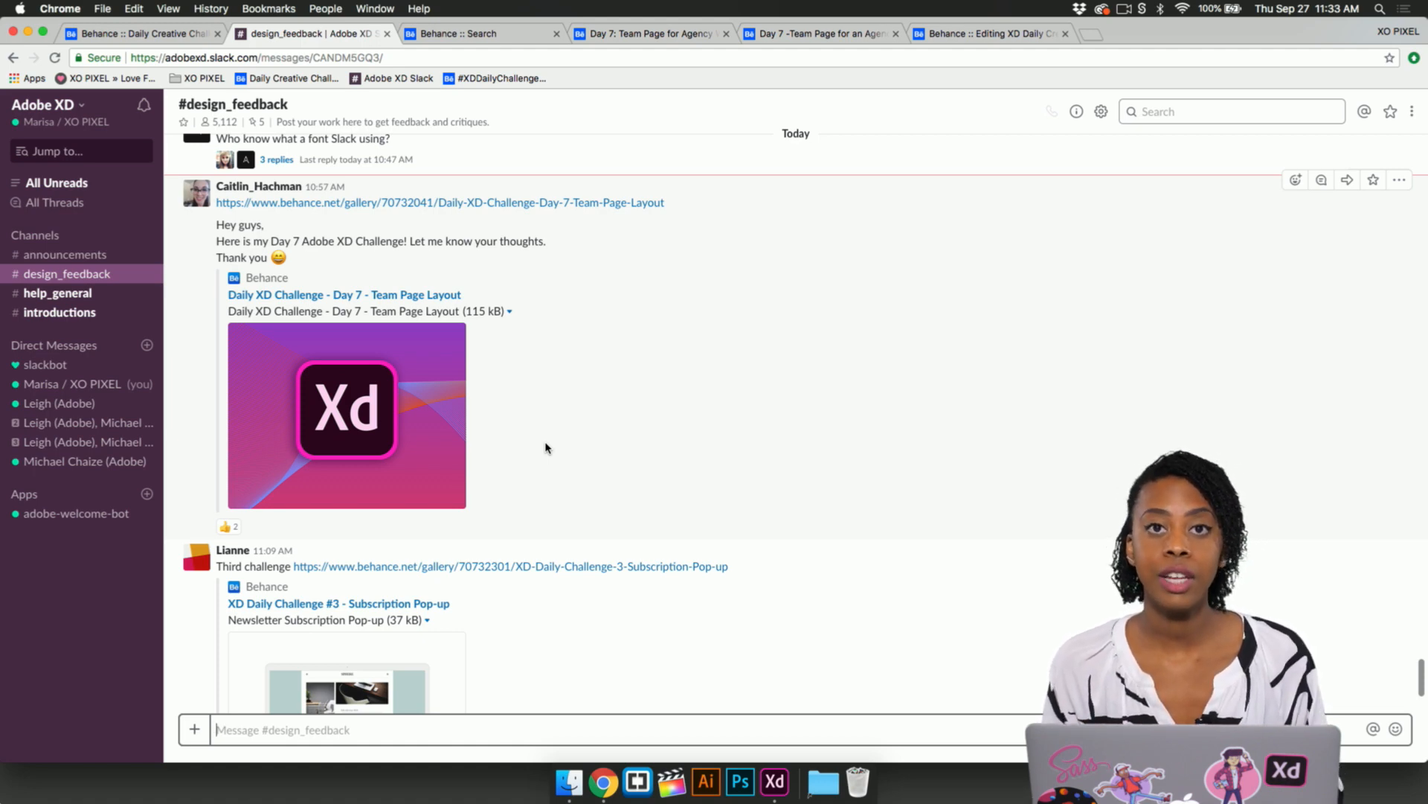
{"action": "left_click", "coordinate": [83, 295]}
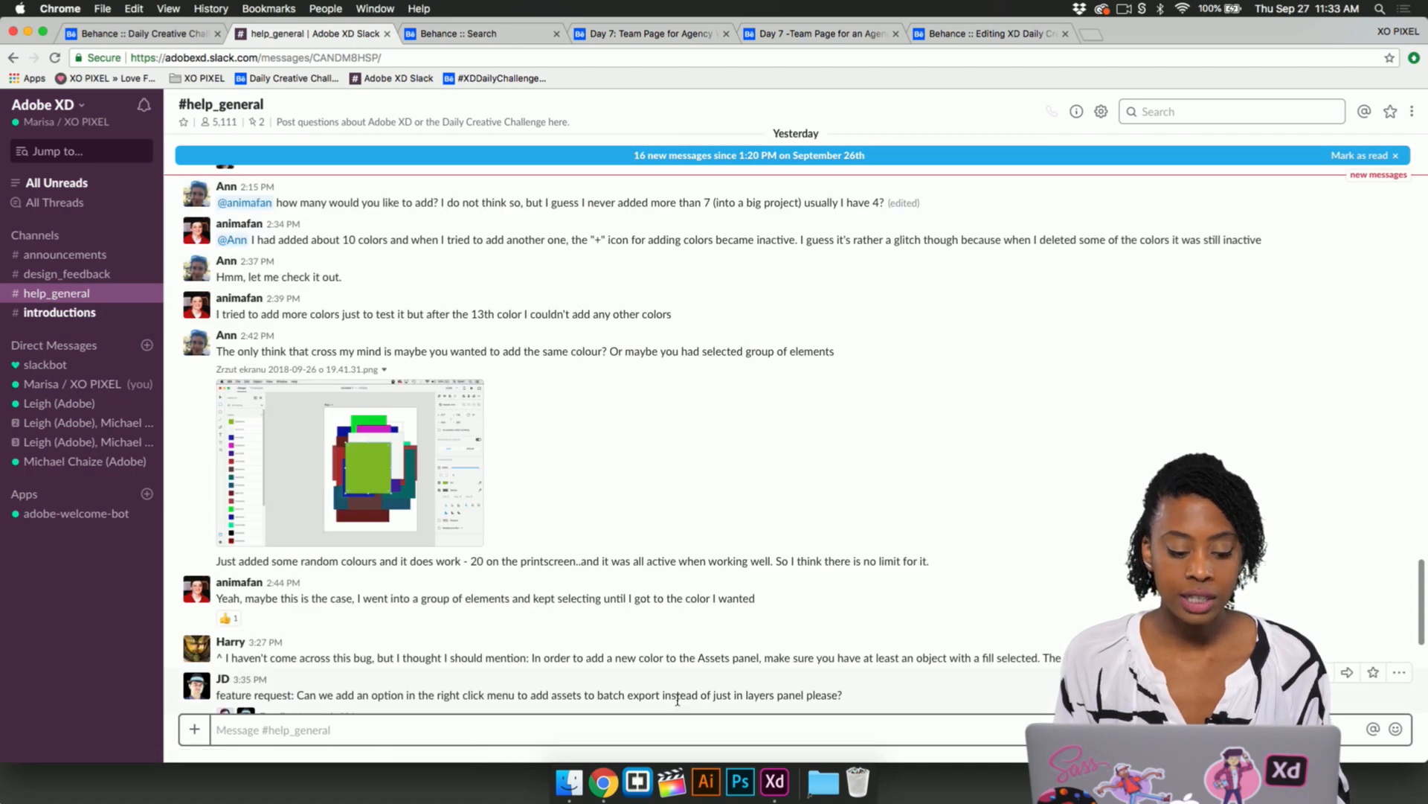
{"action": "scroll", "coordinate": [677, 701], "scroll_direction": "down", "scroll_amount": 10}
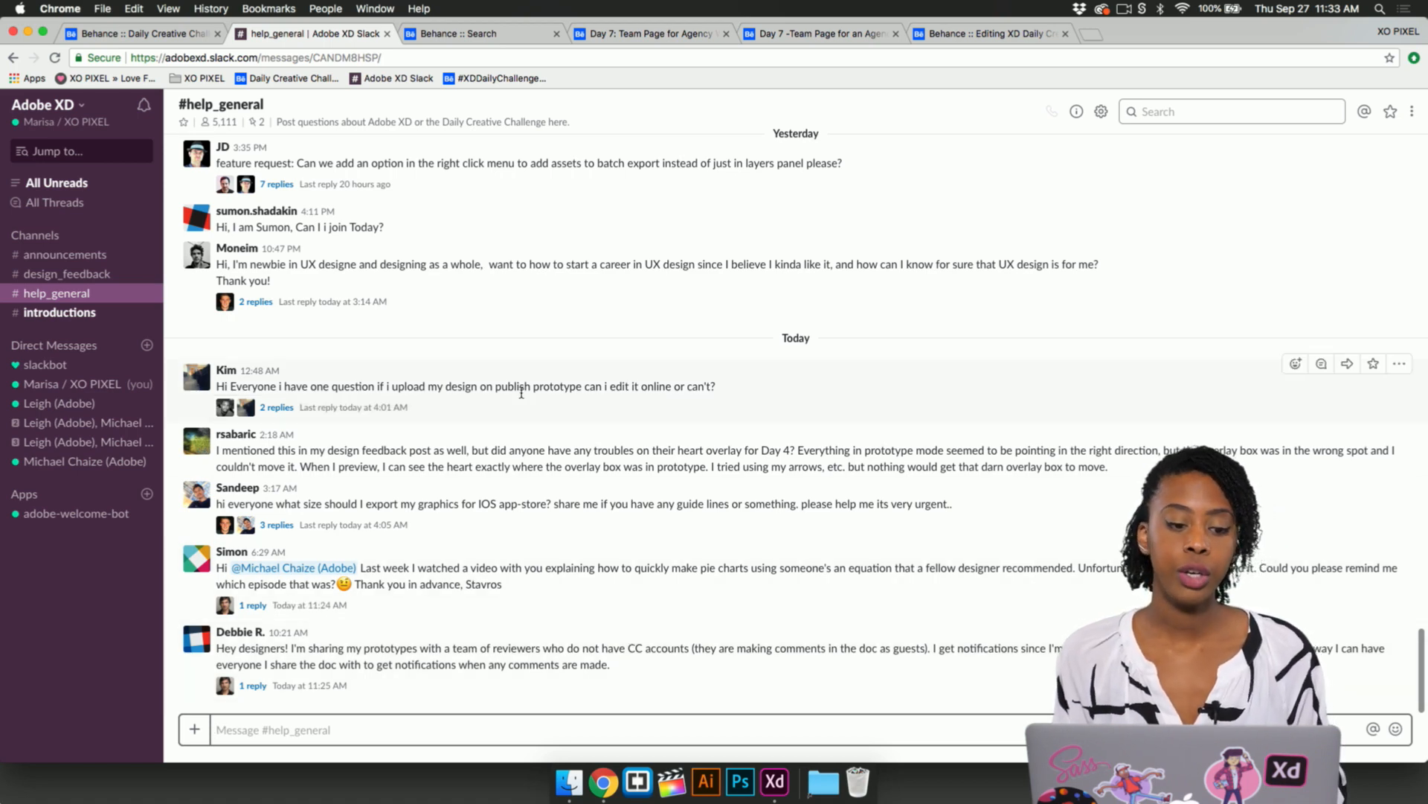
- View the XDDAILYCHALLENGE project results on Behance, and examine the intro and header of the "Day 7: Team Page for Agency Website" project
{"action": "left_click", "coordinate": [440, 37]}
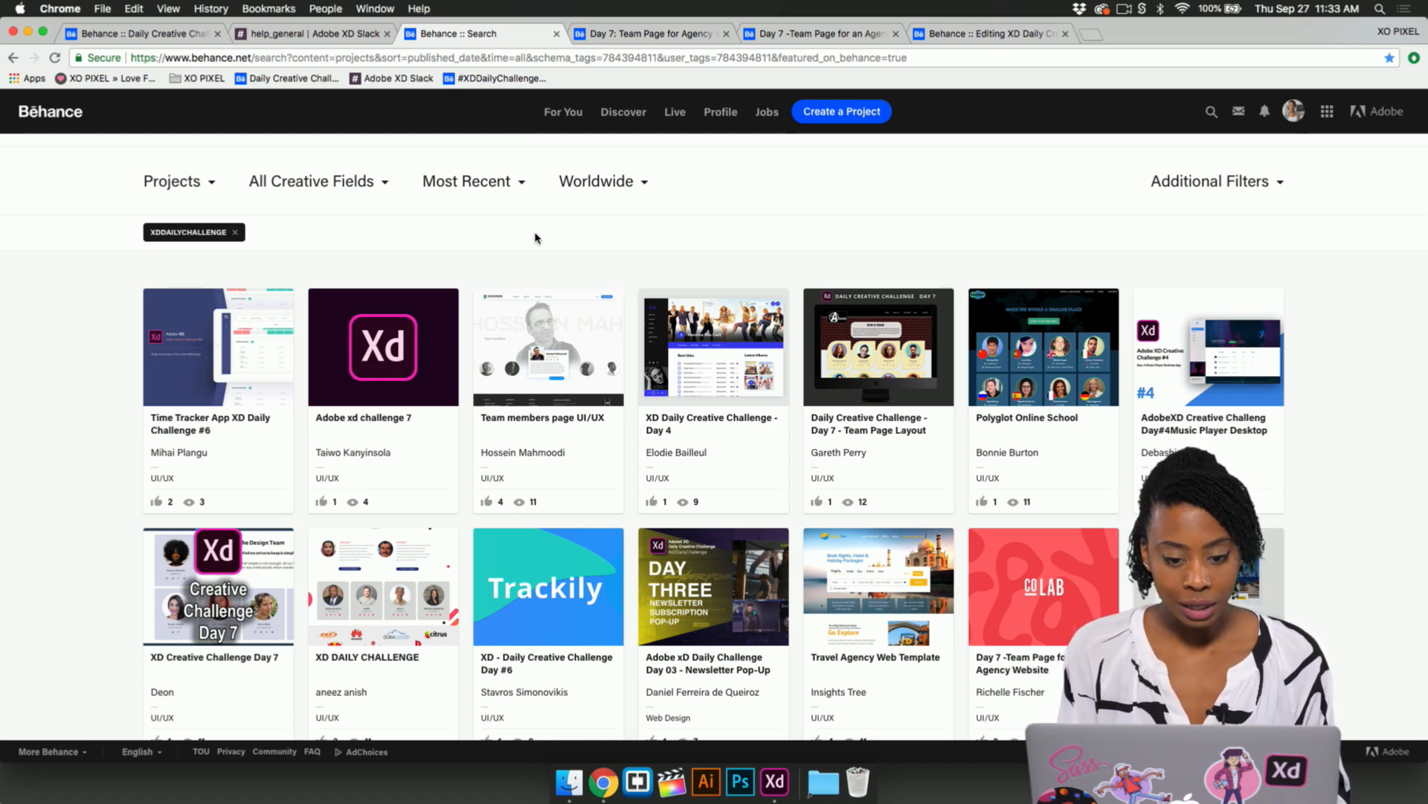
{"action": "left_click", "coordinate": [653, 34]}
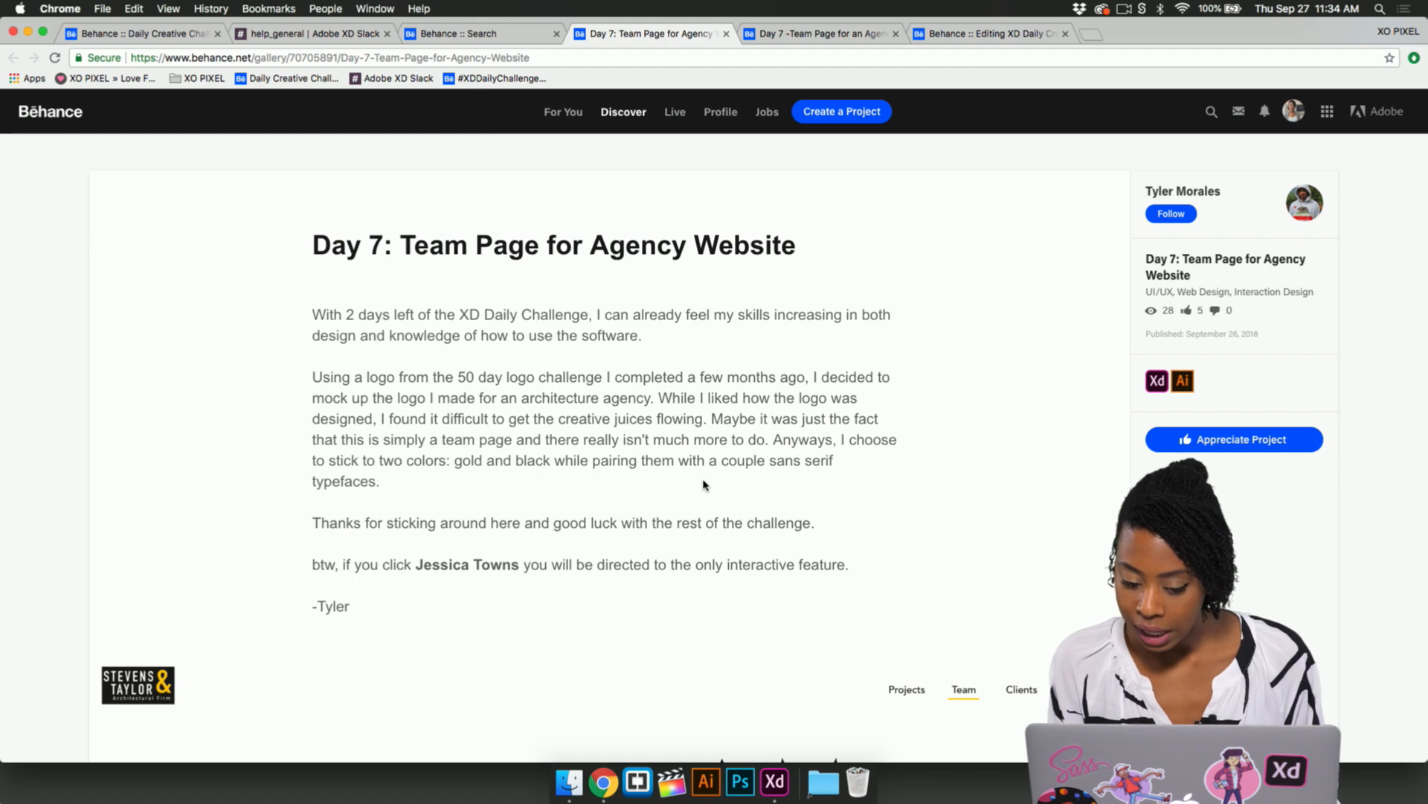
{"action": "scroll", "coordinate": [704, 458], "scroll_direction": "down", "scroll_amount": 5}
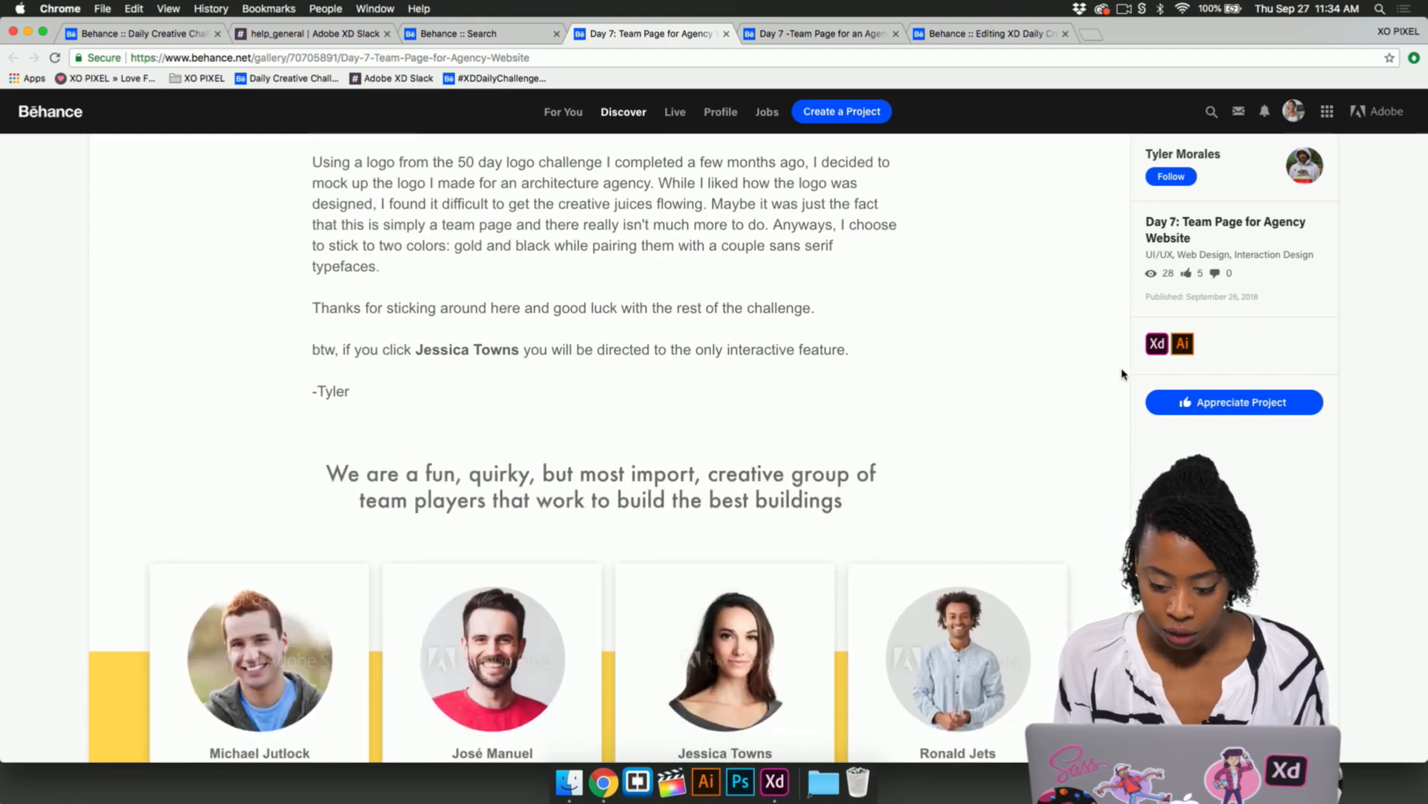
{"action": "scroll", "coordinate": [1125, 375], "scroll_direction": "down", "scroll_amount": 4}
{"action": "scroll", "coordinate": [929, 493], "scroll_direction": "up", "scroll_amount": 3}
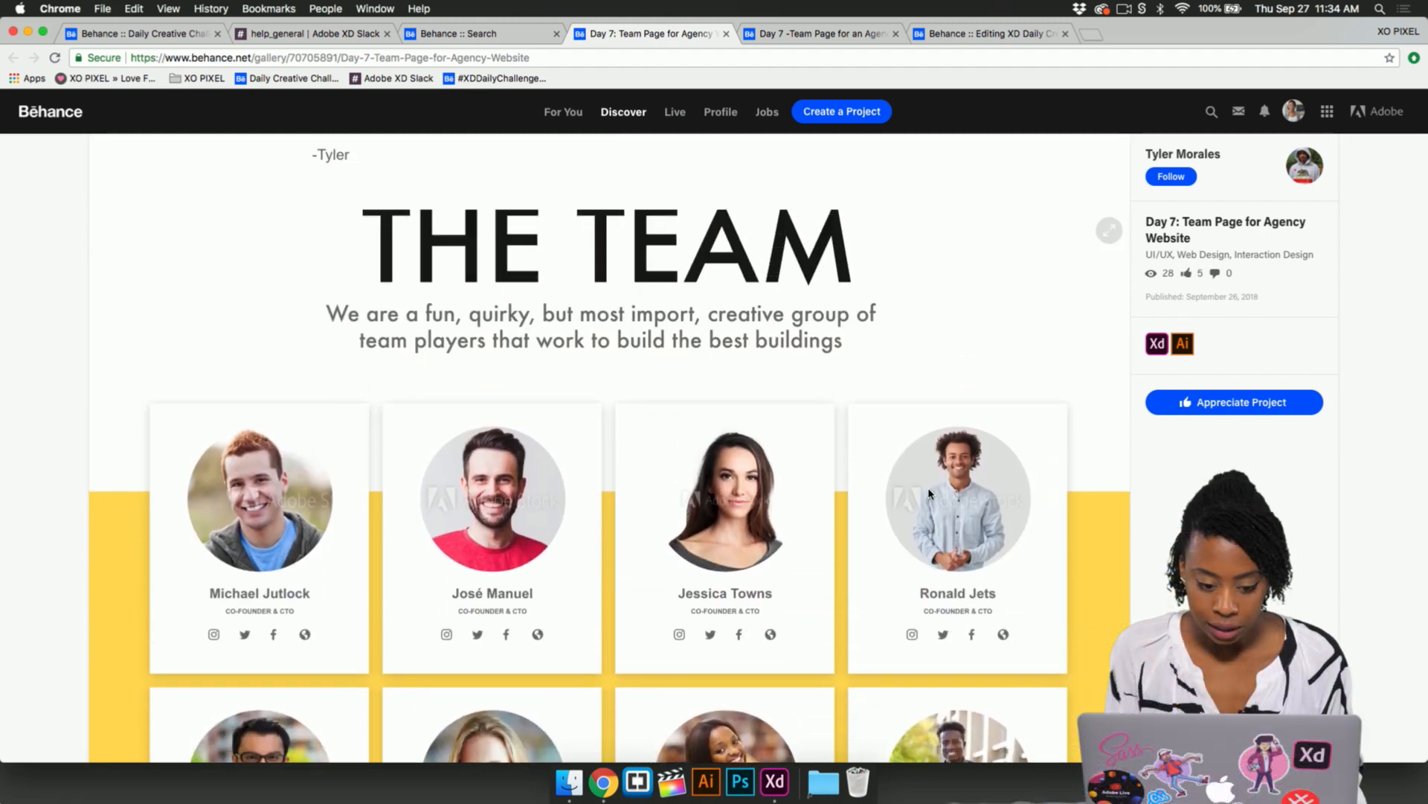
{"action": "scroll", "coordinate": [928, 493], "scroll_direction": "up", "scroll_amount": 1}
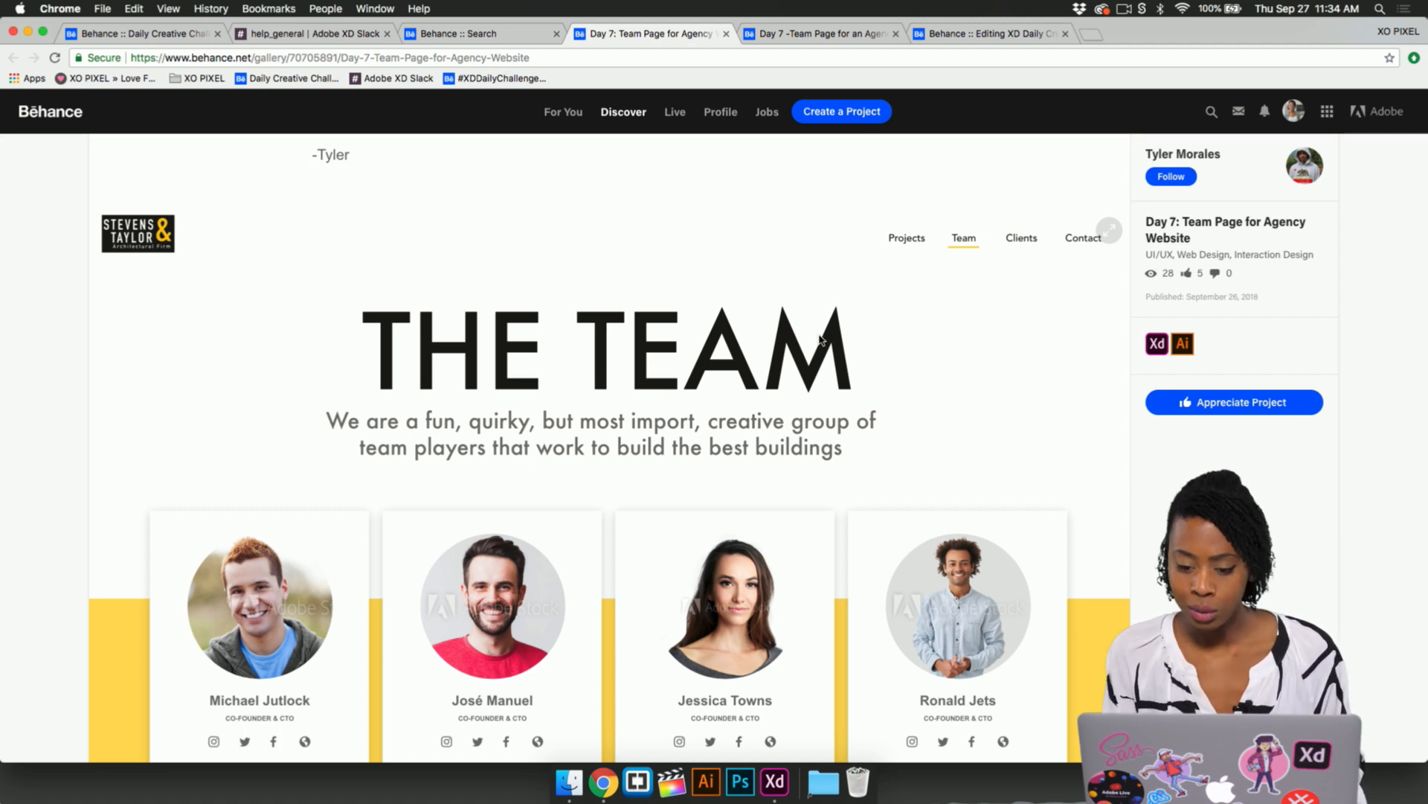
- Examine the team member cards and the third member's profile overlay in the embedded prototype, closing the overlay again
{"action": "scroll", "coordinate": [603, 467], "scroll_direction": "down", "scroll_amount": 5}
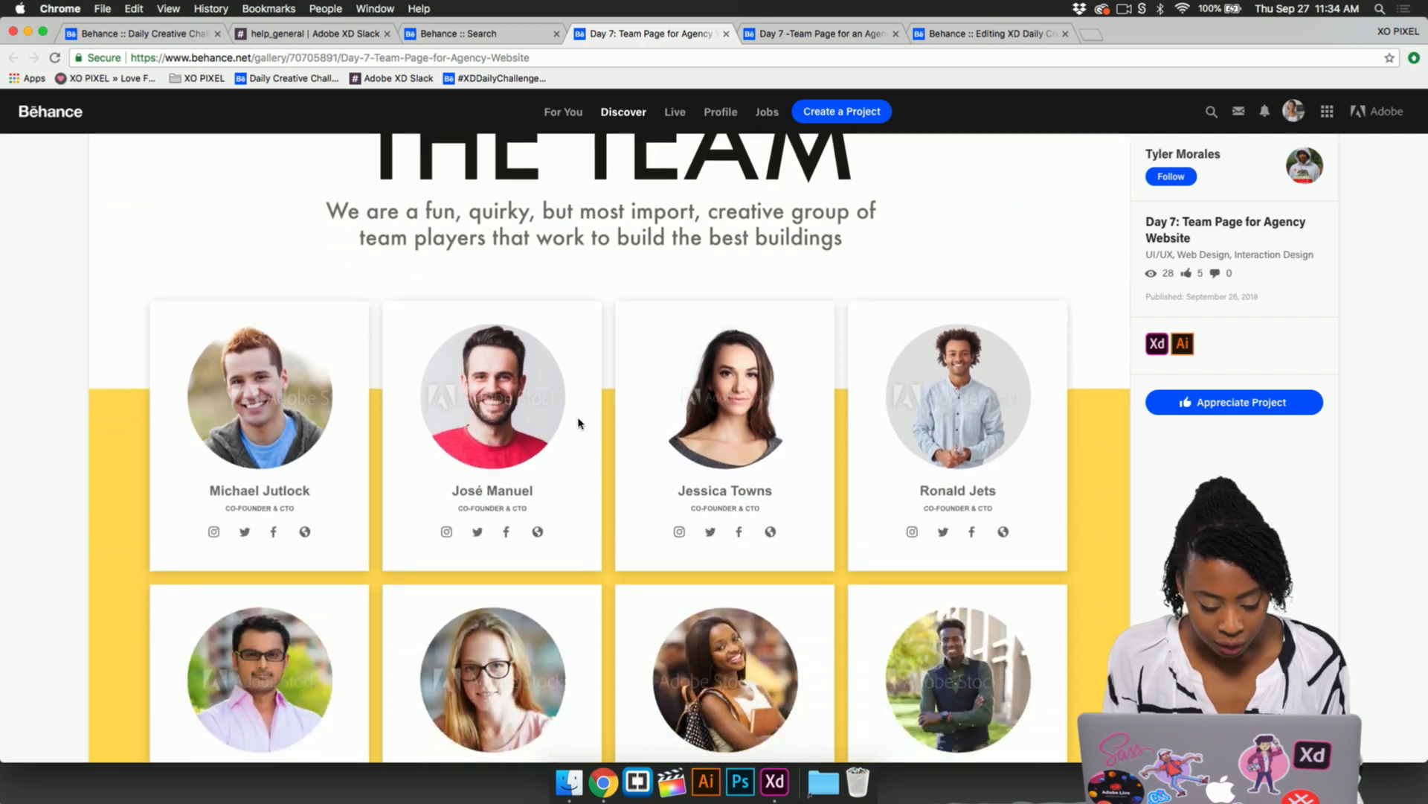
{"action": "scroll", "coordinate": [577, 417], "scroll_direction": "down", "scroll_amount": 2}
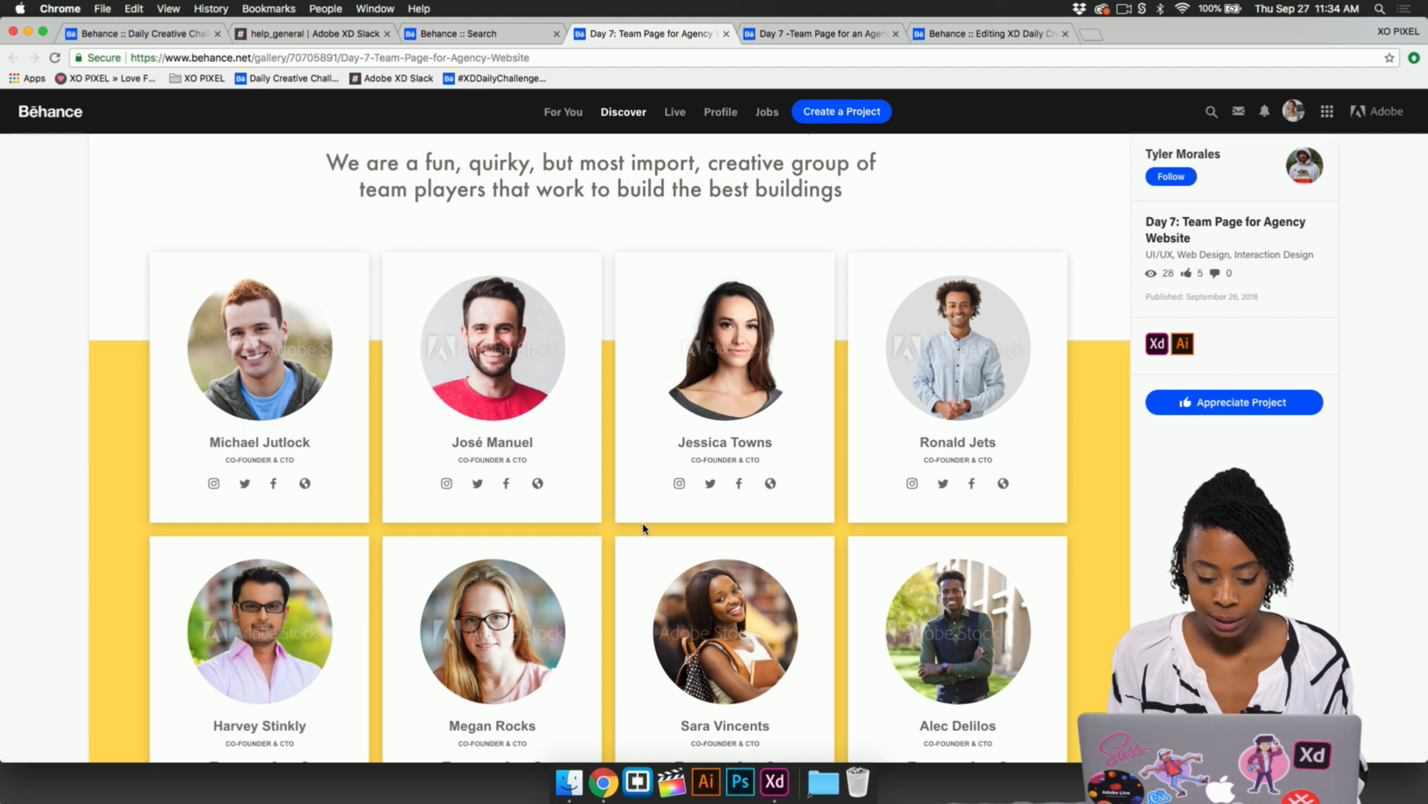
{"action": "scroll", "coordinate": [644, 528], "scroll_direction": "down", "scroll_amount": 2}
{"action": "scroll", "coordinate": [644, 528], "scroll_direction": "down", "scroll_amount": 1}
{"action": "scroll", "coordinate": [644, 529], "scroll_direction": "up", "scroll_amount": 3}
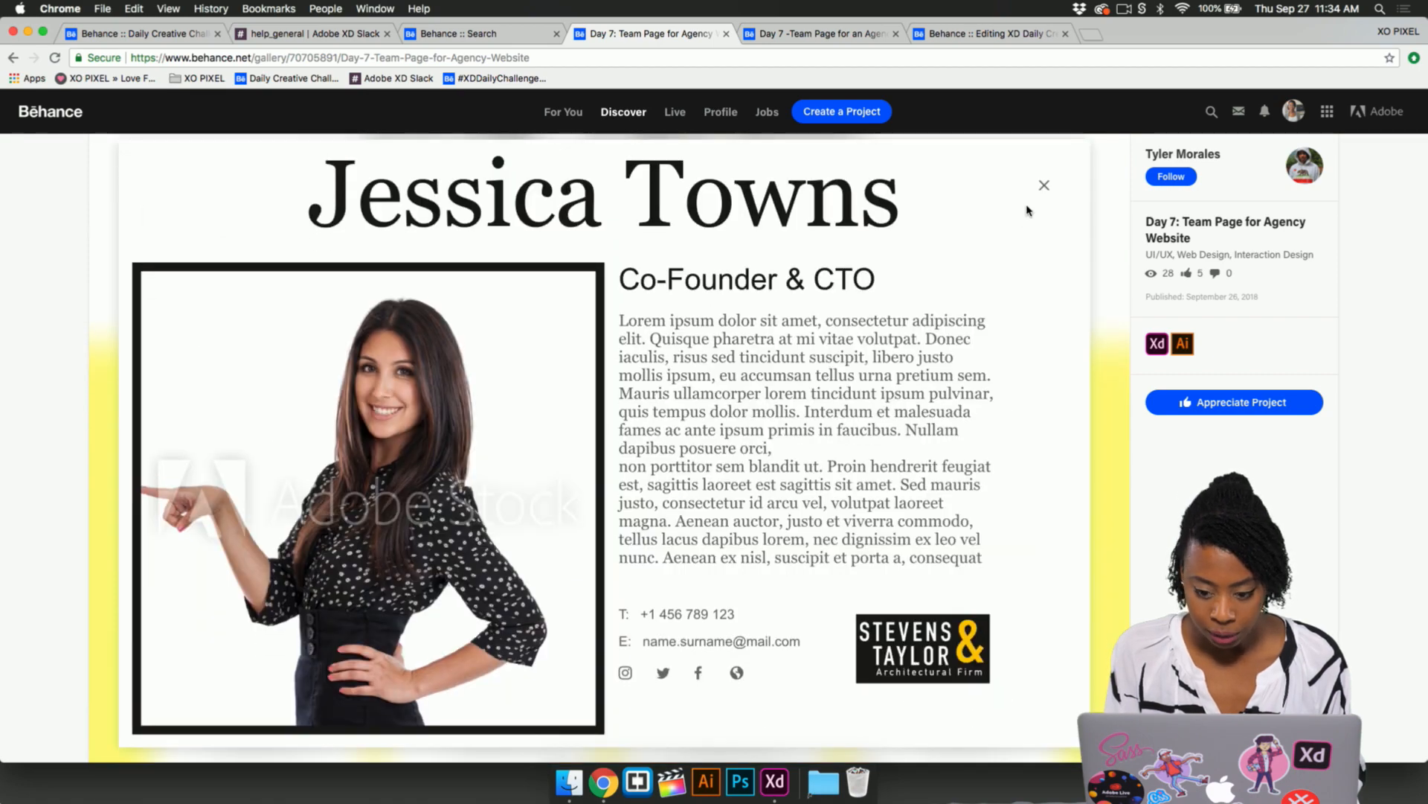
{"action": "left_click", "coordinate": [1044, 186]}
- Post the comment "Awesome work," followed by the designer's first name and an exclamation mark, and appreciate the project
{"action": "scroll", "coordinate": [1027, 474], "scroll_direction": "down", "scroll_amount": 5}
{"action": "scroll", "coordinate": [1027, 473], "scroll_direction": "down", "scroll_amount": 15}
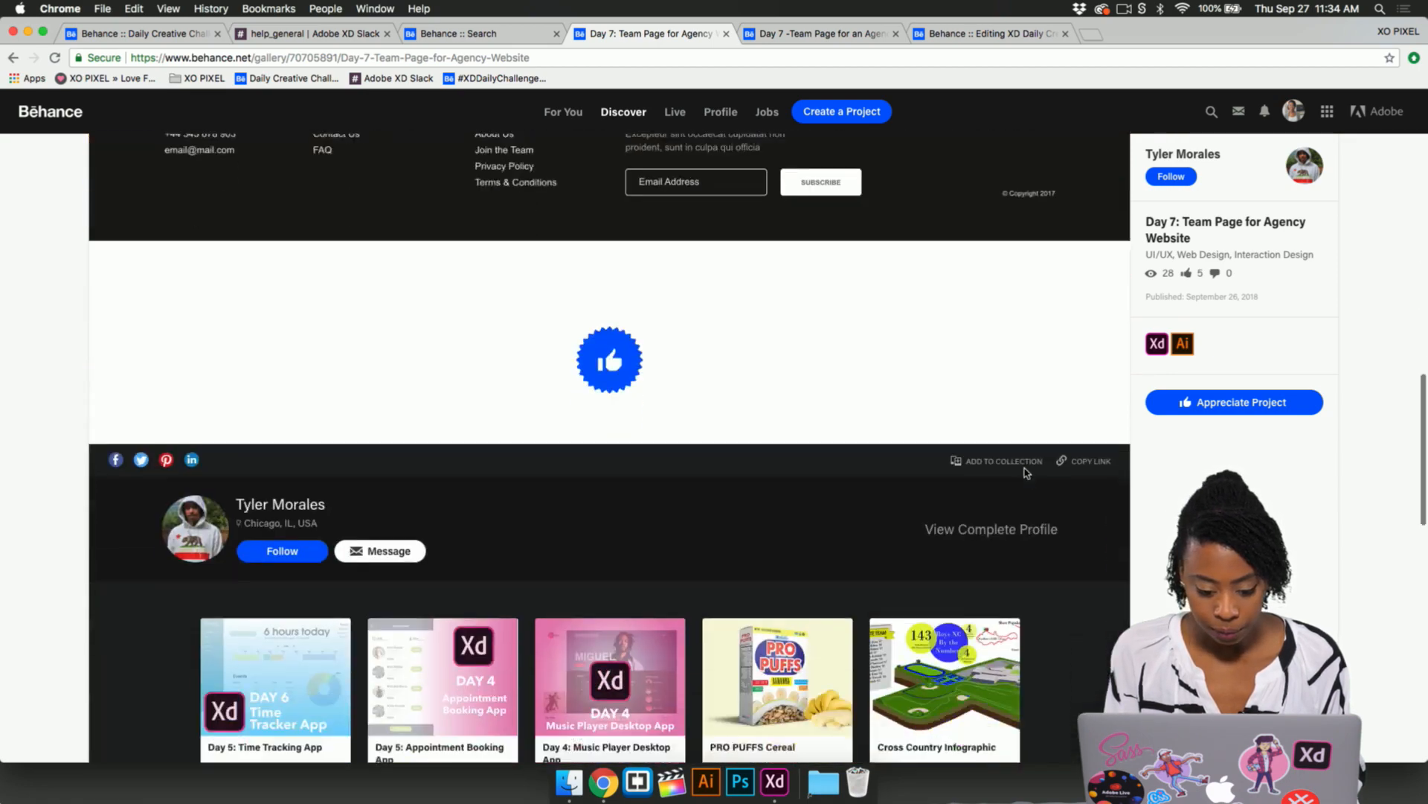
{"action": "left_click", "coordinate": [567, 441]}
{"action": "type", "text": "A"}
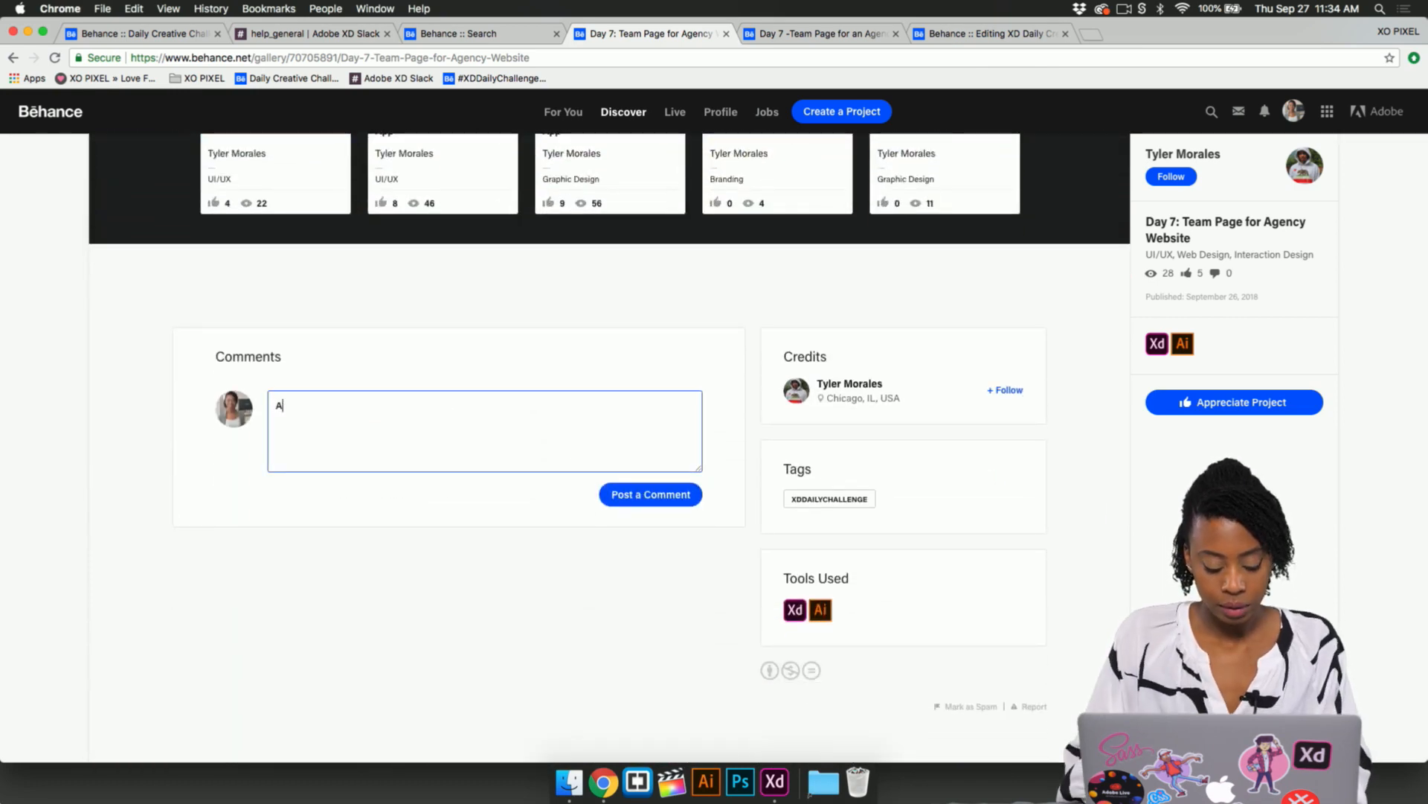
{"action": "type", "text": "wesome work, "}
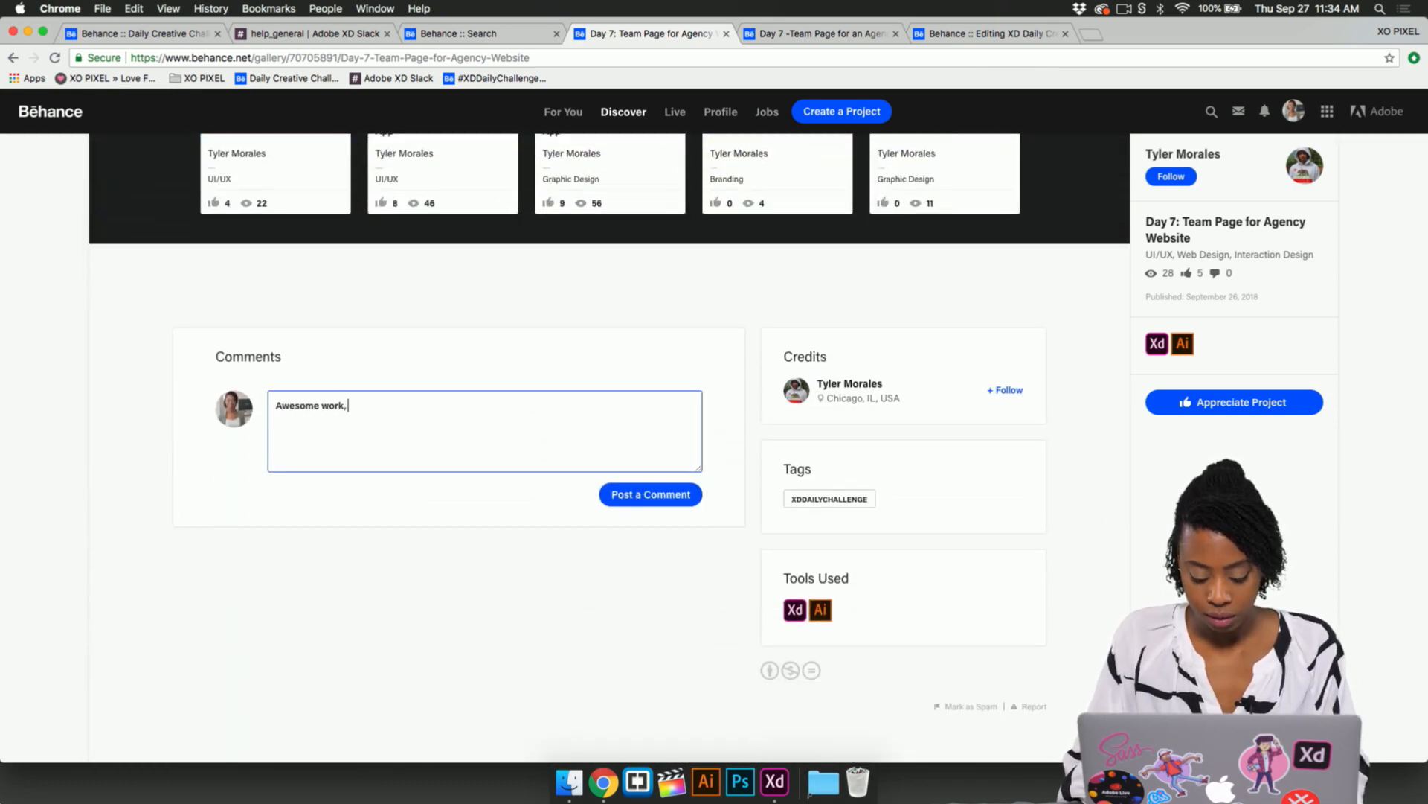
{"action": "type", "text": "Tyler!"}
{"action": "left_click", "coordinate": [665, 505]}
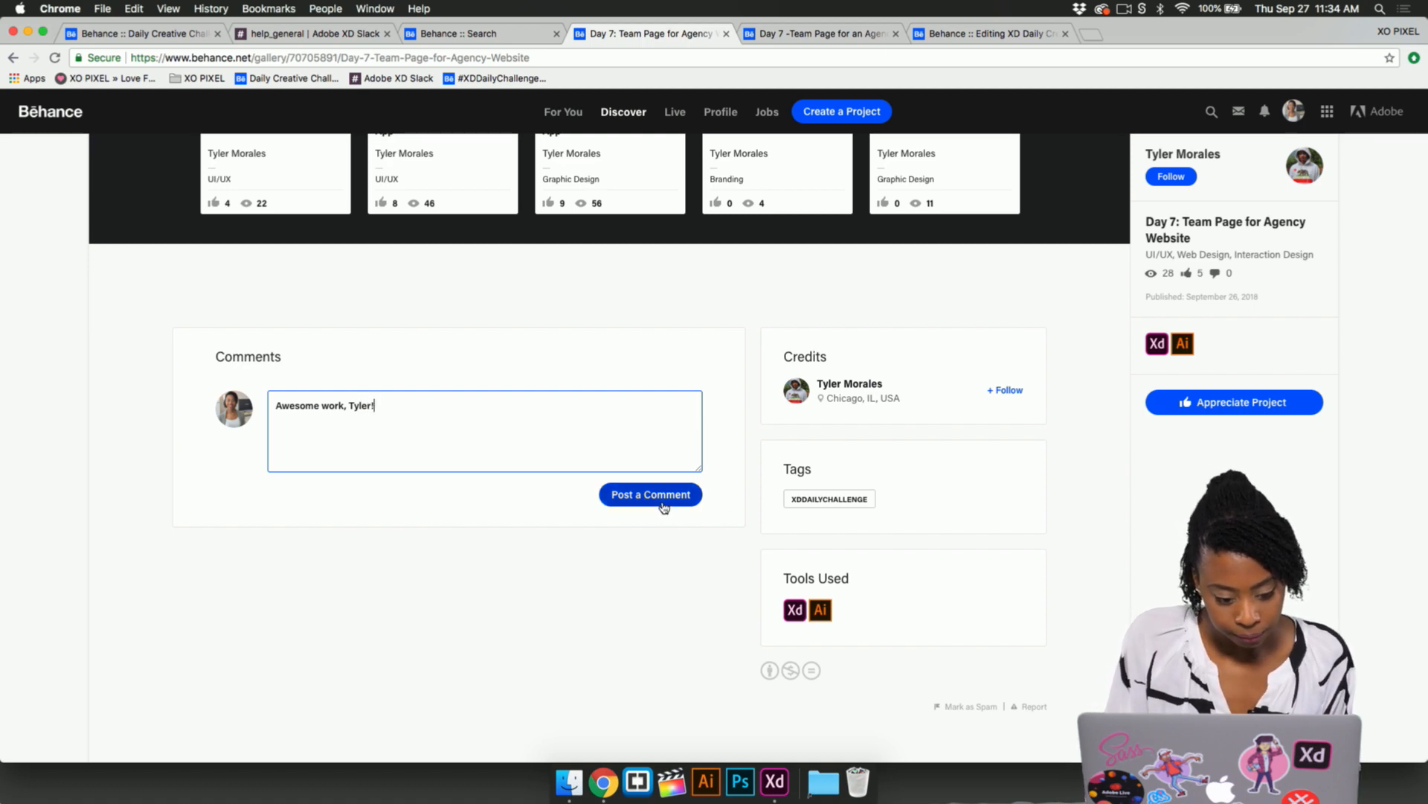
{"action": "left_click", "coordinate": [1220, 405]}
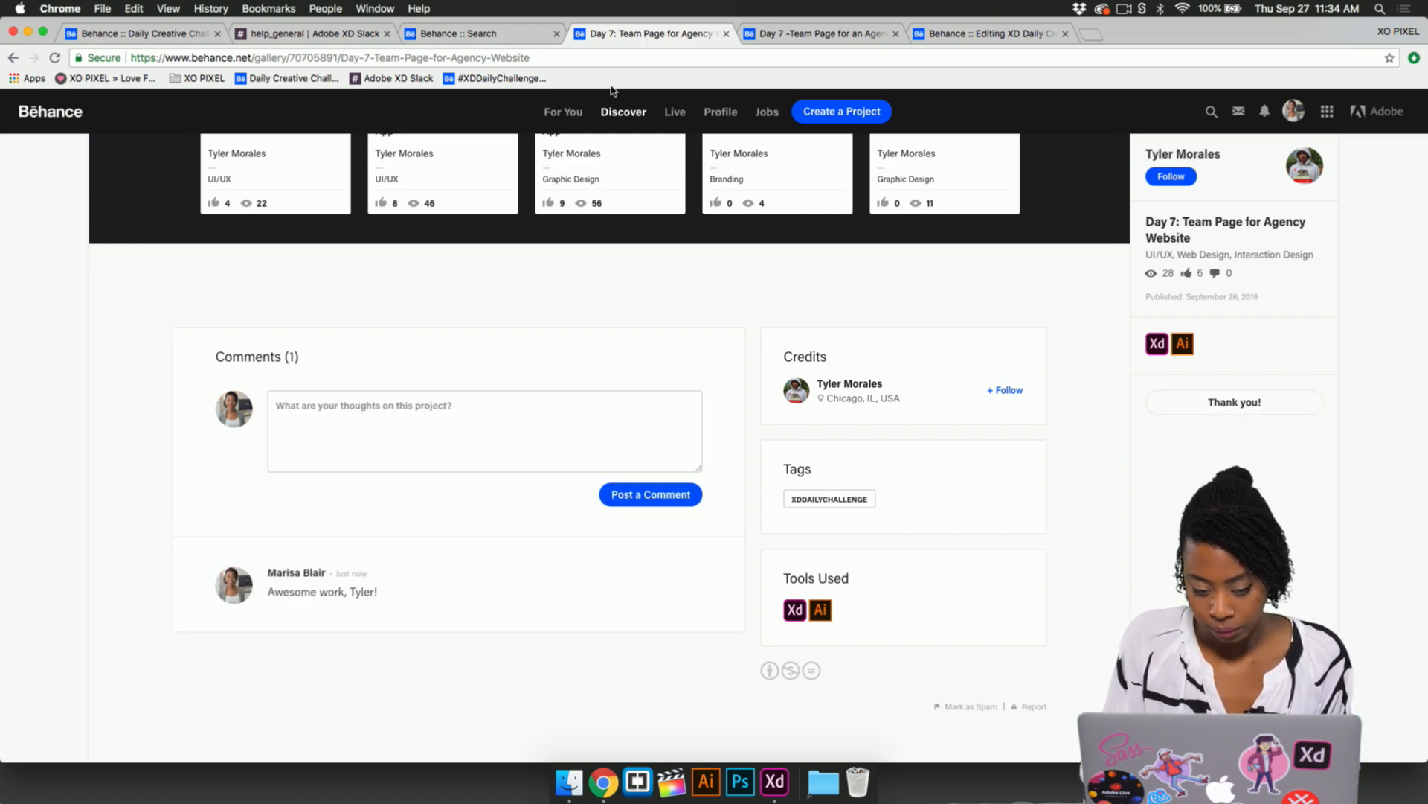
- Examine the logo, laptop mockups and page layouts in the CoLab "Day 7 -Team Page for an Agency Website" project
{"action": "left_click", "coordinate": [831, 31]}
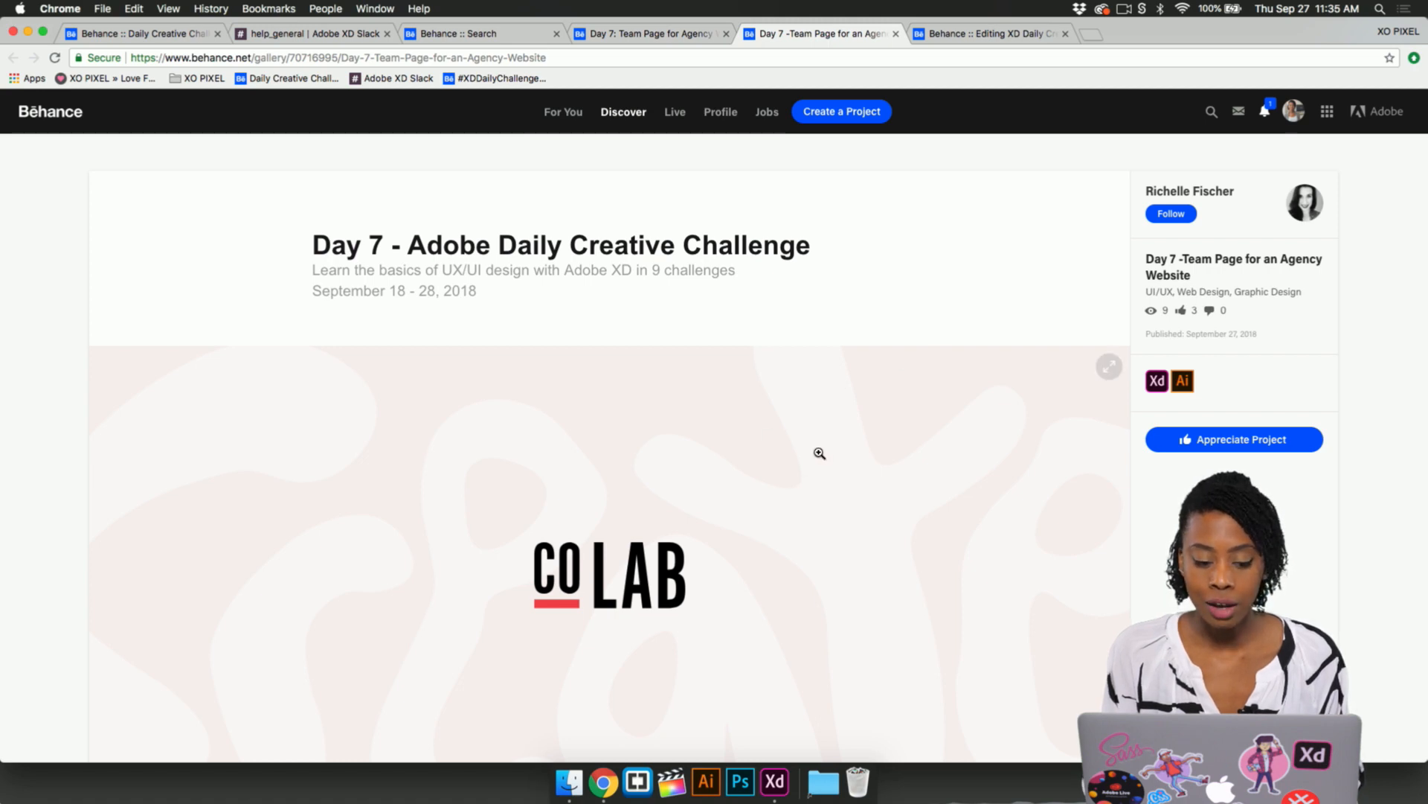
{"action": "scroll", "coordinate": [819, 453], "scroll_direction": "down", "scroll_amount": 10}
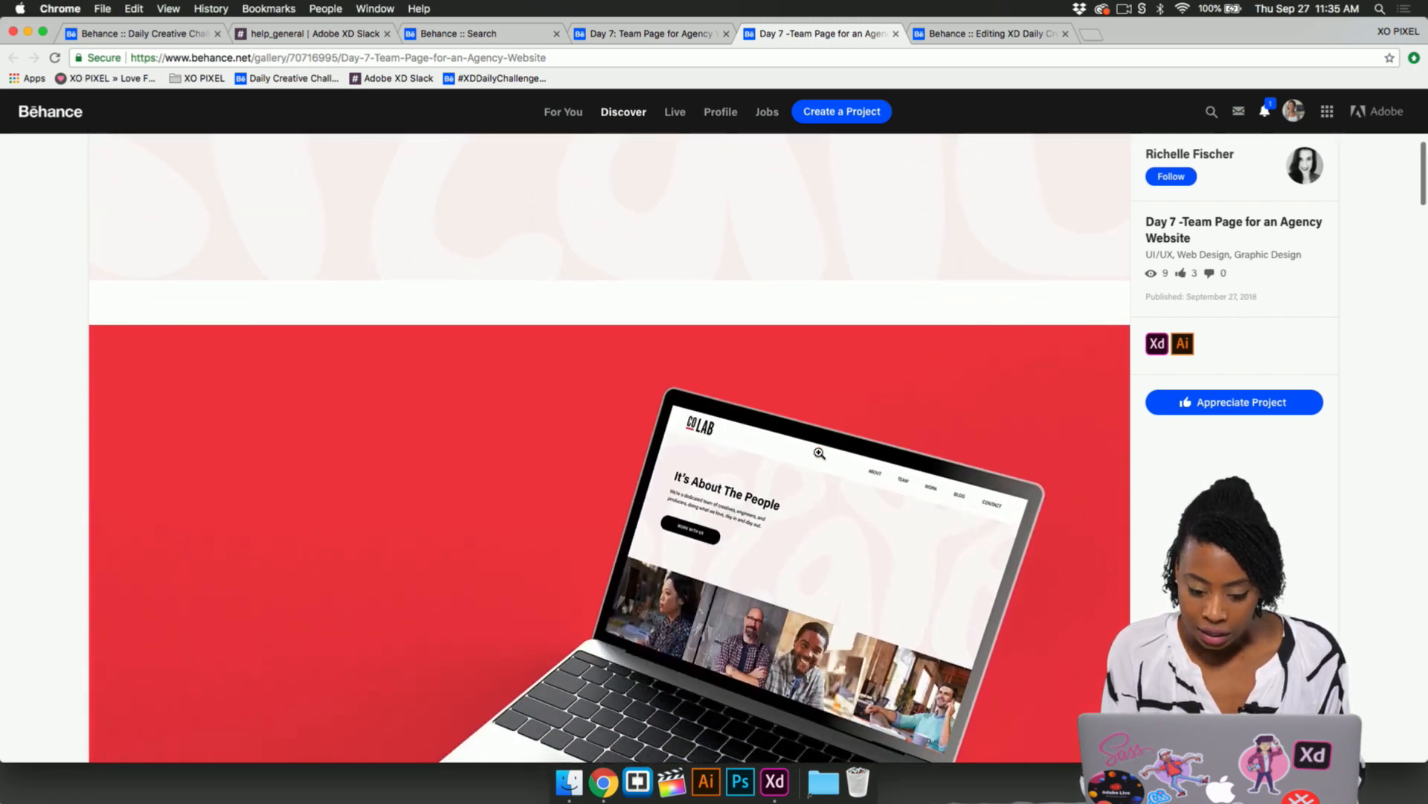
{"action": "scroll", "coordinate": [819, 453], "scroll_direction": "up", "scroll_amount": 5}
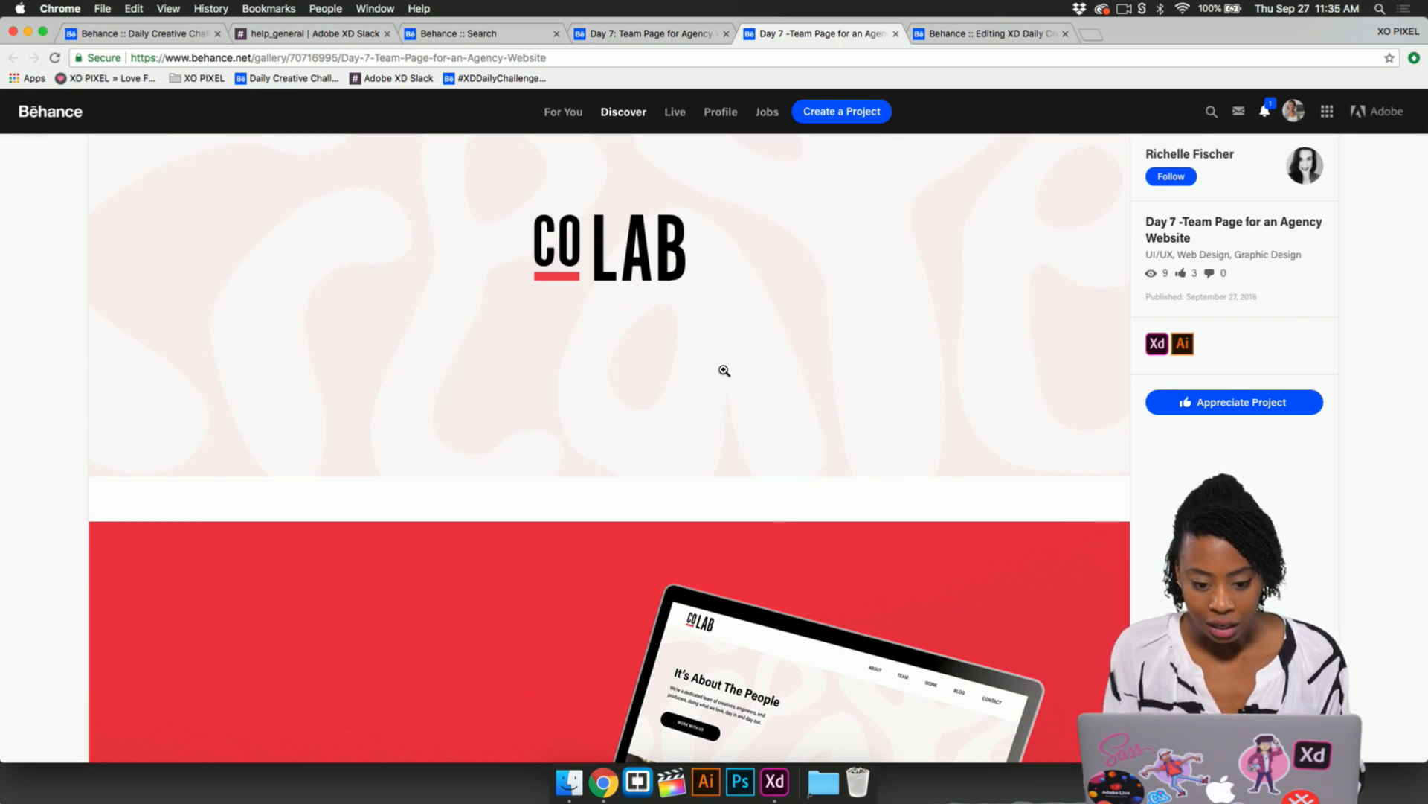
{"action": "scroll", "coordinate": [784, 323], "scroll_direction": "up", "scroll_amount": 1}
{"action": "scroll", "coordinate": [810, 331], "scroll_direction": "down", "scroll_amount": 4}
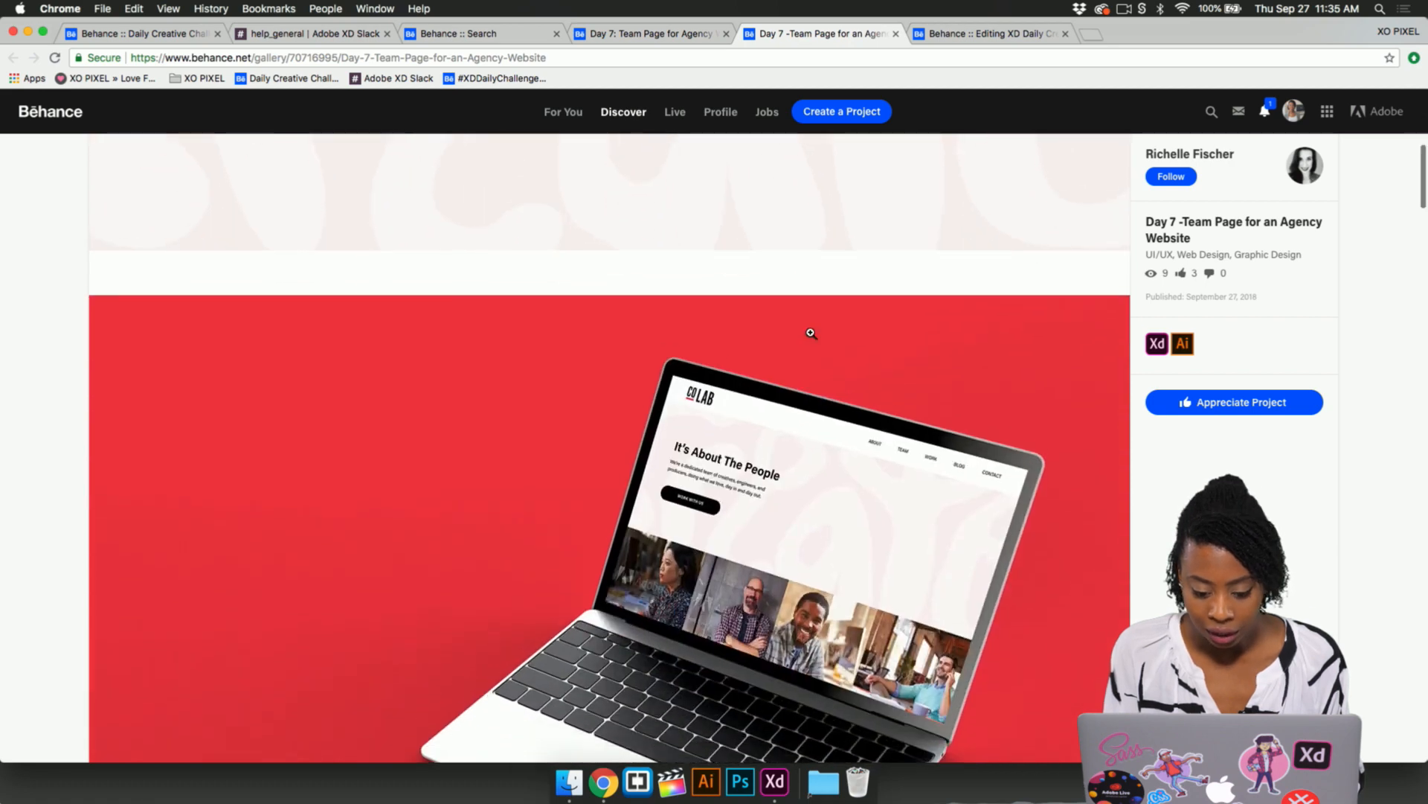
{"action": "scroll", "coordinate": [811, 332], "scroll_direction": "down", "scroll_amount": 3}
{"action": "scroll", "coordinate": [834, 402], "scroll_direction": "down", "scroll_amount": 2}
{"action": "scroll", "coordinate": [832, 400], "scroll_direction": "down", "scroll_amount": 8}
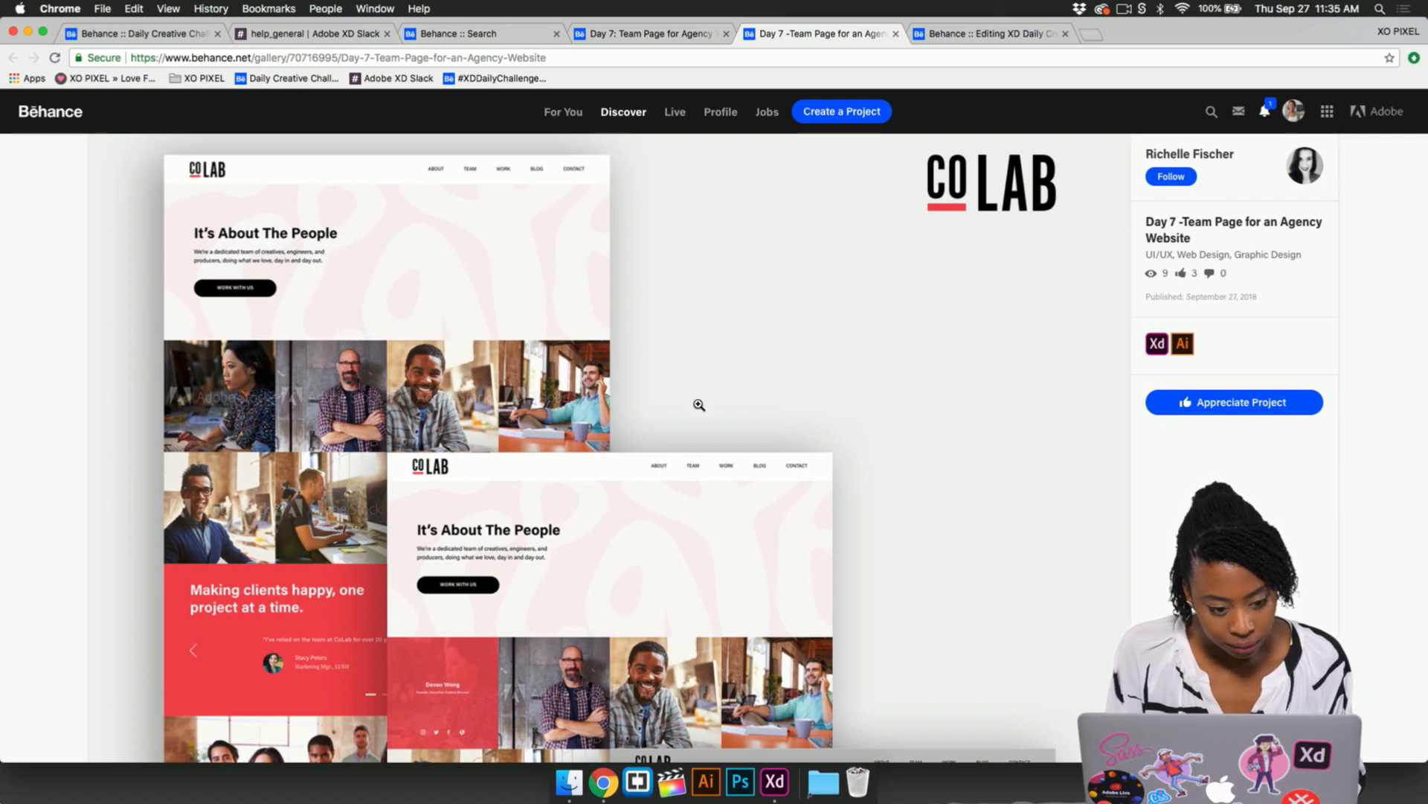
{"action": "scroll", "coordinate": [698, 404], "scroll_direction": "down", "scroll_amount": 8}
{"action": "scroll", "coordinate": [698, 404], "scroll_direction": "down", "scroll_amount": 10}
{"action": "scroll", "coordinate": [698, 405], "scroll_direction": "down", "scroll_amount": 7}
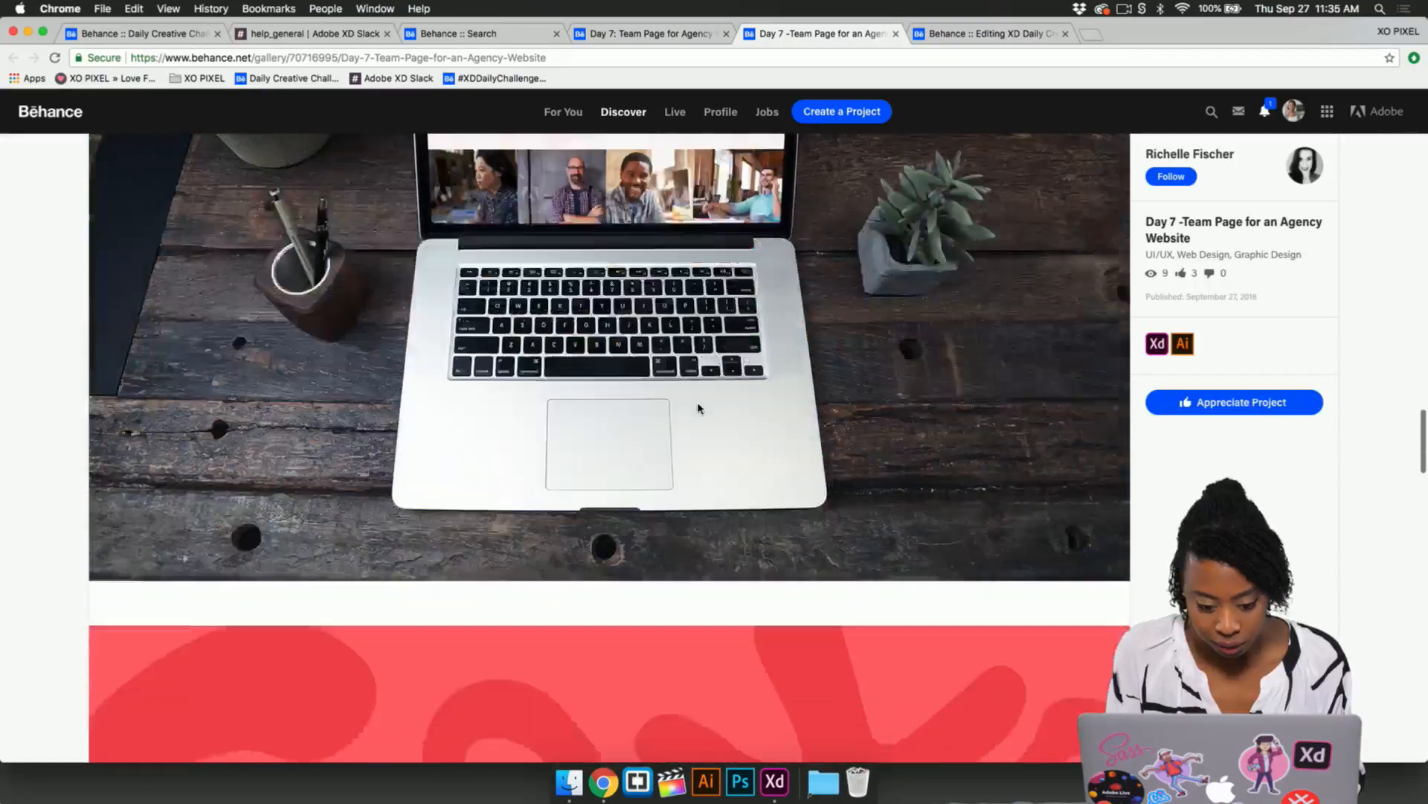
{"action": "scroll", "coordinate": [698, 405], "scroll_direction": "up", "scroll_amount": 3}
{"action": "scroll", "coordinate": [699, 404], "scroll_direction": "down", "scroll_amount": 12}
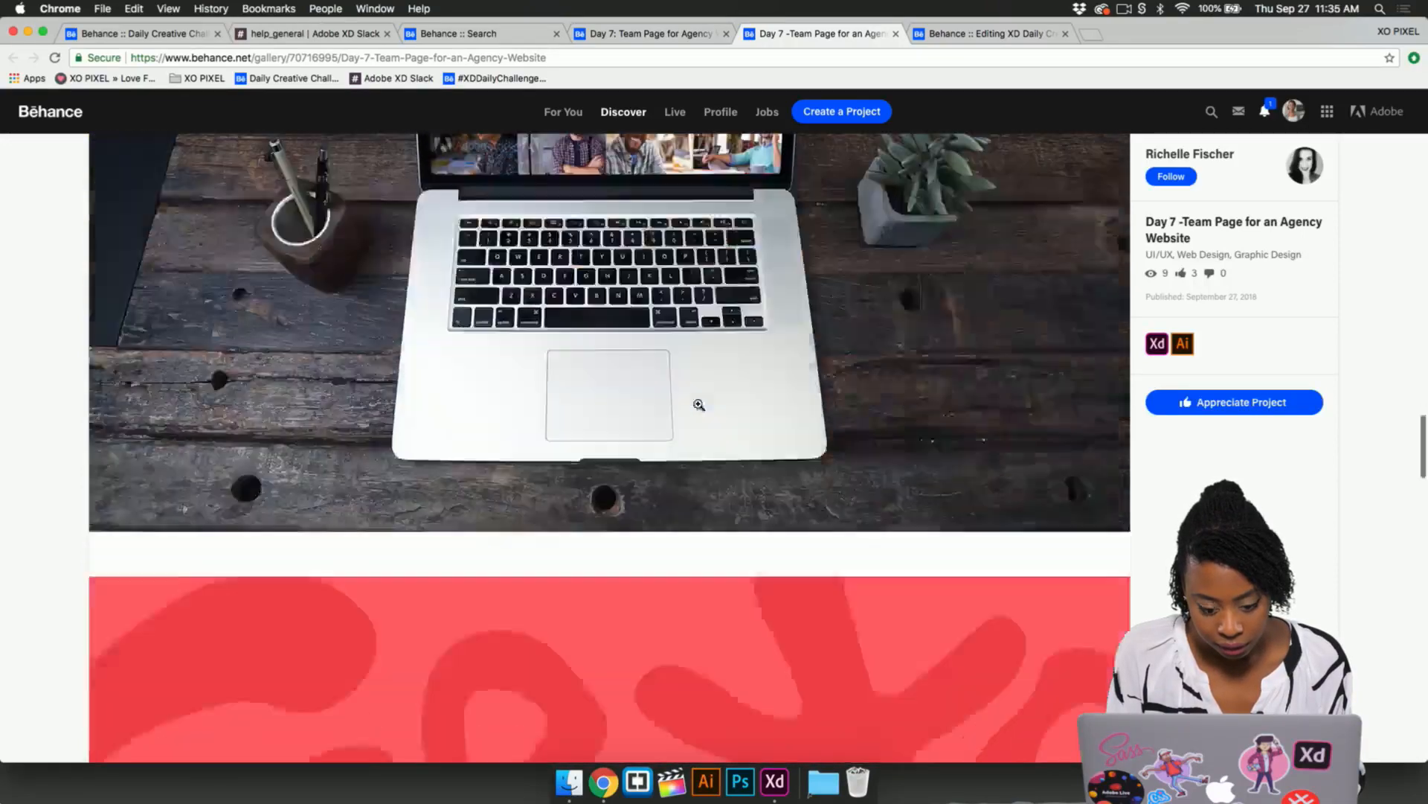
- Inspect the CoLab project's embedded team page prototype, including the photo grid and the founder's profile overlay
{"action": "scroll", "coordinate": [699, 404], "scroll_direction": "down", "scroll_amount": 4}
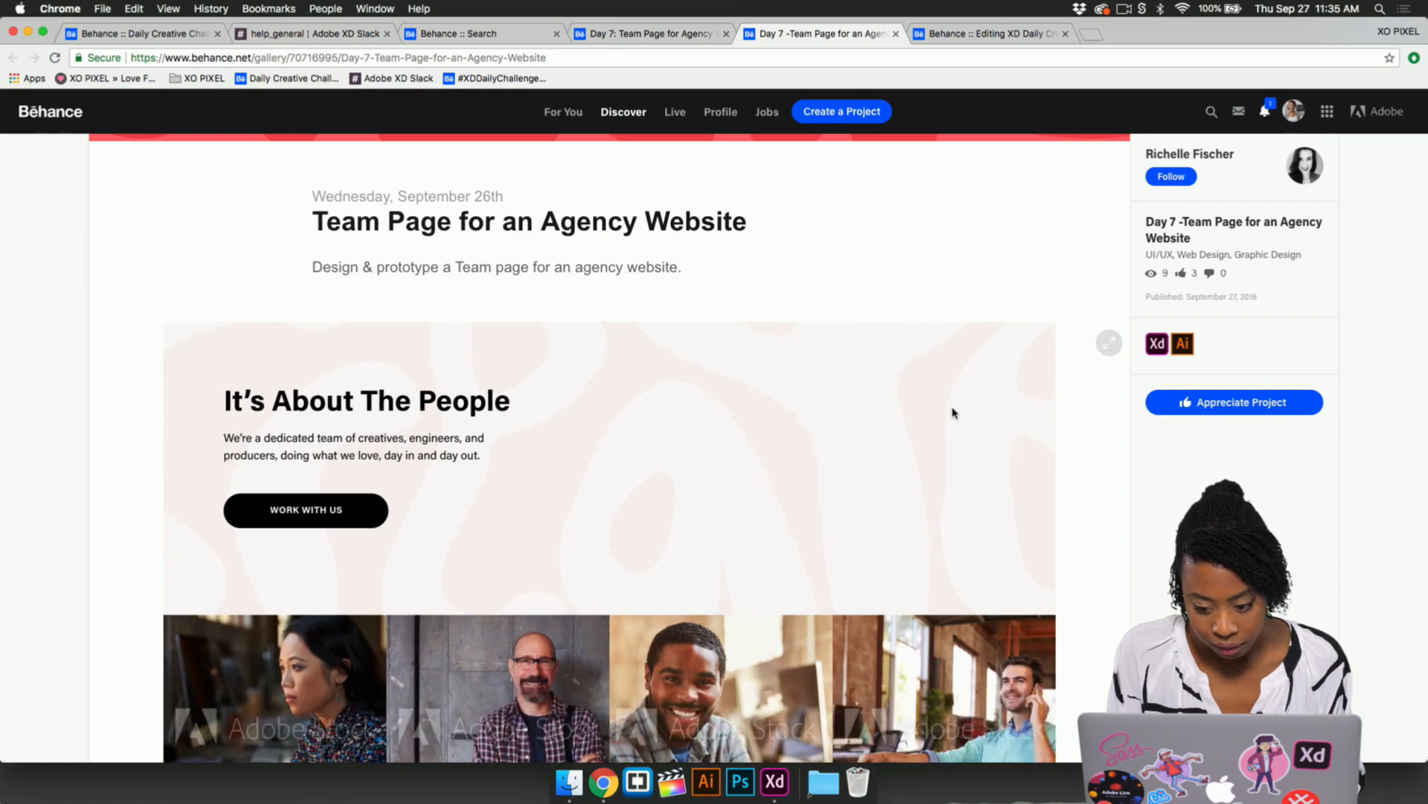
{"action": "scroll", "coordinate": [755, 357], "scroll_direction": "down", "scroll_amount": 4}
{"action": "scroll", "coordinate": [755, 357], "scroll_direction": "up", "scroll_amount": 1}
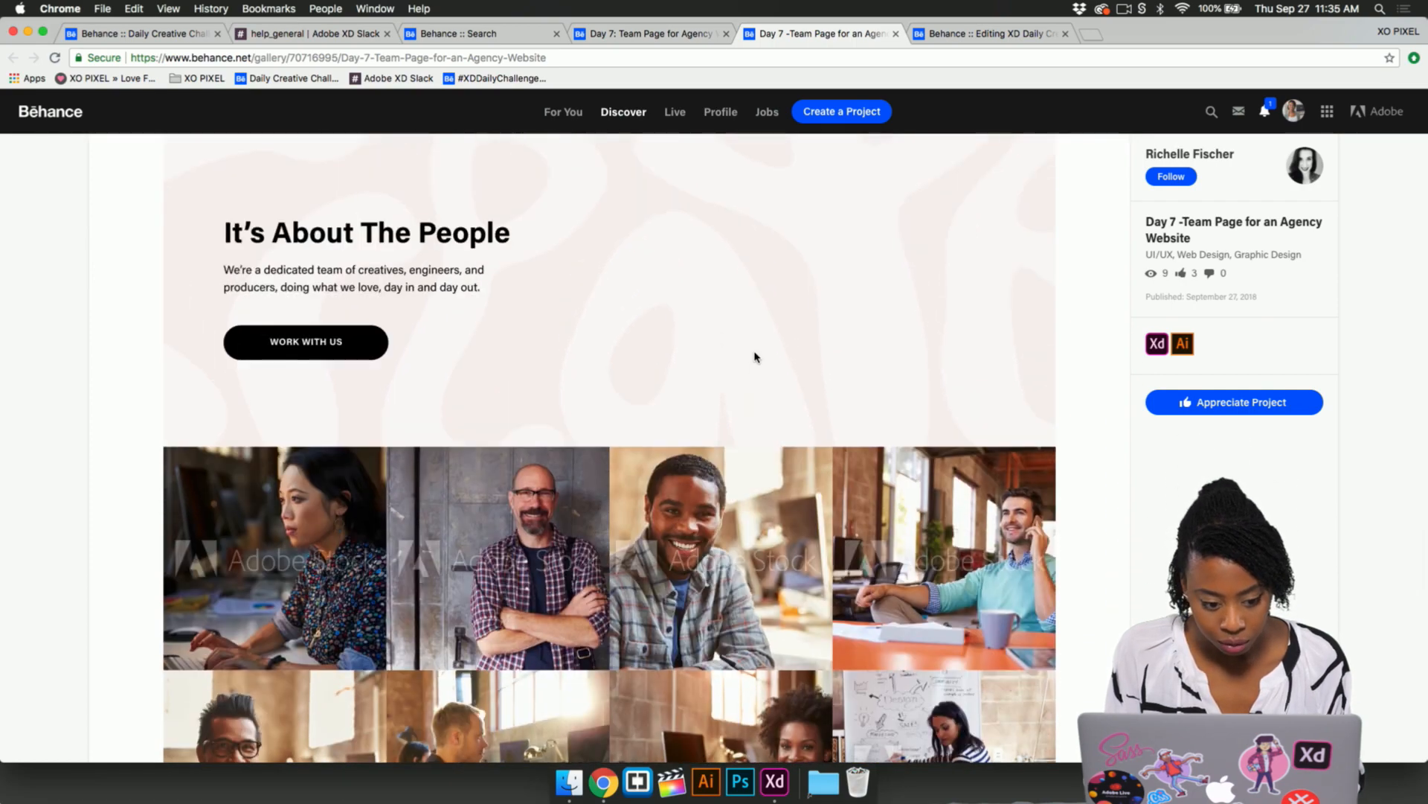
{"action": "scroll", "coordinate": [813, 360], "scroll_direction": "up", "scroll_amount": 2}
{"action": "scroll", "coordinate": [822, 363], "scroll_direction": "down", "scroll_amount": 4}
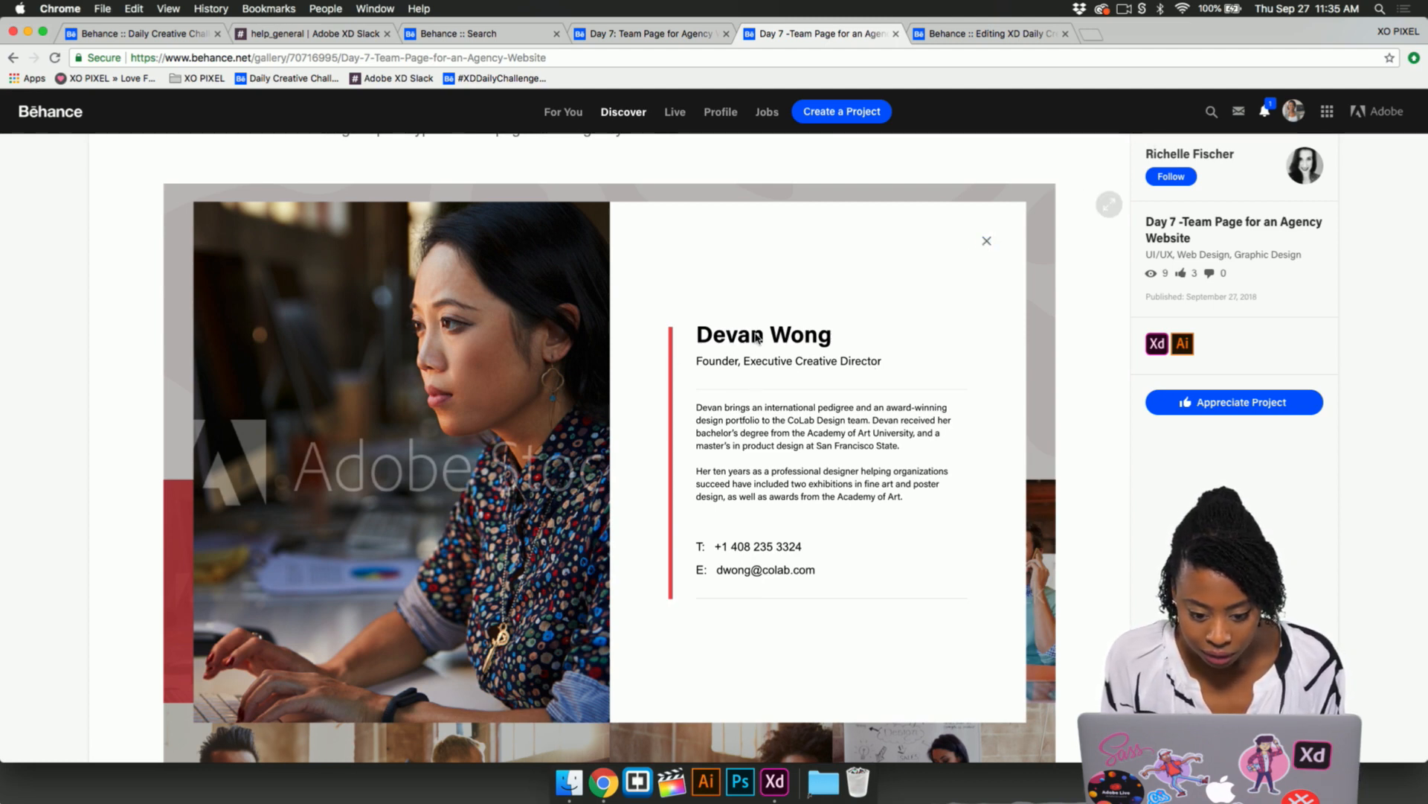
{"action": "scroll", "coordinate": [988, 244], "scroll_direction": "down", "scroll_amount": 15}
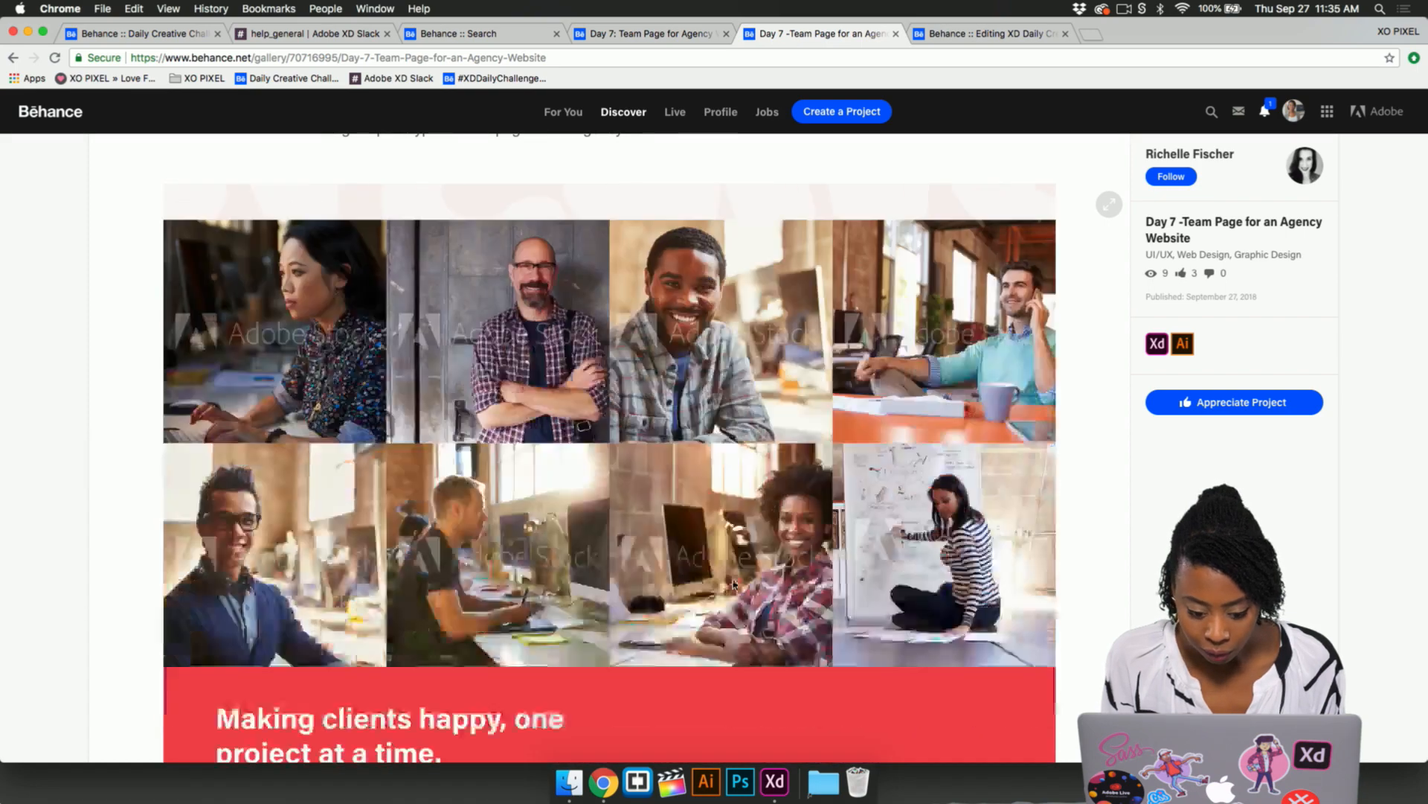
- Appreciate the CoLab project and post the comment "Love this! Great work," followed by the designer's first name and a smiley ":)"
{"action": "scroll", "coordinate": [733, 584], "scroll_direction": "down", "scroll_amount": 15}
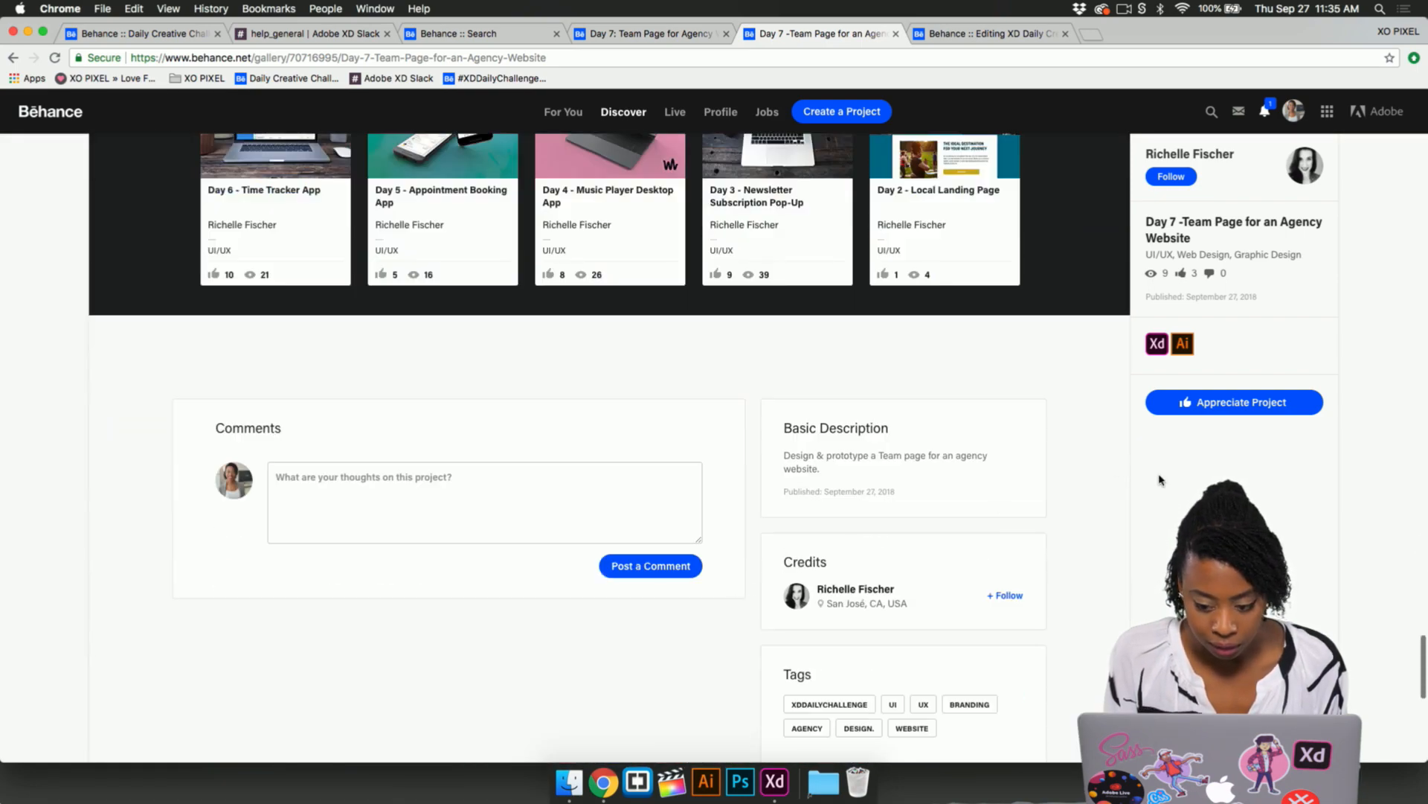
{"action": "left_click", "coordinate": [1192, 409]}
{"action": "left_click", "coordinate": [637, 497]}
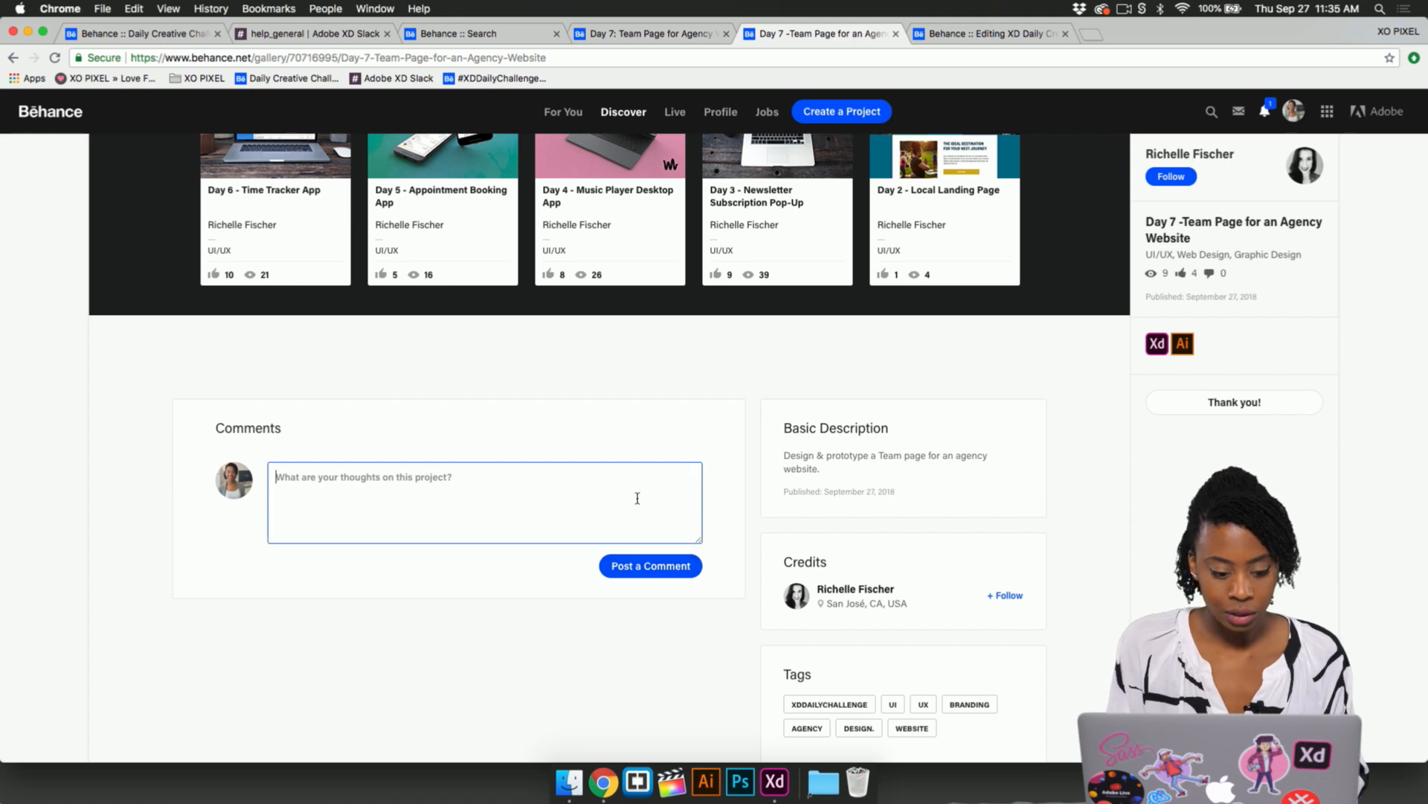
{"action": "type", "text": "L"}
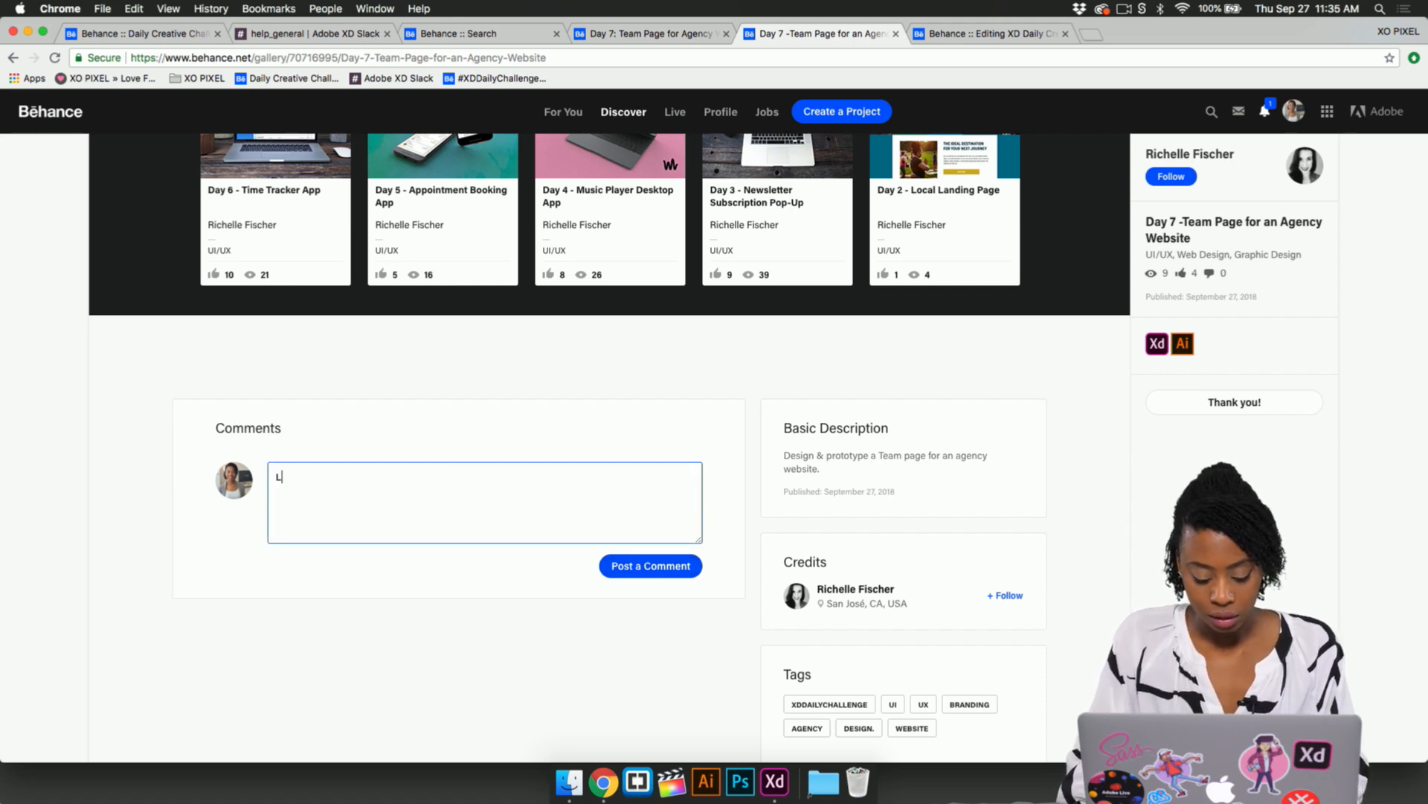
{"action": "type", "text": "ove this! Great work, Richelle"}
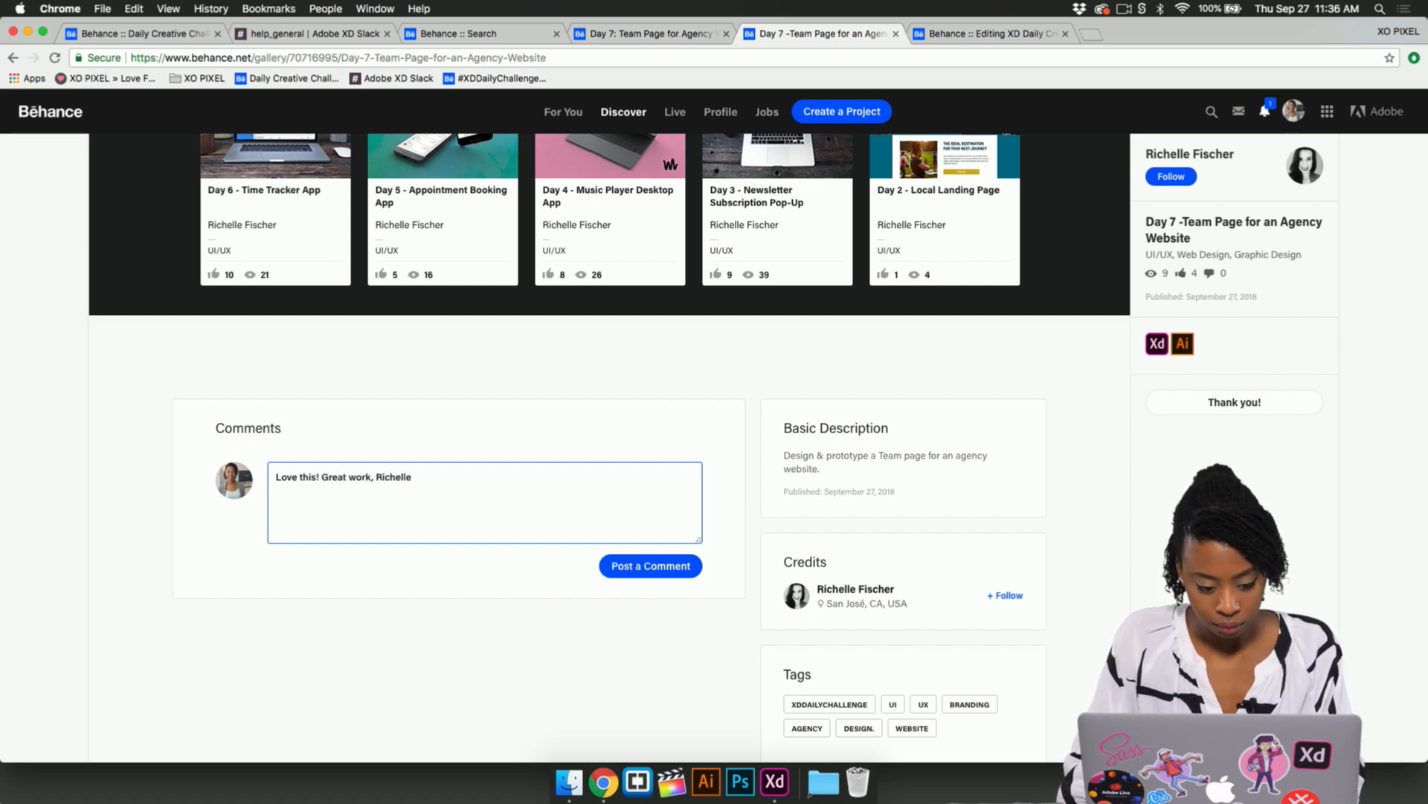
{"action": "type", "text": " :)"}
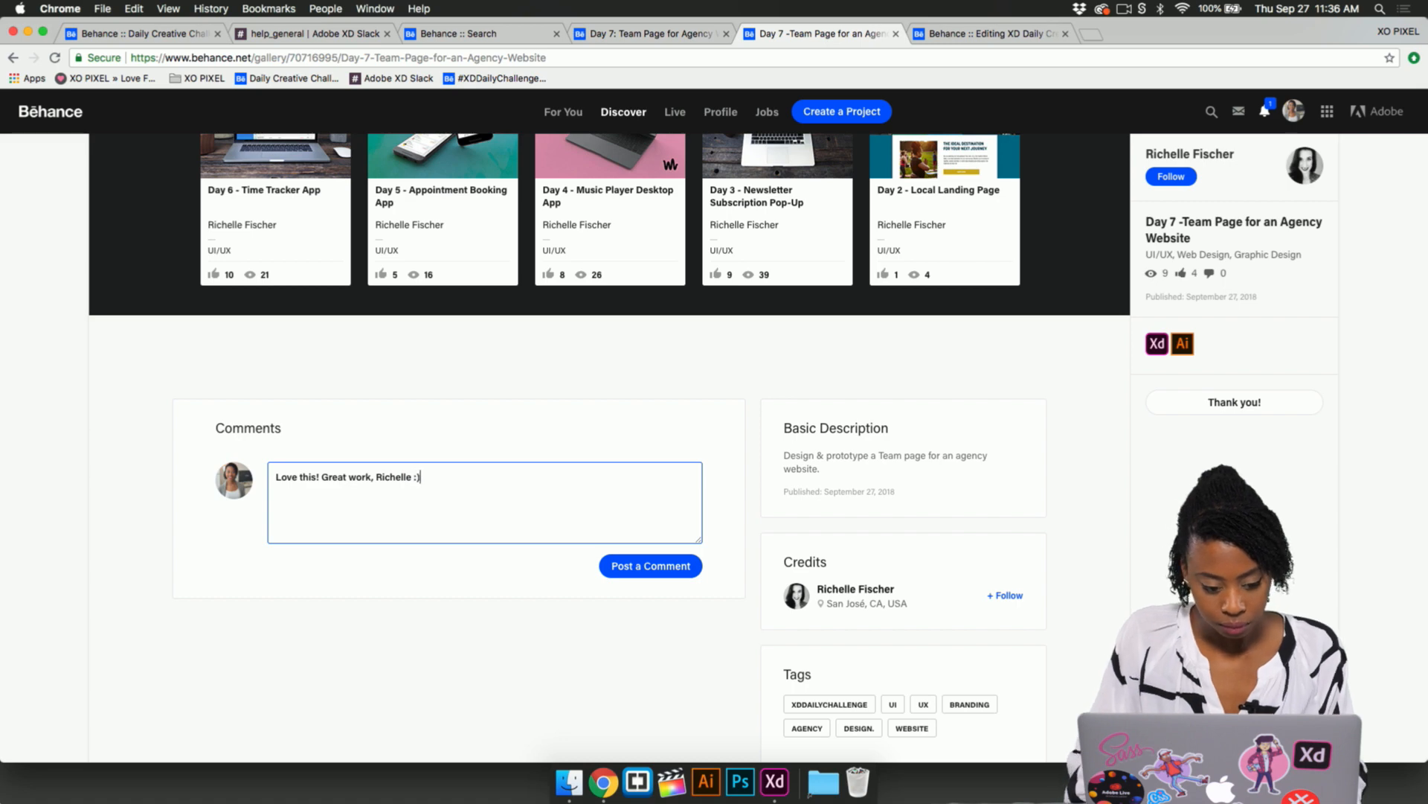
{"action": "left_click", "coordinate": [668, 570]}
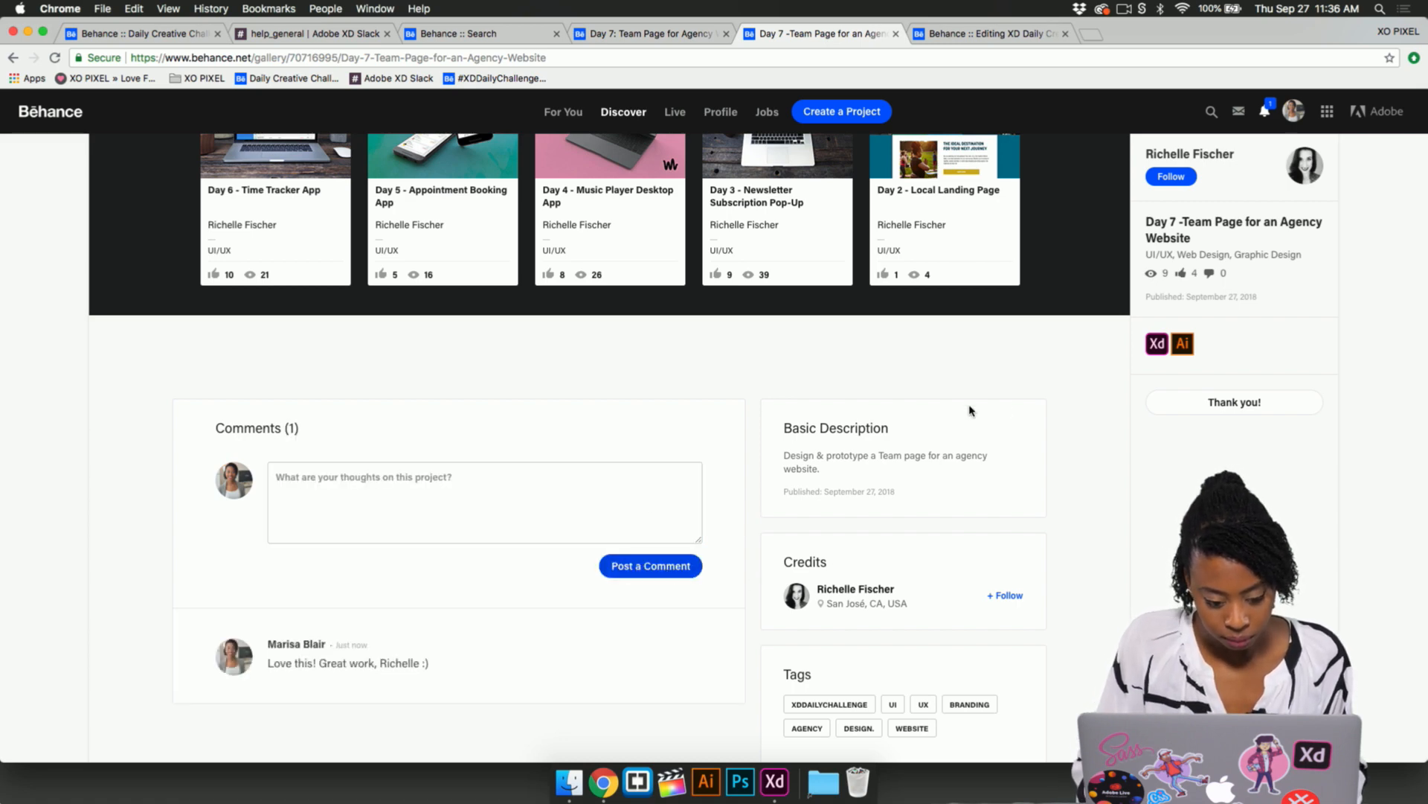
- Switch from the Behance project to the mb_Day_8_Fitness_App document in Adobe XD
{"action": "scroll", "coordinate": [904, 402], "scroll_direction": "up", "scroll_amount": 20}
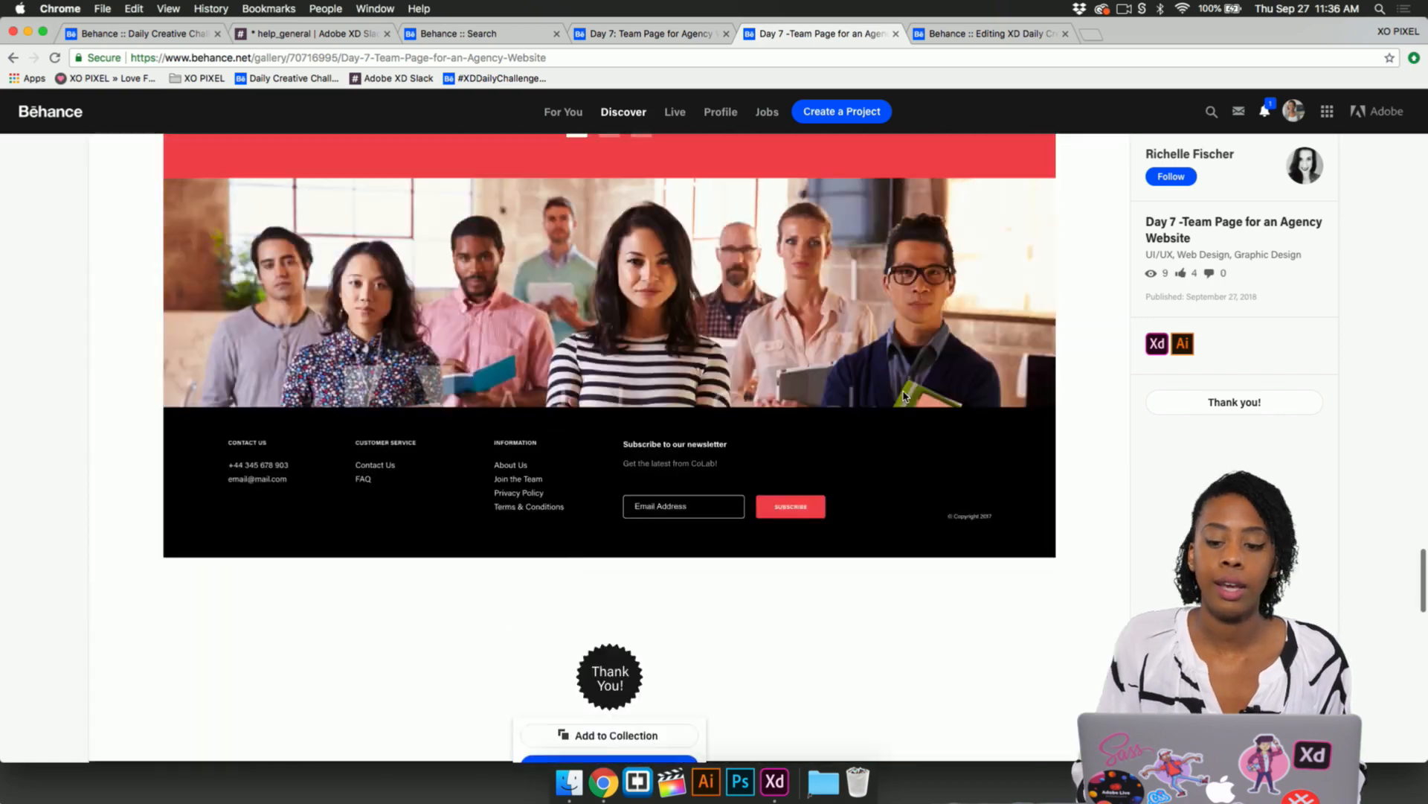
{"action": "scroll", "coordinate": [903, 415], "scroll_direction": "up", "scroll_amount": 10}
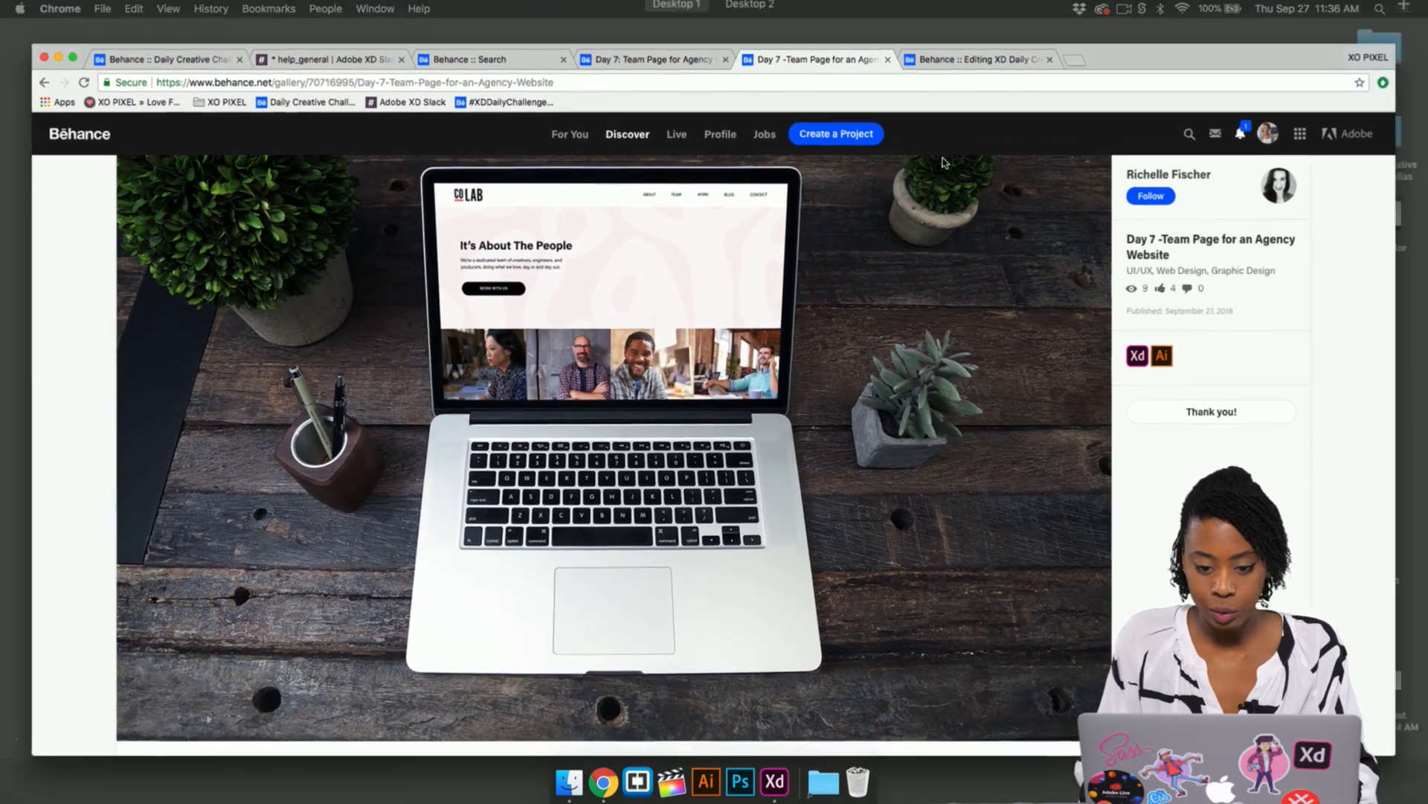
{"action": "key", "text": "ctrl+Up"}
{"action": "left_click", "coordinate": [776, 56]}
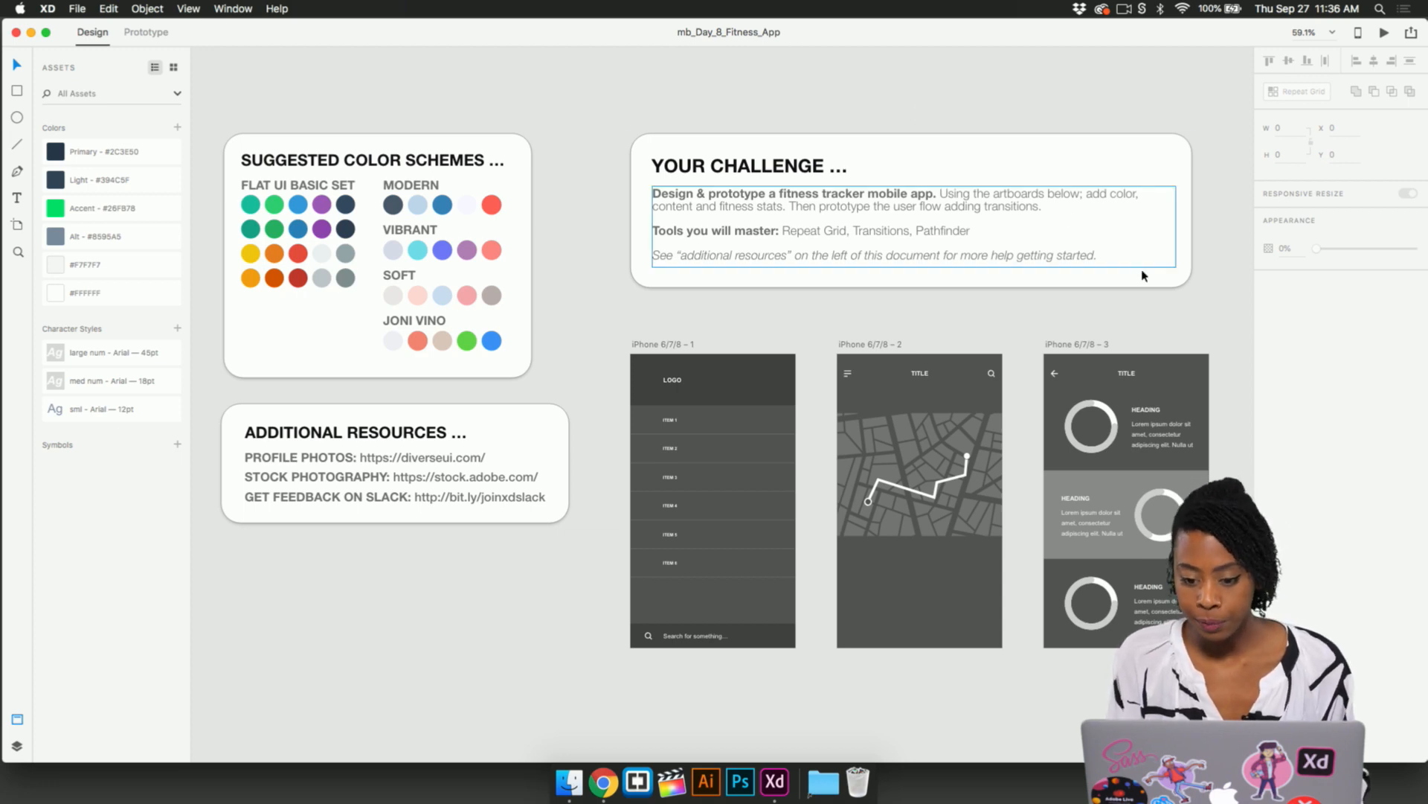
- Examine the fitness tracker challenge brief and the menu, map and stats wireframe artboards, including the suggested color schemes and additional resources
{"action": "scroll", "coordinate": [930, 283], "scroll_direction": "right", "scroll_amount": 2}
{"action": "scroll", "coordinate": [930, 282], "scroll_direction": "down", "scroll_amount": 2}
{"action": "scroll", "coordinate": [733, 307], "scroll_direction": "right", "scroll_amount": 3}
{"action": "scroll", "coordinate": [733, 307], "scroll_direction": "down", "scroll_amount": 2}
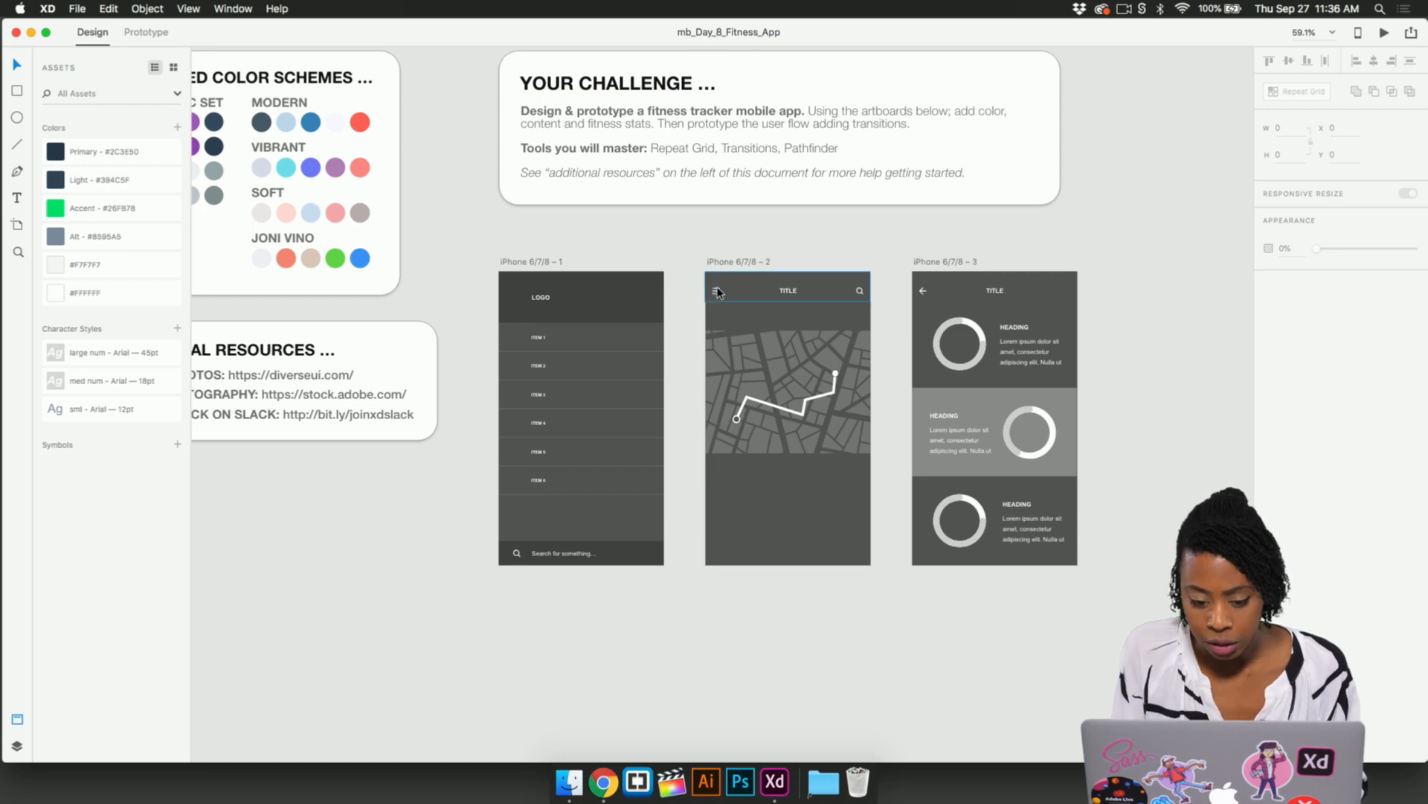
{"action": "scroll", "coordinate": [713, 294], "scroll_direction": "up", "scroll_amount": 5}
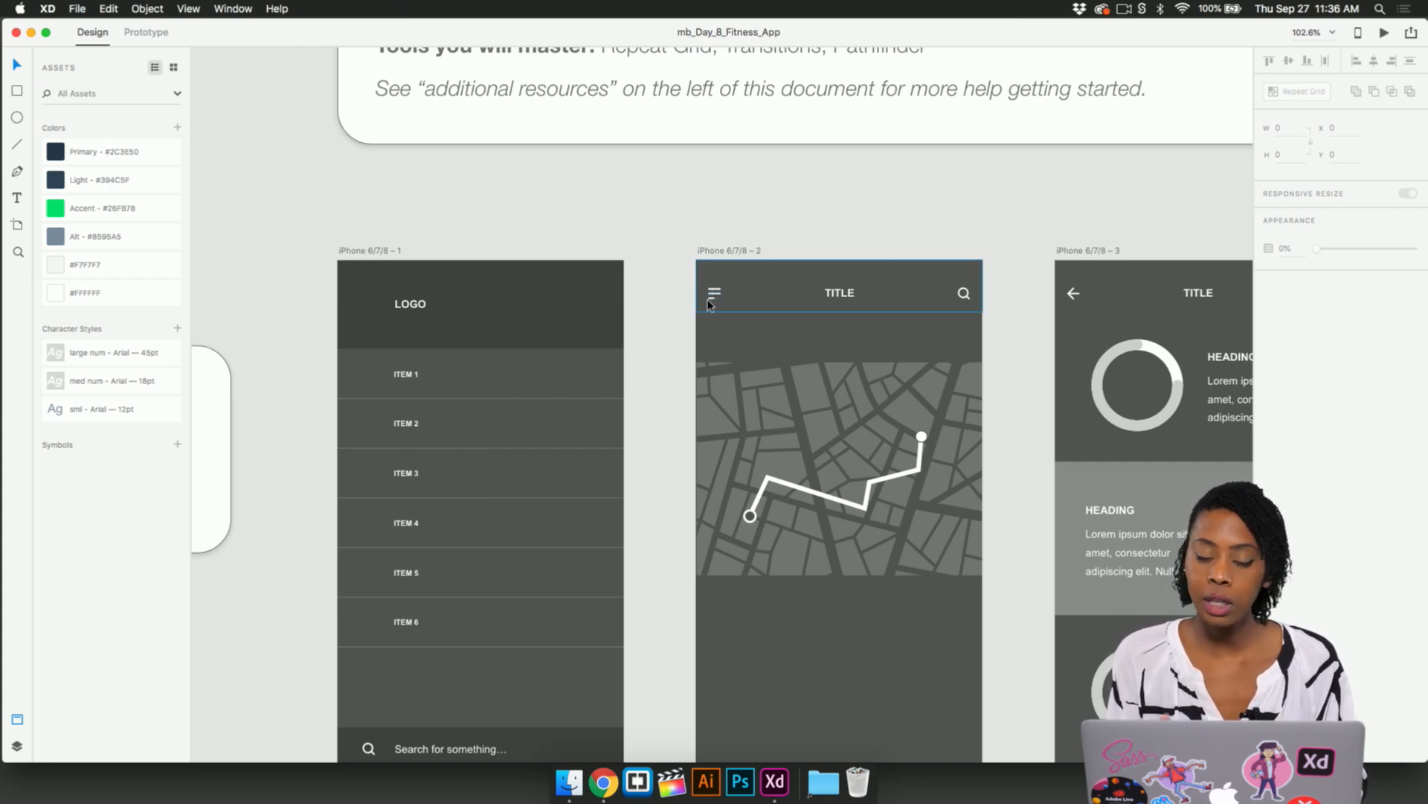
{"action": "scroll", "coordinate": [475, 384], "scroll_direction": "down", "scroll_amount": 2}
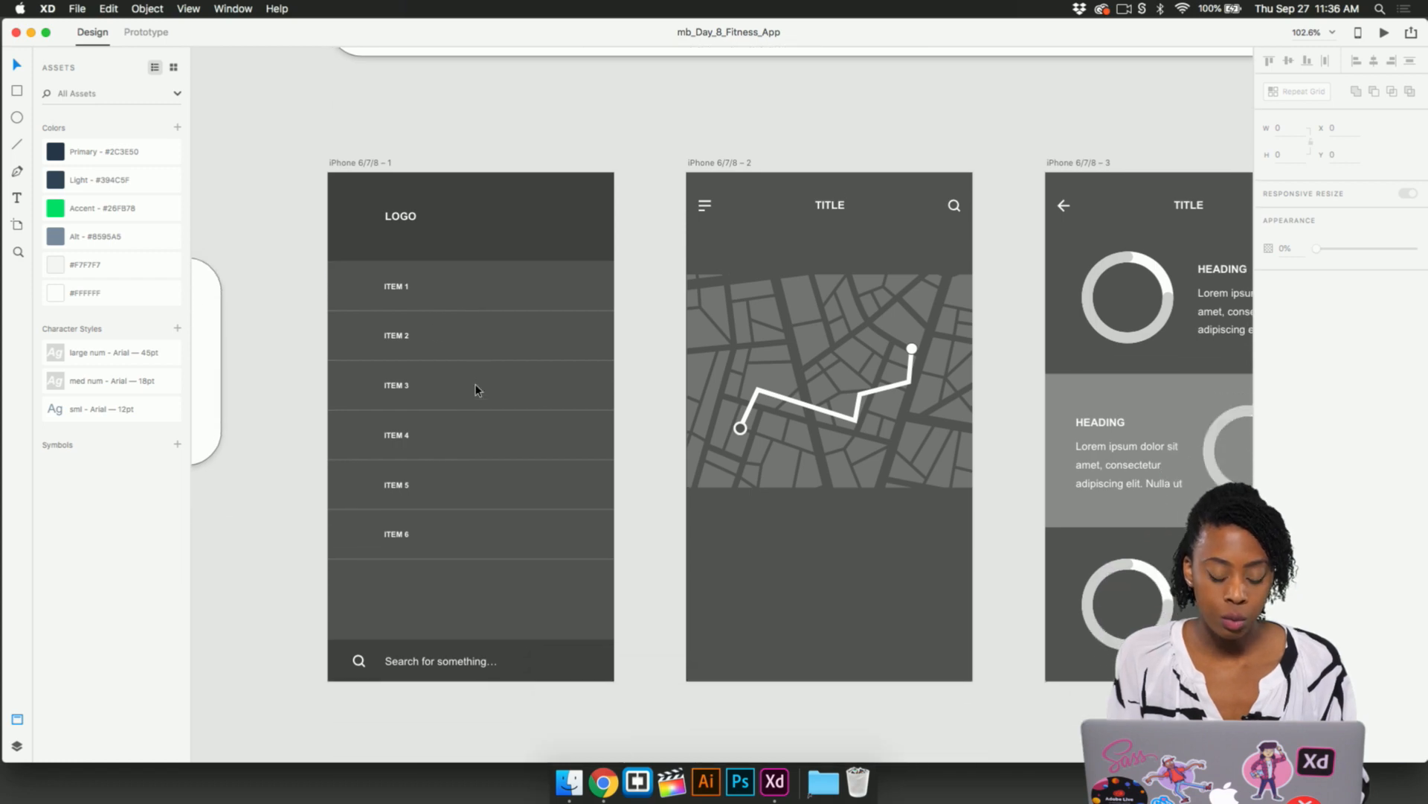
{"action": "scroll", "coordinate": [476, 383], "scroll_direction": "down", "scroll_amount": 5}
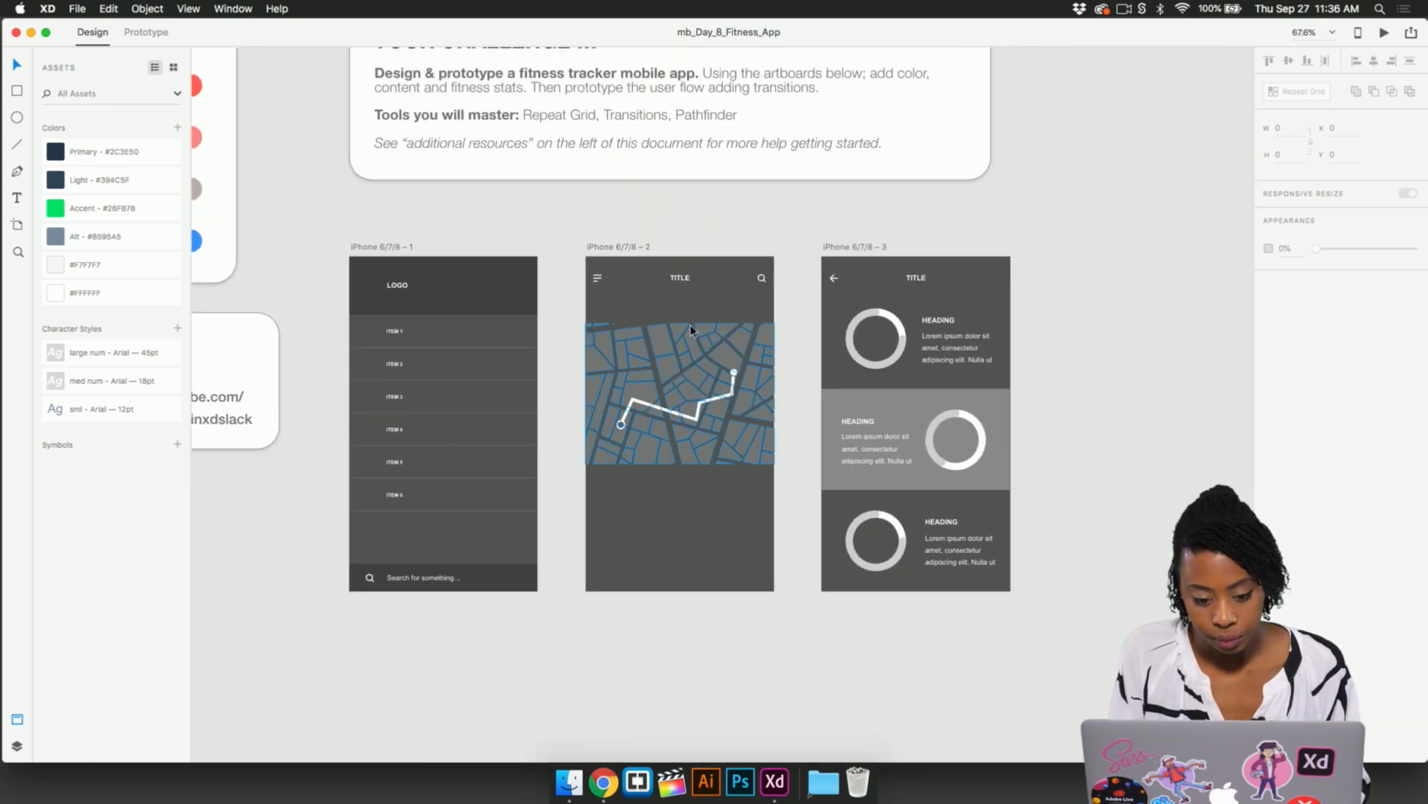
{"action": "scroll", "coordinate": [708, 332], "scroll_direction": "up", "scroll_amount": 4}
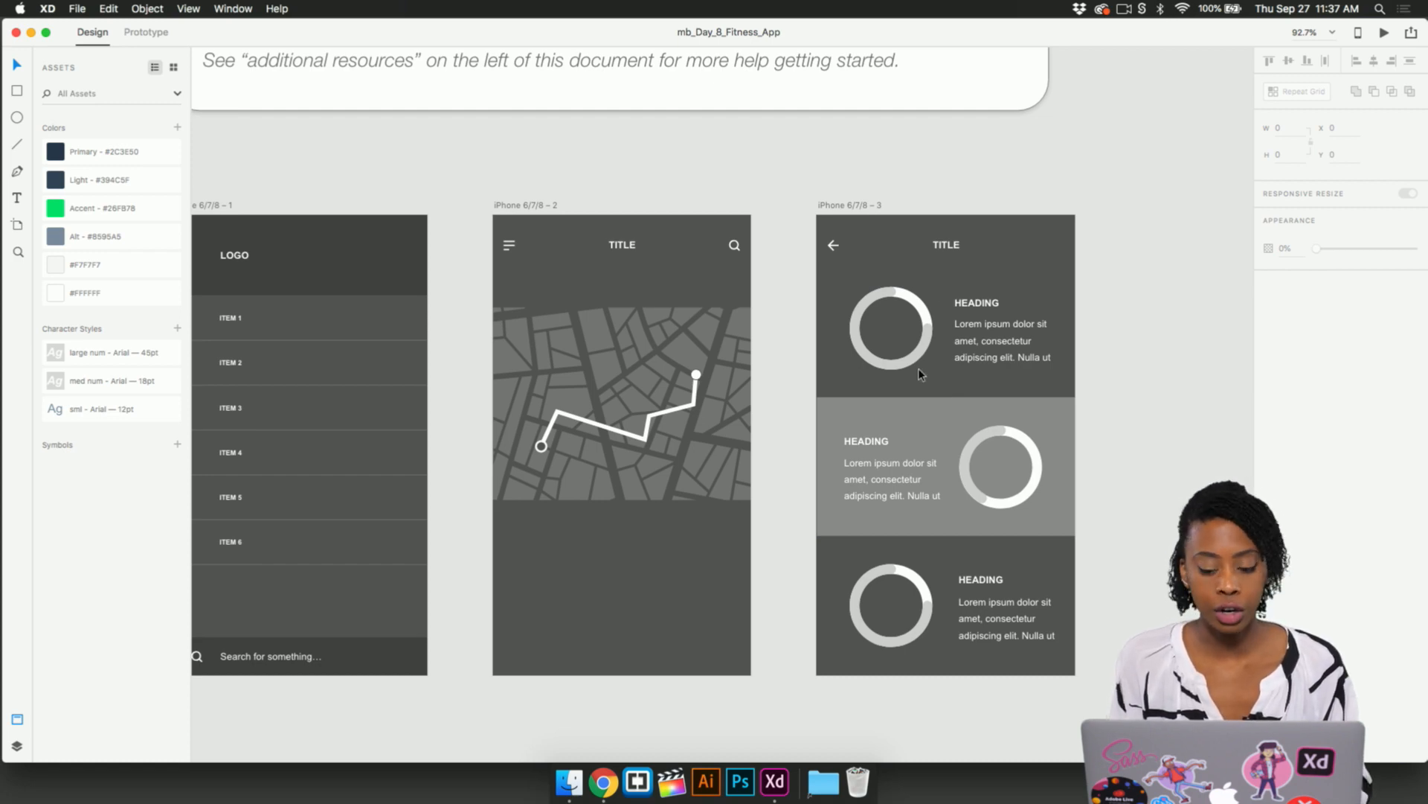
{"action": "scroll", "coordinate": [1012, 410], "scroll_direction": "left", "scroll_amount": 3}
{"action": "scroll", "coordinate": [1012, 417], "scroll_direction": "down", "scroll_amount": 5}
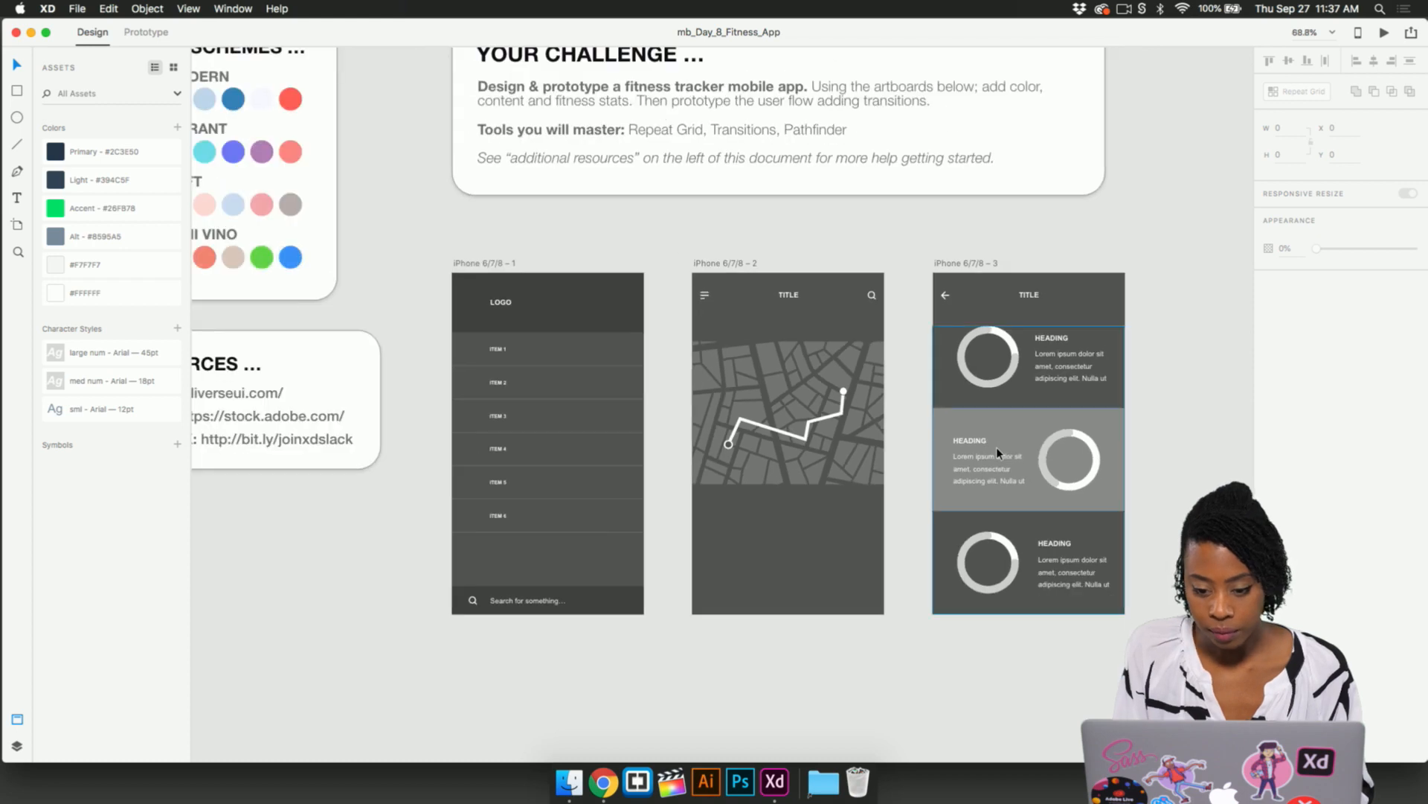
{"action": "scroll", "coordinate": [997, 446], "scroll_direction": "down", "scroll_amount": 3}
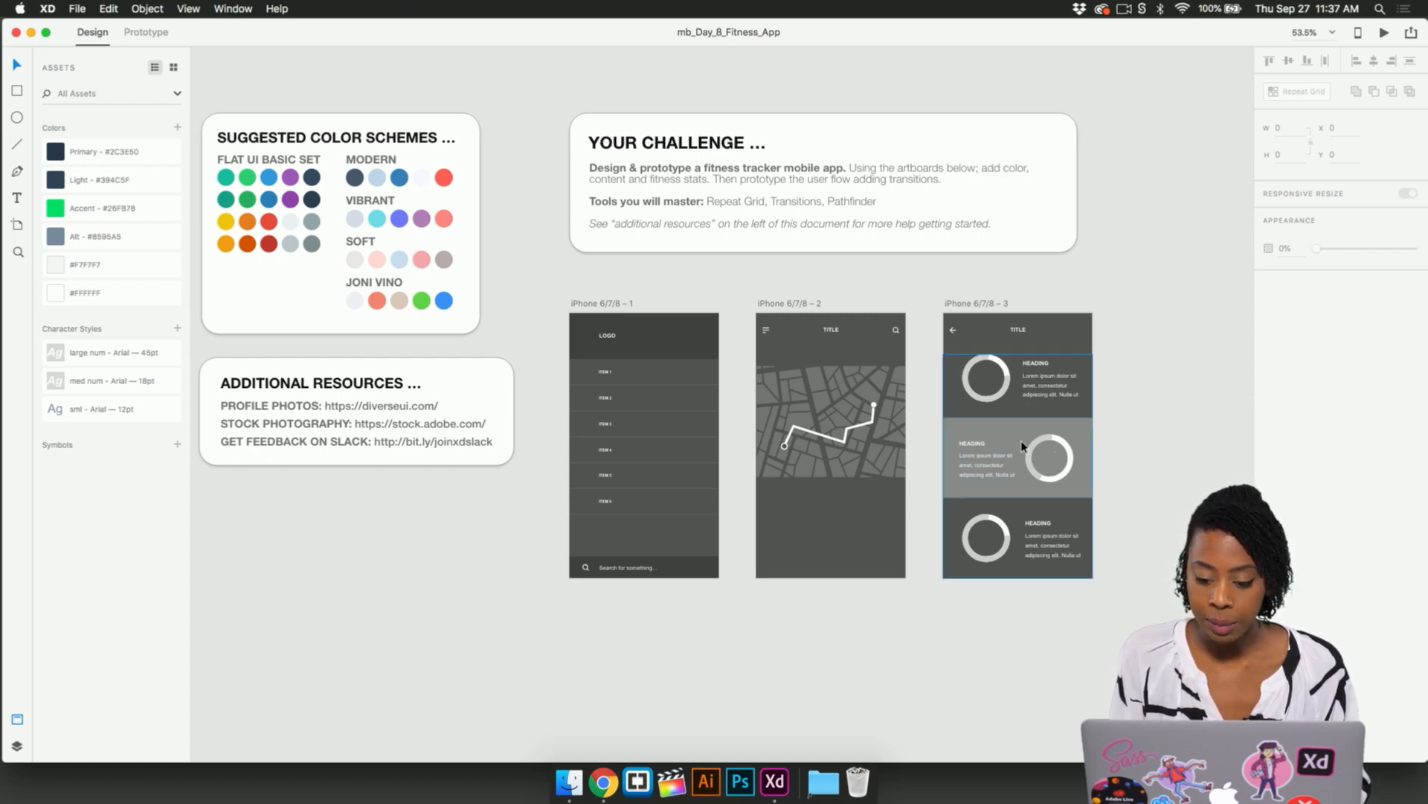
- Fill the background of the FITNESS 2.0 menu artboard, iPhone 6/7/8 – 7, with the Primary color #2C3E50
{"action": "scroll", "coordinate": [1031, 452], "scroll_direction": "right", "scroll_amount": 15}
{"action": "scroll", "coordinate": [1023, 447], "scroll_direction": "right", "scroll_amount": 3}
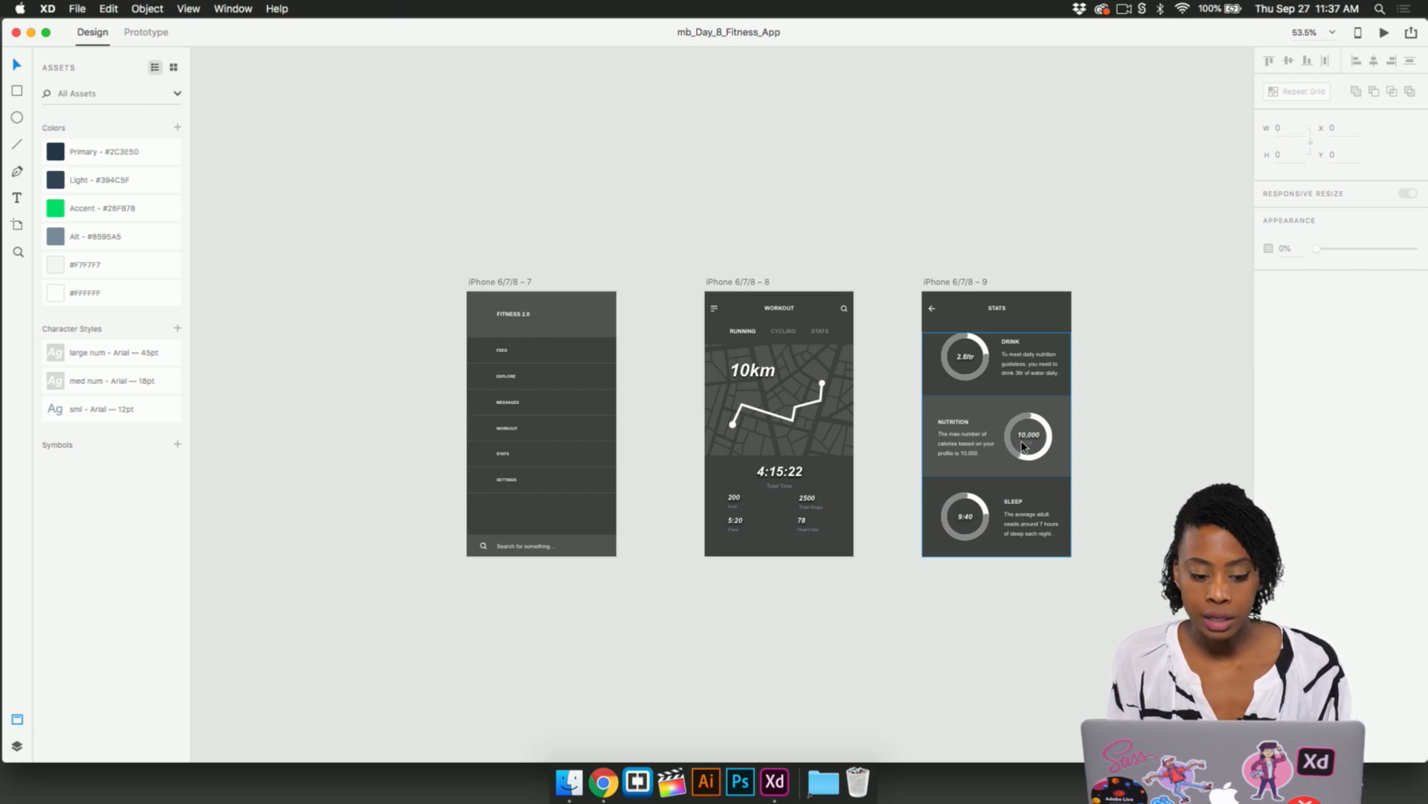
{"action": "scroll", "coordinate": [633, 380], "scroll_direction": "up", "scroll_amount": 5}
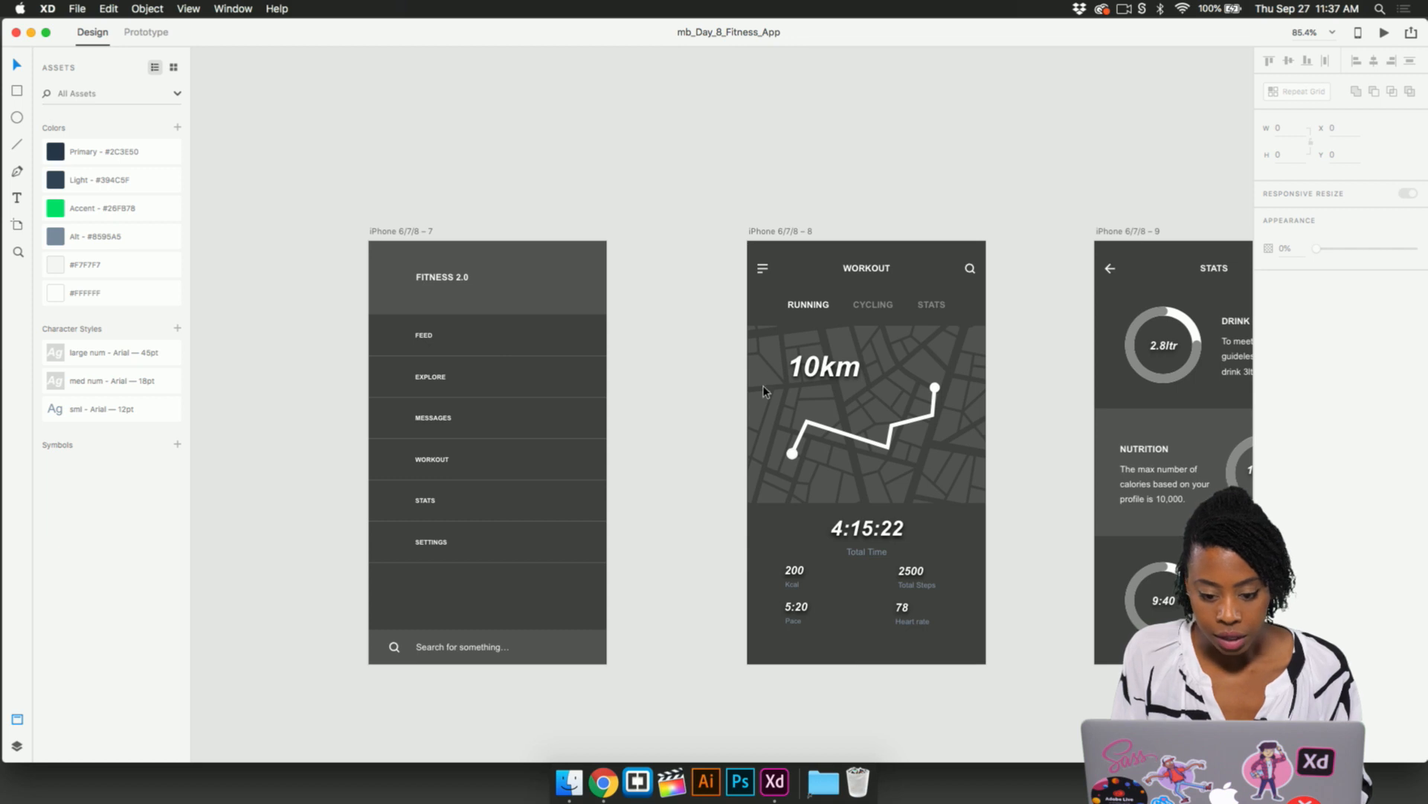
{"action": "scroll", "coordinate": [765, 388], "scroll_direction": "right", "scroll_amount": 1}
{"action": "scroll", "coordinate": [498, 360], "scroll_direction": "up", "scroll_amount": 1}
{"action": "scroll", "coordinate": [498, 360], "scroll_direction": "up", "scroll_amount": 2}
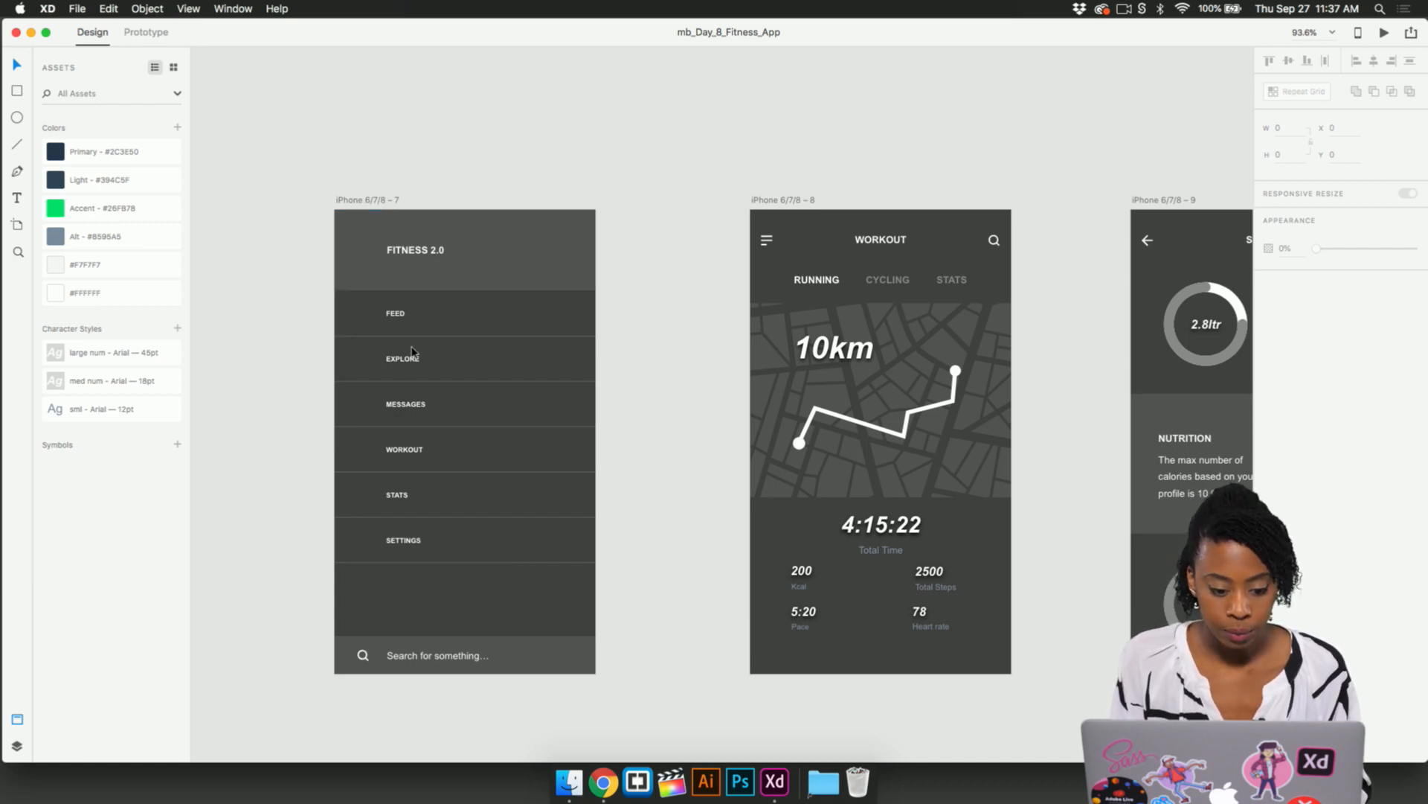
{"action": "left_click", "coordinate": [485, 267]}
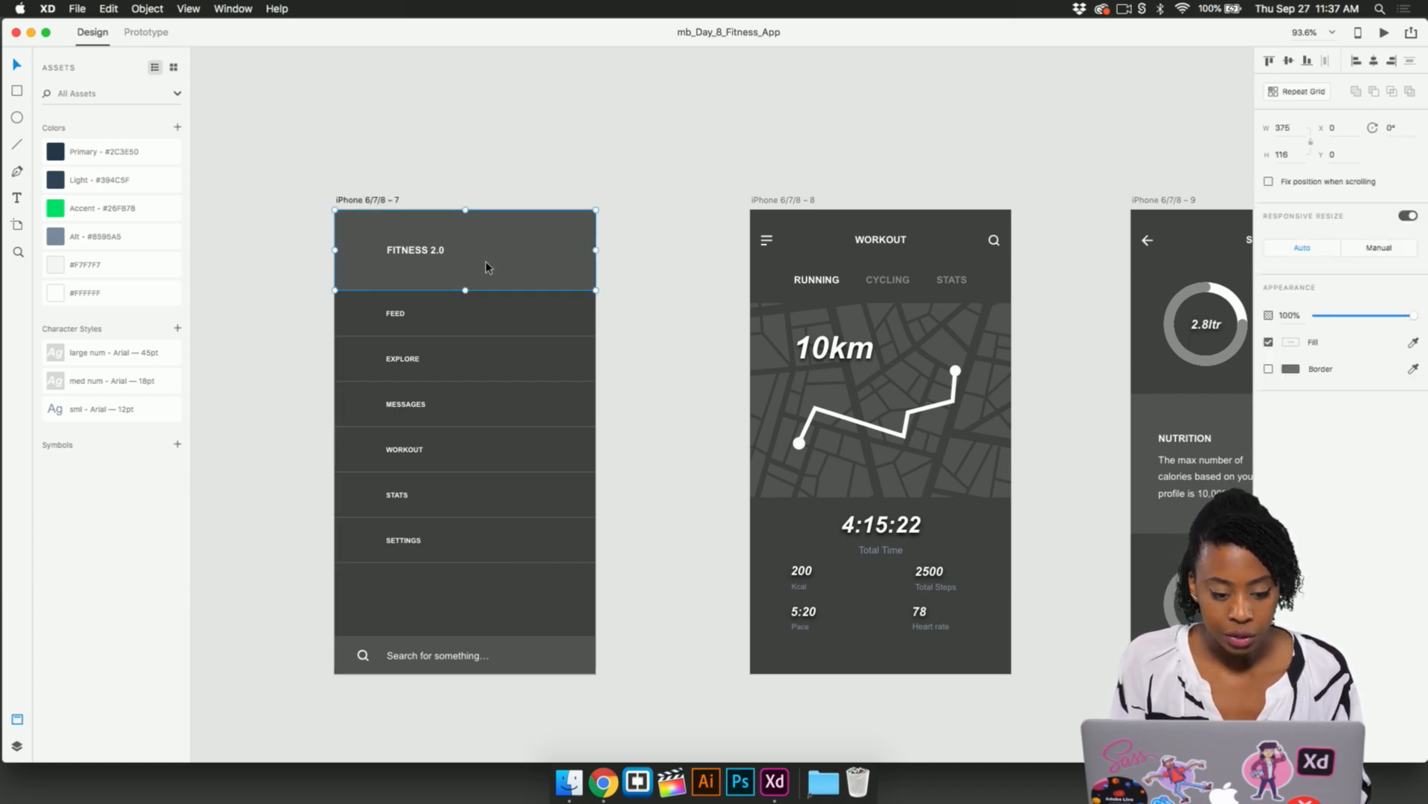
{"action": "left_click", "coordinate": [382, 200]}
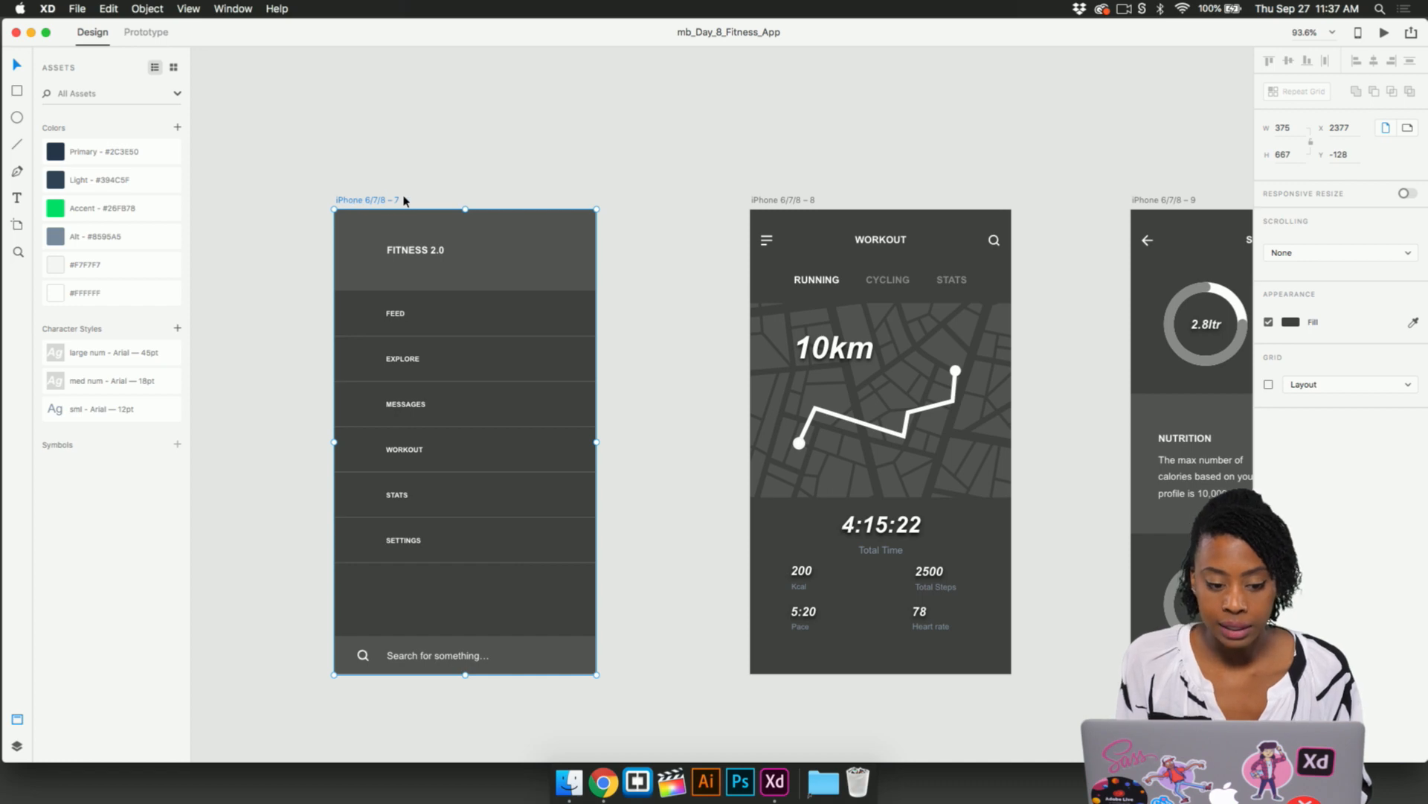
{"action": "left_click", "coordinate": [56, 154]}
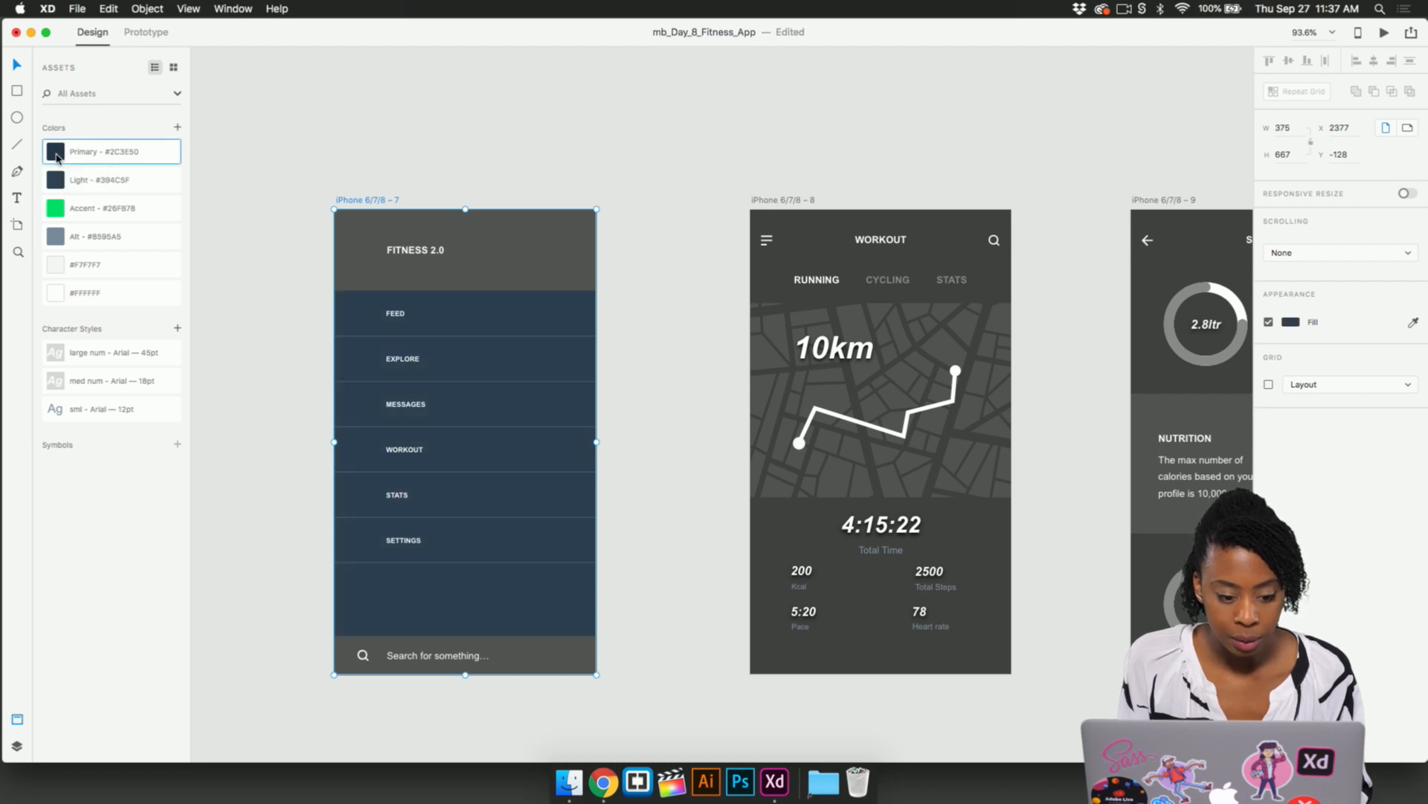
{"action": "left_click", "coordinate": [440, 143]}
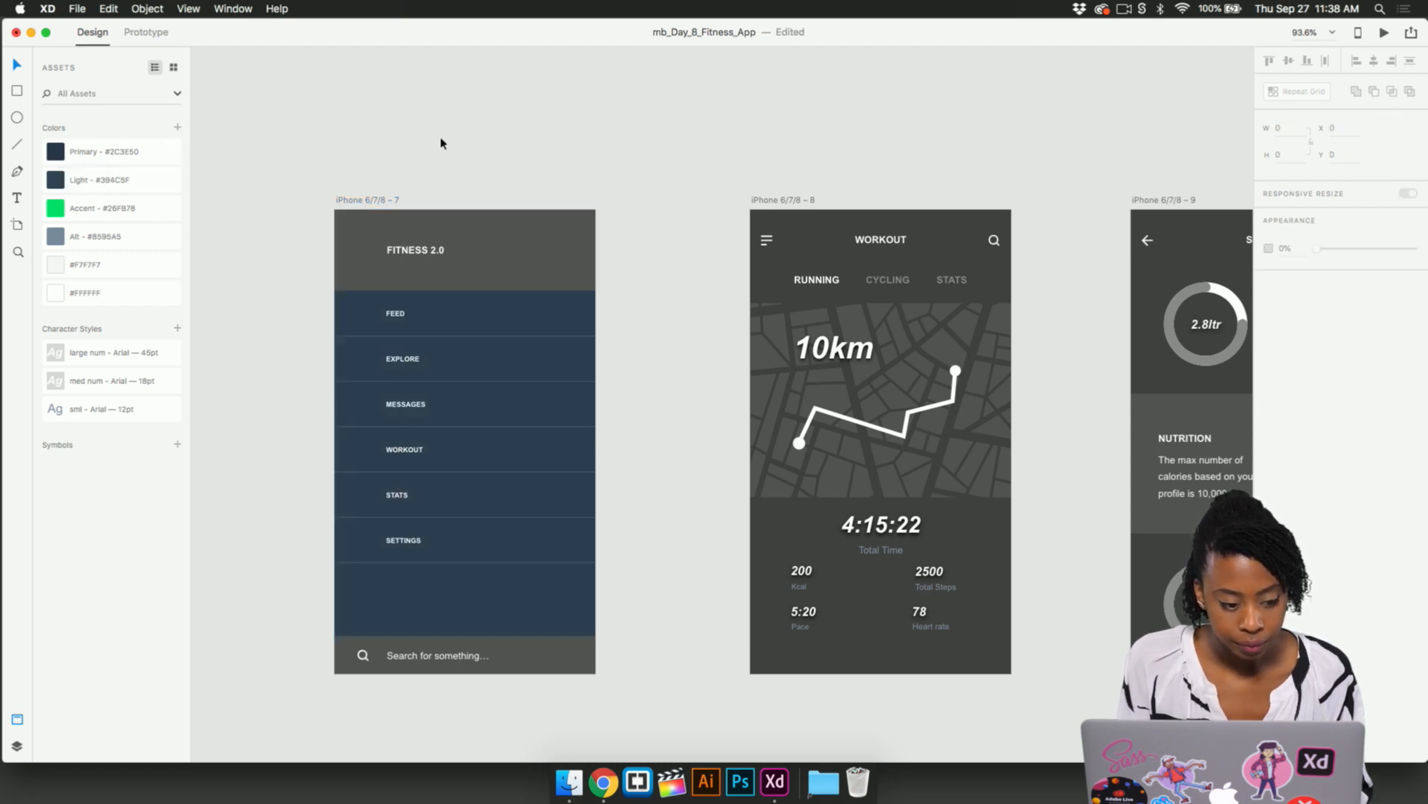
- Try filling the whole FITNESS 2.0 header group with the Light color, and undo the fill
{"action": "left_click", "coordinate": [540, 259]}
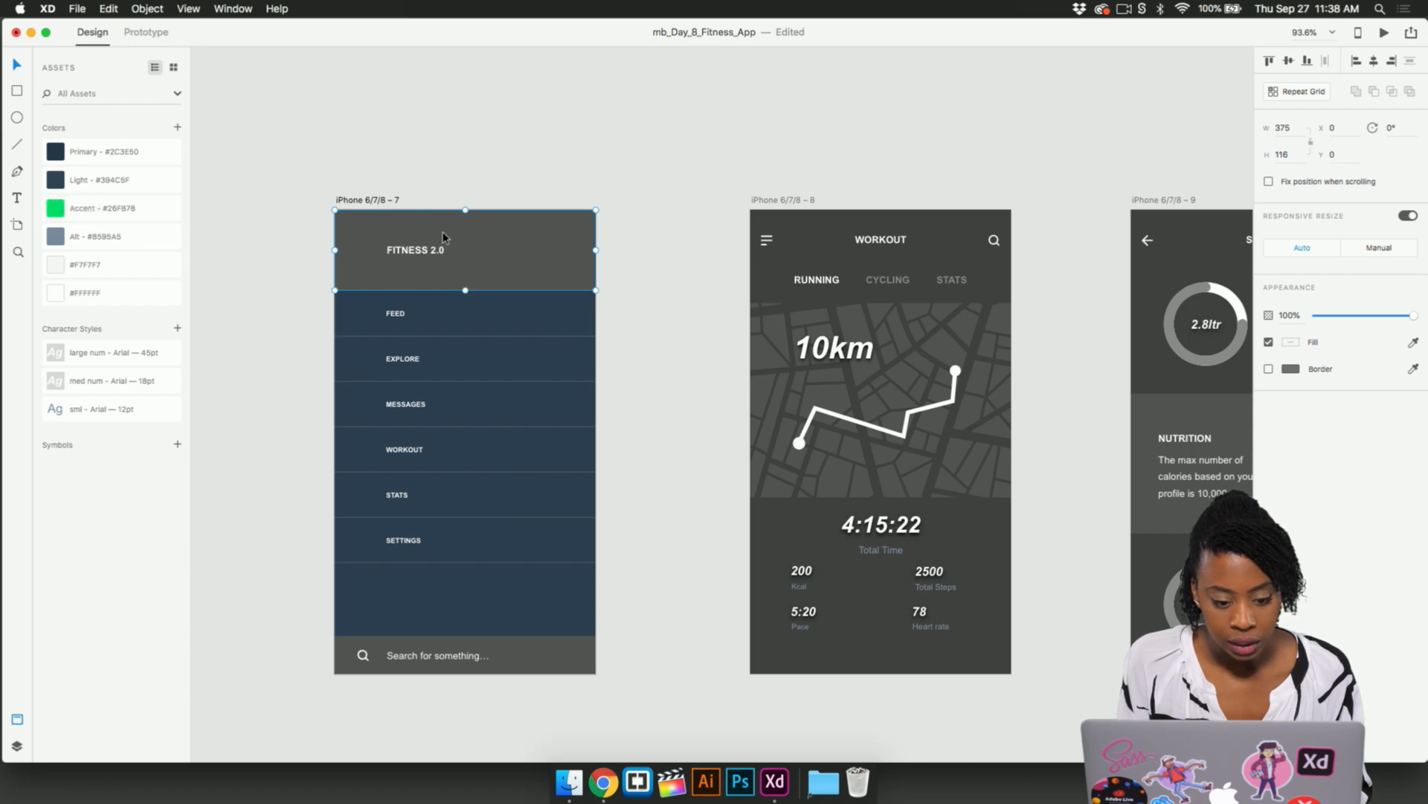
{"action": "left_click_drag", "start_coordinate": [484, 255], "coordinate": [489, 248]}
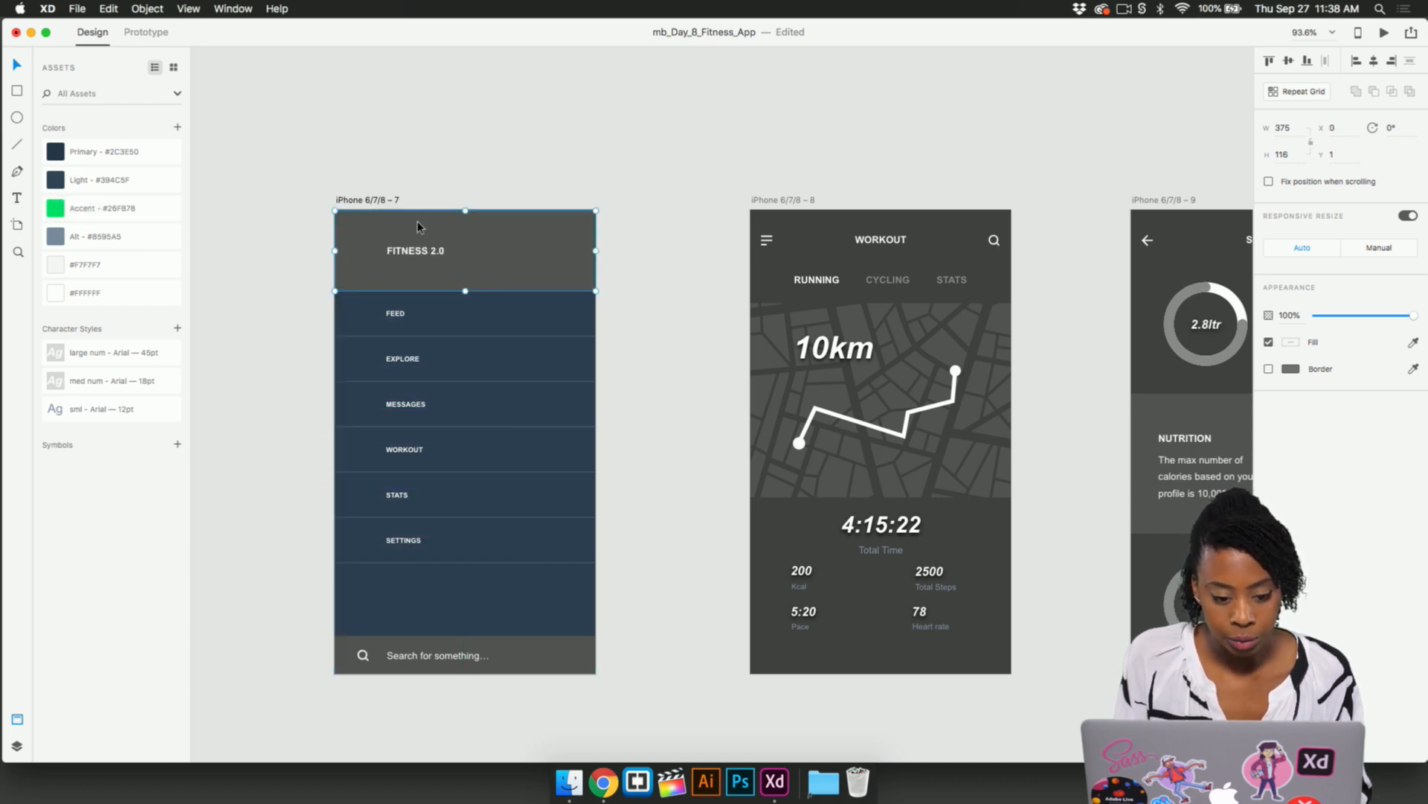
{"action": "left_click", "coordinate": [54, 183]}
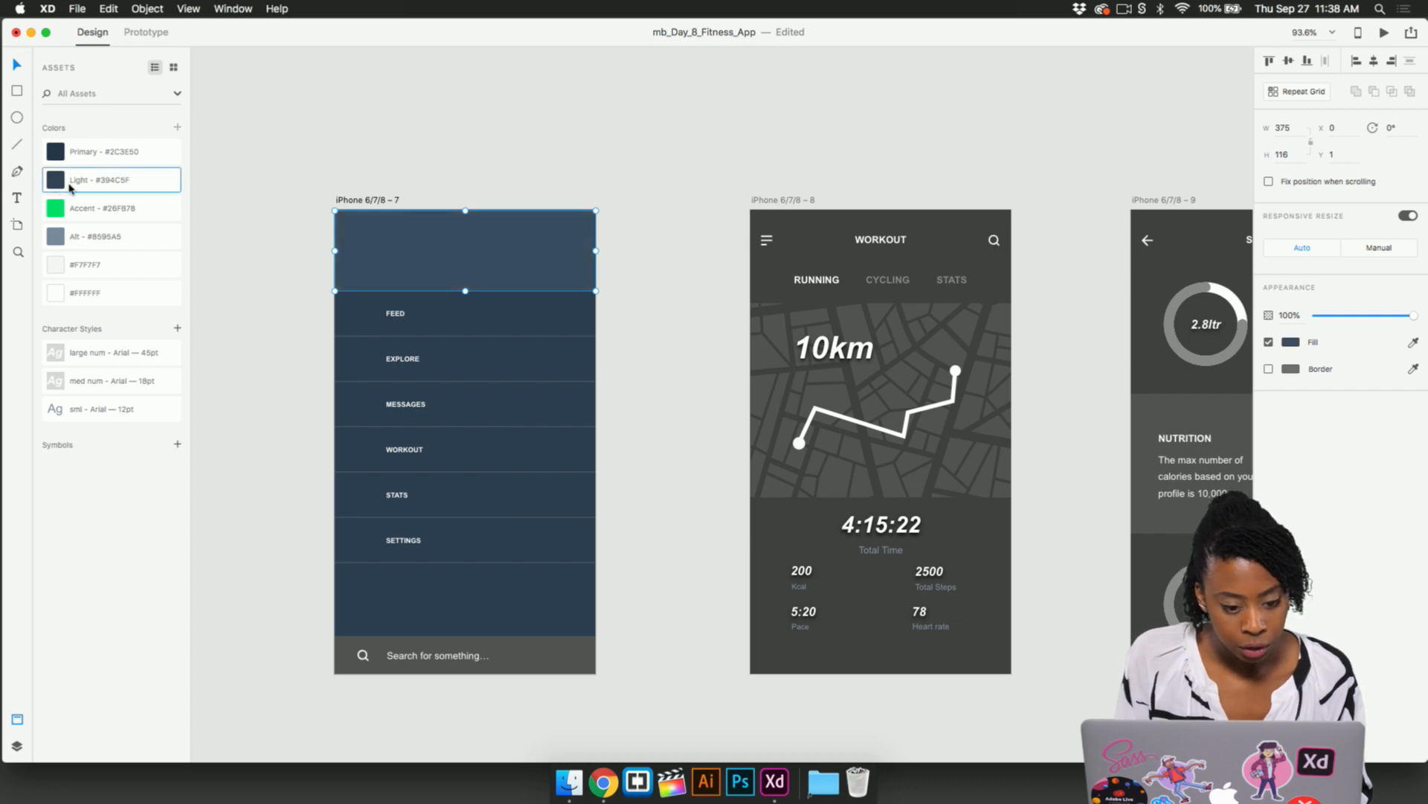
{"action": "key", "text": "super+z"}
- Fill only the background rectangle inside the FITNESS 2.0 header group with the Light color
{"action": "mouse_move", "coordinate": [504, 248]}
{"action": "left_mouse_down"}
{"action": "mouse_move", "coordinate": [528, 243]}
{"action": "mouse_move", "coordinate": [493, 250]}
{"action": "left_mouse_up"}
{"action": "double_click", "coordinate": [493, 248]}
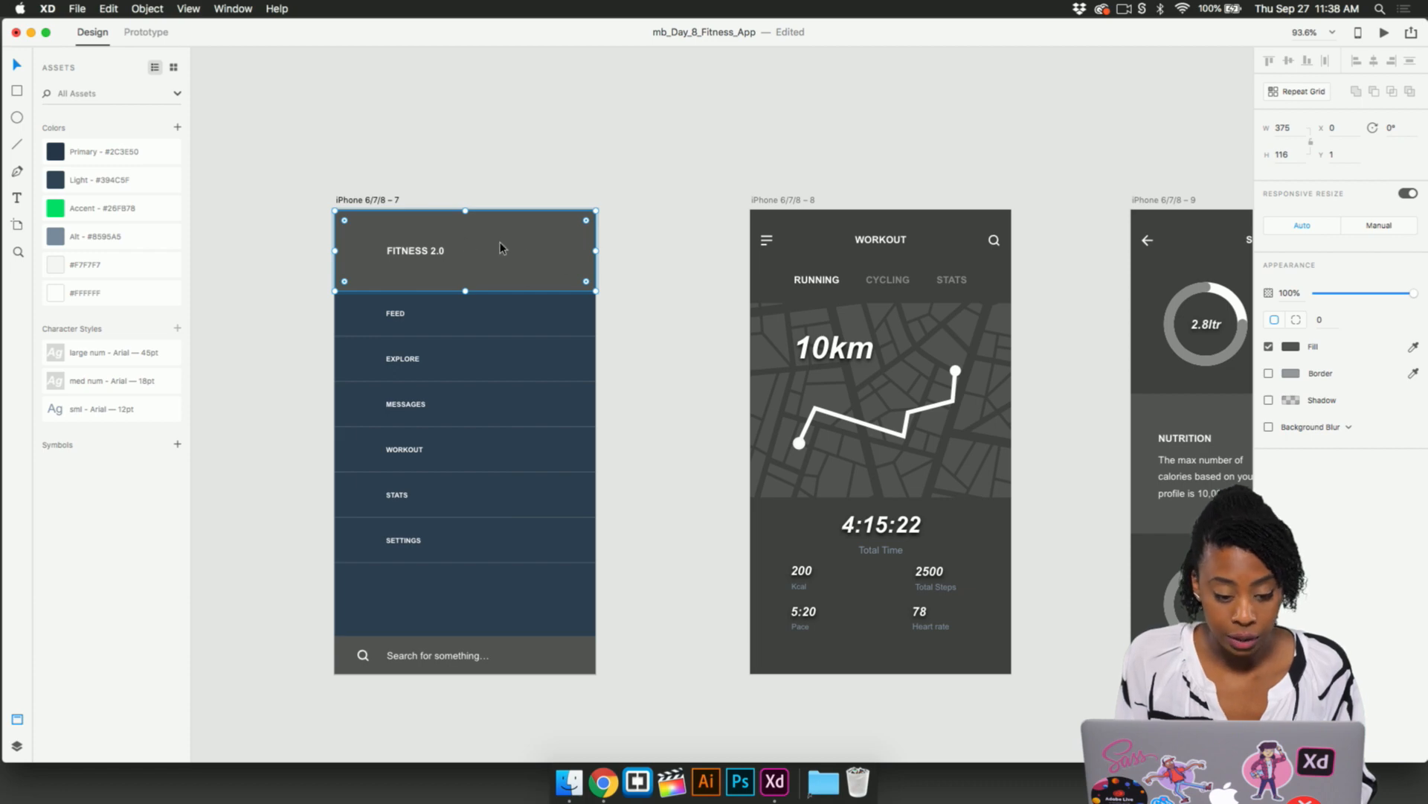
{"action": "left_click", "coordinate": [58, 183]}
{"action": "left_click", "coordinate": [249, 190]}
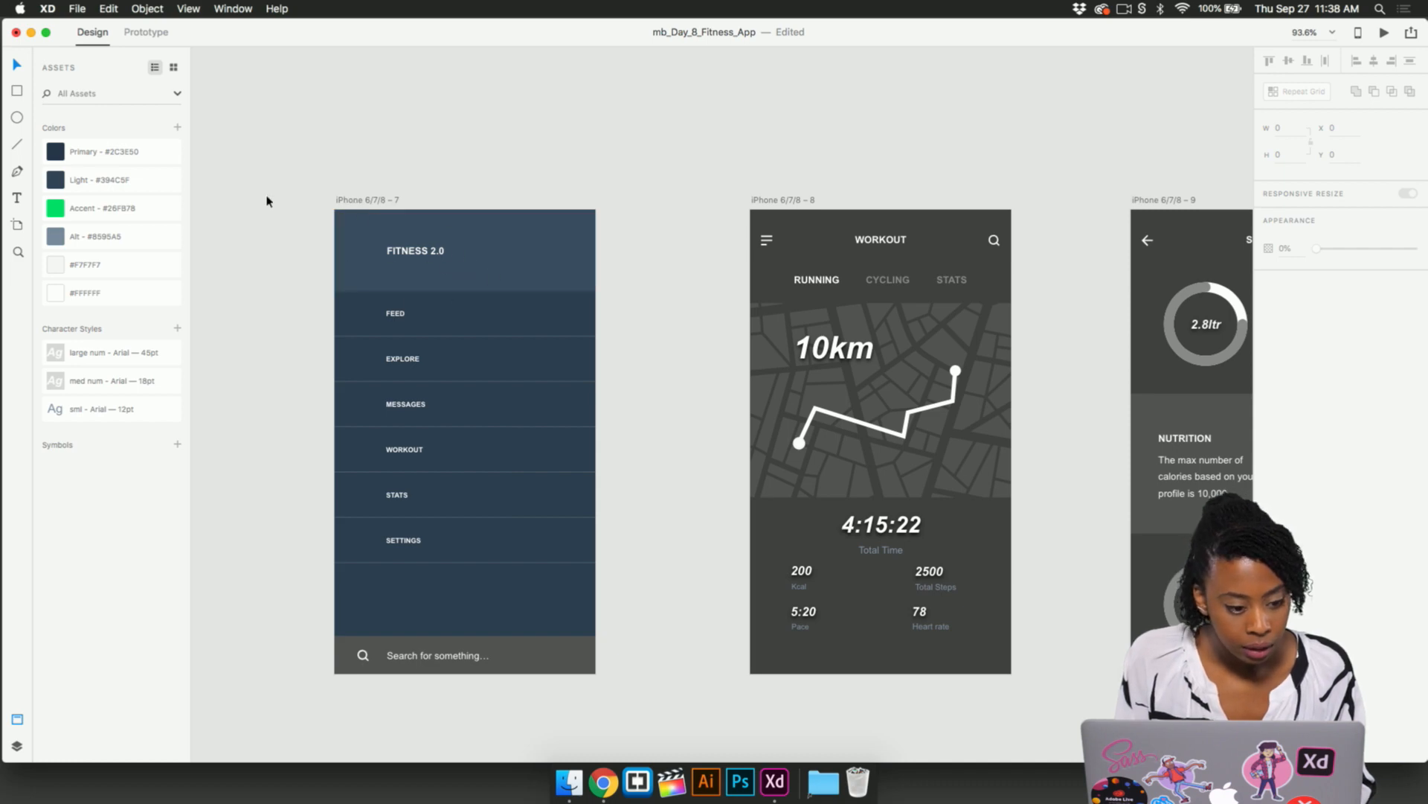
- Fill the search bar's background rectangle on the menu artboard with the Light color
{"action": "left_click", "coordinate": [560, 654]}
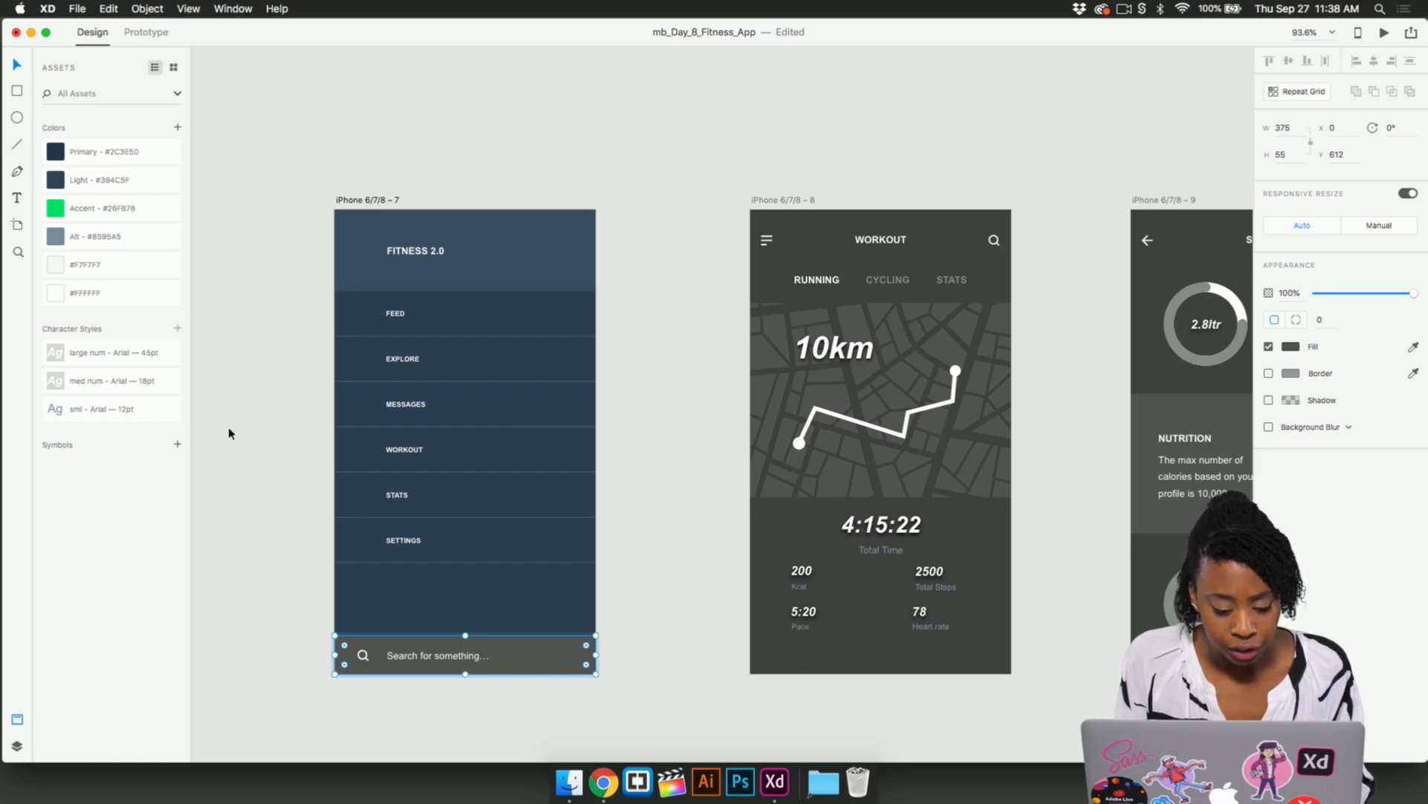
{"action": "left_click", "coordinate": [59, 180]}
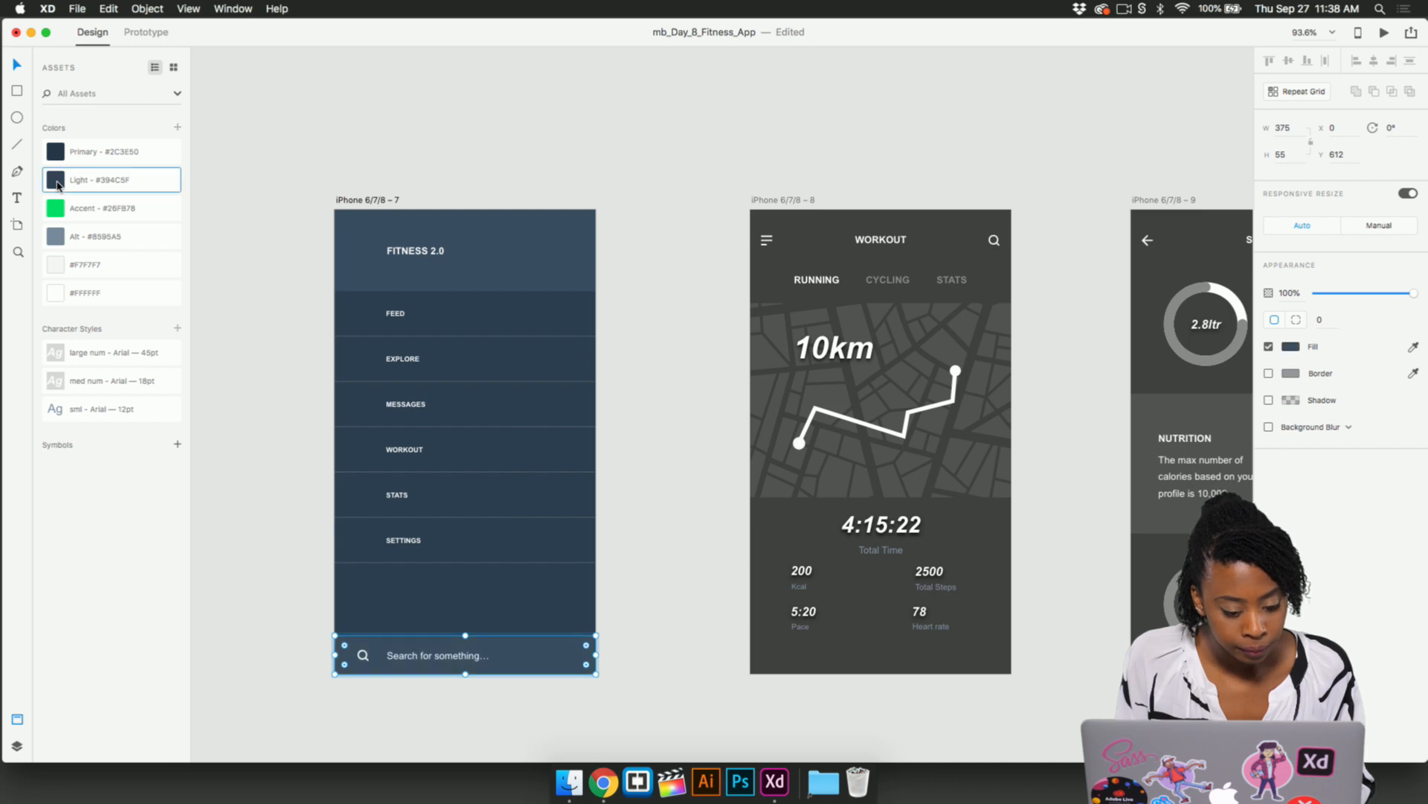
{"action": "left_click", "coordinate": [260, 418]}
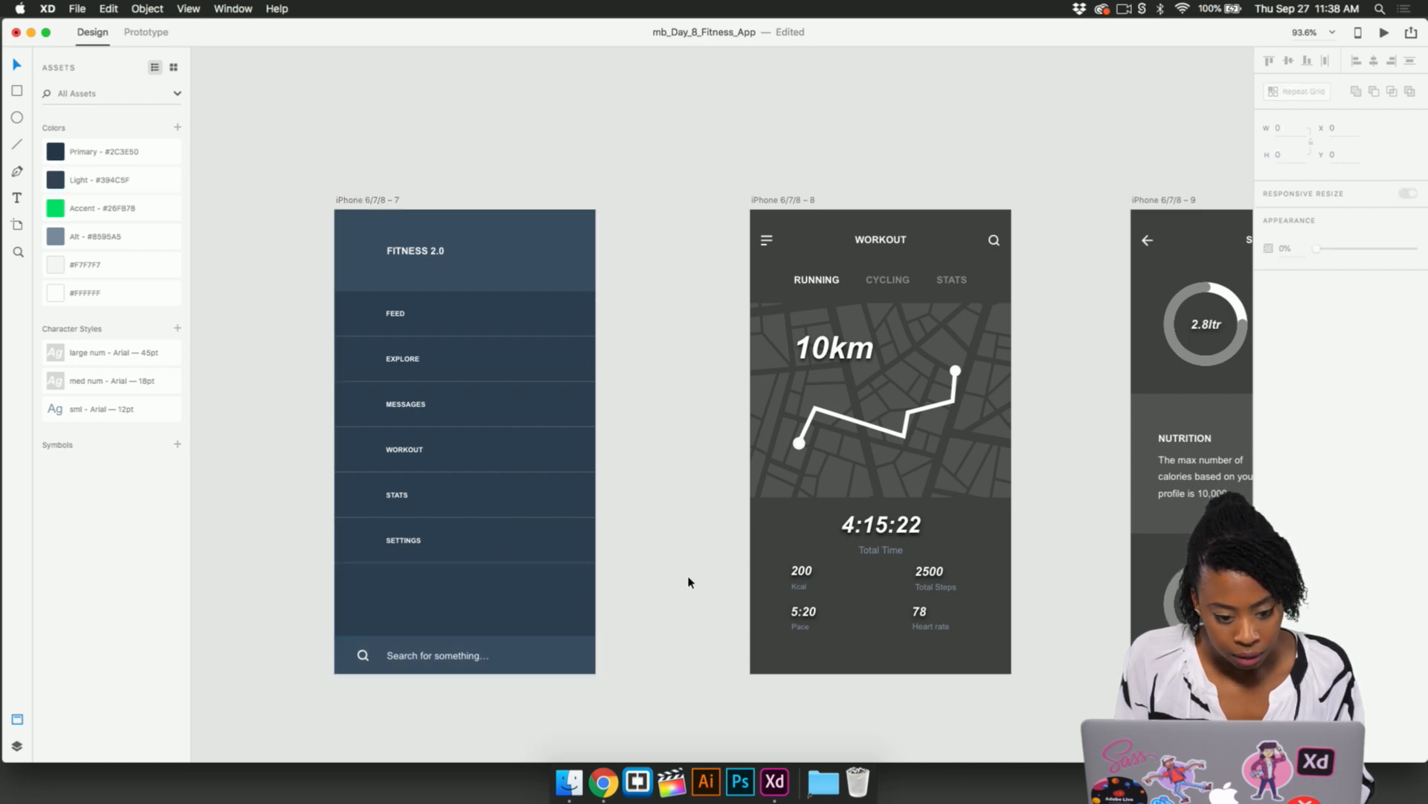
- Fill the background of the WORKOUT artboard, iPhone 6/7/8 – 8, with the Primary color #2C3E50
{"action": "scroll", "coordinate": [689, 261], "scroll_direction": "right", "scroll_amount": 10}
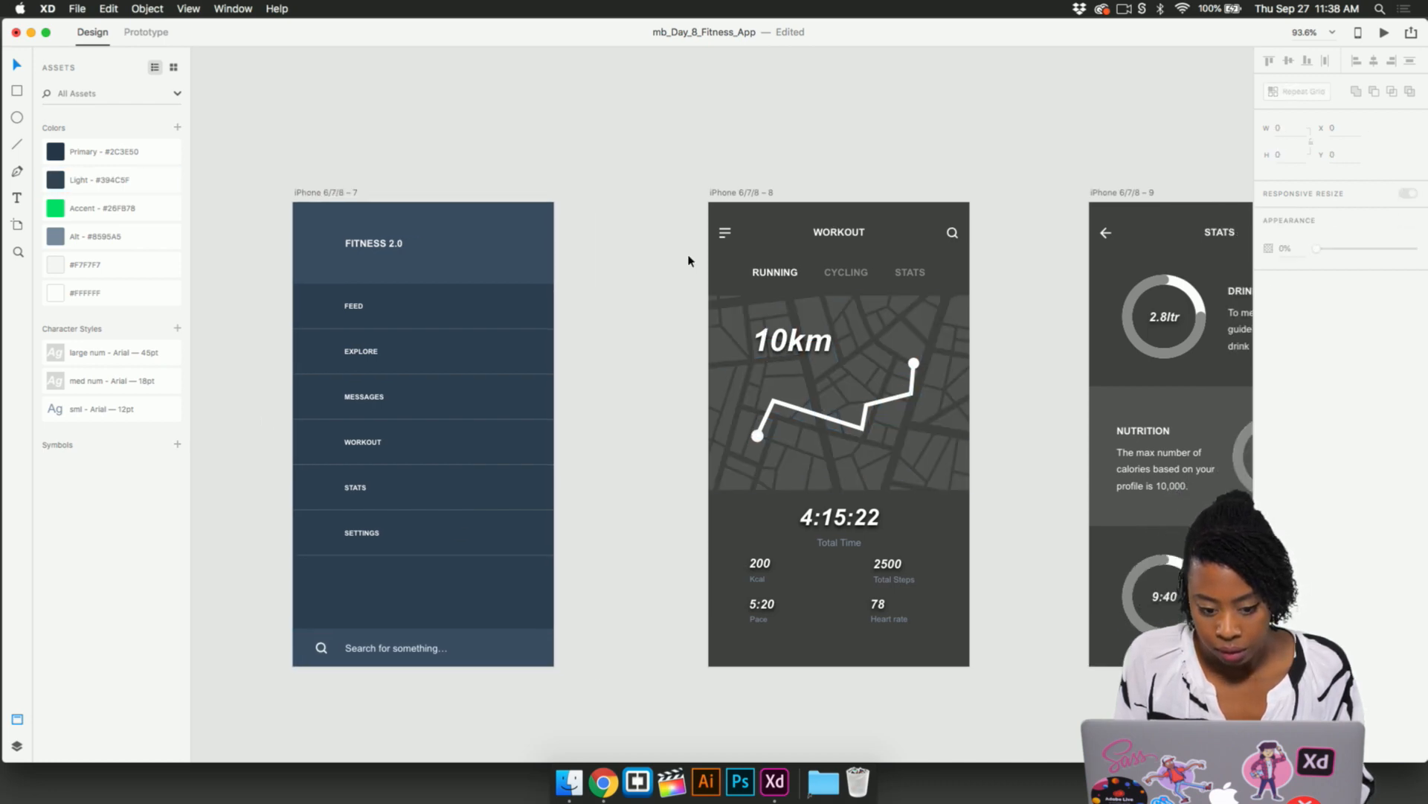
{"action": "scroll", "coordinate": [689, 261], "scroll_direction": "right", "scroll_amount": 3}
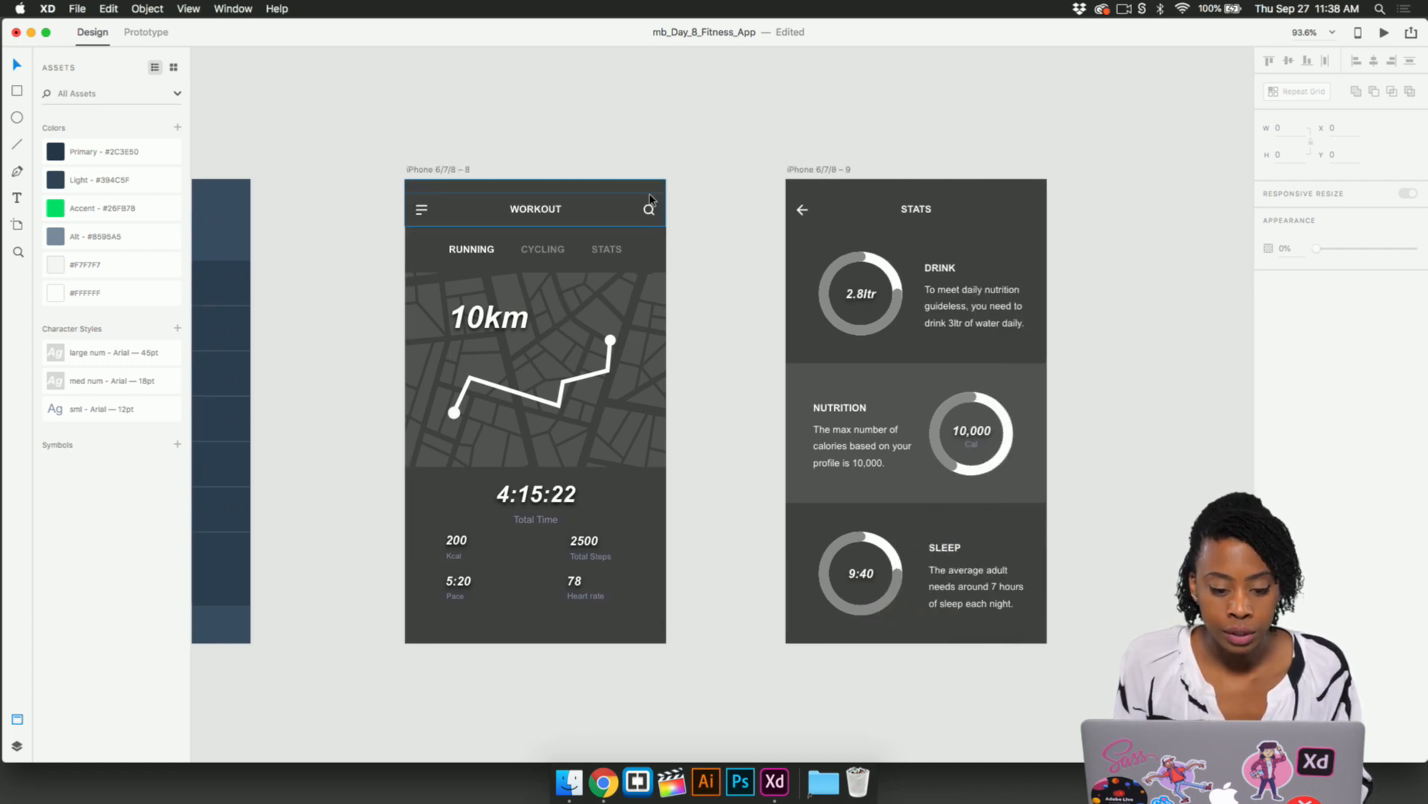
{"action": "left_click", "coordinate": [439, 174]}
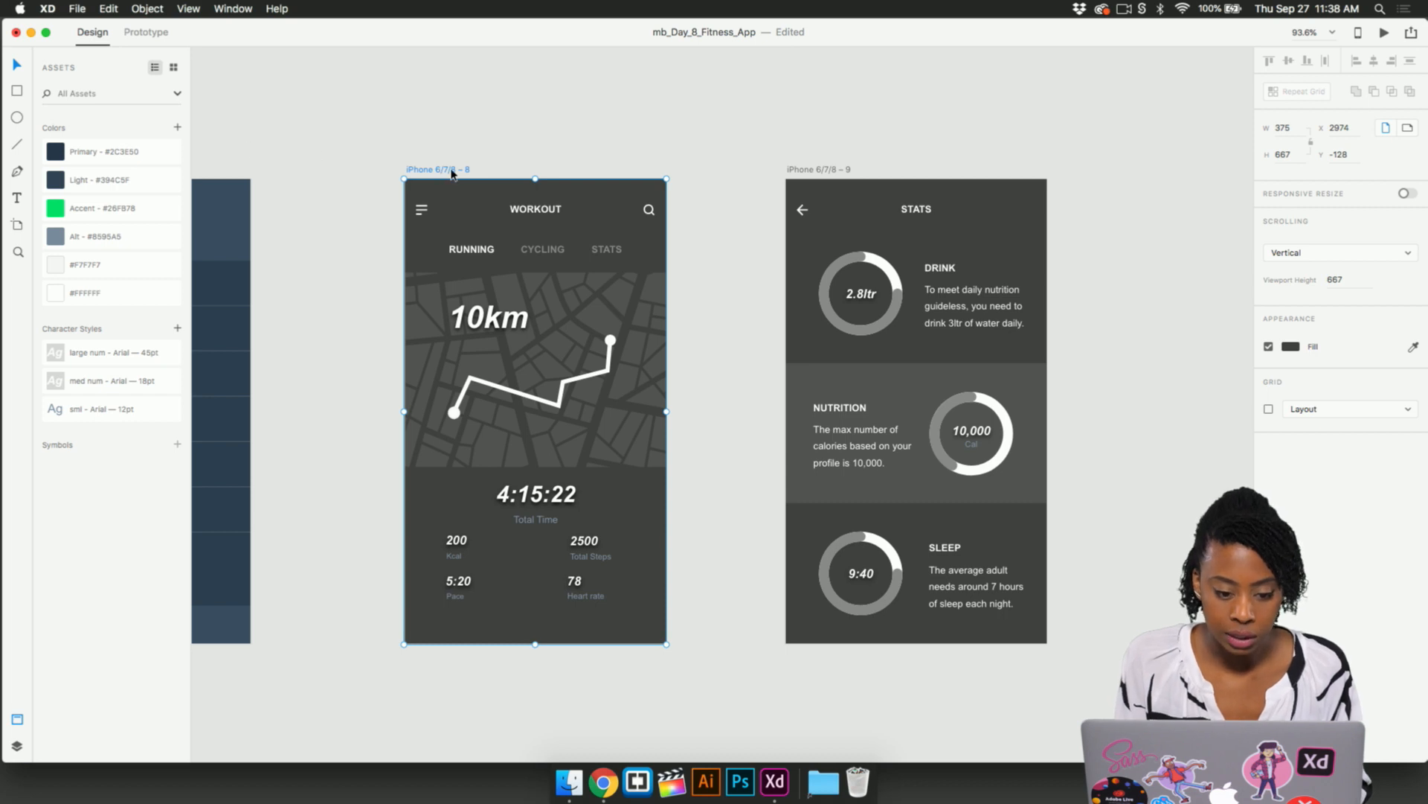
{"action": "left_click", "coordinate": [55, 154]}
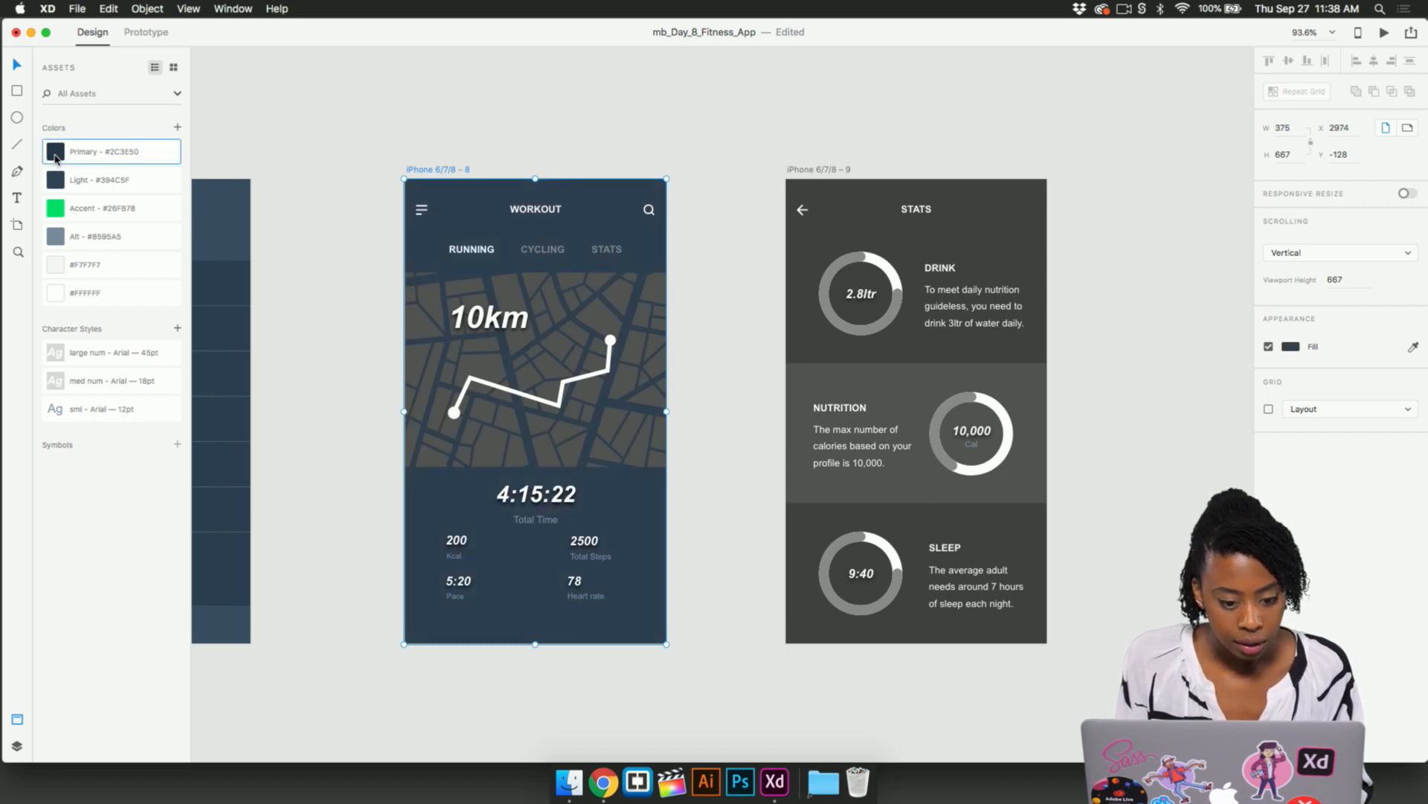
- Fill the street map shape on the WORKOUT artboard with the Light color #394C5F
{"action": "left_click", "coordinate": [561, 116]}
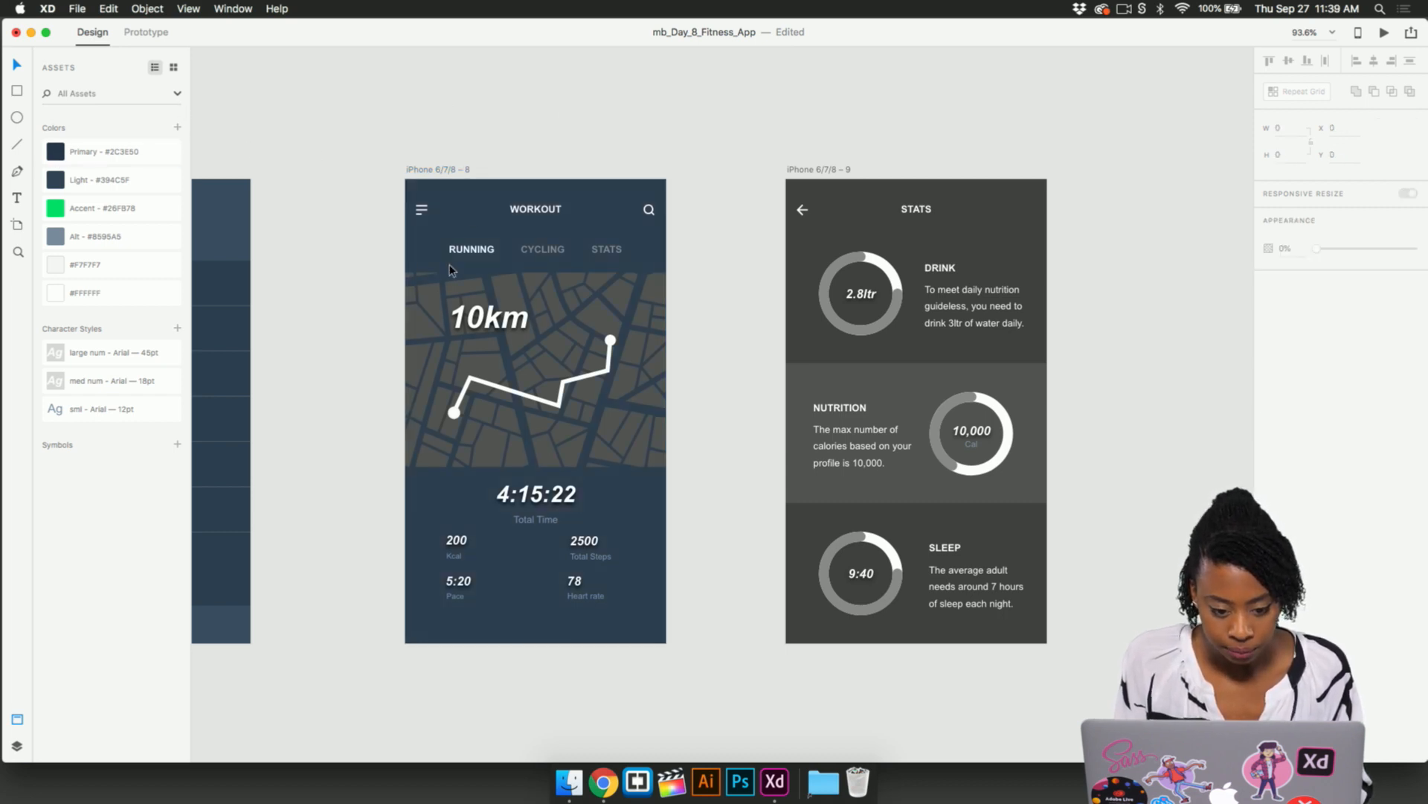
{"action": "scroll", "coordinate": [375, 371], "scroll_direction": "up", "scroll_amount": 3}
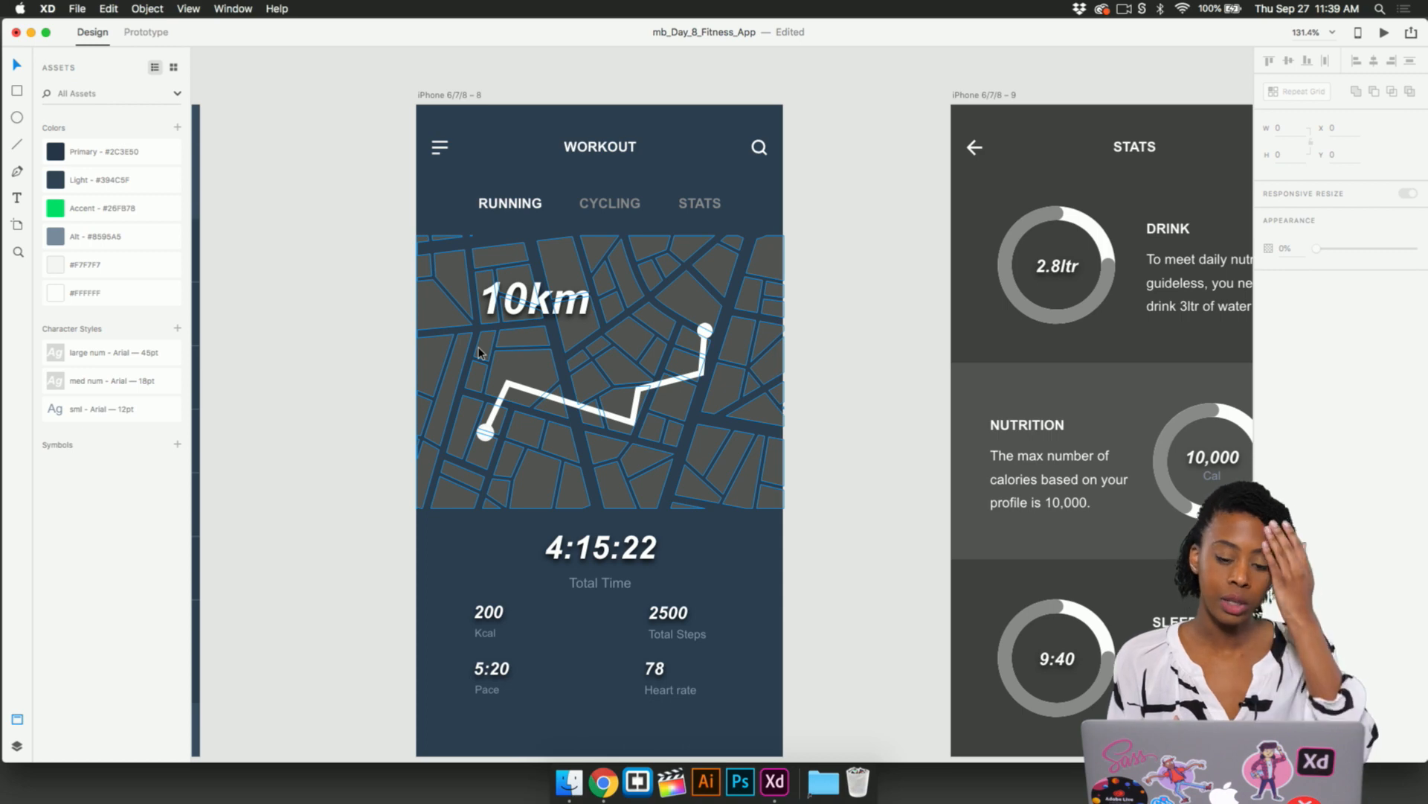
{"action": "double_click", "coordinate": [526, 369]}
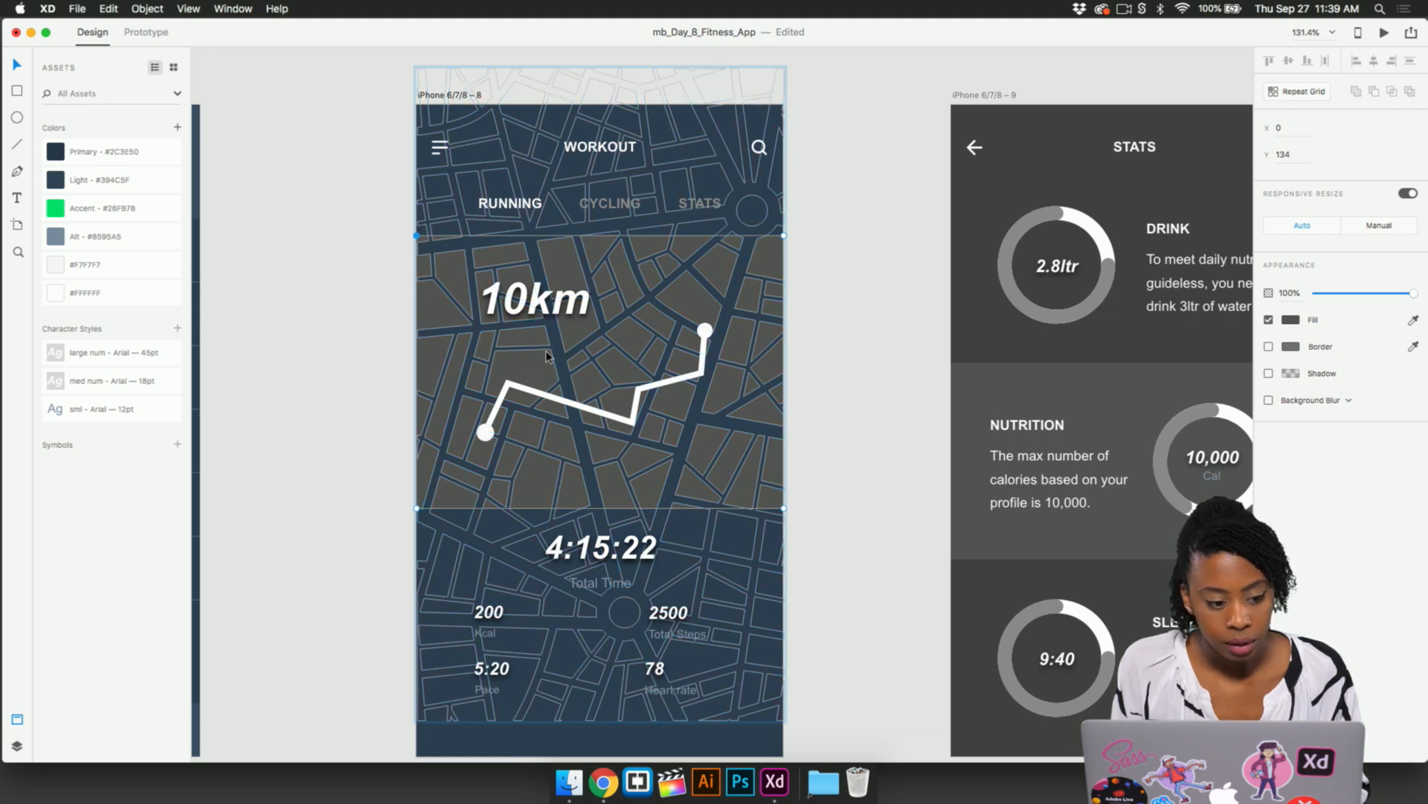
{"action": "left_click", "coordinate": [64, 186]}
{"action": "left_click", "coordinate": [388, 351]}
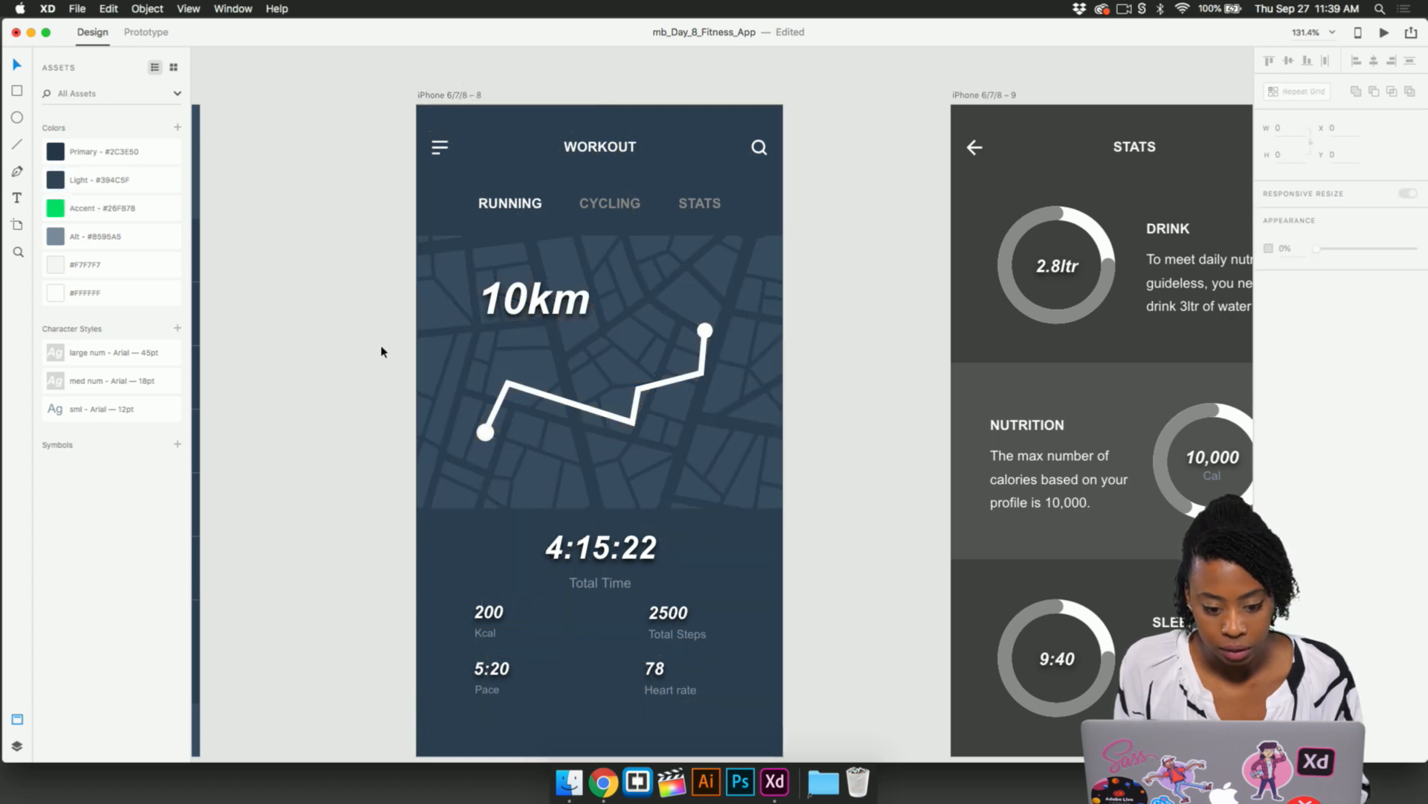
- Examine the text styling of the distance, total time and Kcal numbers on the WORKOUT artboard
{"action": "scroll", "coordinate": [389, 448], "scroll_direction": "right", "scroll_amount": 3}
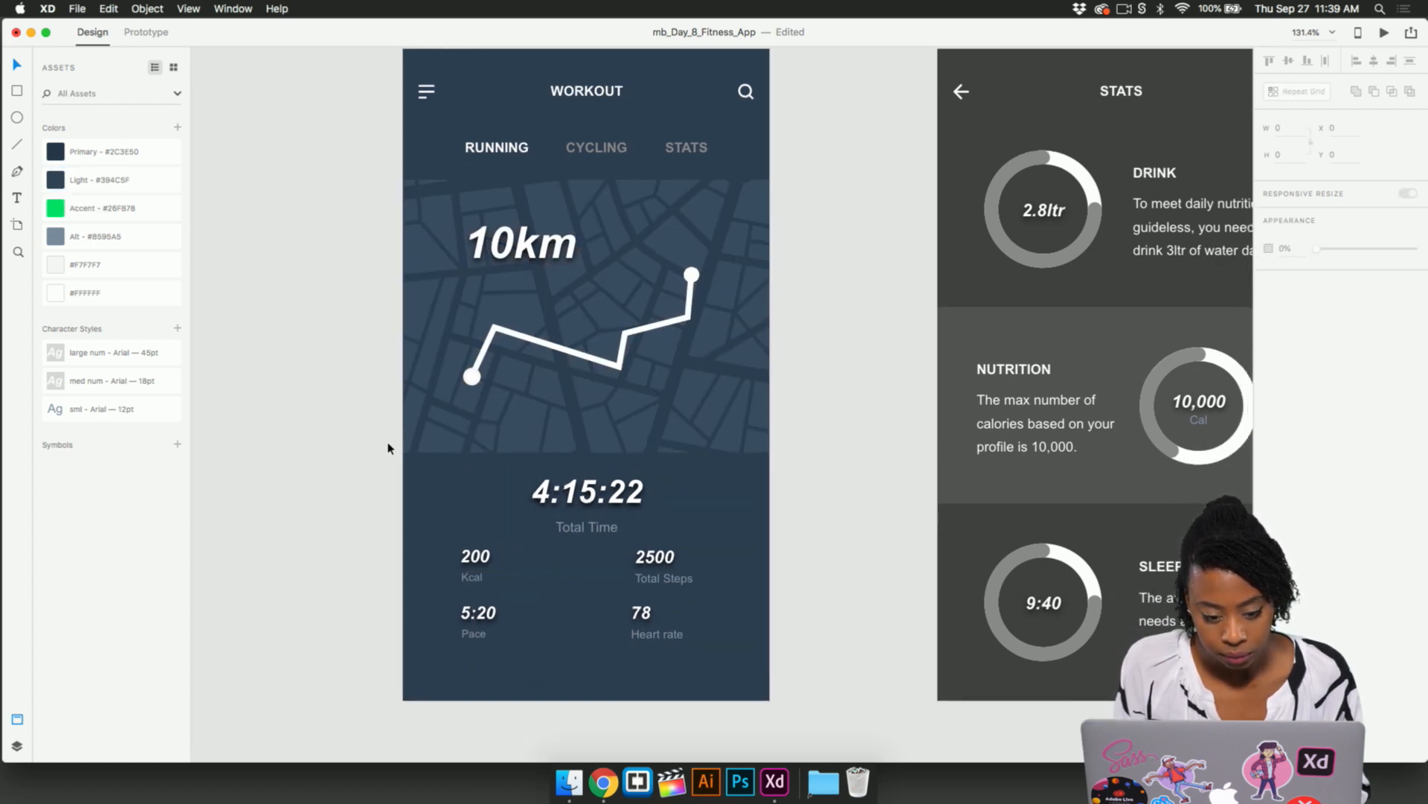
{"action": "scroll", "coordinate": [306, 528], "scroll_direction": "down", "scroll_amount": 3}
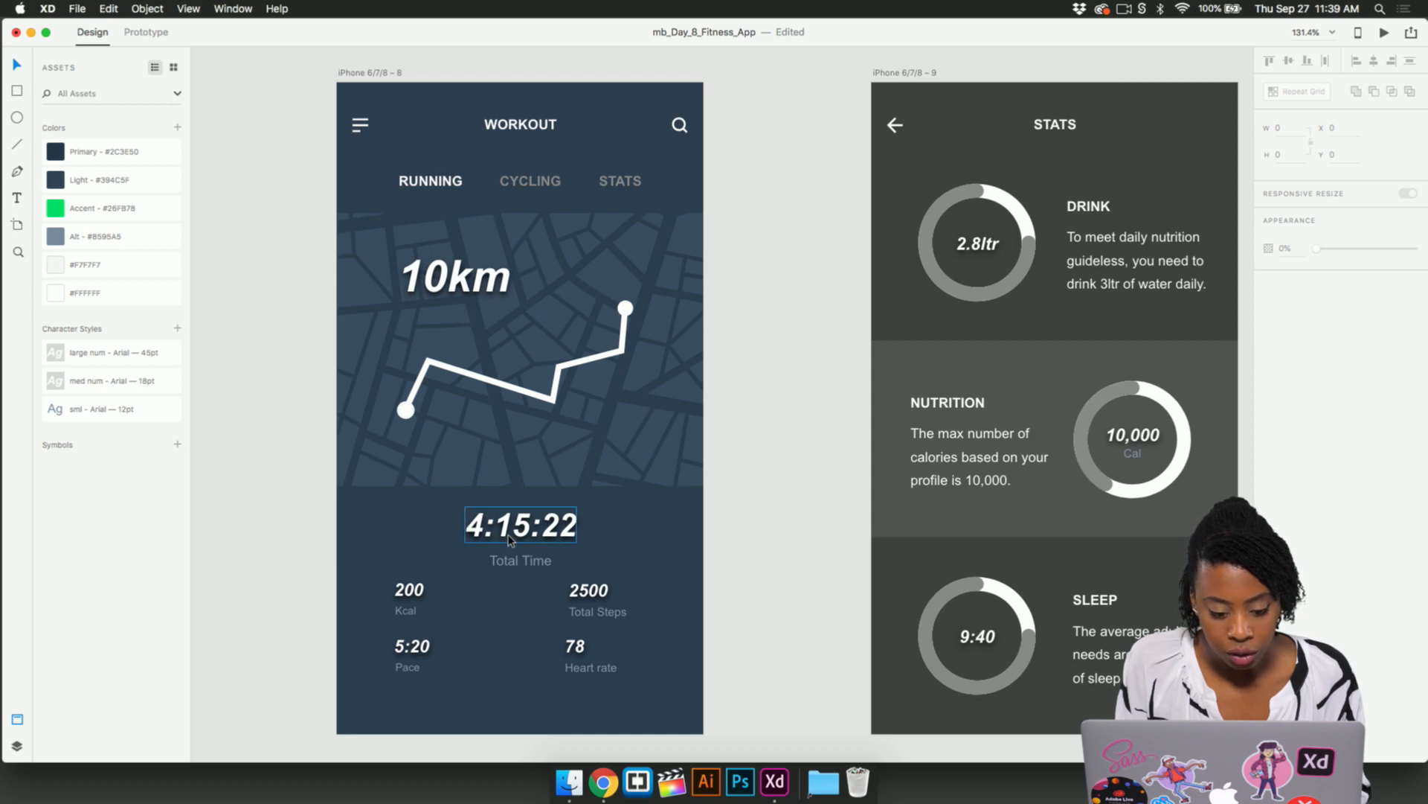
{"action": "left_click", "coordinate": [463, 285]}
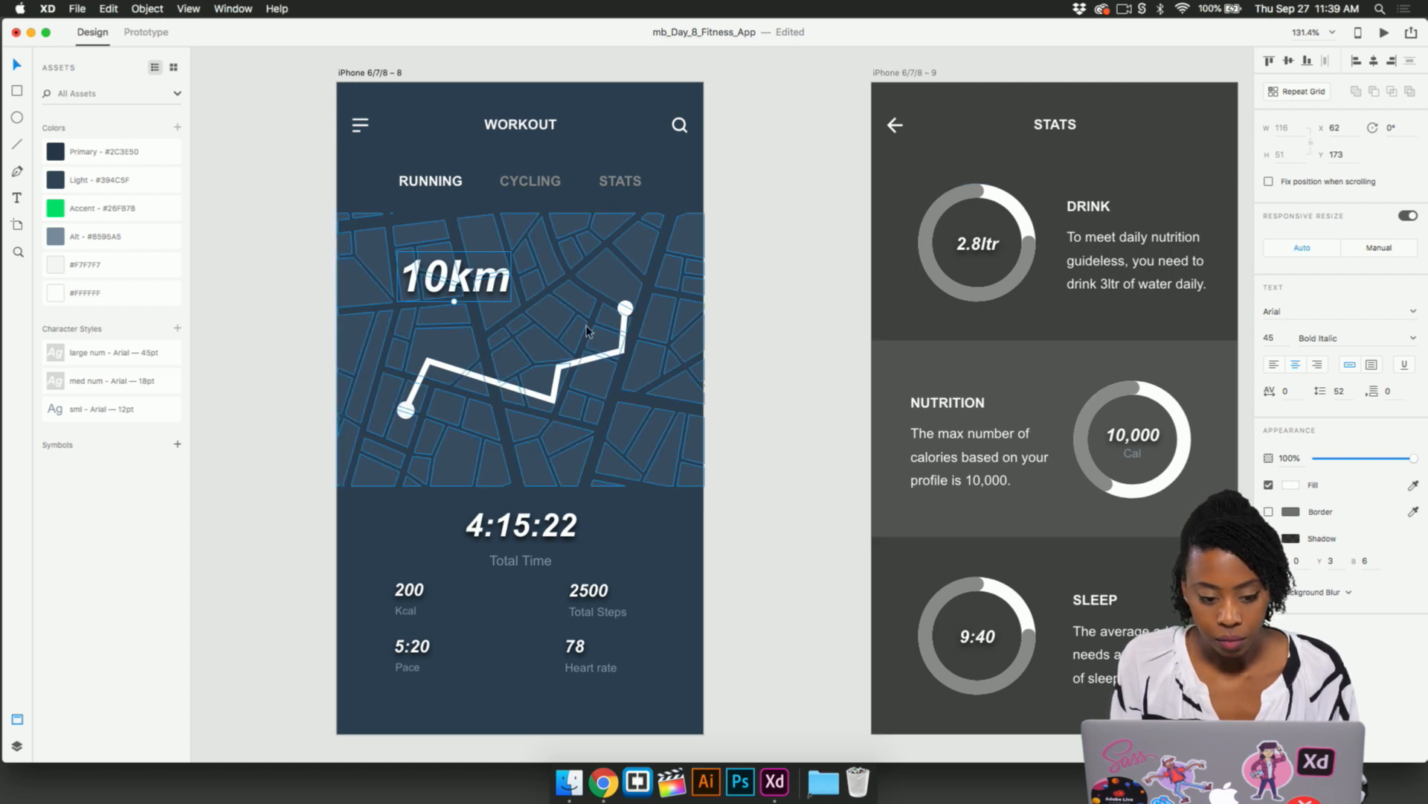
{"action": "left_click", "coordinate": [784, 489]}
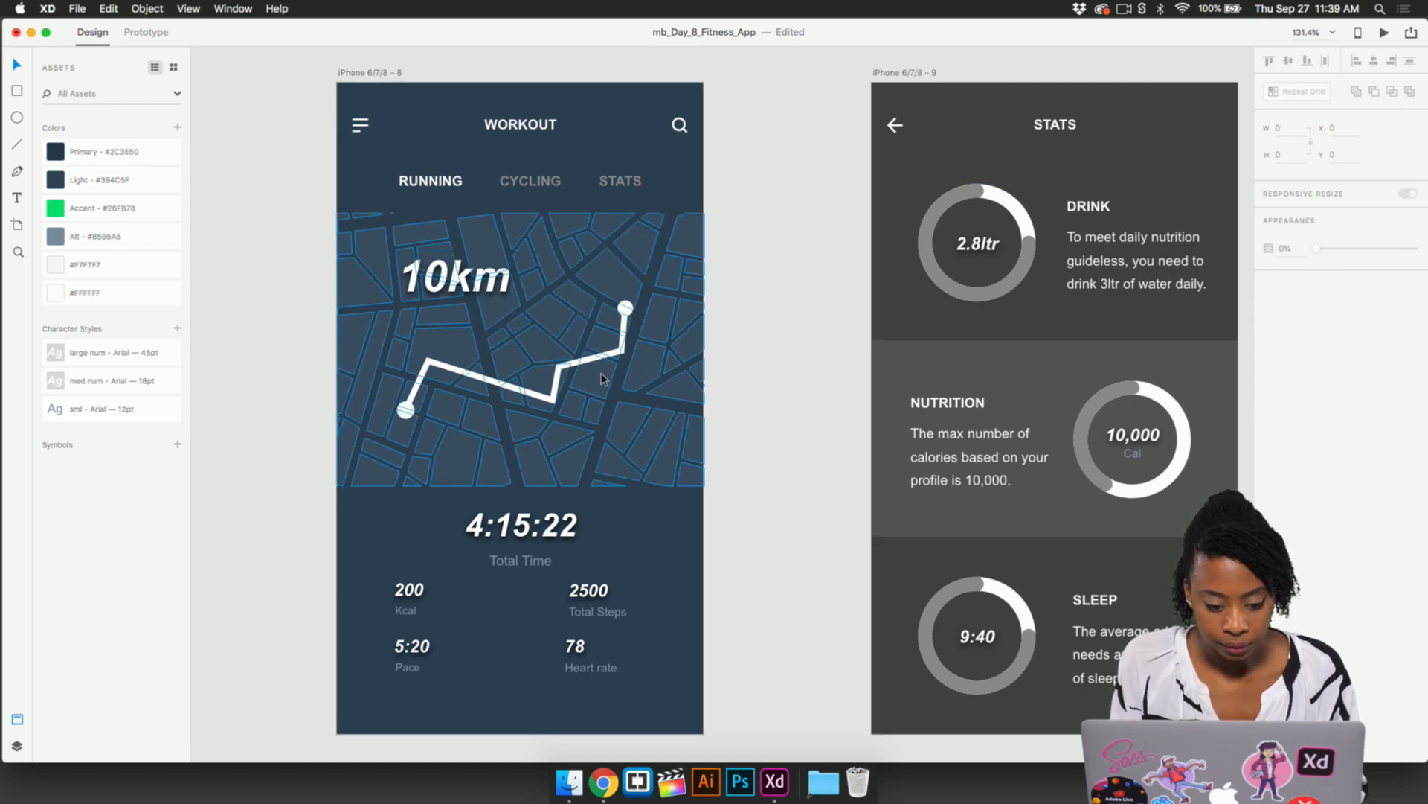
{"action": "left_click", "coordinate": [446, 281]}
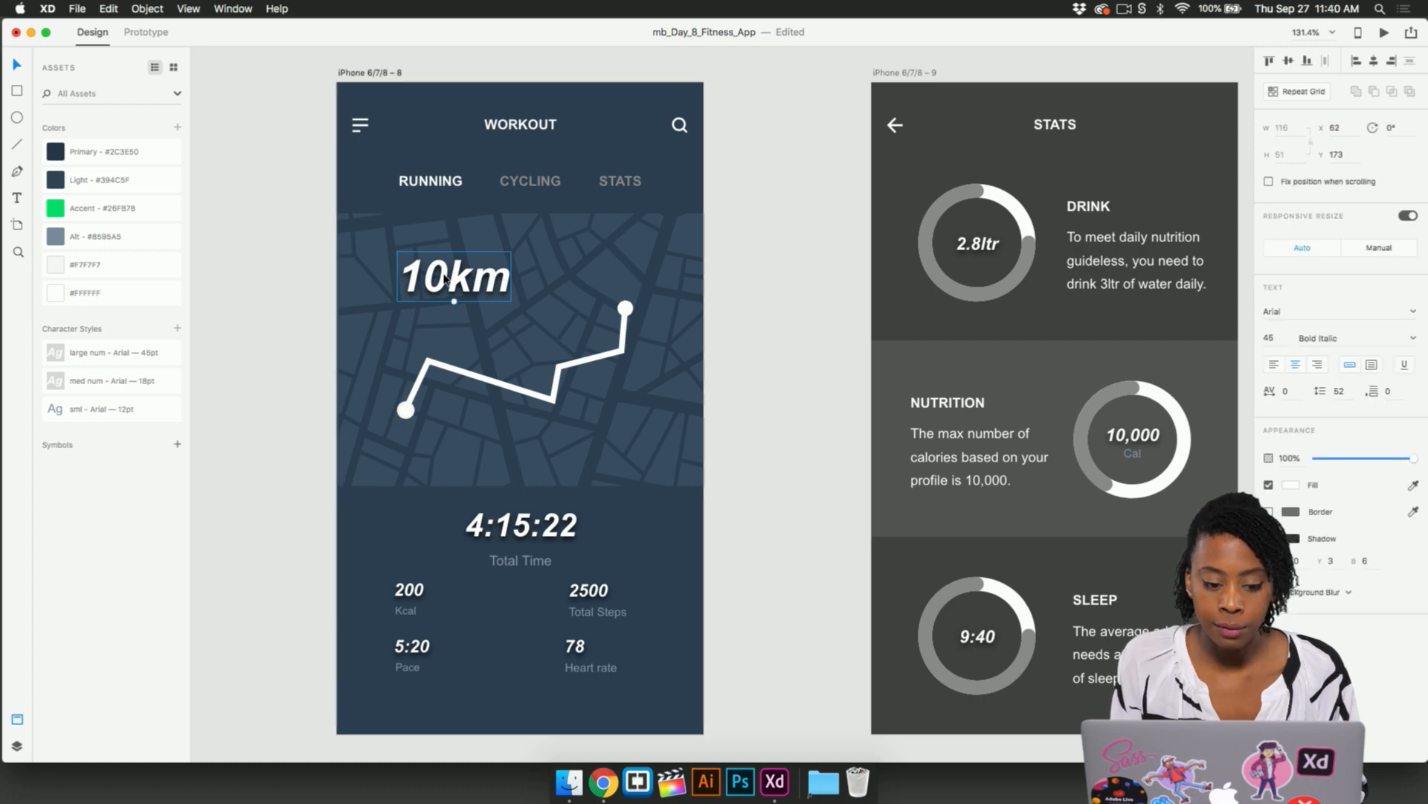
{"action": "scroll", "coordinate": [413, 639], "scroll_direction": "down", "scroll_amount": 3}
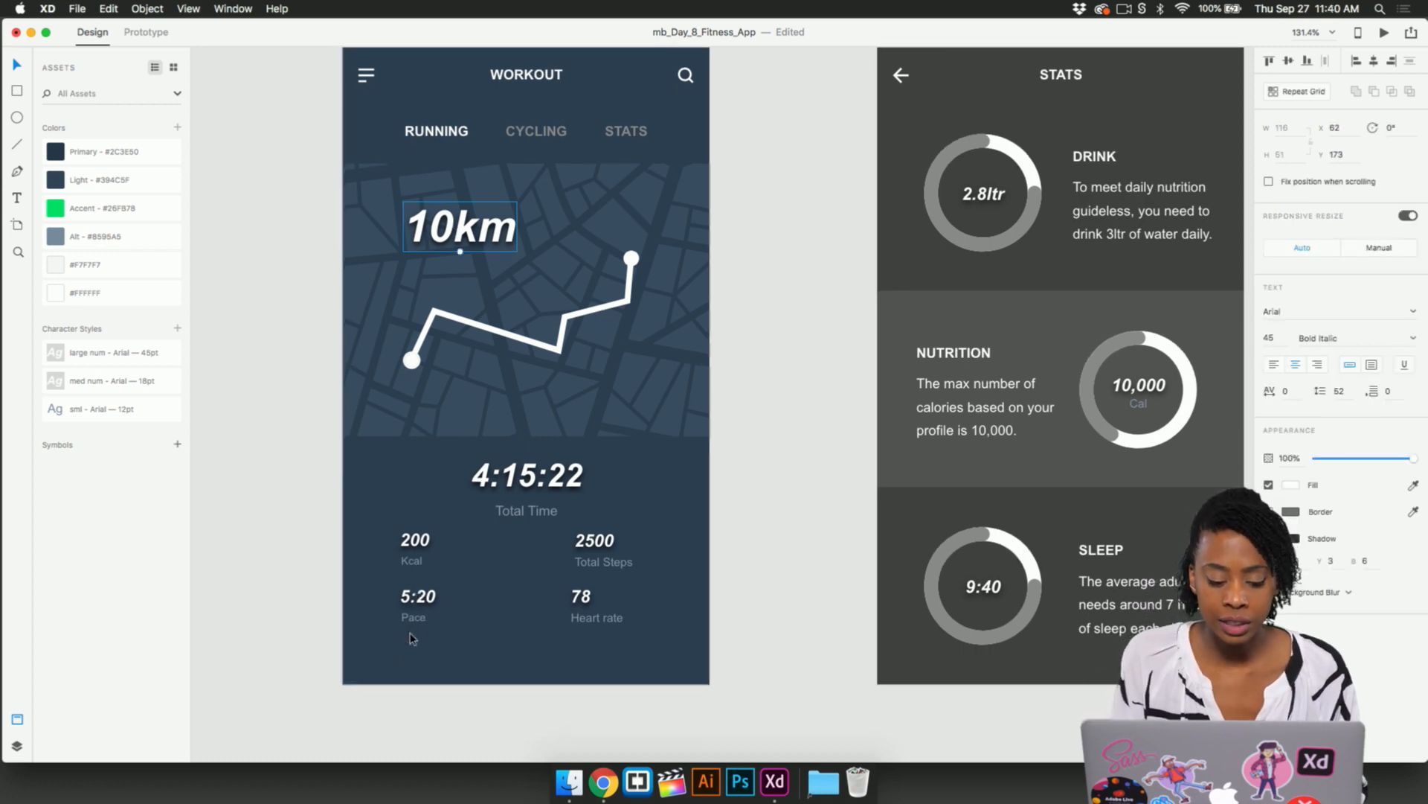
{"action": "left_click", "coordinate": [413, 541]}
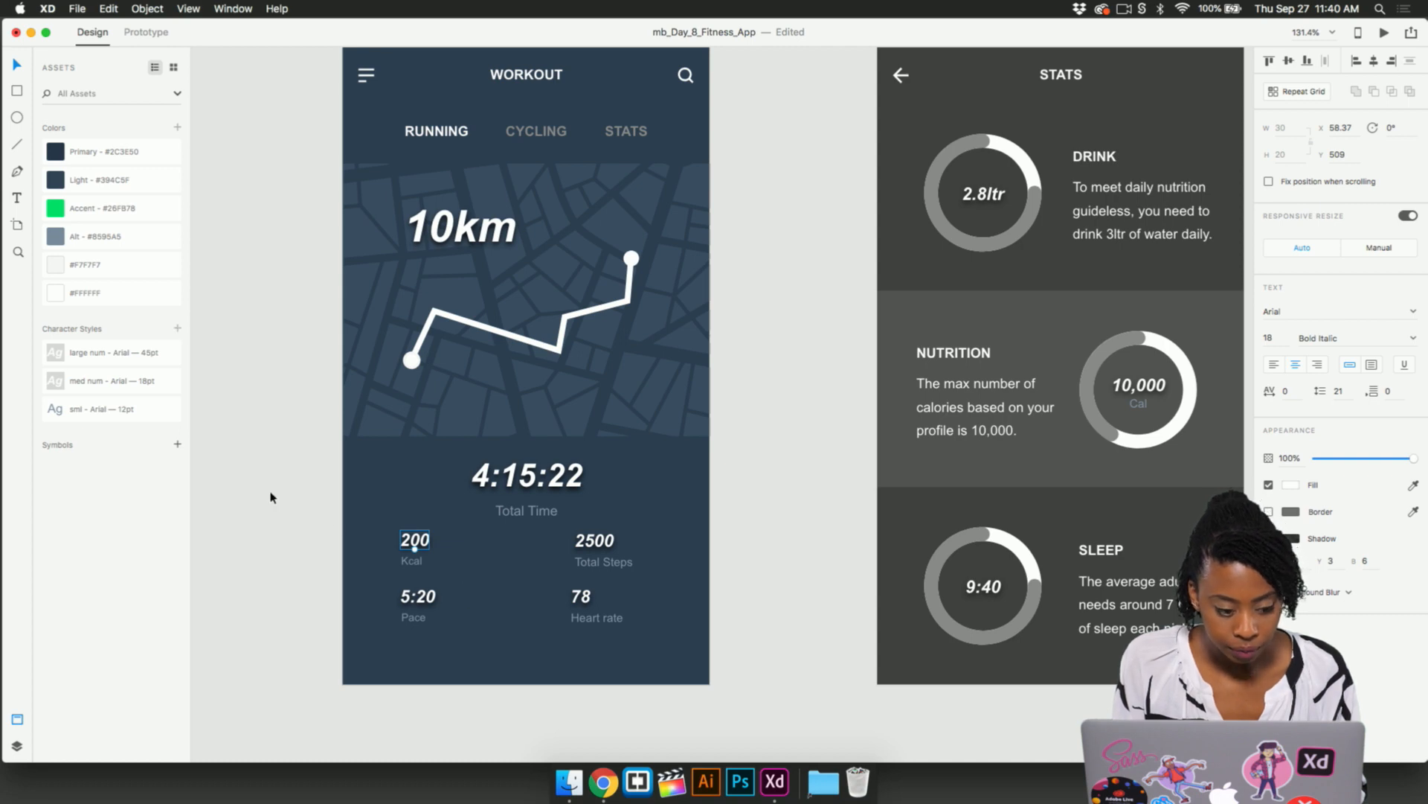
{"action": "left_click", "coordinate": [310, 533]}
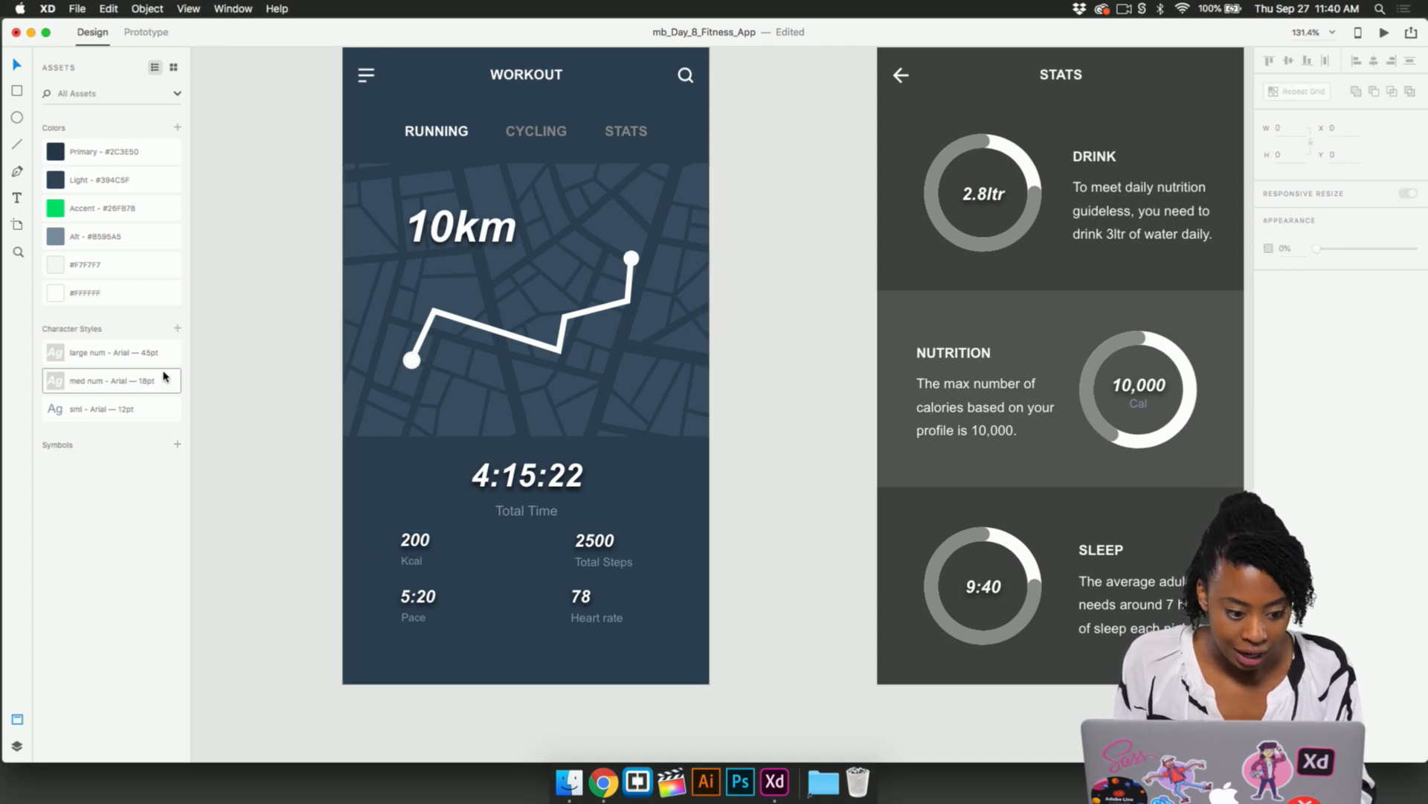
{"action": "left_click", "coordinate": [417, 548]}
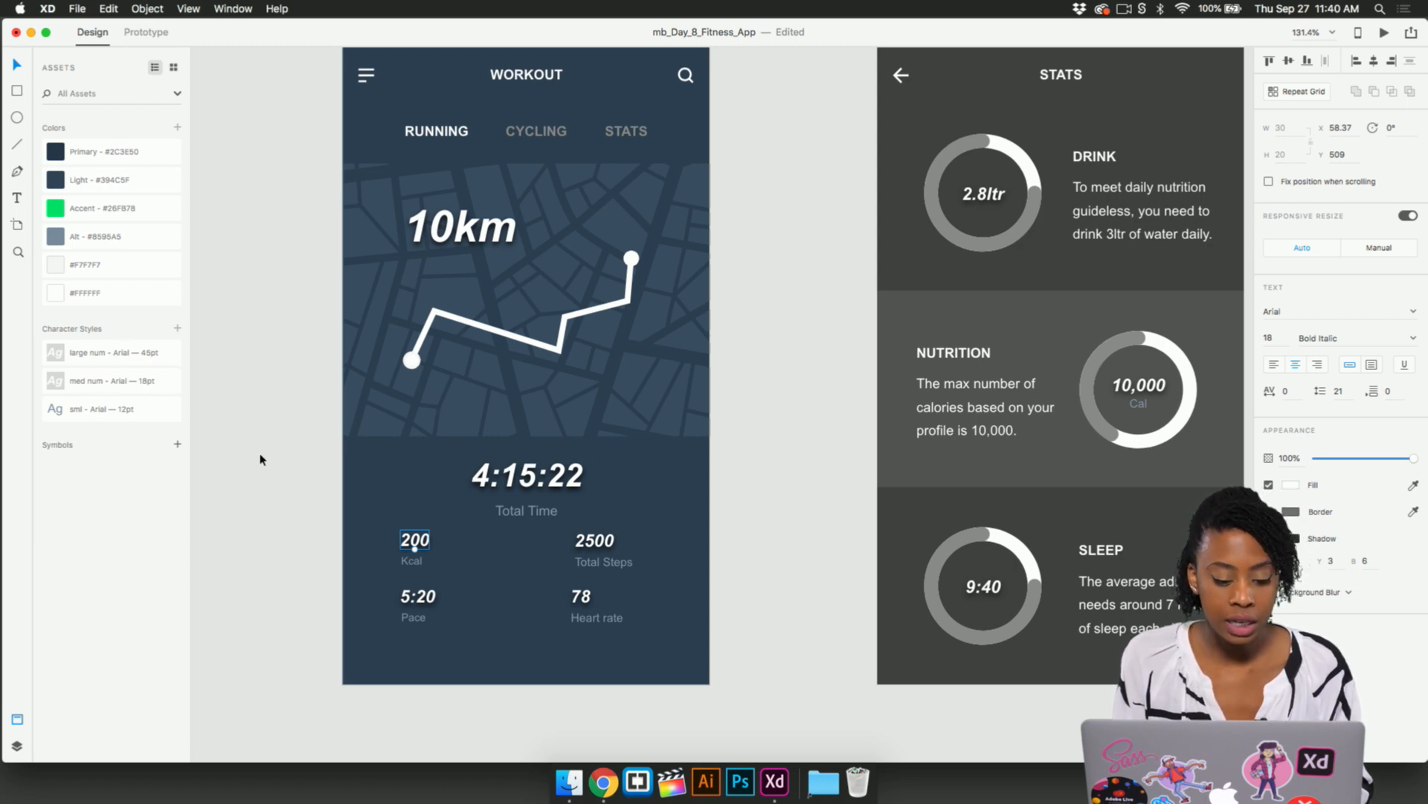
{"action": "left_click", "coordinate": [557, 482]}
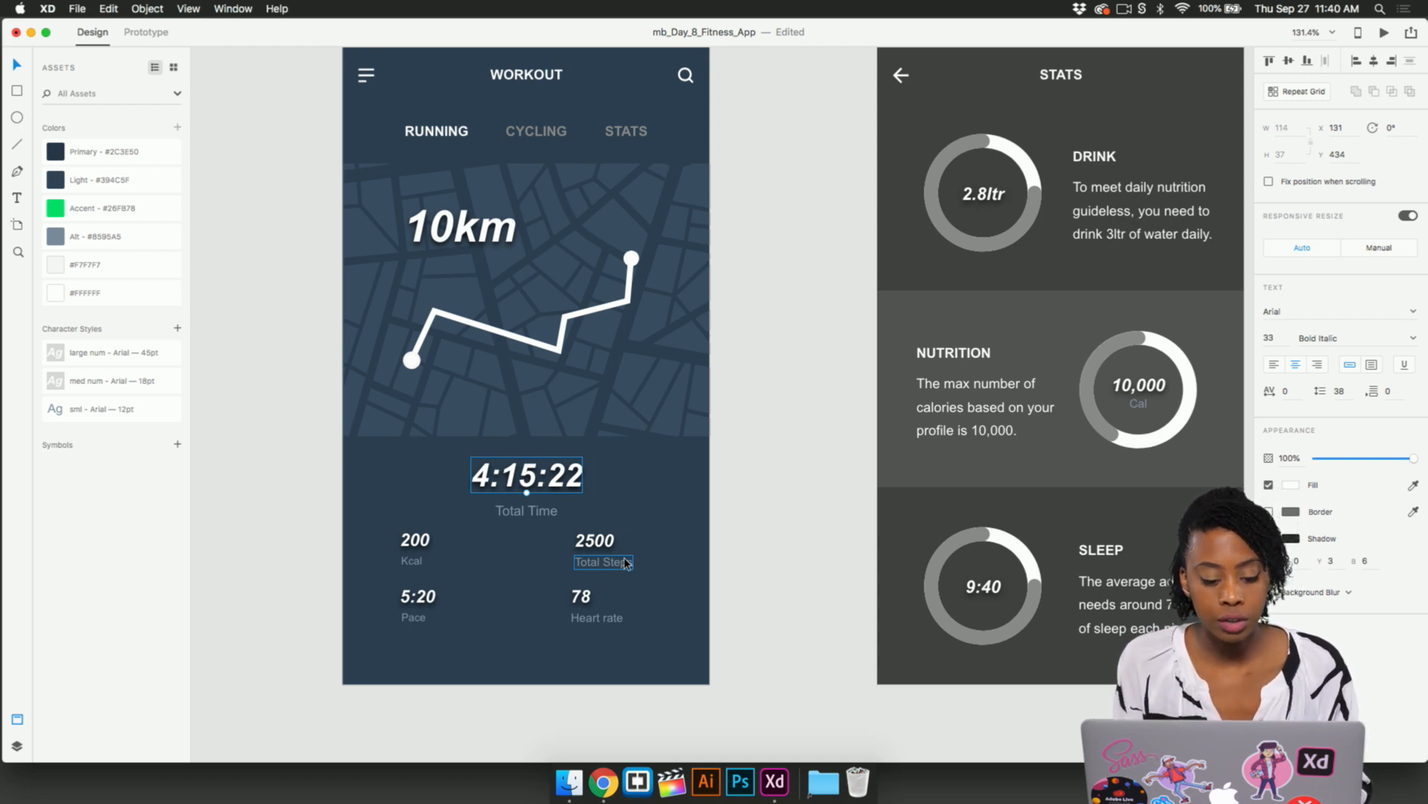
{"action": "left_click", "coordinate": [743, 523]}
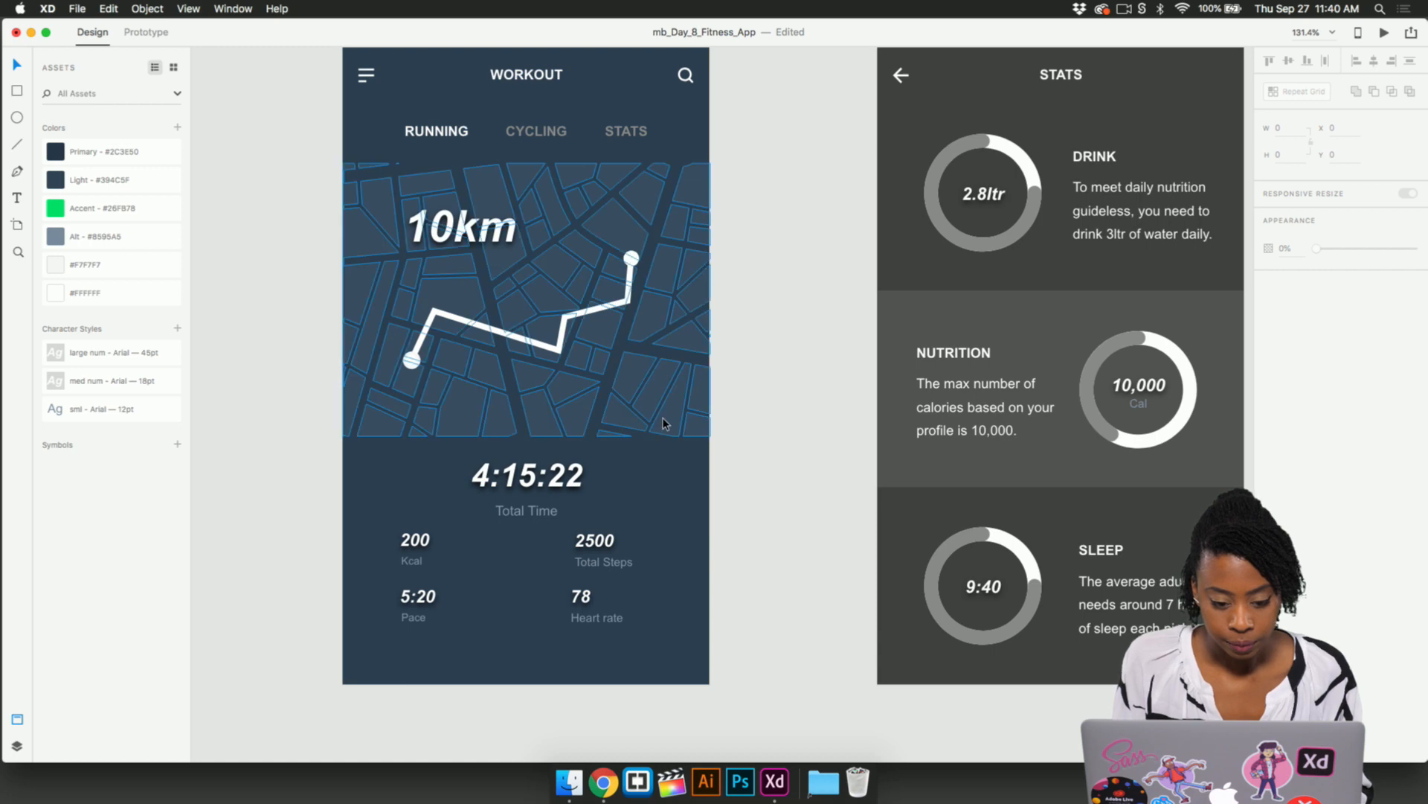
{"action": "scroll", "coordinate": [663, 421], "scroll_direction": "up", "scroll_amount": 2}
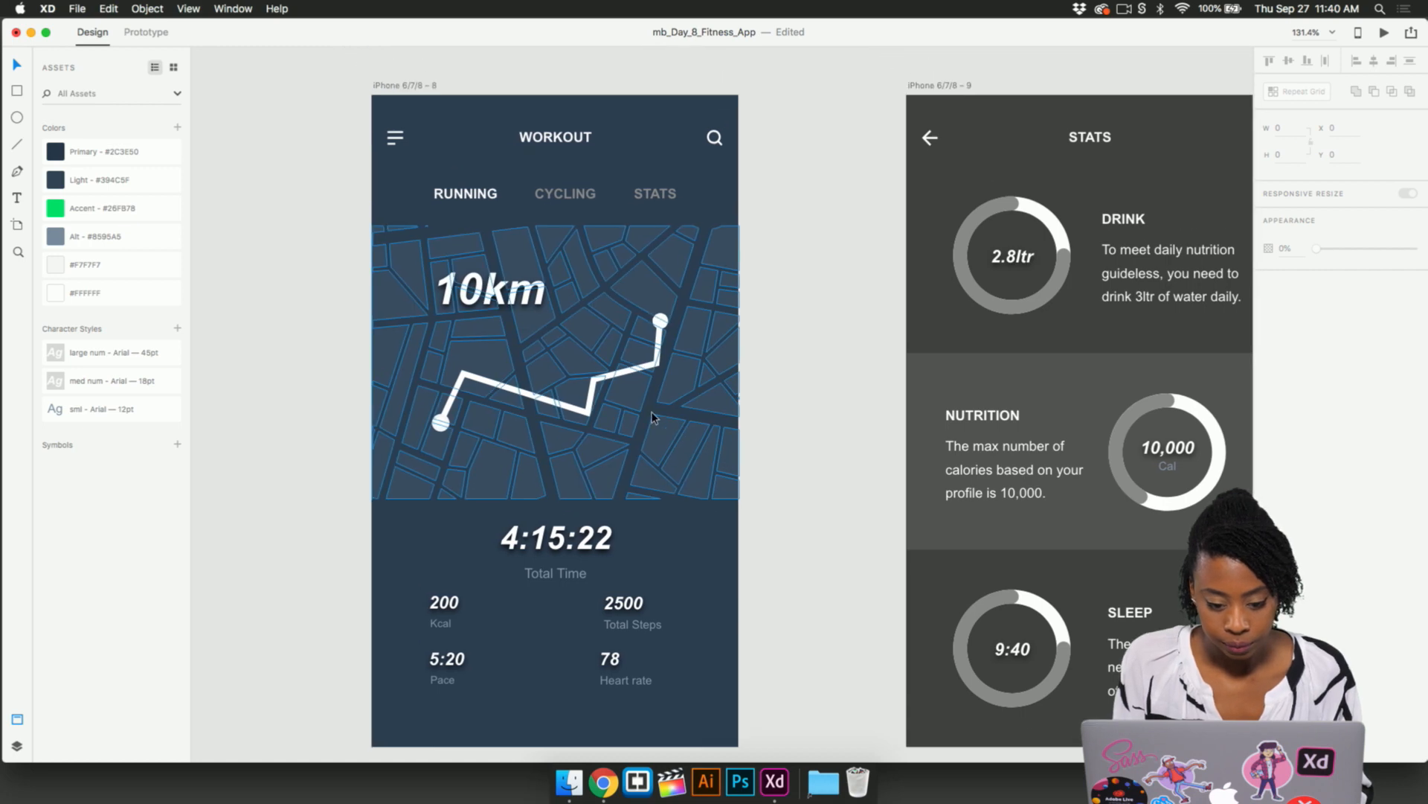
- Fill the inactive CYCLING and STATS labels on the WORKOUT artboard with the Alt color
{"action": "left_click", "coordinate": [563, 198]}
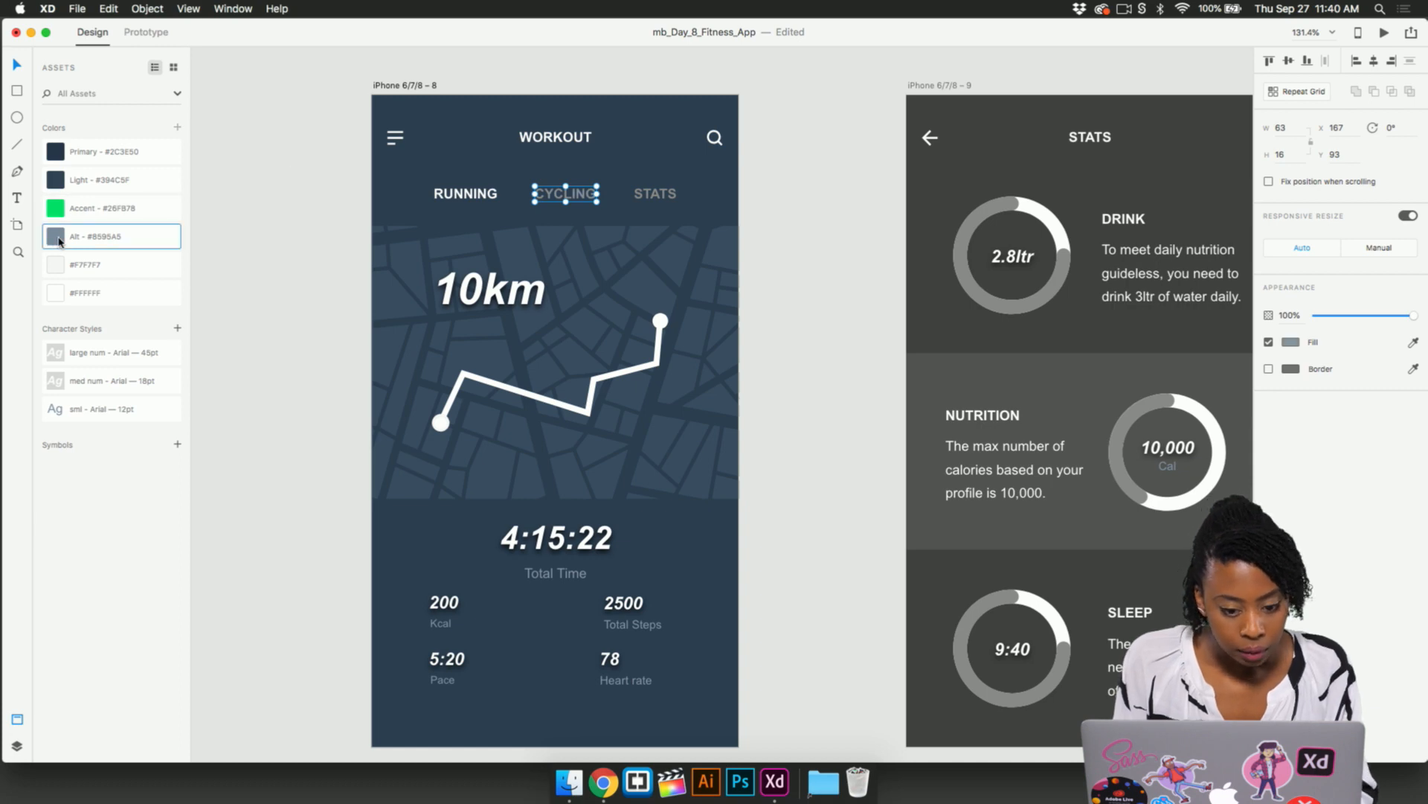
{"action": "left_click", "coordinate": [658, 198]}
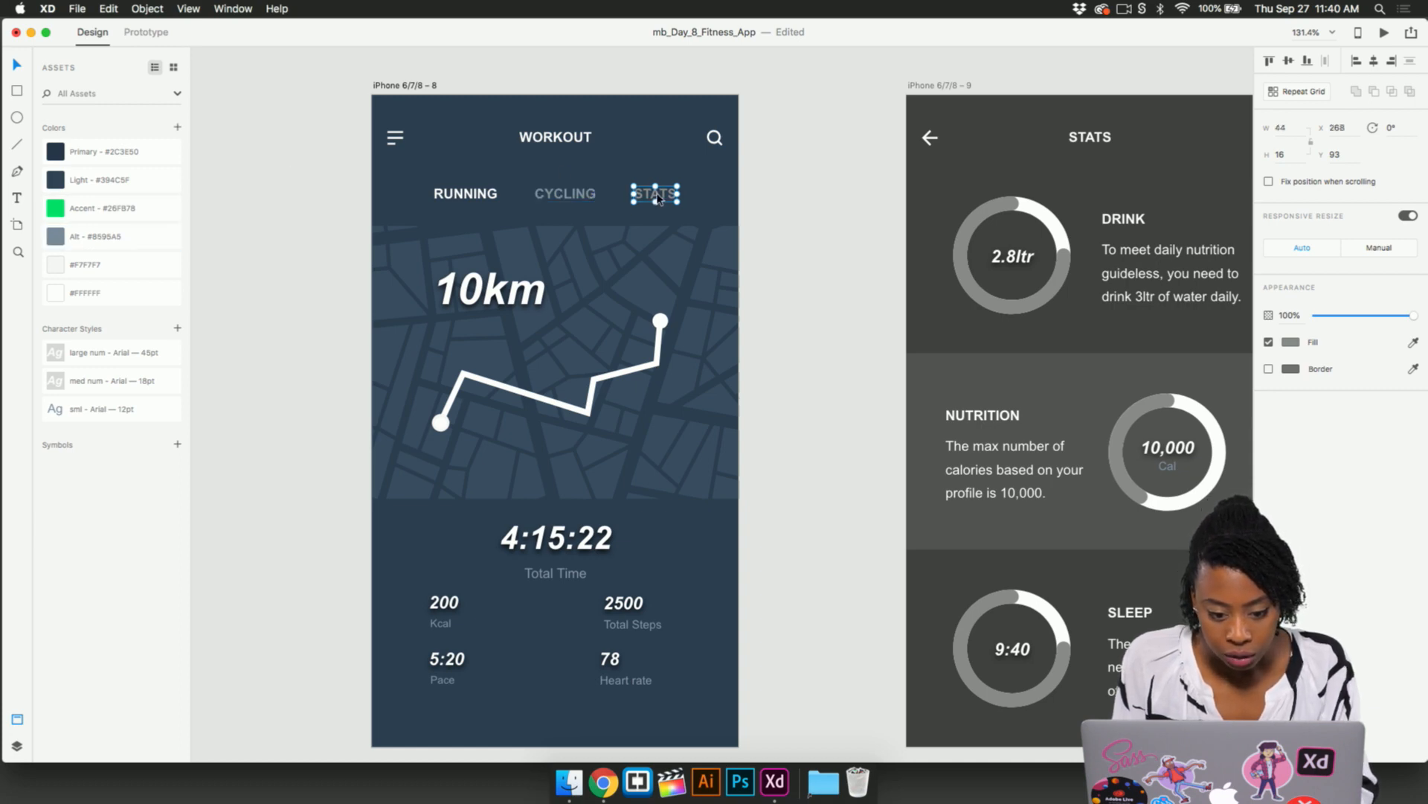
{"action": "left_click", "coordinate": [581, 198]}
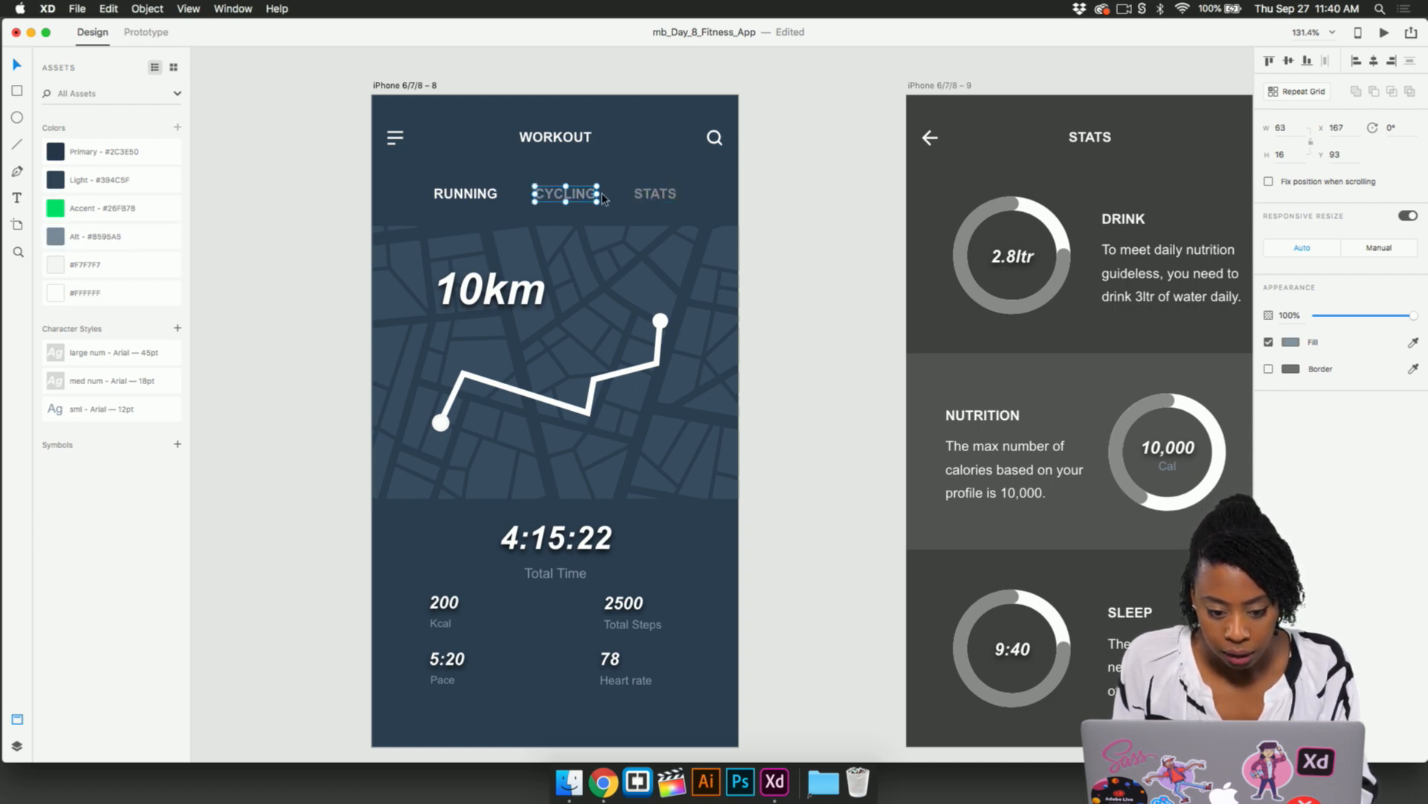
{"action": "left_click", "coordinate": [654, 198]}
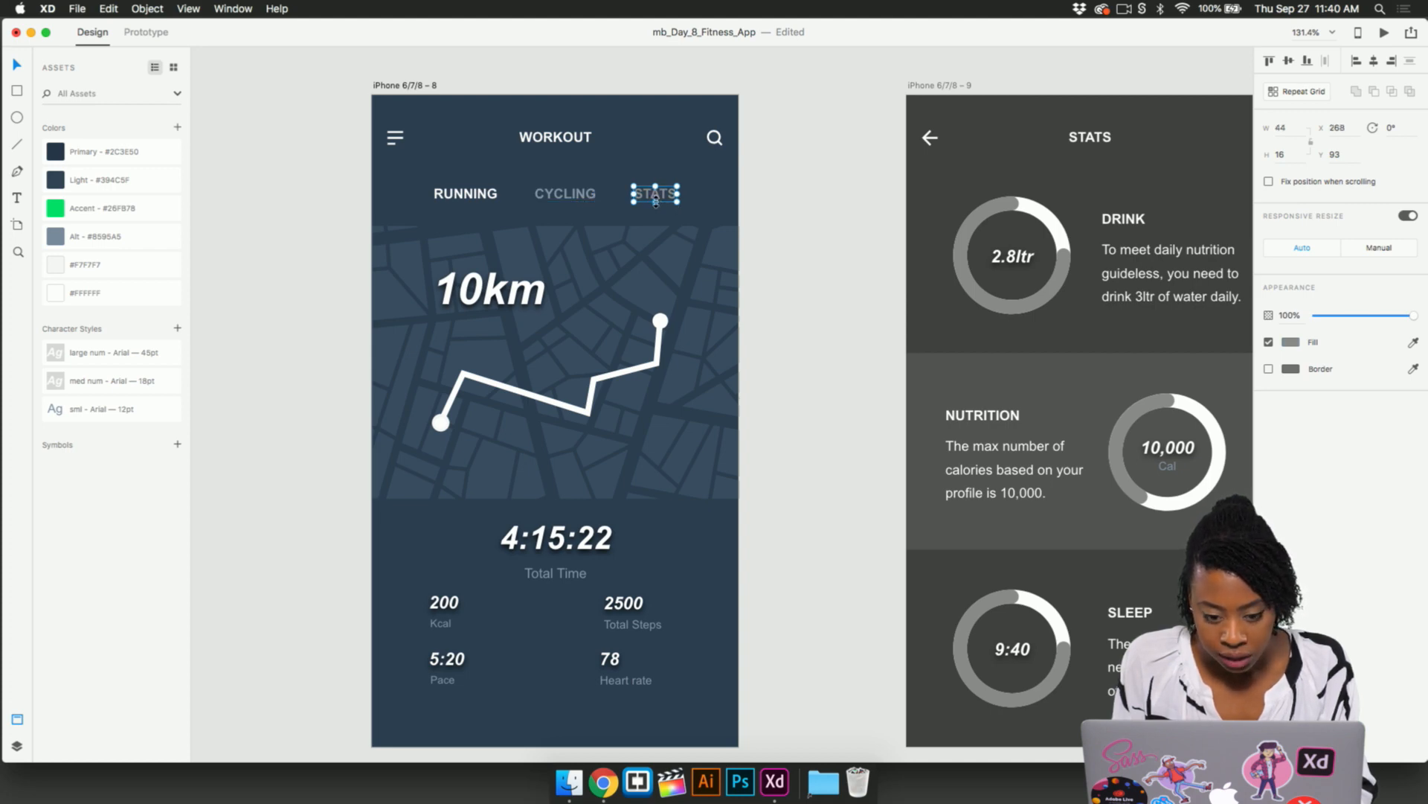
{"action": "left_click", "coordinate": [61, 247]}
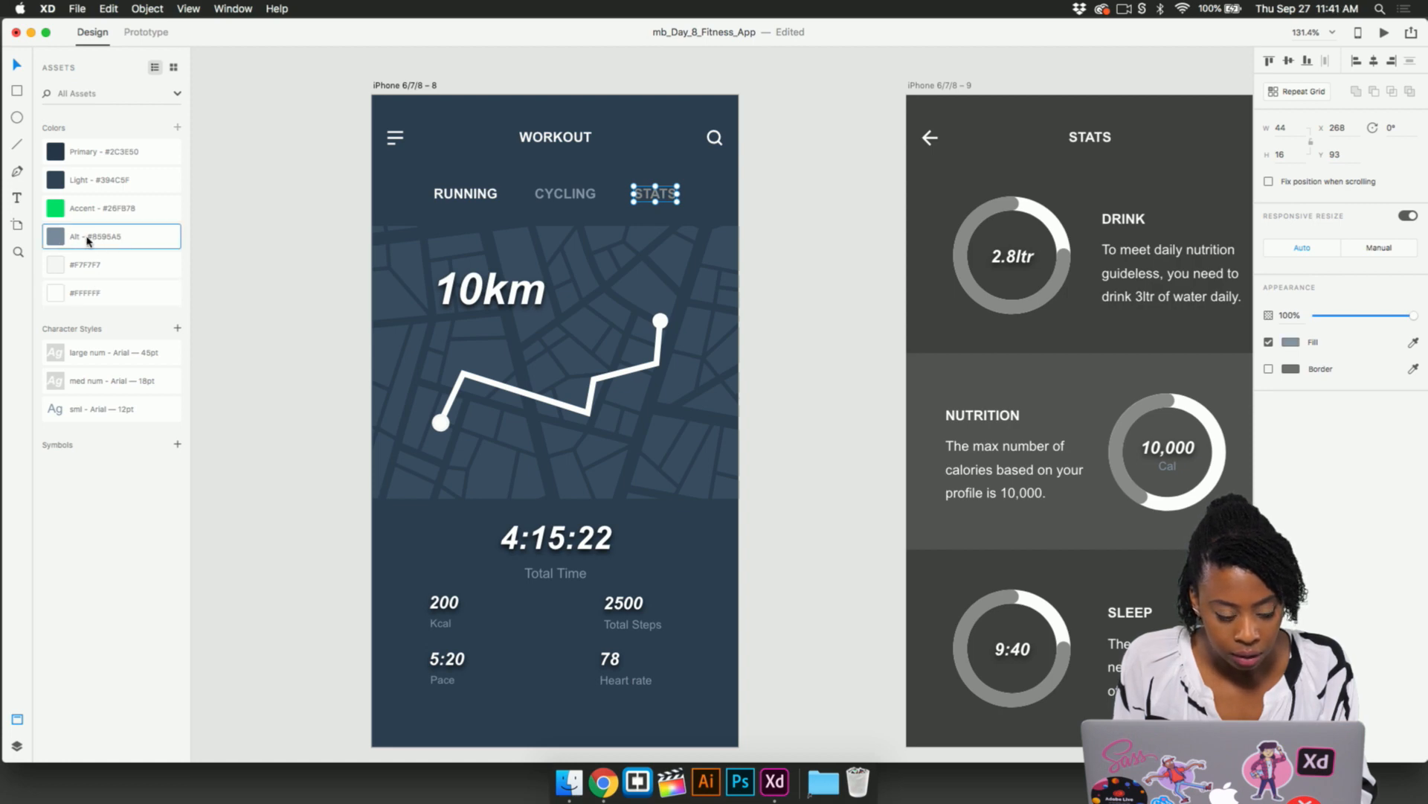
{"action": "left_click", "coordinate": [344, 321]}
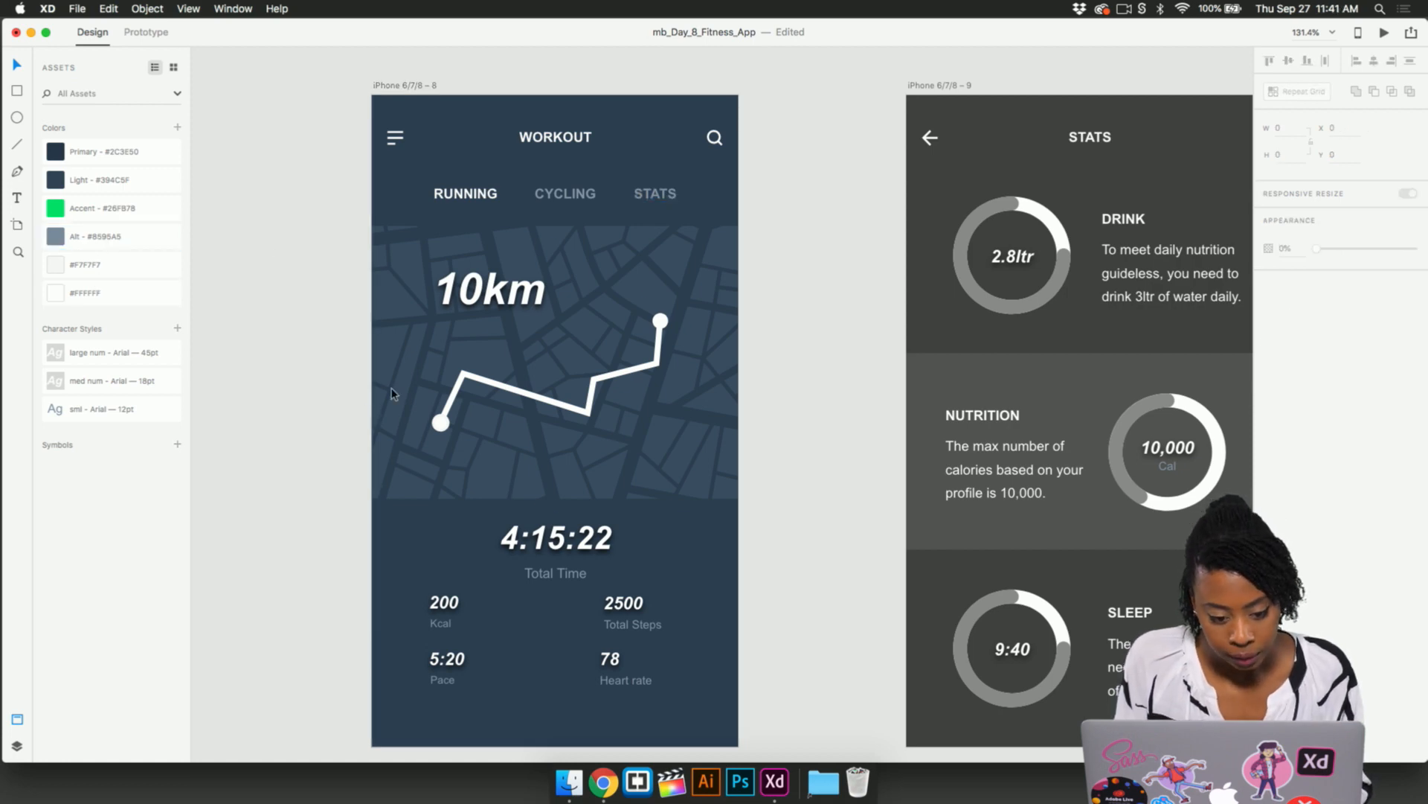
- Try to recolor the route line on the WORKOUT map by using the Accent color #26FB78 as its fill
{"action": "scroll", "coordinate": [543, 382], "scroll_direction": "up", "scroll_amount": 5}
{"action": "left_click", "coordinate": [552, 423]}
{"action": "double_click", "coordinate": [552, 422]}
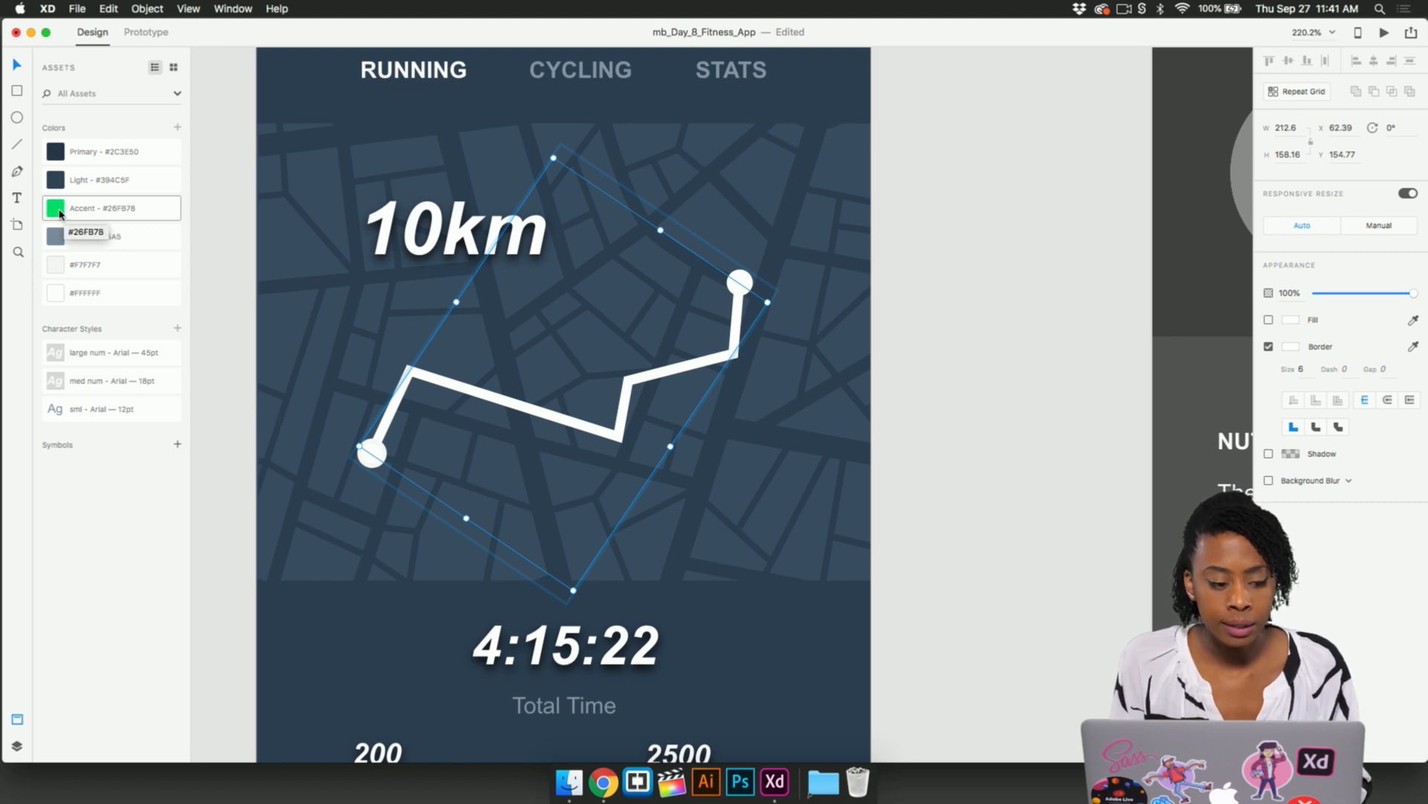
{"action": "left_click", "coordinate": [251, 411]}
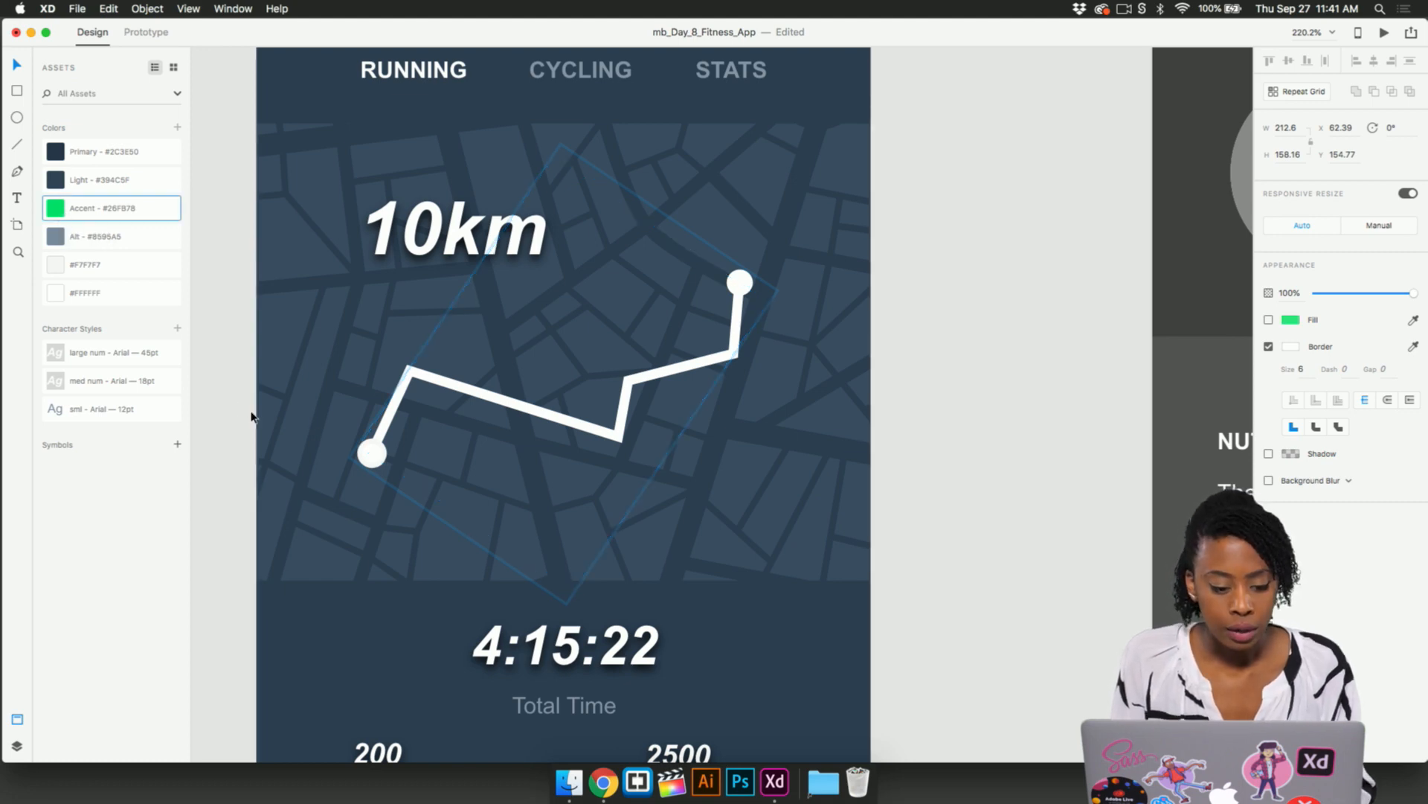
- Apply the Accent color #26FB78 as the border of the route line on the WORKOUT map
{"action": "double_click", "coordinate": [498, 399]}
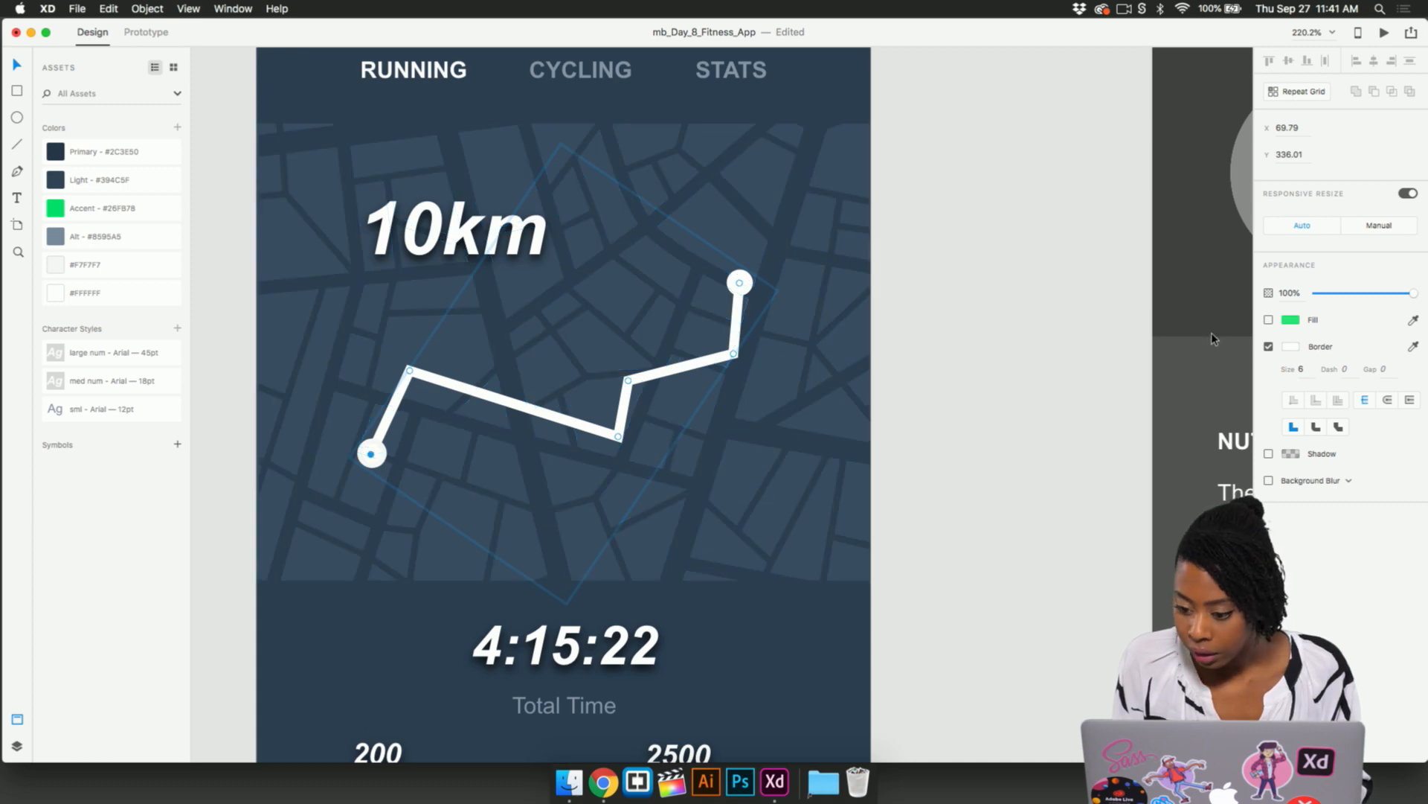
{"action": "left_click", "coordinate": [1269, 320]}
{"action": "double_click", "coordinate": [705, 364]}
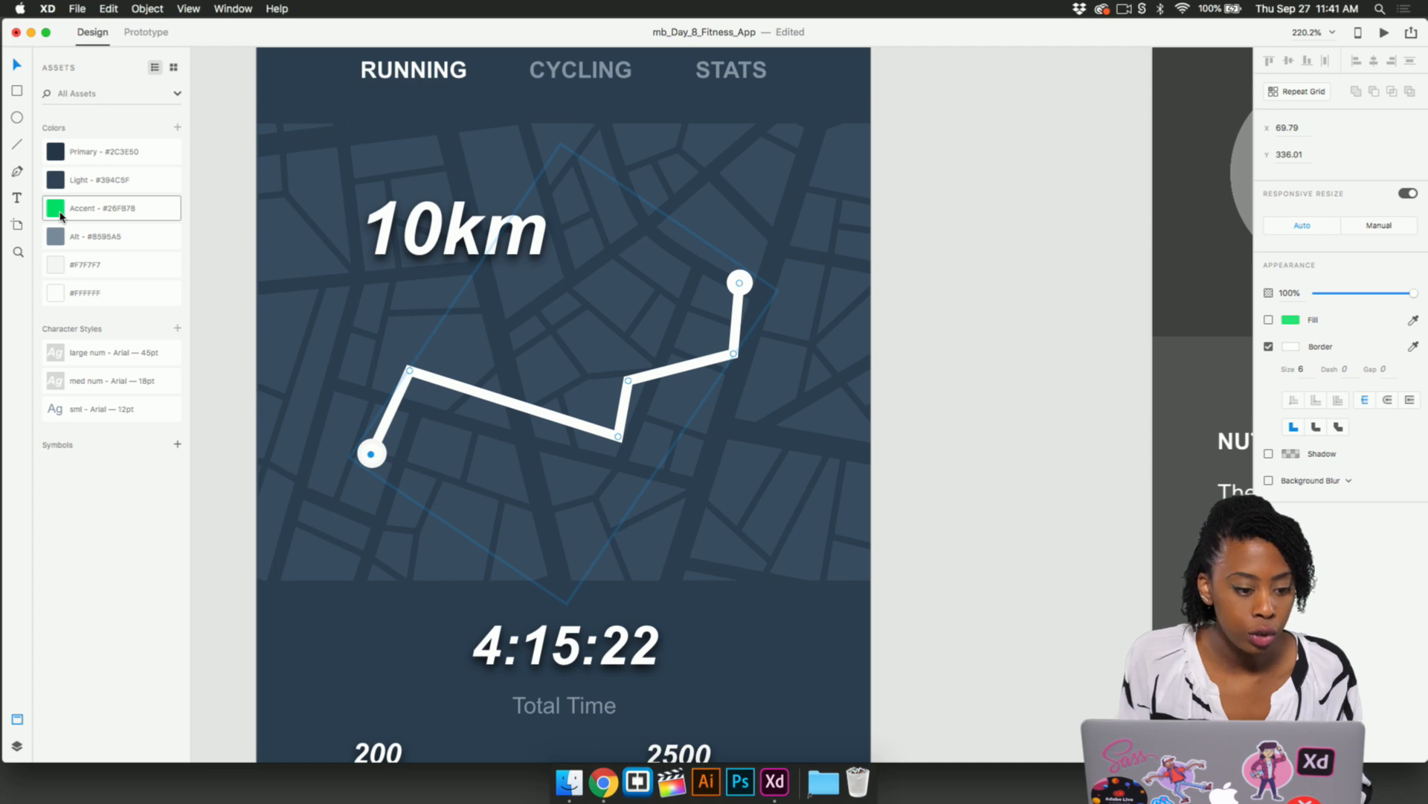
{"action": "right_click", "coordinate": [165, 212]}
{"action": "left_click", "coordinate": [165, 200]}
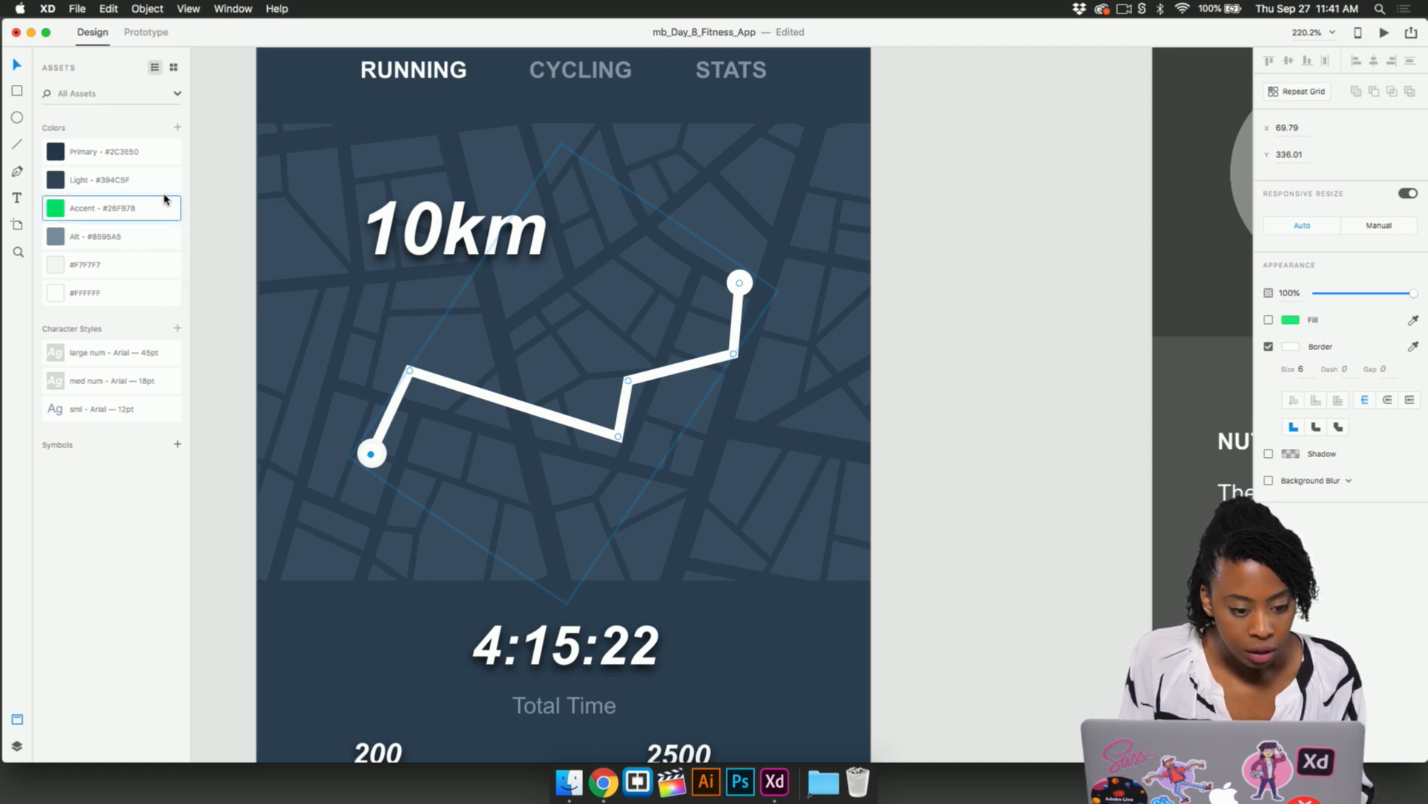
{"action": "right_click", "coordinate": [159, 210]}
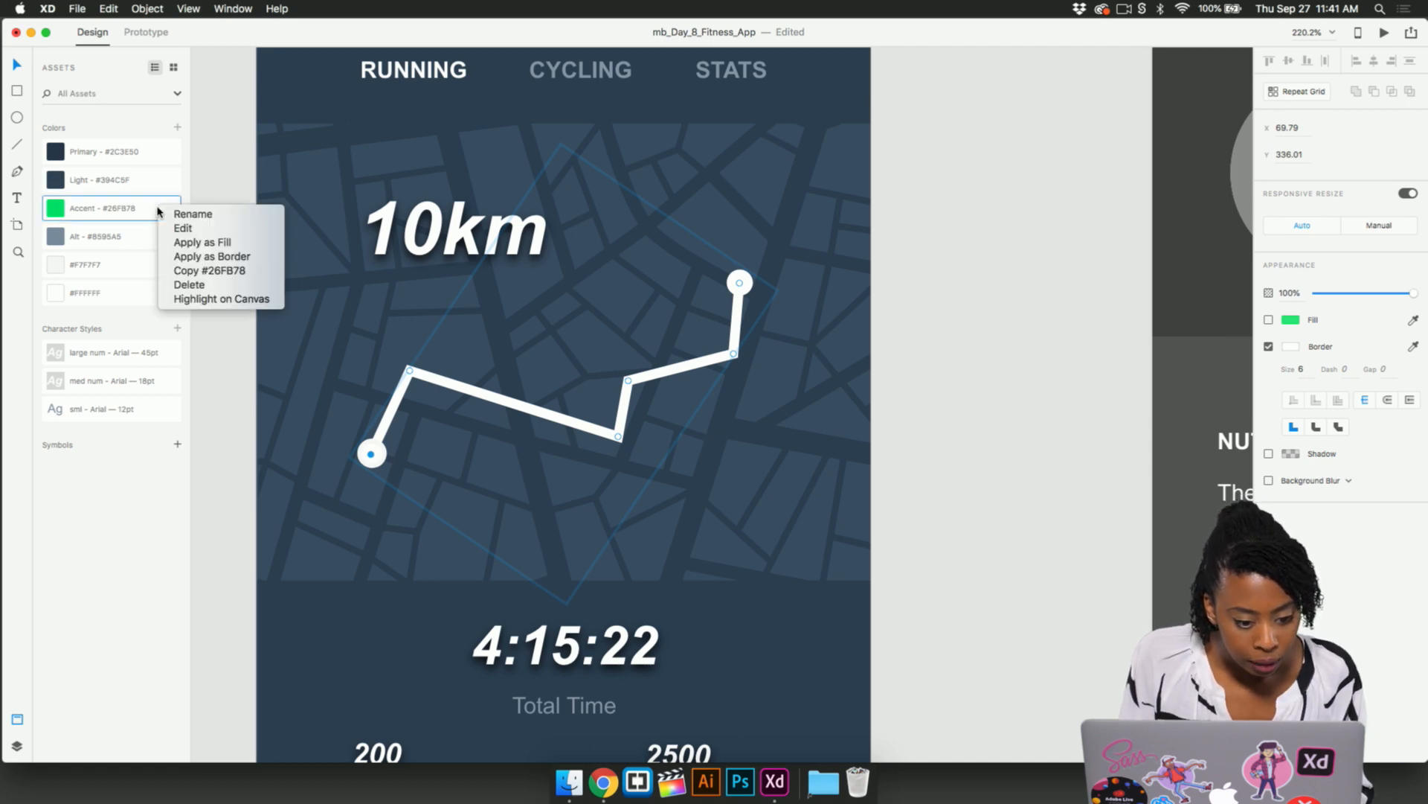
{"action": "left_click", "coordinate": [237, 259]}
{"action": "left_click", "coordinate": [926, 337]}
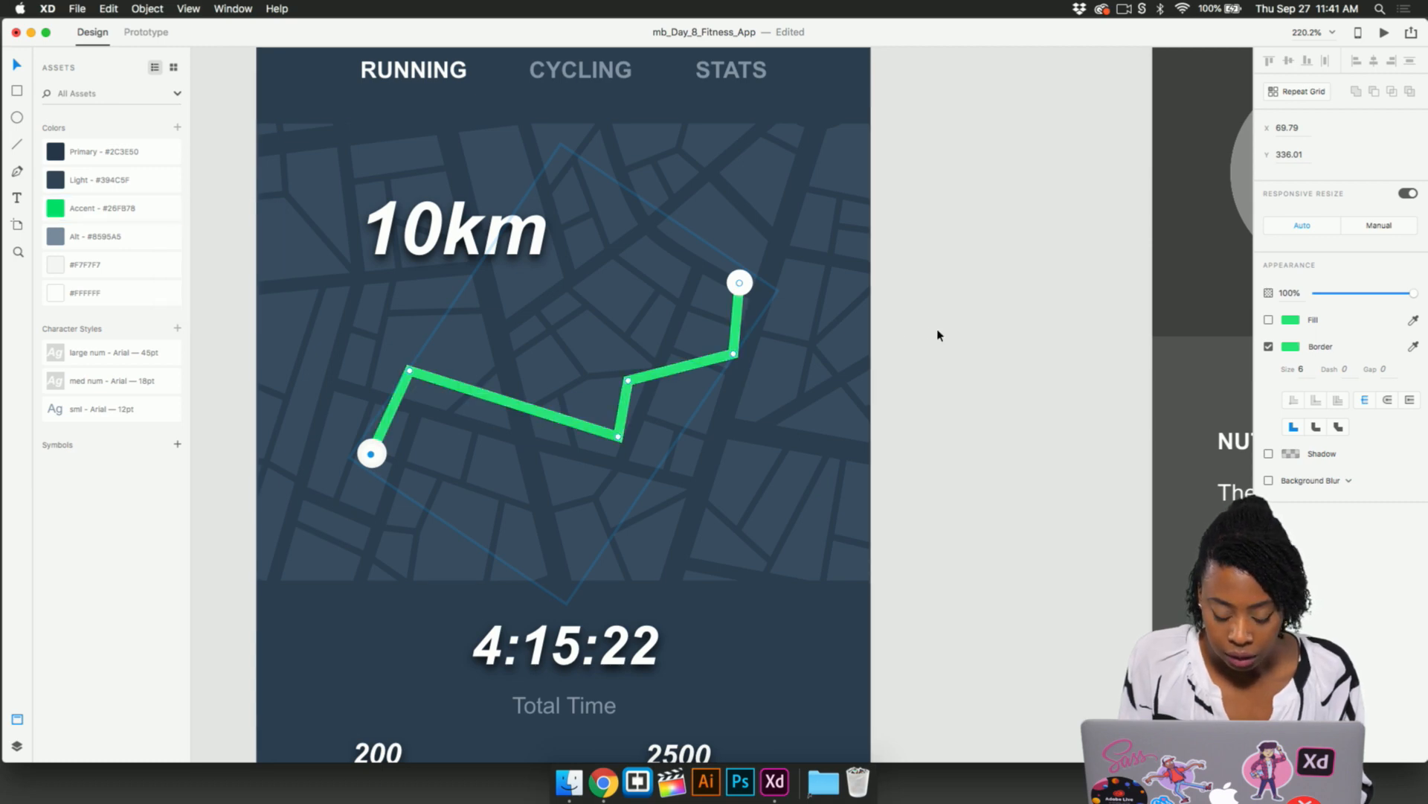
- Examine the fill and border settings of the route's start and end markers on the WORKOUT map
{"action": "left_click", "coordinate": [374, 452]}
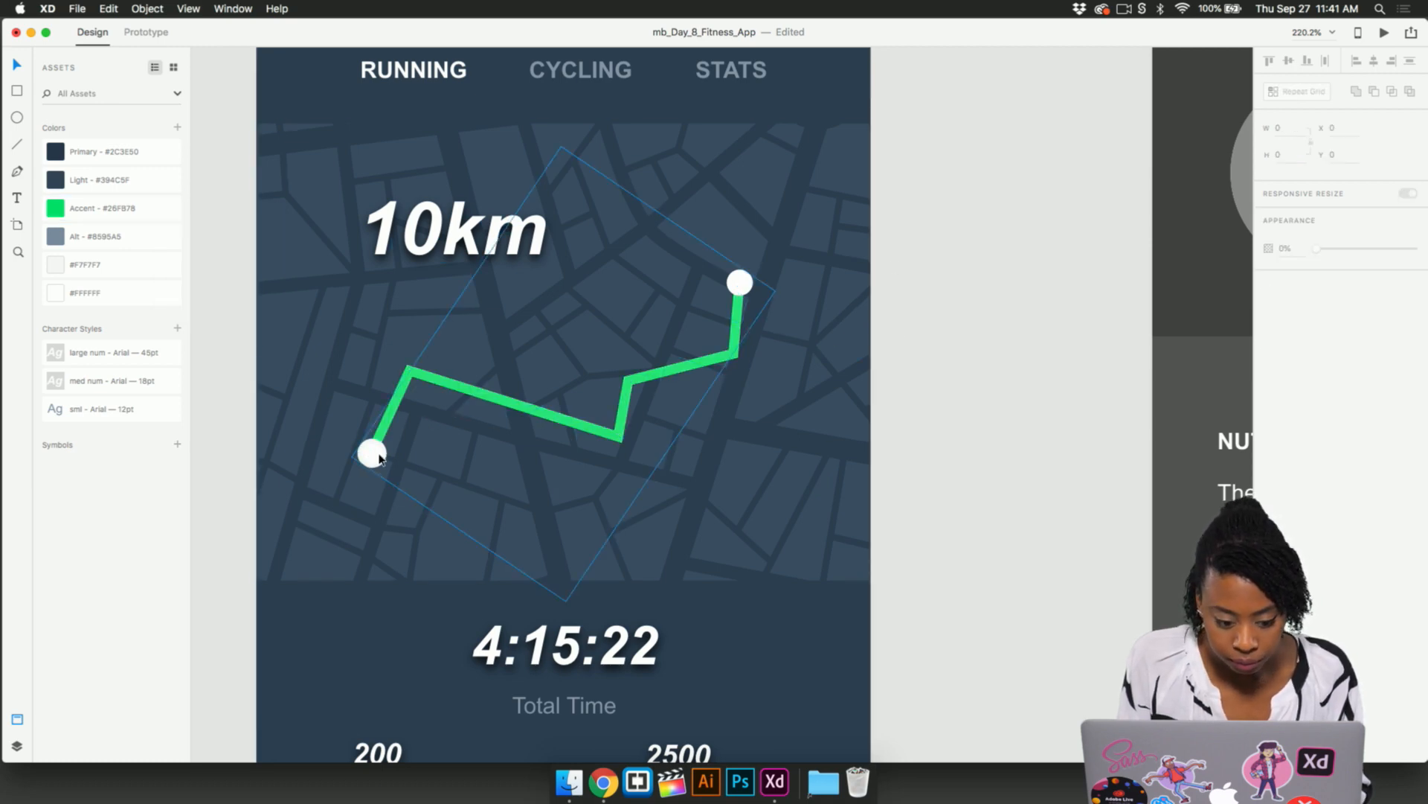
{"action": "scroll", "coordinate": [374, 461], "scroll_direction": "up", "scroll_amount": 5}
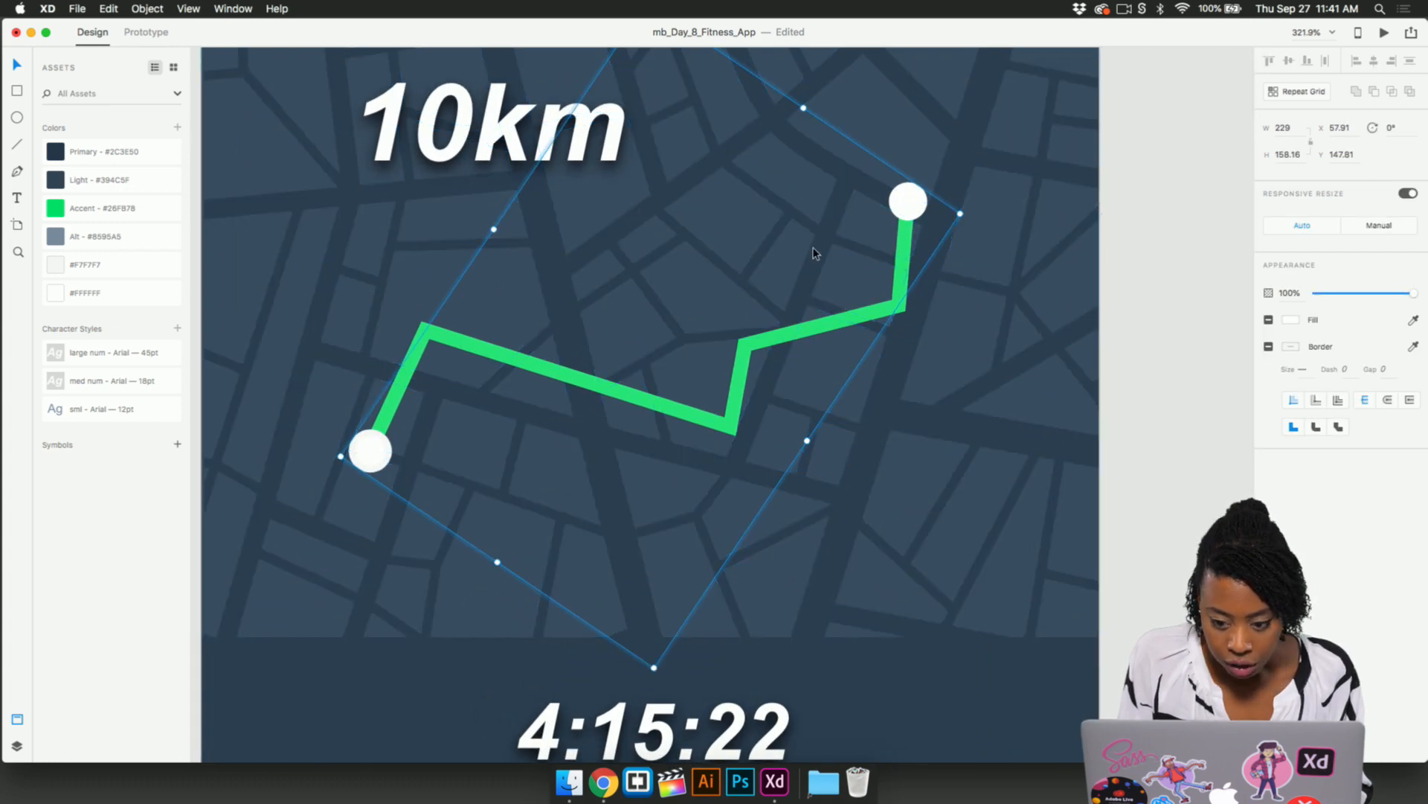
{"action": "left_click", "coordinate": [993, 252]}
{"action": "left_click", "coordinate": [919, 214]}
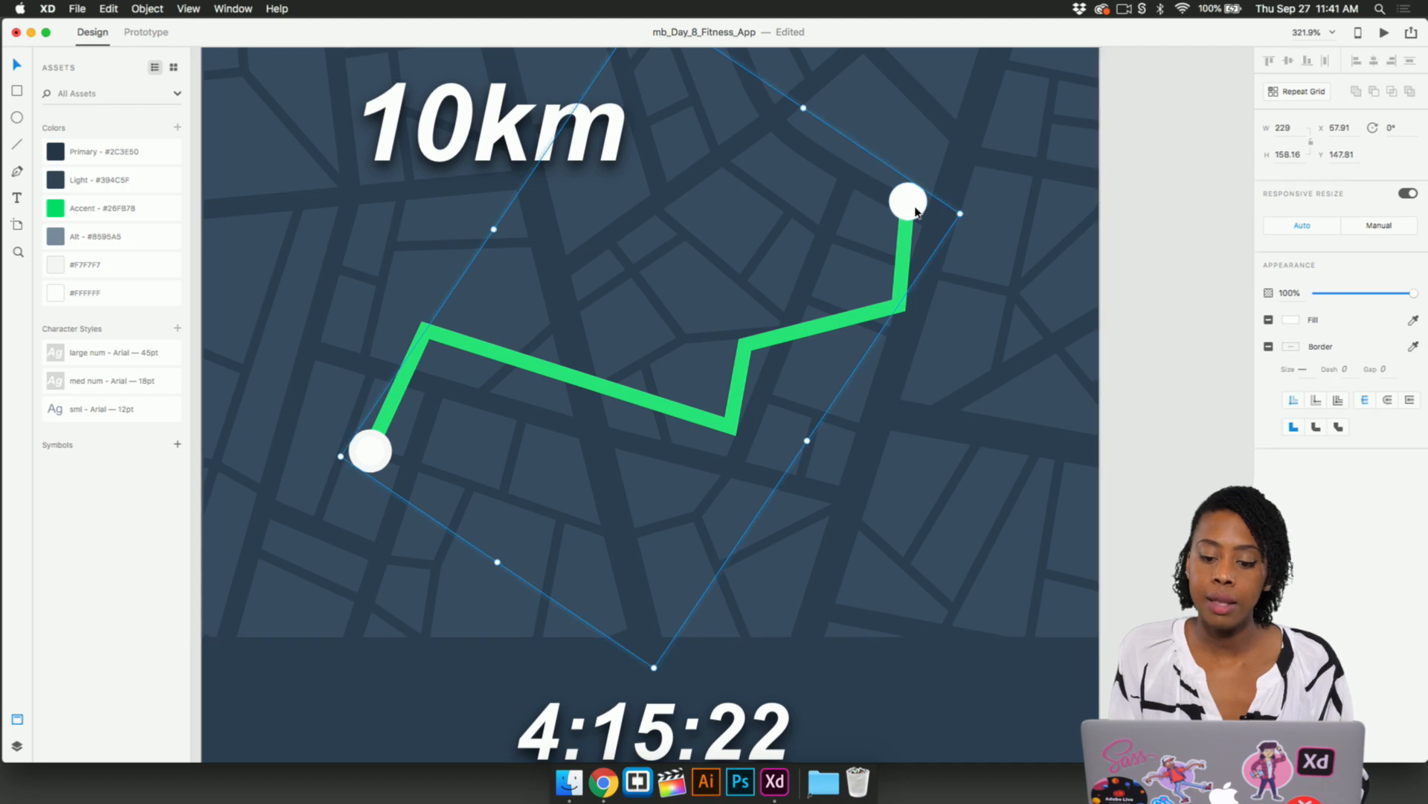
{"action": "double_click", "coordinate": [914, 212]}
{"action": "left_click", "coordinate": [370, 456]}
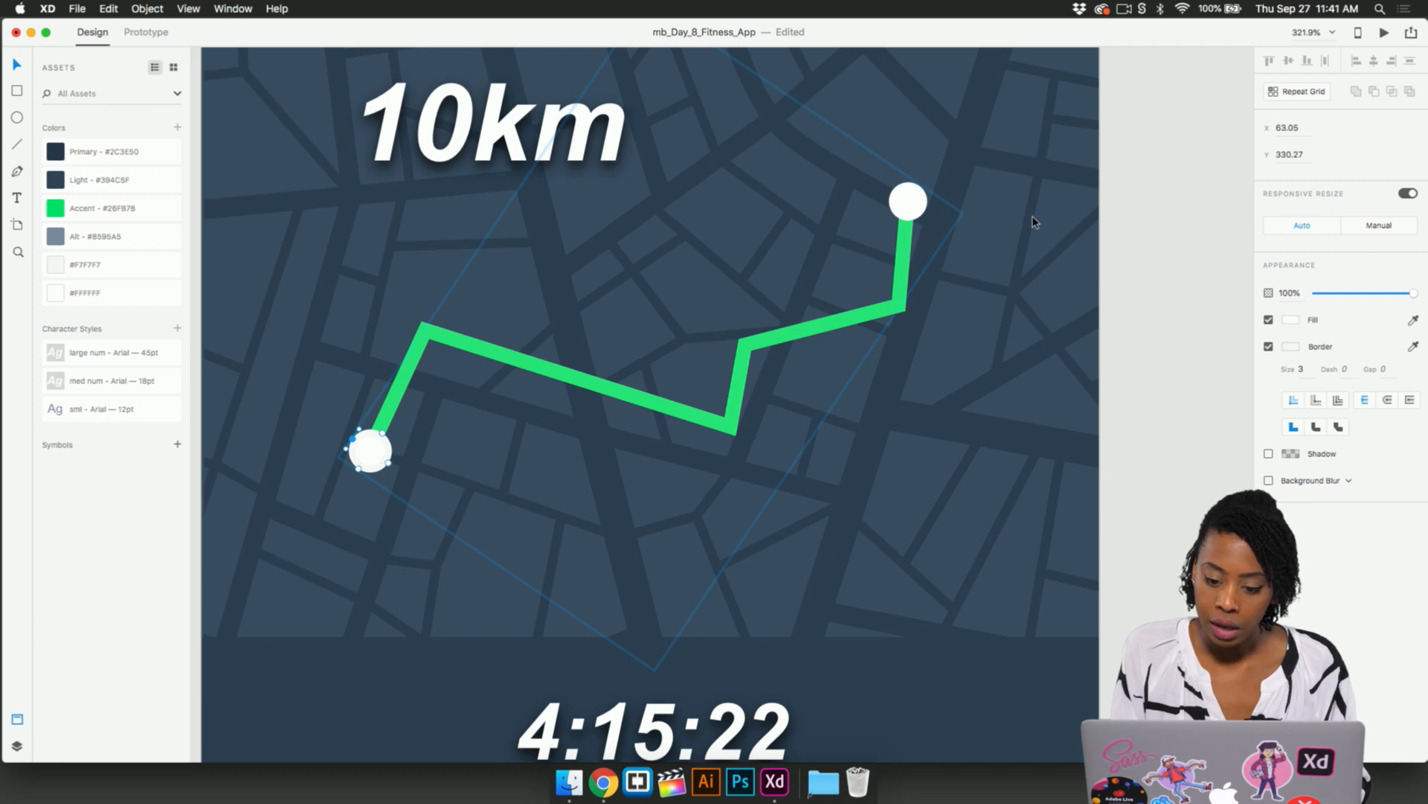
{"action": "left_click", "coordinate": [909, 200]}
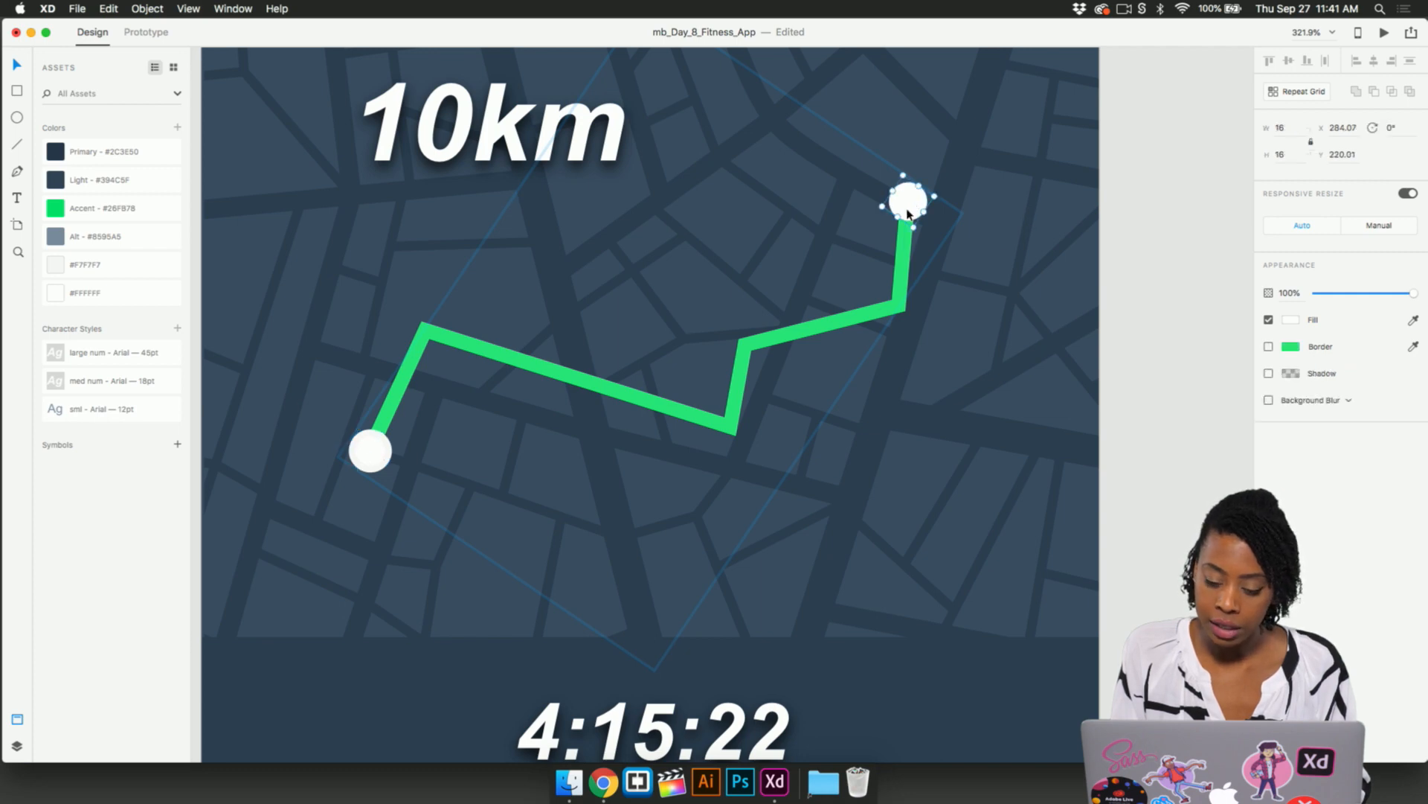
{"action": "left_click", "coordinate": [370, 452]}
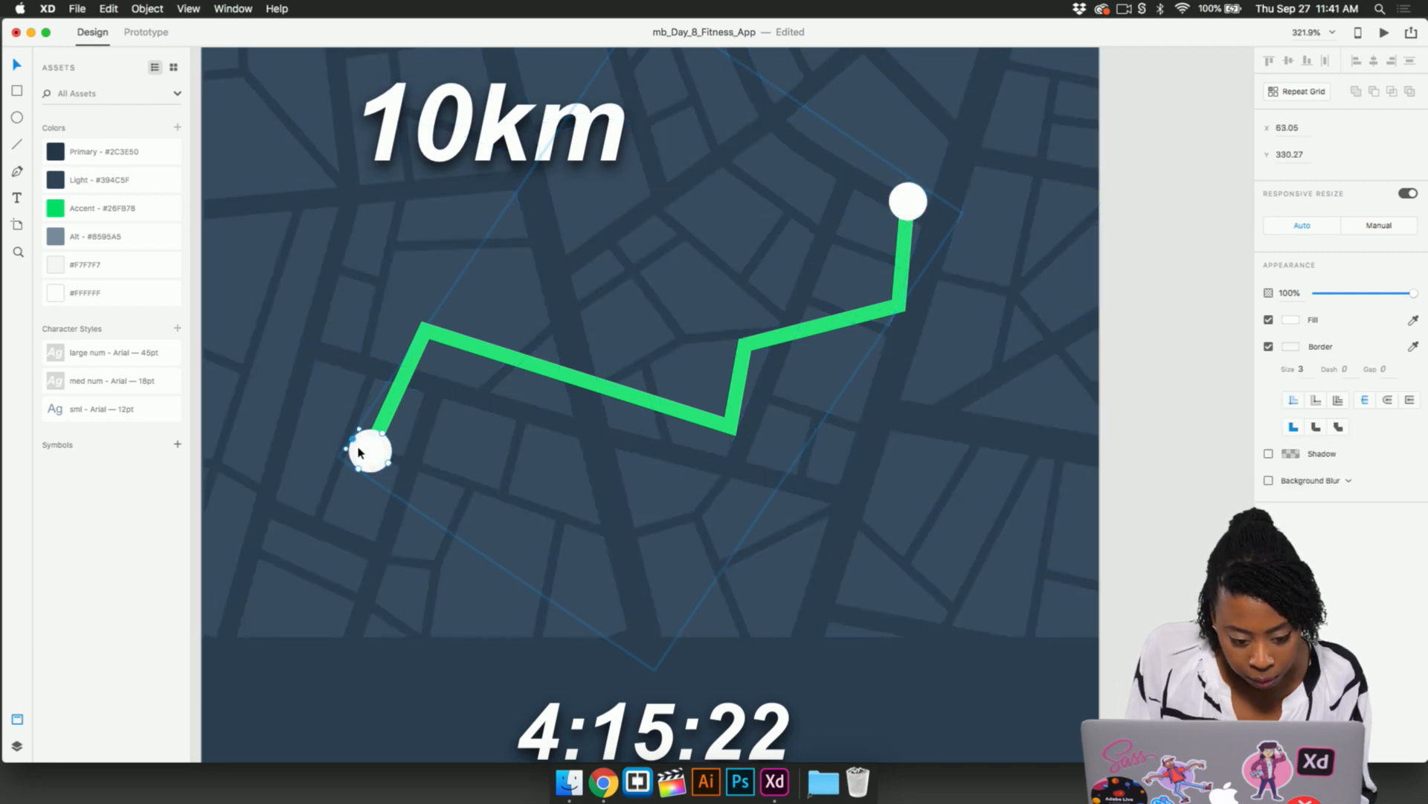
- Apply the Accent color #26FB78 as the border of the route's start marker on the WORKOUT map
{"action": "left_click", "coordinate": [321, 463]}
{"action": "scroll", "coordinate": [322, 463], "scroll_direction": "up", "scroll_amount": 3}
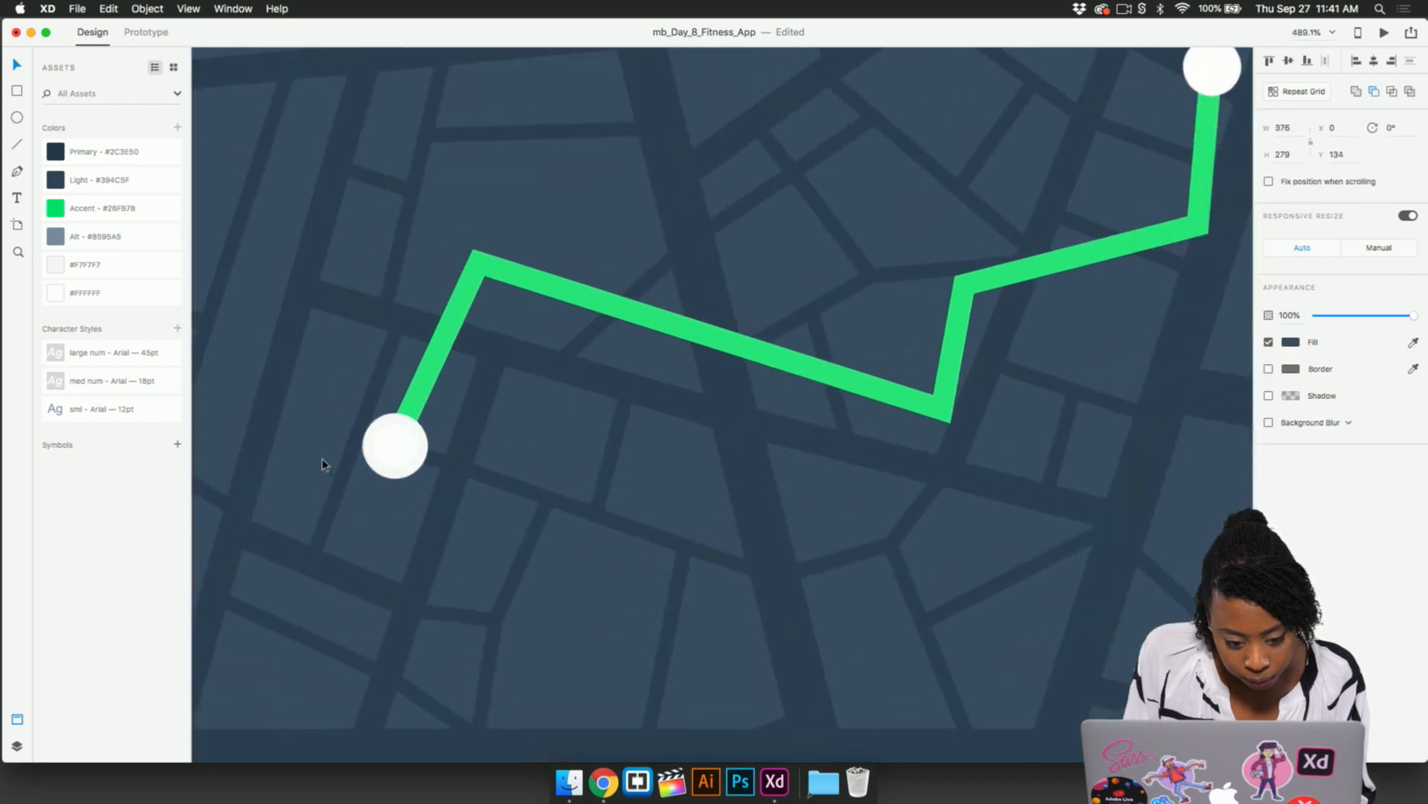
{"action": "left_click", "coordinate": [391, 434]}
{"action": "double_click", "coordinate": [385, 443]}
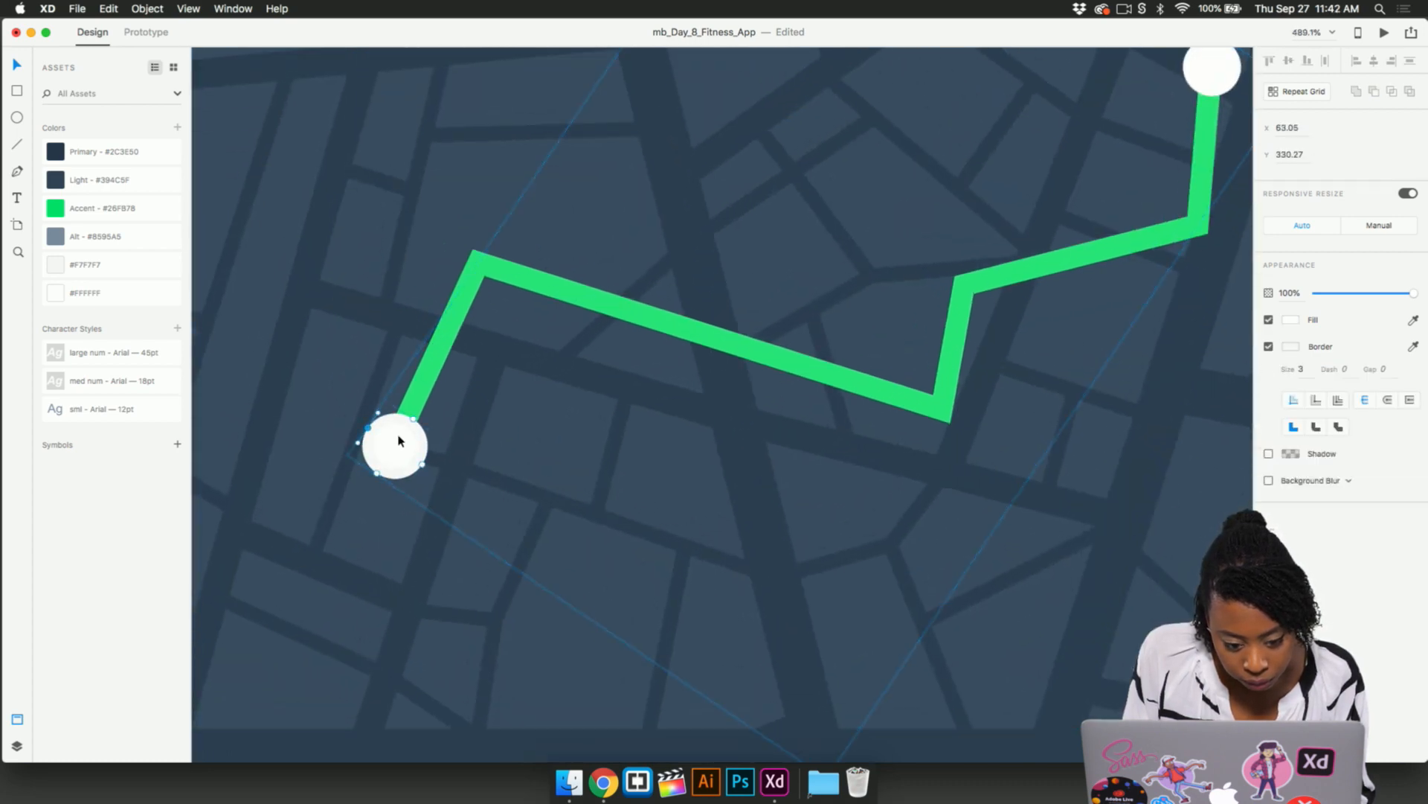
{"action": "left_click", "coordinate": [463, 479]}
{"action": "double_click", "coordinate": [411, 451]}
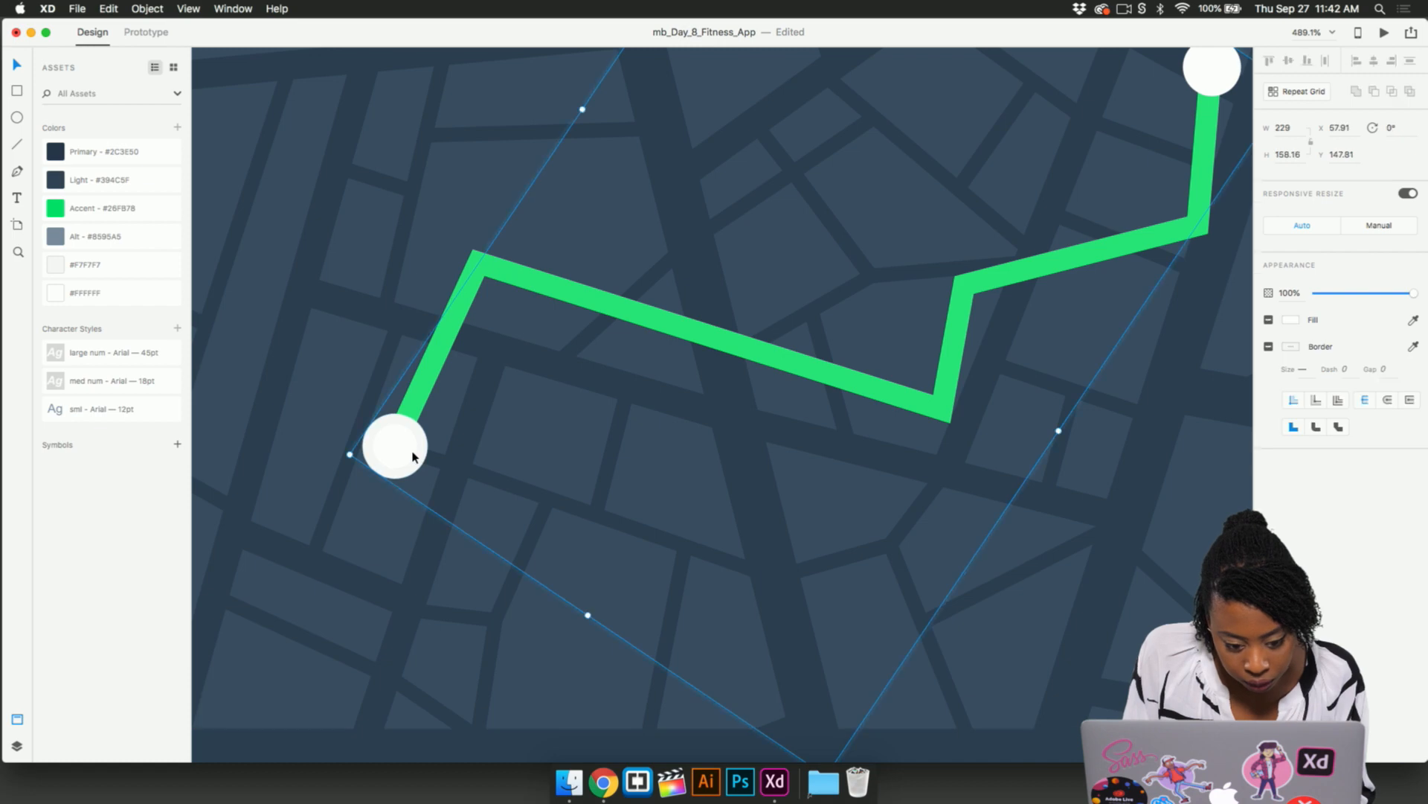
{"action": "double_click", "coordinate": [388, 443]}
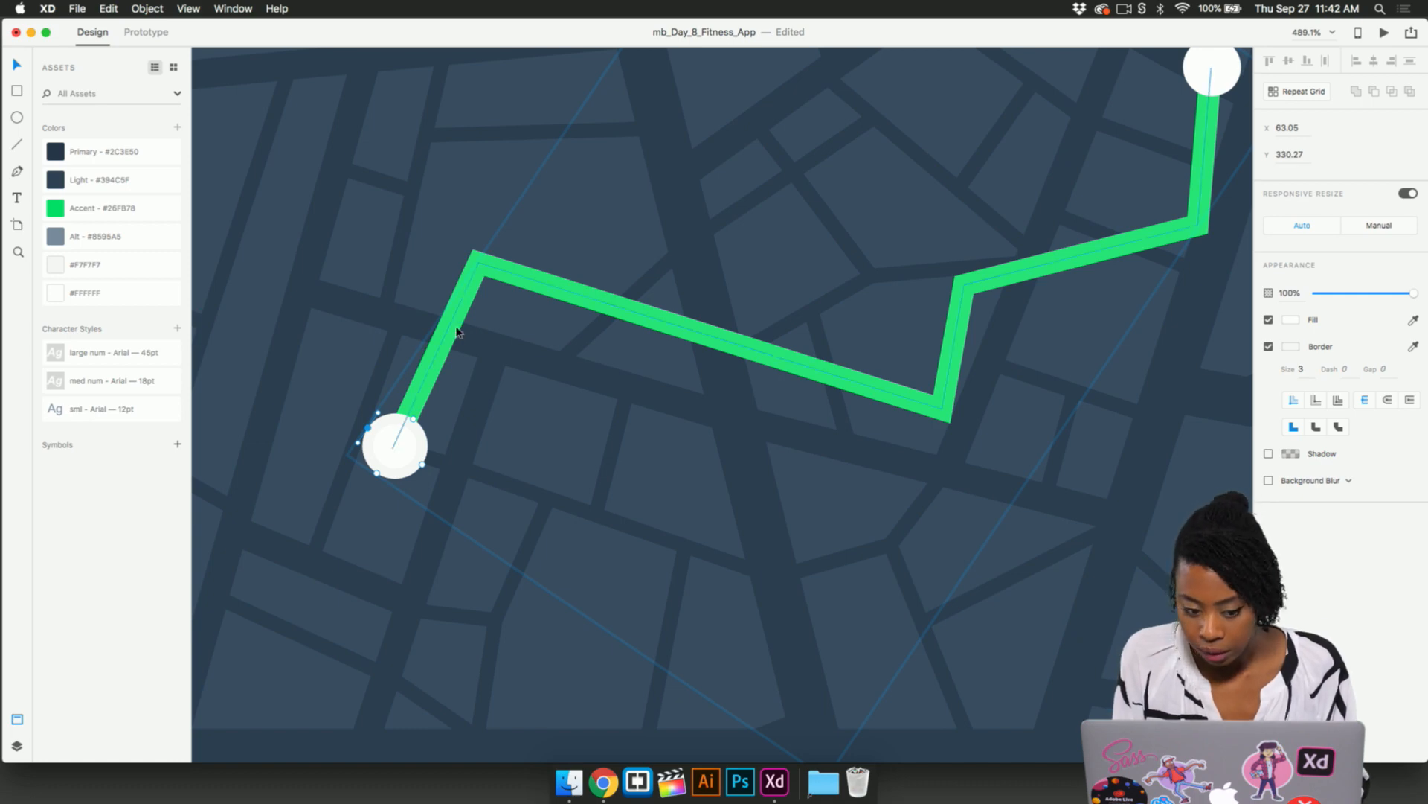
{"action": "right_click", "coordinate": [157, 210]}
{"action": "left_click", "coordinate": [220, 254]}
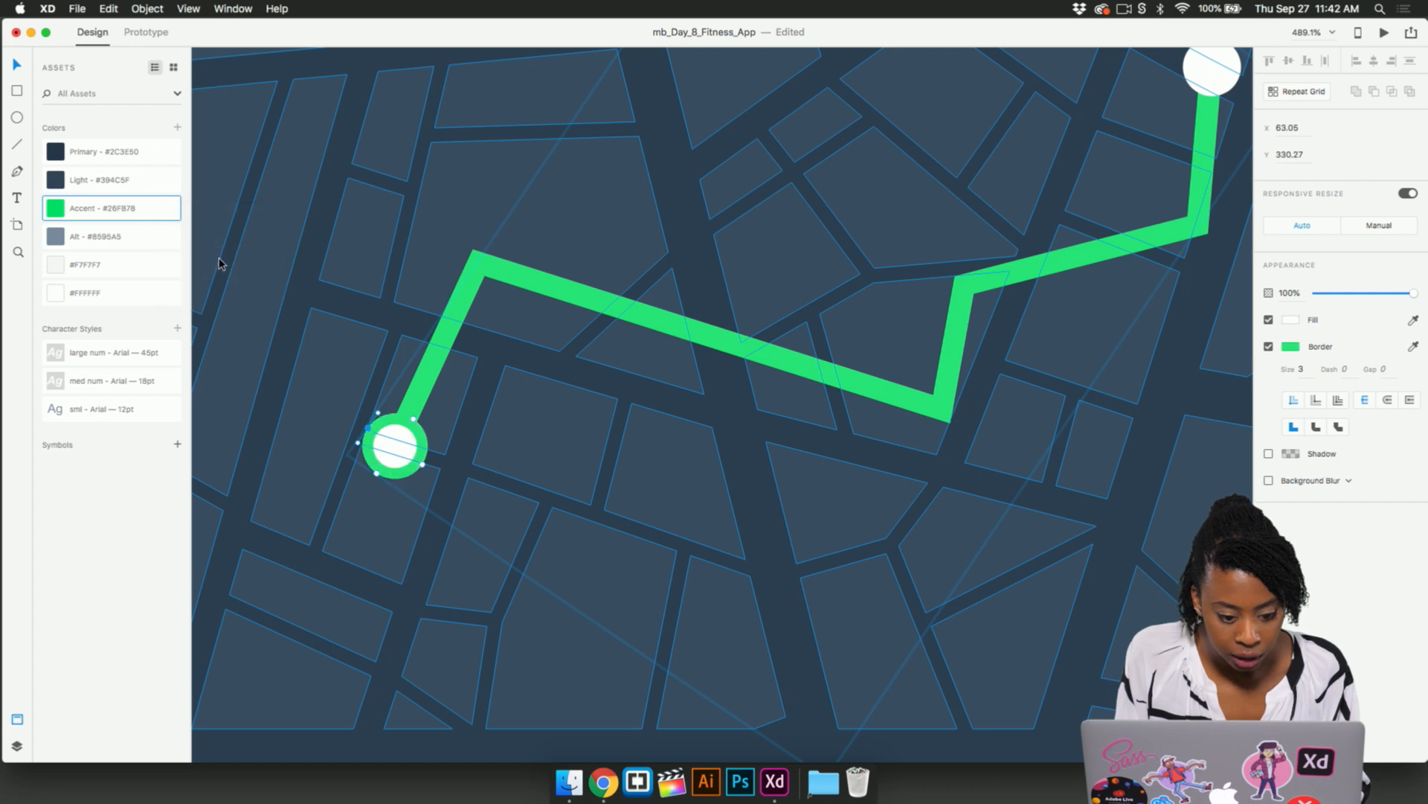
{"action": "left_click", "coordinate": [538, 409]}
- Fill the route's end marker on the WORKOUT map with the Accent color #26FB78
{"action": "scroll", "coordinate": [538, 412], "scroll_direction": "down", "scroll_amount": 3}
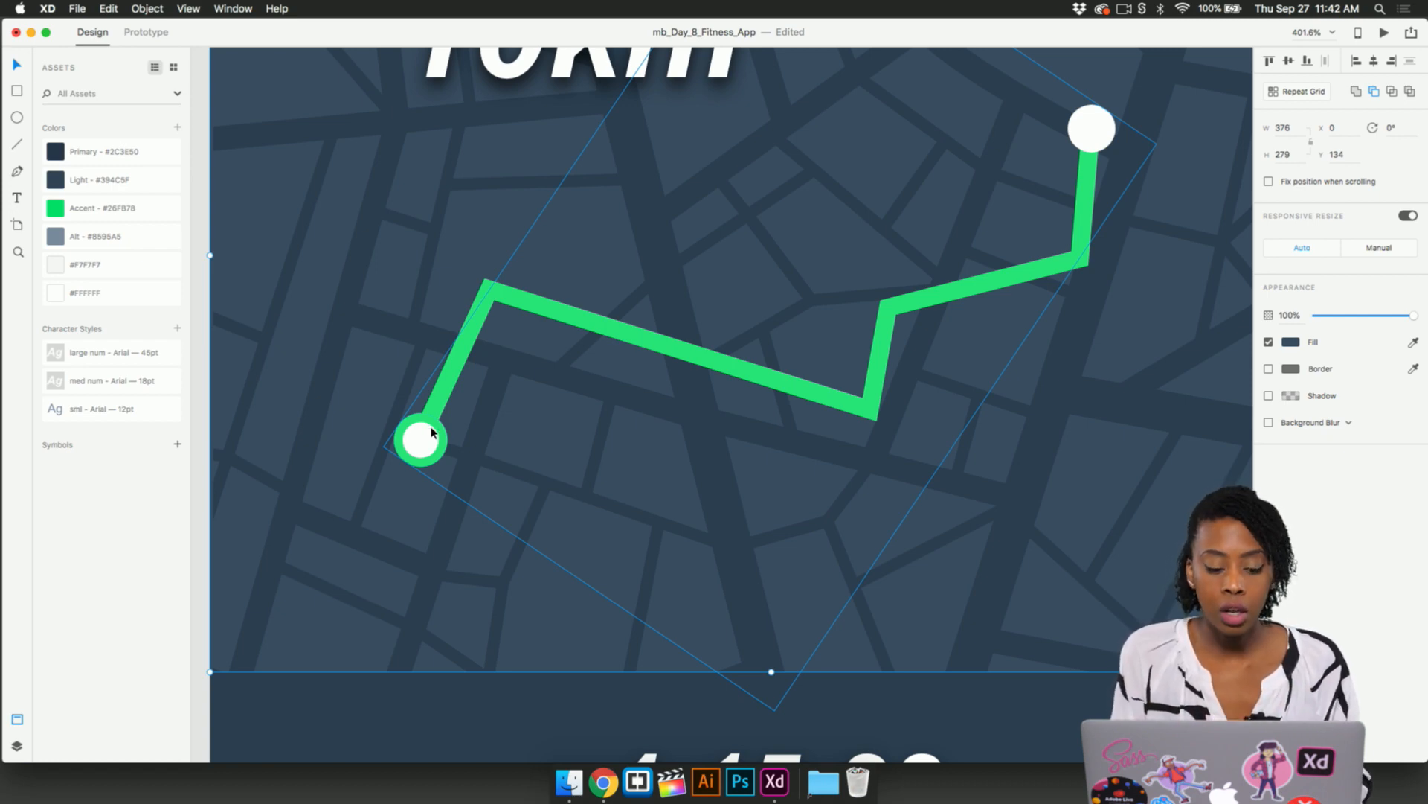
{"action": "scroll", "coordinate": [670, 349], "scroll_direction": "up", "scroll_amount": 3}
{"action": "left_click", "coordinate": [999, 231]}
{"action": "double_click", "coordinate": [1004, 231]}
{"action": "scroll", "coordinate": [1001, 234], "scroll_direction": "up", "scroll_amount": 5}
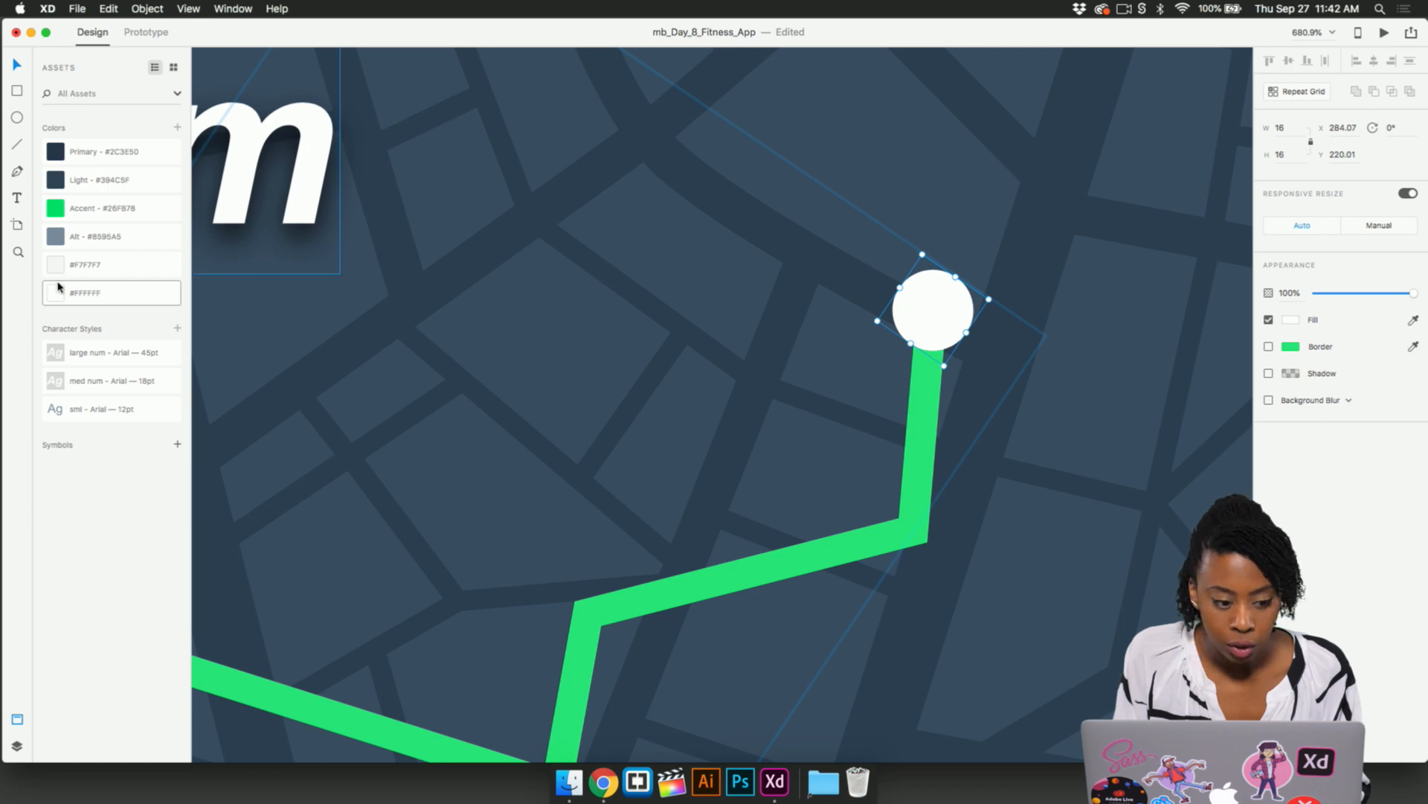
{"action": "left_click", "coordinate": [61, 213]}
{"action": "left_click", "coordinate": [618, 366]}
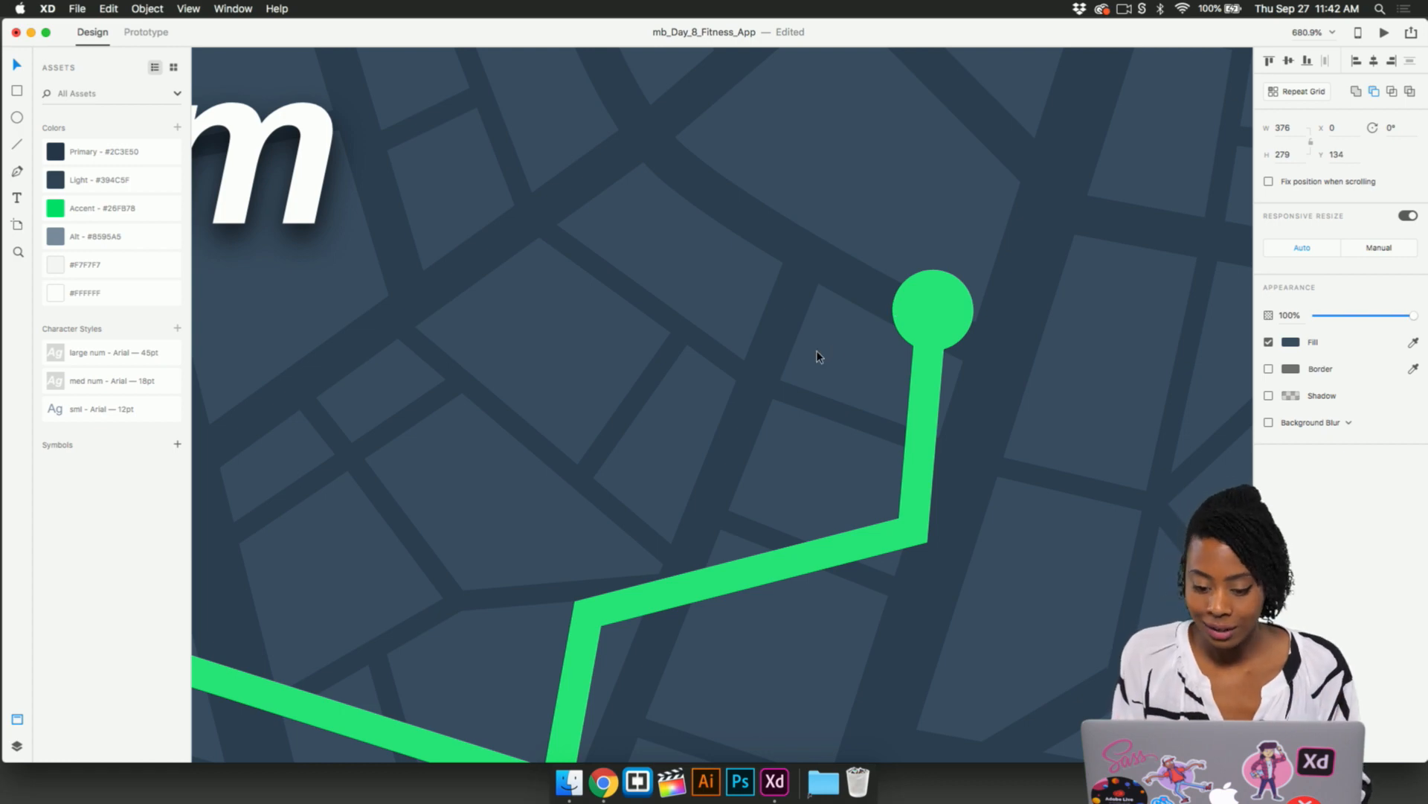
- Review the recolored WORKOUT artboard and compare it with the gray STATS artboard
{"action": "scroll", "coordinate": [816, 357], "scroll_direction": "down", "scroll_amount": 10}
{"action": "left_click", "coordinate": [987, 428]}
{"action": "scroll", "coordinate": [824, 478], "scroll_direction": "down", "scroll_amount": 3}
{"action": "scroll", "coordinate": [824, 478], "scroll_direction": "up", "scroll_amount": 2}
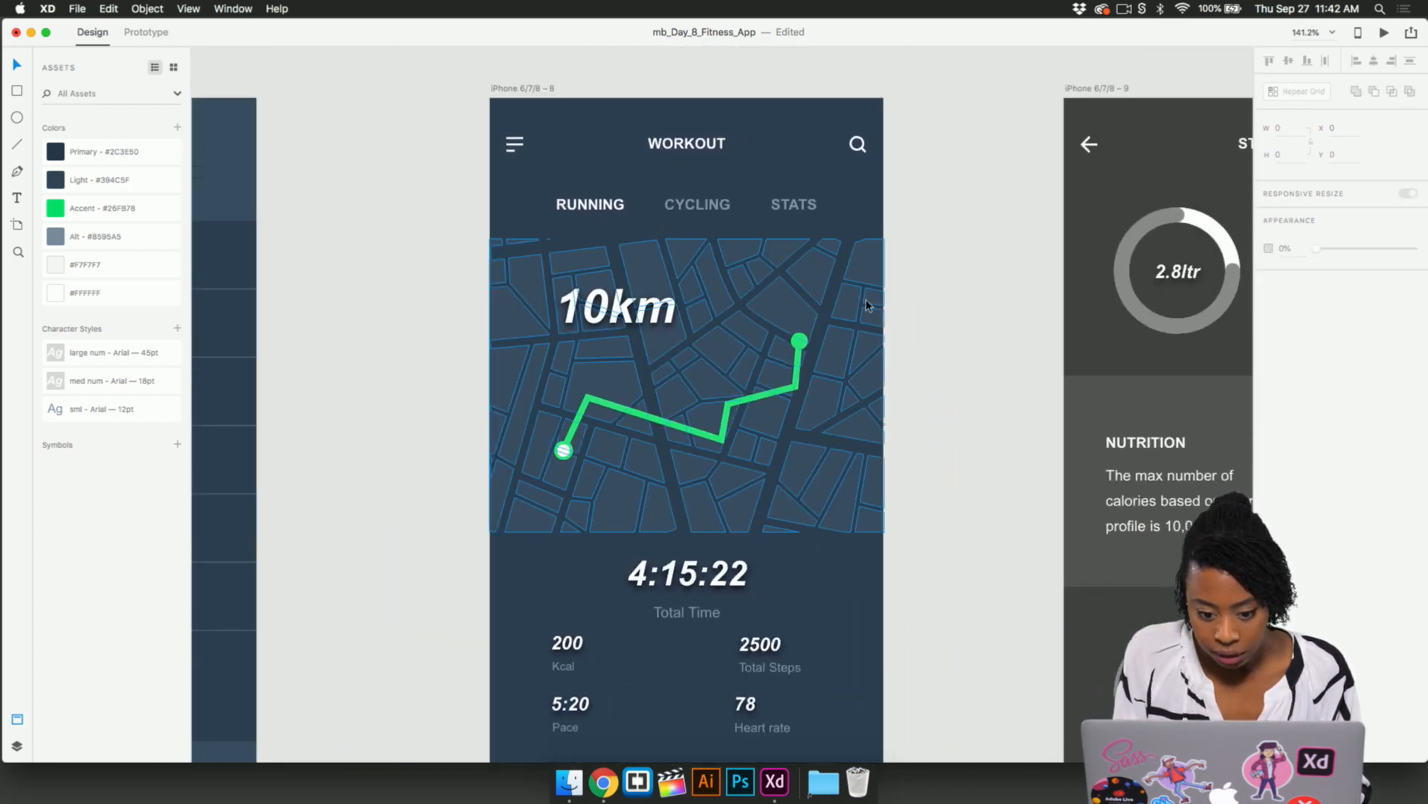
{"action": "scroll", "coordinate": [867, 310], "scroll_direction": "down", "scroll_amount": 3}
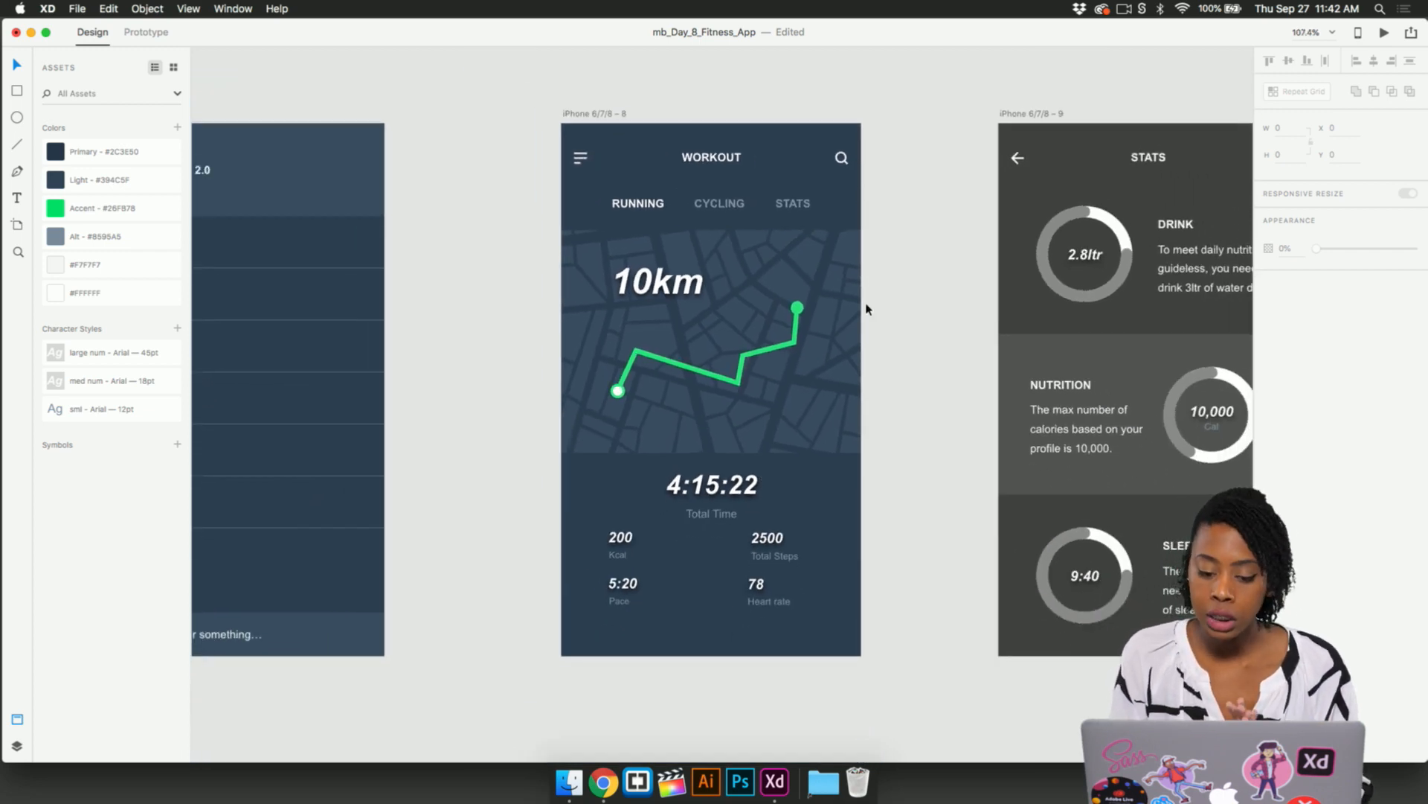
{"action": "scroll", "coordinate": [867, 310], "scroll_direction": "right", "scroll_amount": 10}
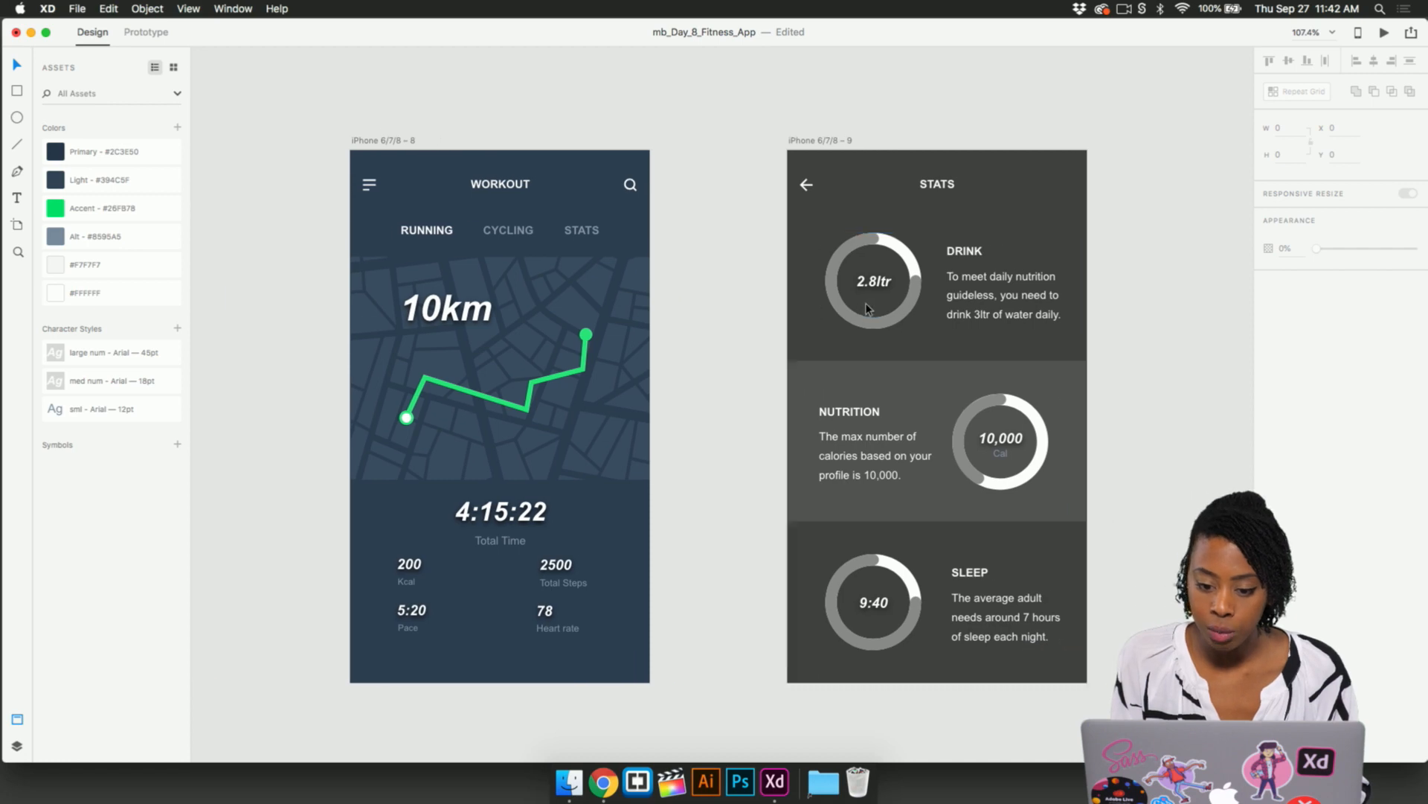
{"action": "scroll", "coordinate": [867, 310], "scroll_direction": "right", "scroll_amount": 1}
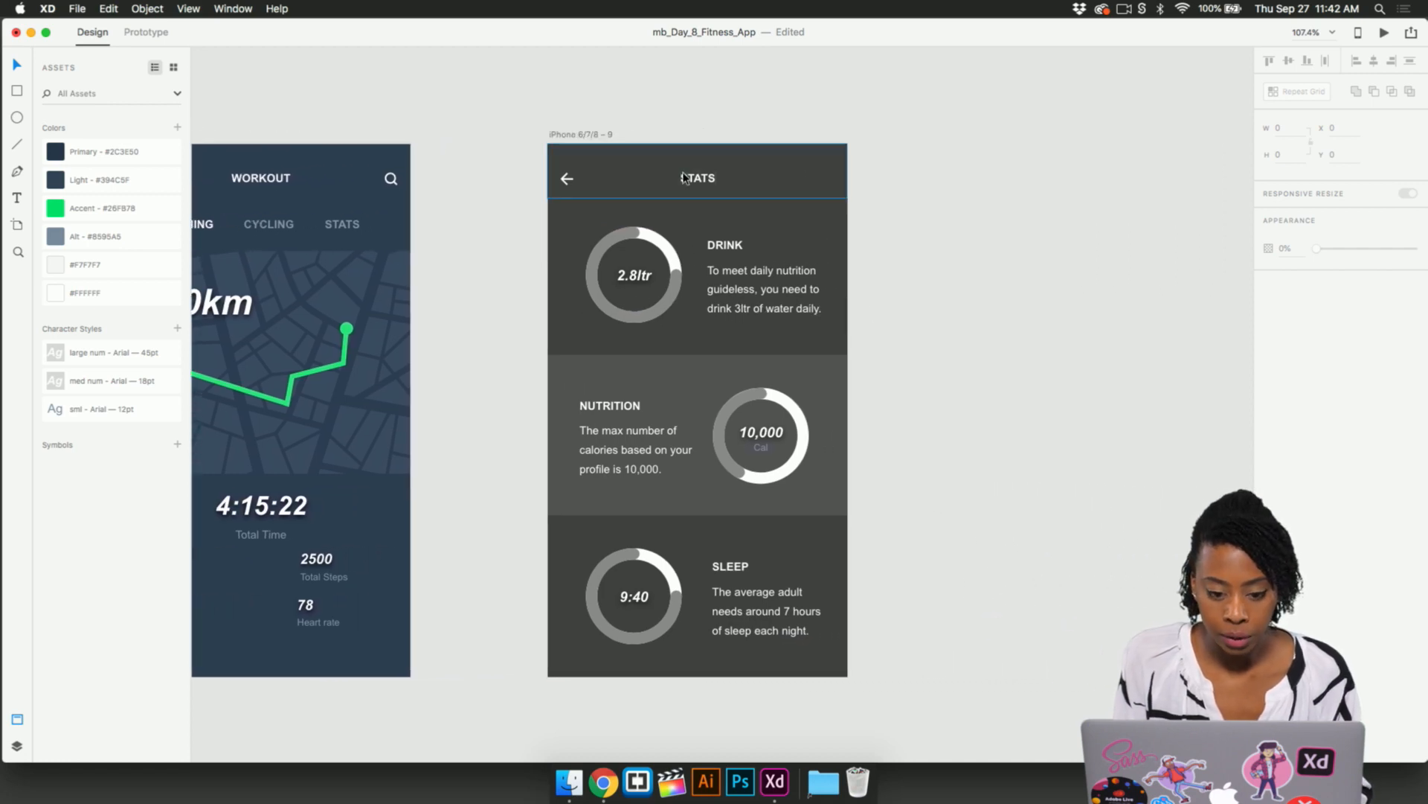
{"action": "scroll", "coordinate": [647, 174], "scroll_direction": "up", "scroll_amount": 2}
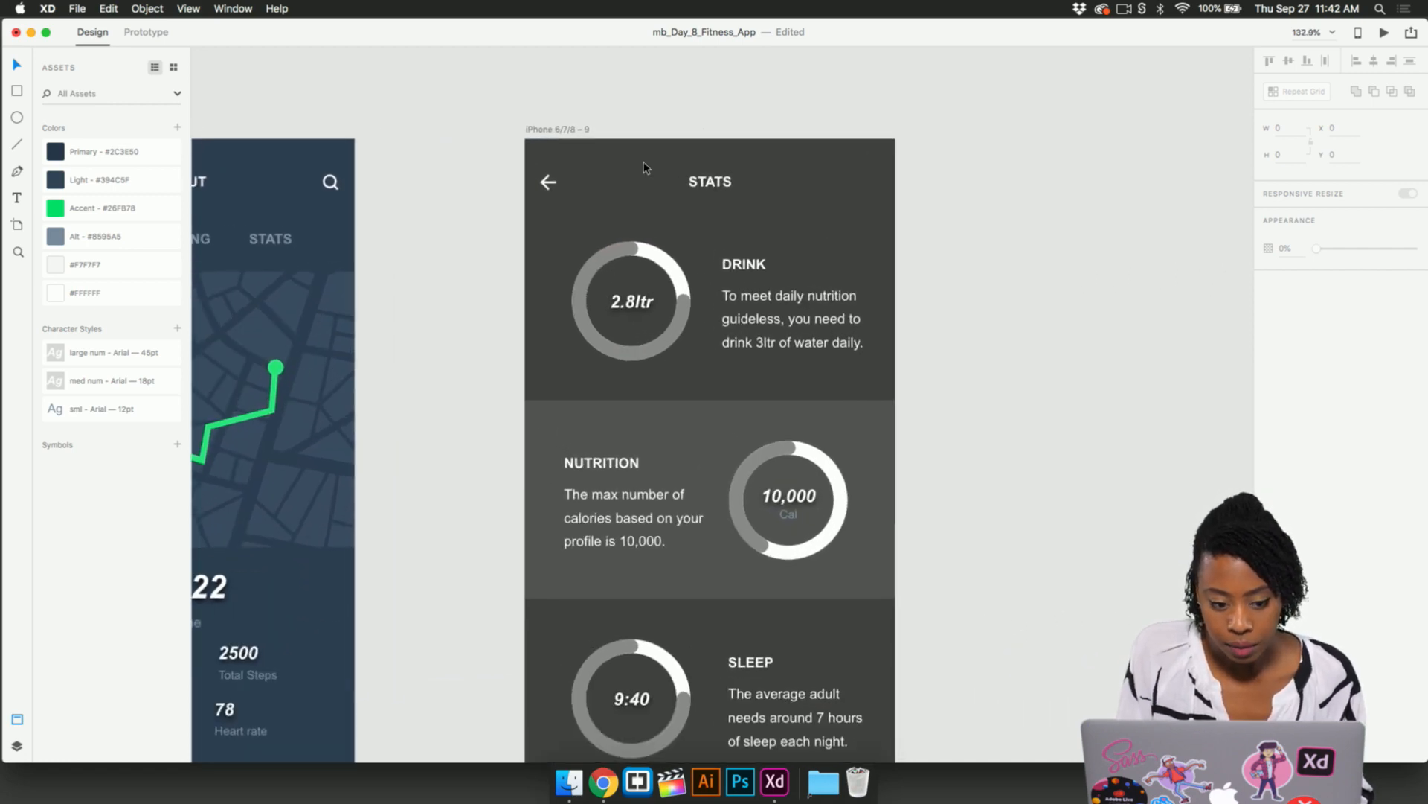
{"action": "scroll", "coordinate": [638, 182], "scroll_direction": "down", "scroll_amount": 3}
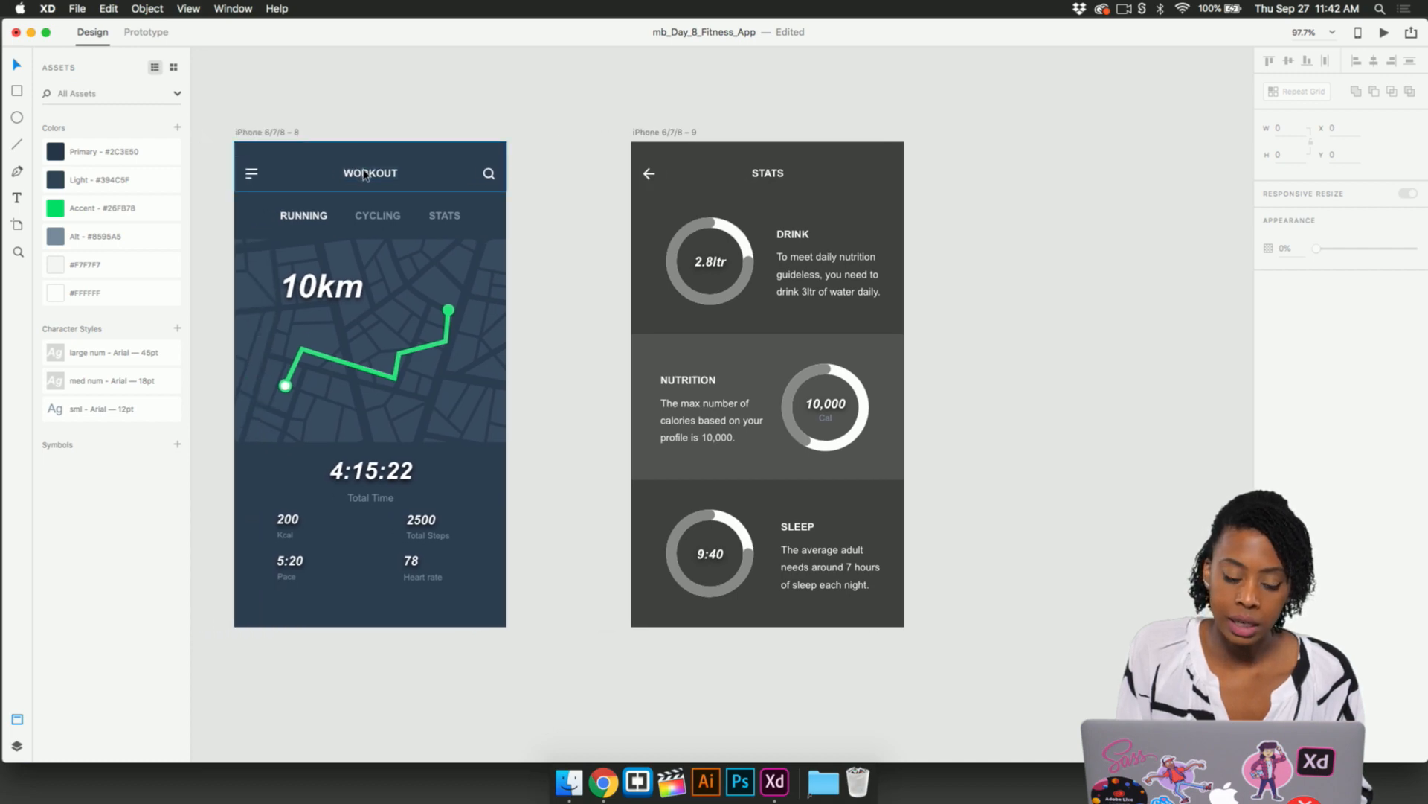
- Check the header bars of the WORKOUT and STATS artboards and undo the last fill of the route's end marker
{"action": "left_click", "coordinate": [364, 176]}
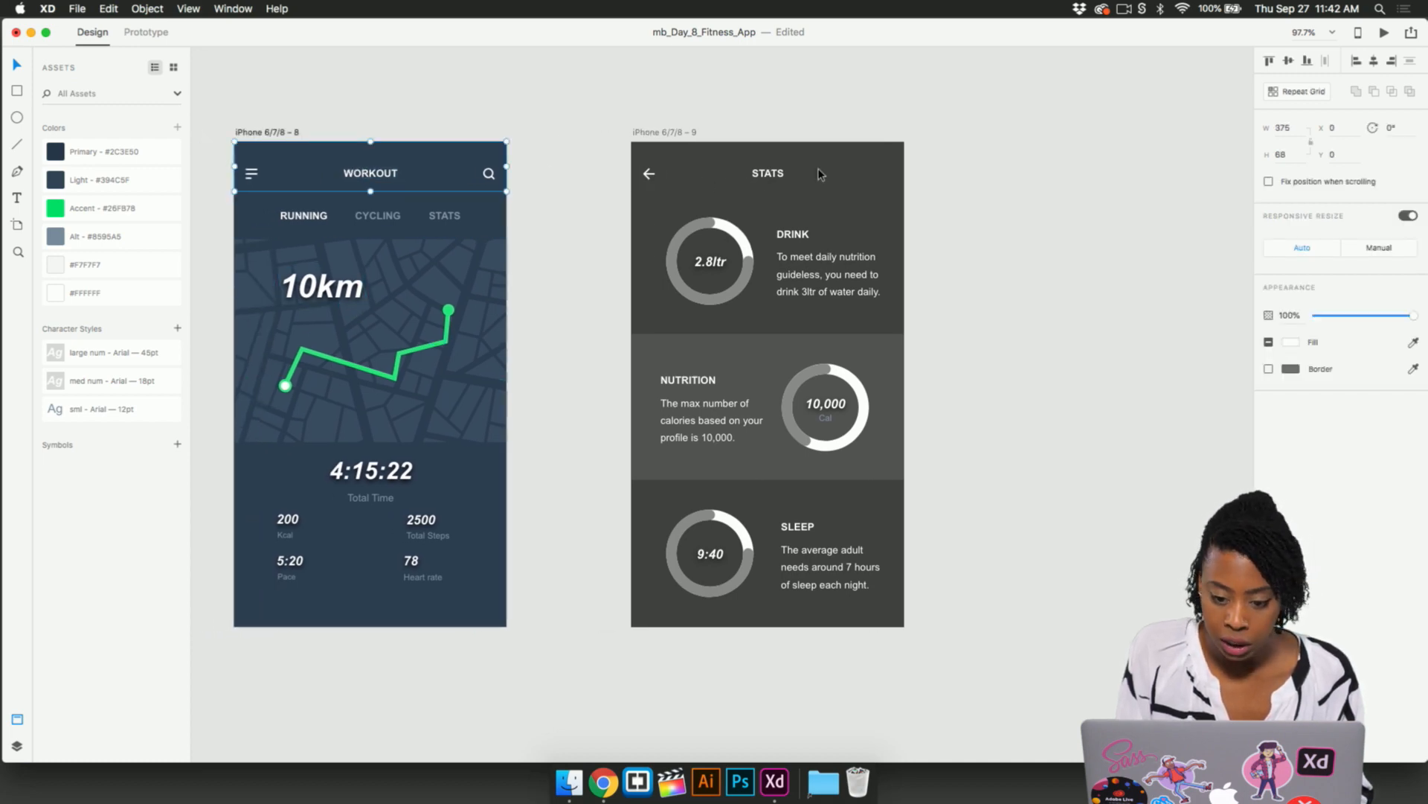
{"action": "left_click", "coordinate": [775, 174]}
{"action": "scroll", "coordinate": [774, 176], "scroll_direction": "left", "scroll_amount": 10}
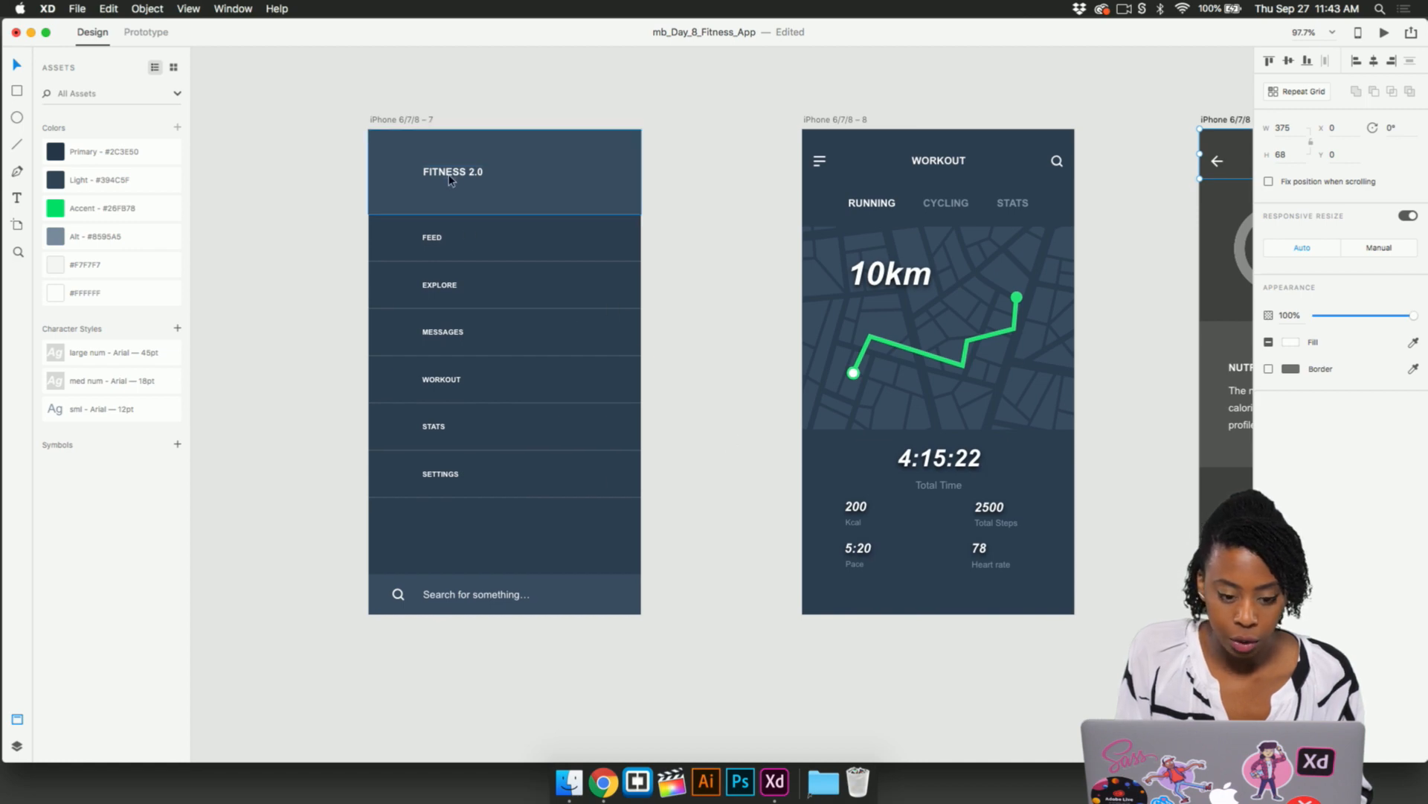
{"action": "scroll", "coordinate": [504, 186], "scroll_direction": "right", "scroll_amount": 10}
{"action": "scroll", "coordinate": [613, 139], "scroll_direction": "up", "scroll_amount": 5}
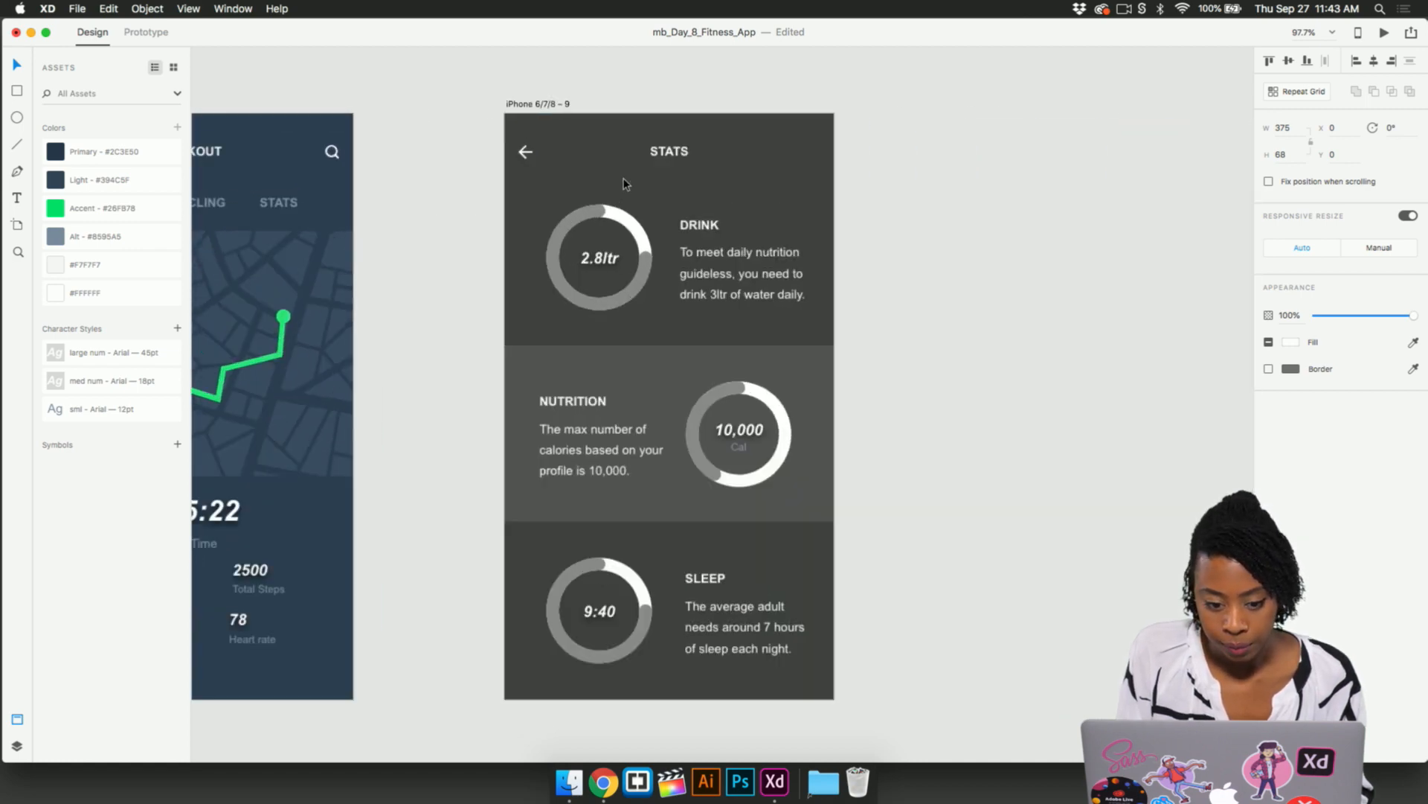
{"action": "key", "text": "super+z"}
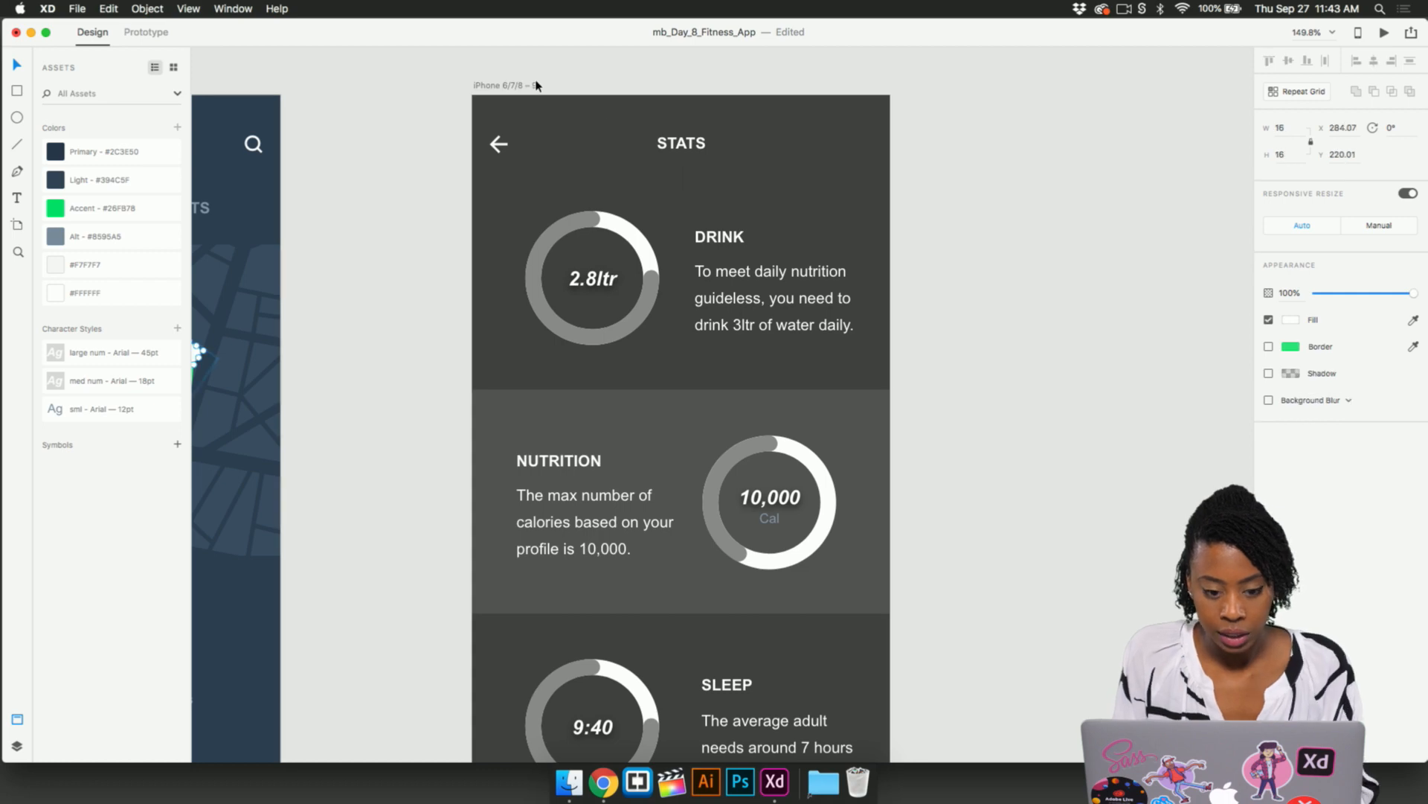
- Fill the STATS artboard background with the Primary color #2C3E50
{"action": "left_click", "coordinate": [528, 88]}
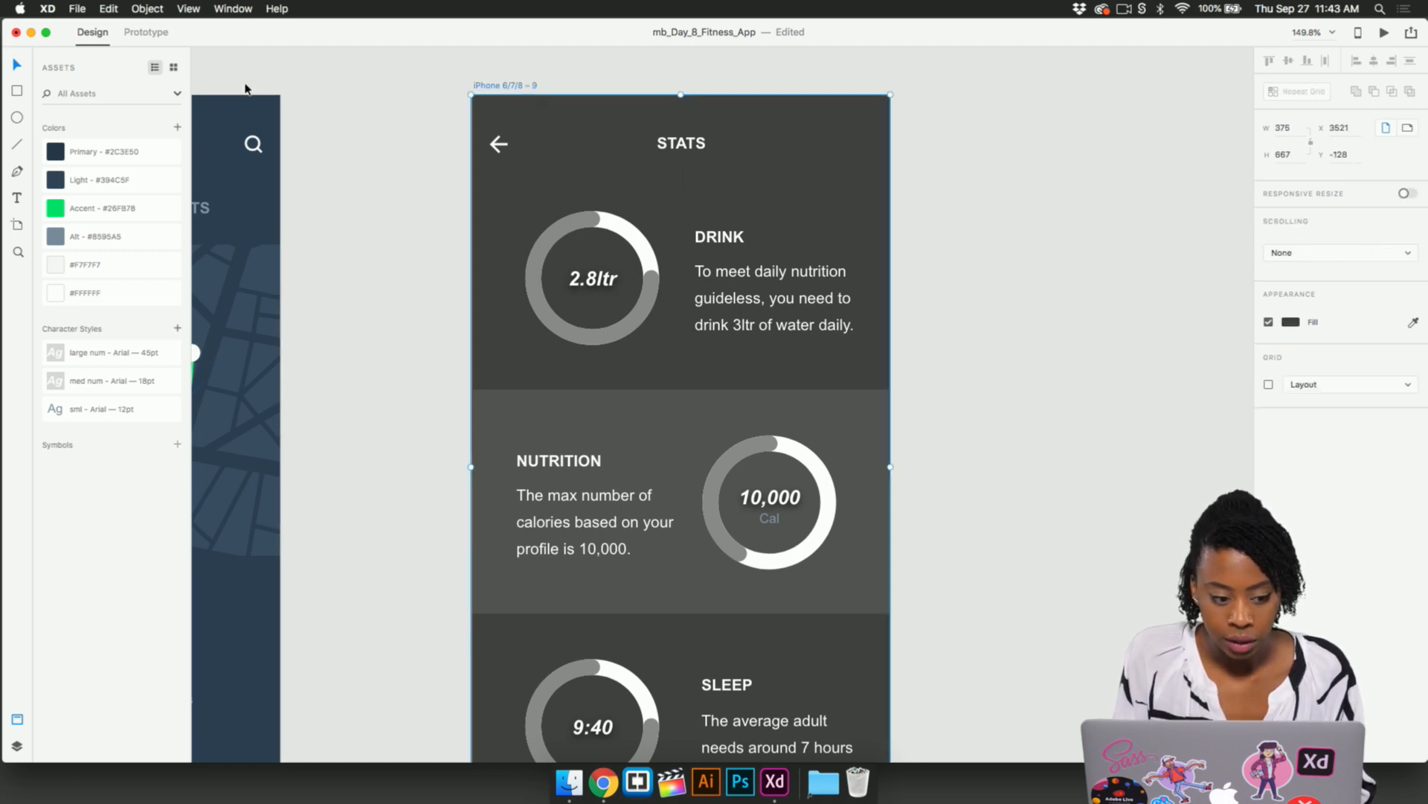
{"action": "left_click", "coordinate": [59, 155]}
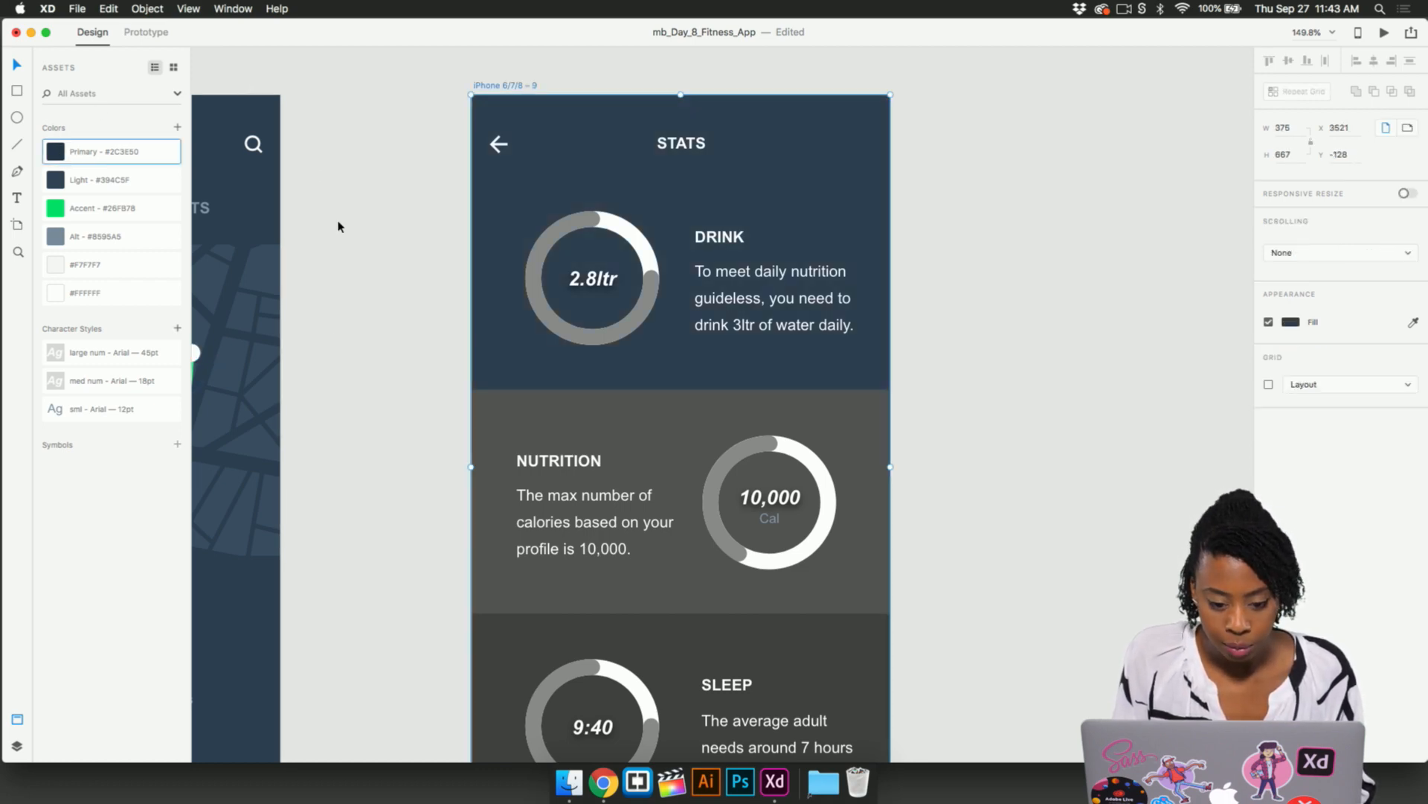
- Try to apply the Light color to the whole NUTRITION group on the STATS artboard, and undo it
{"action": "scroll", "coordinate": [358, 465], "scroll_direction": "down", "scroll_amount": 3}
{"action": "left_click", "coordinate": [526, 349]}
{"action": "double_click", "coordinate": [513, 356]}
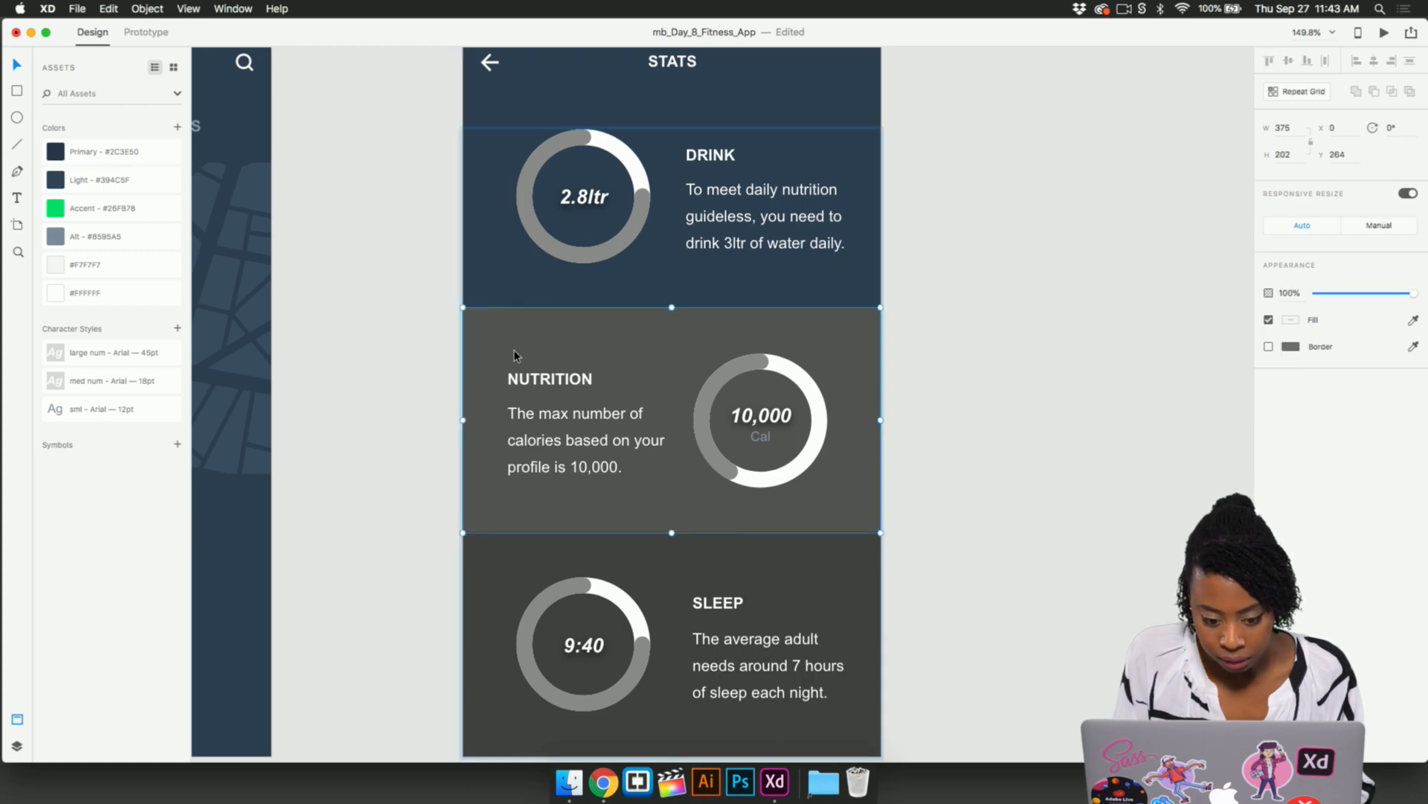
{"action": "left_click", "coordinate": [59, 182]}
{"action": "key", "text": "super+z"}
- Fill only the background rectangle of the NUTRITION section with the Light color
{"action": "double_click", "coordinate": [564, 336]}
{"action": "left_click", "coordinate": [405, 363]}
{"action": "left_click", "coordinate": [577, 342]}
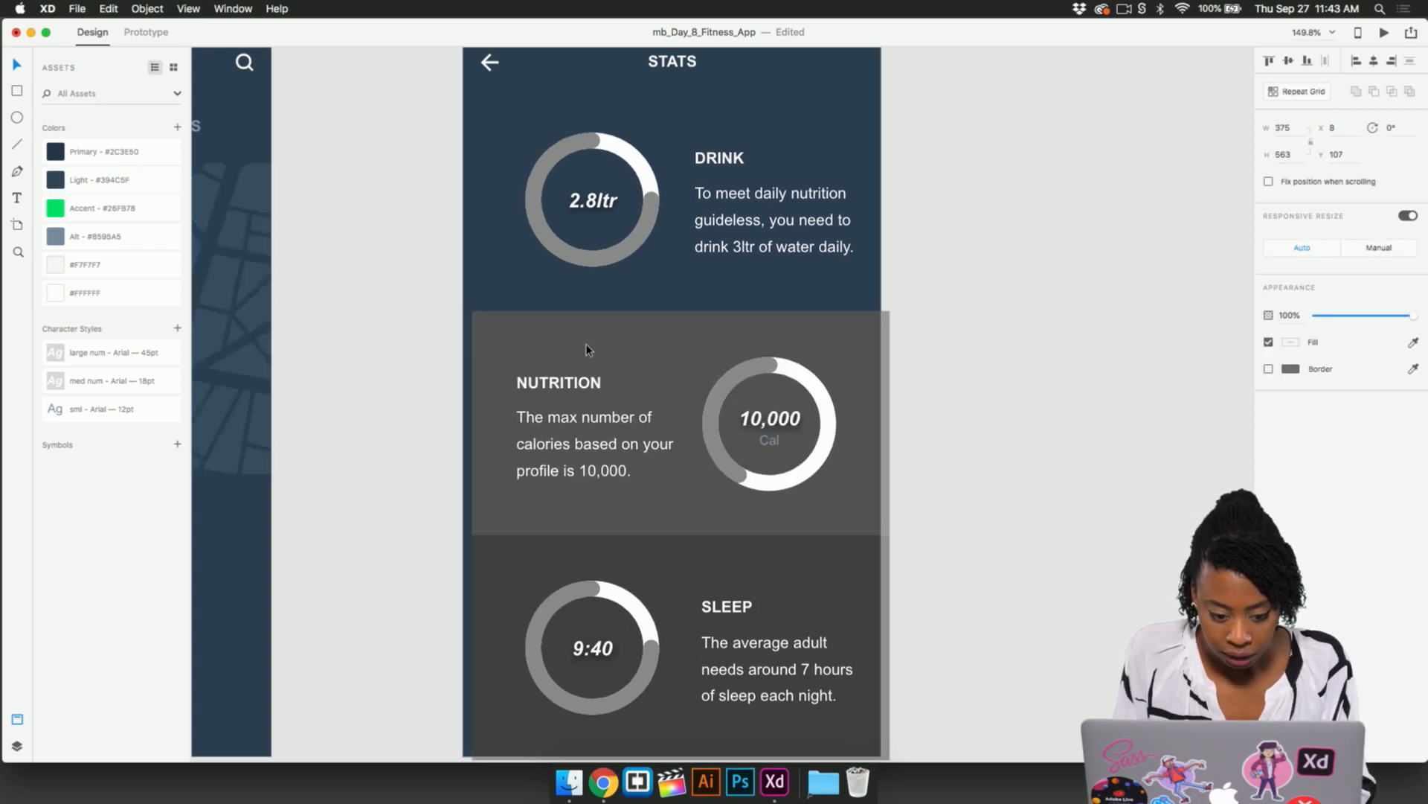
{"action": "double_click", "coordinate": [579, 339]}
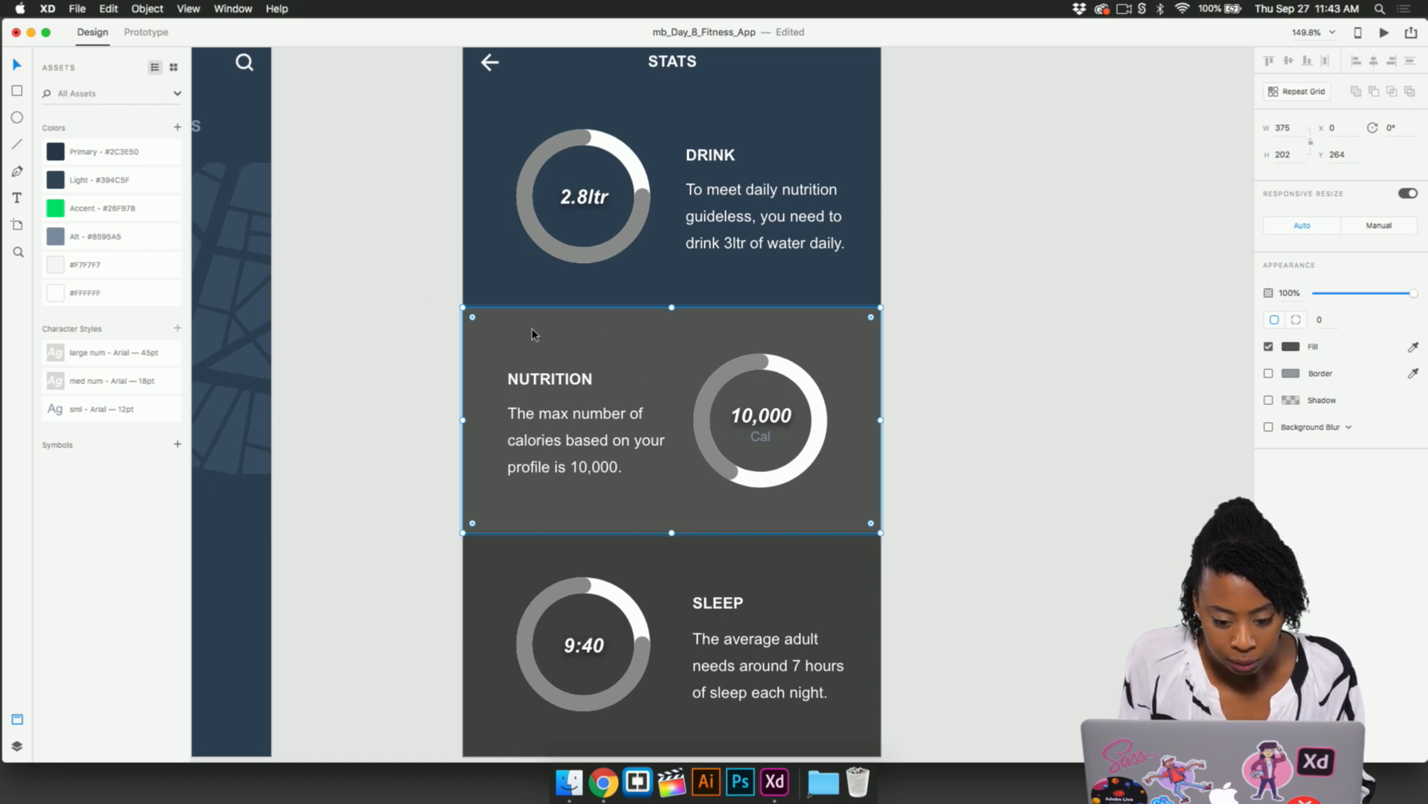
{"action": "left_click", "coordinate": [59, 184]}
{"action": "left_click", "coordinate": [351, 439]}
- Fill the background rectangle of the SLEEP section with the Primary color #2C3E50
{"action": "left_click", "coordinate": [495, 652]}
{"action": "left_click", "coordinate": [126, 160]}
{"action": "left_click", "coordinate": [422, 488]}
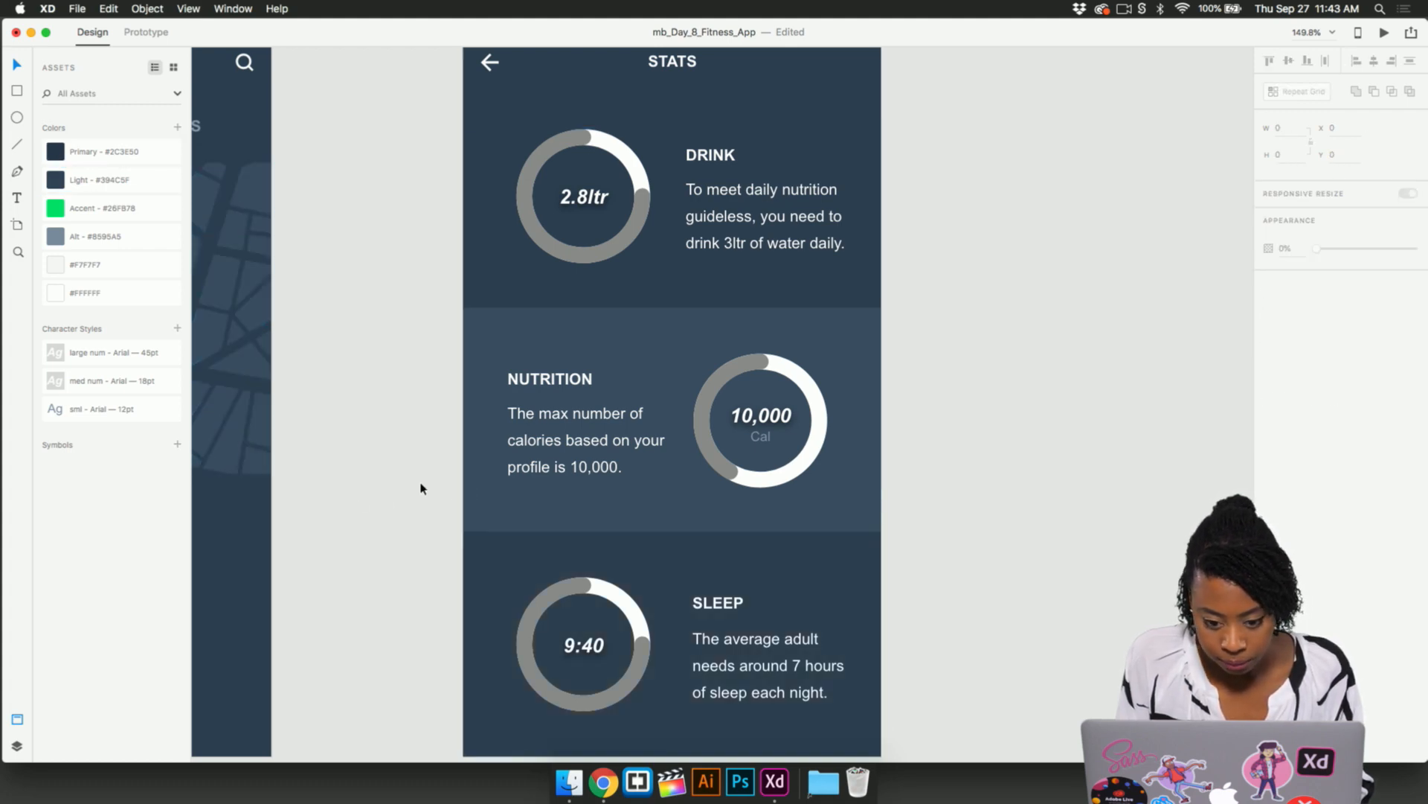
- Fill the grey progress arc of the DRINK ring on the STATS artboard with the Accent color
{"action": "scroll", "coordinate": [421, 488], "scroll_direction": "down", "scroll_amount": 5}
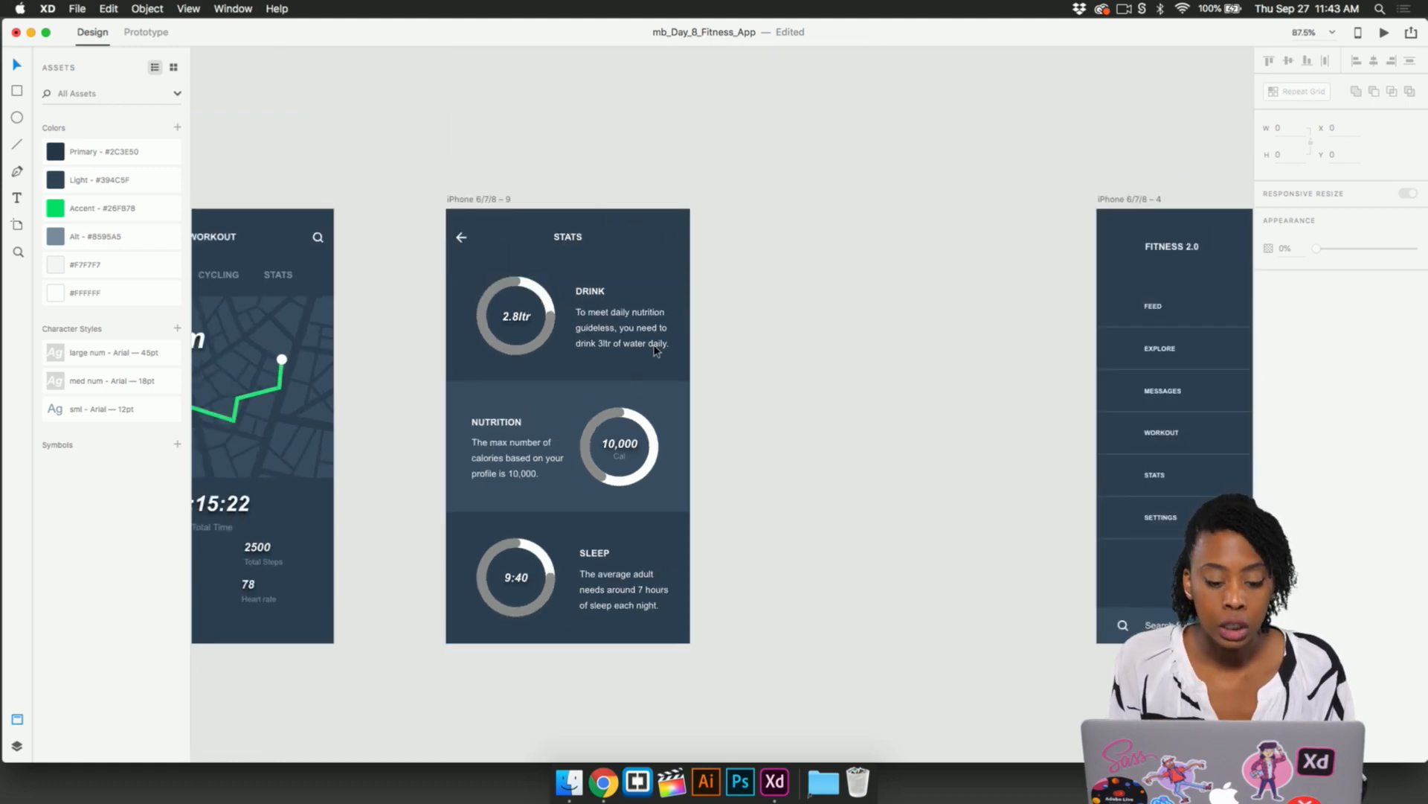
{"action": "left_click", "coordinate": [563, 407]}
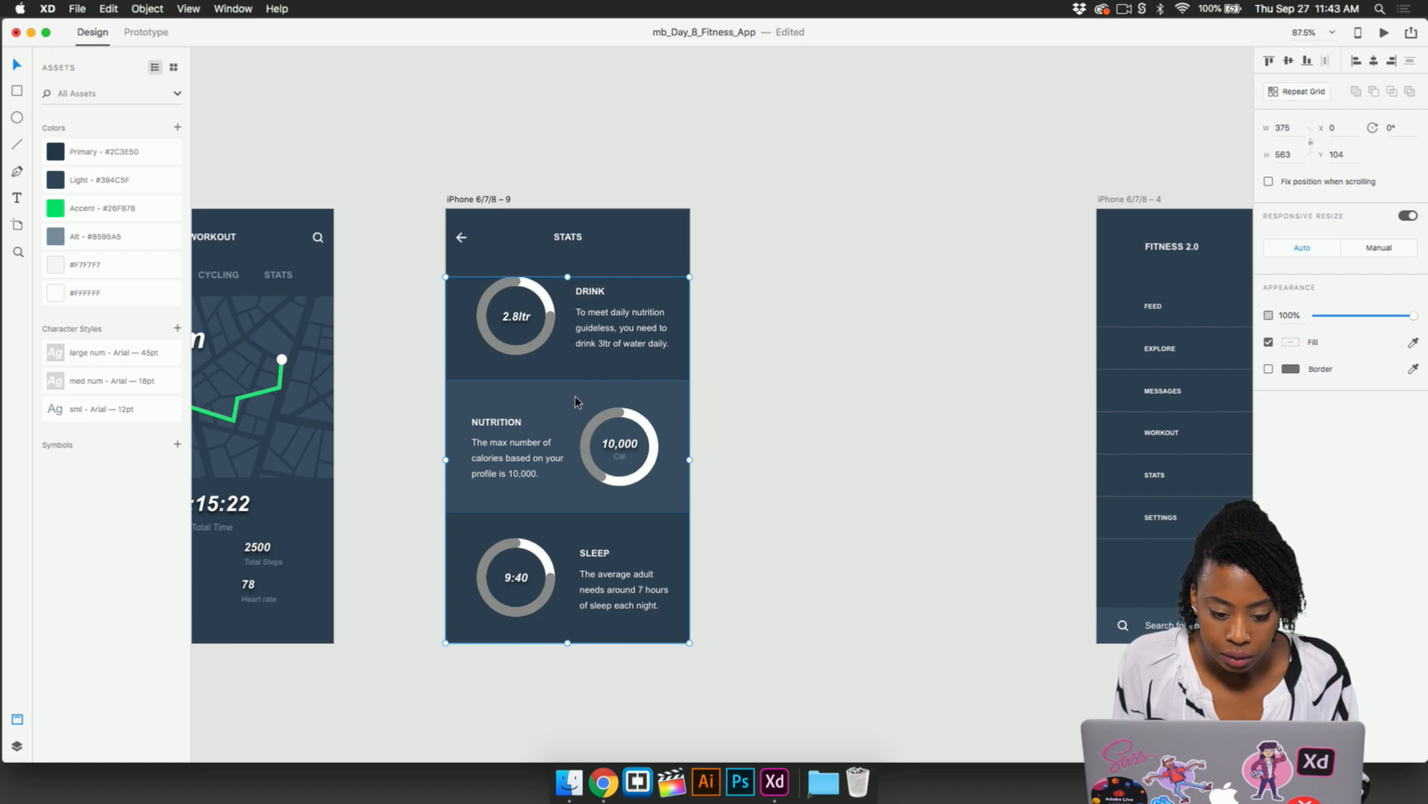
{"action": "left_click", "coordinate": [773, 431]}
{"action": "scroll", "coordinate": [675, 466], "scroll_direction": "left", "scroll_amount": 3}
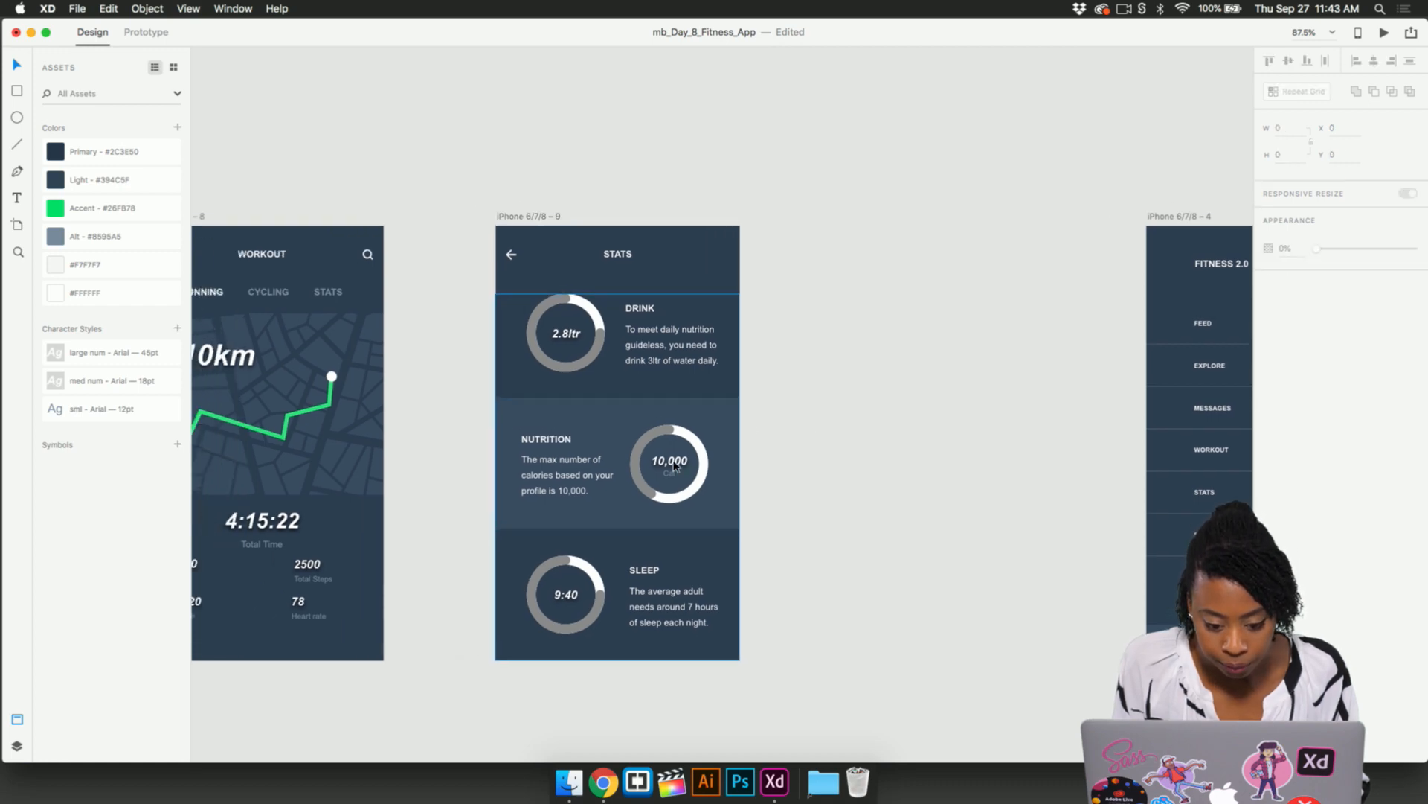
{"action": "scroll", "coordinate": [676, 466], "scroll_direction": "down", "scroll_amount": 2}
{"action": "scroll", "coordinate": [649, 299], "scroll_direction": "up", "scroll_amount": 5}
{"action": "scroll", "coordinate": [649, 300], "scroll_direction": "up", "scroll_amount": 3}
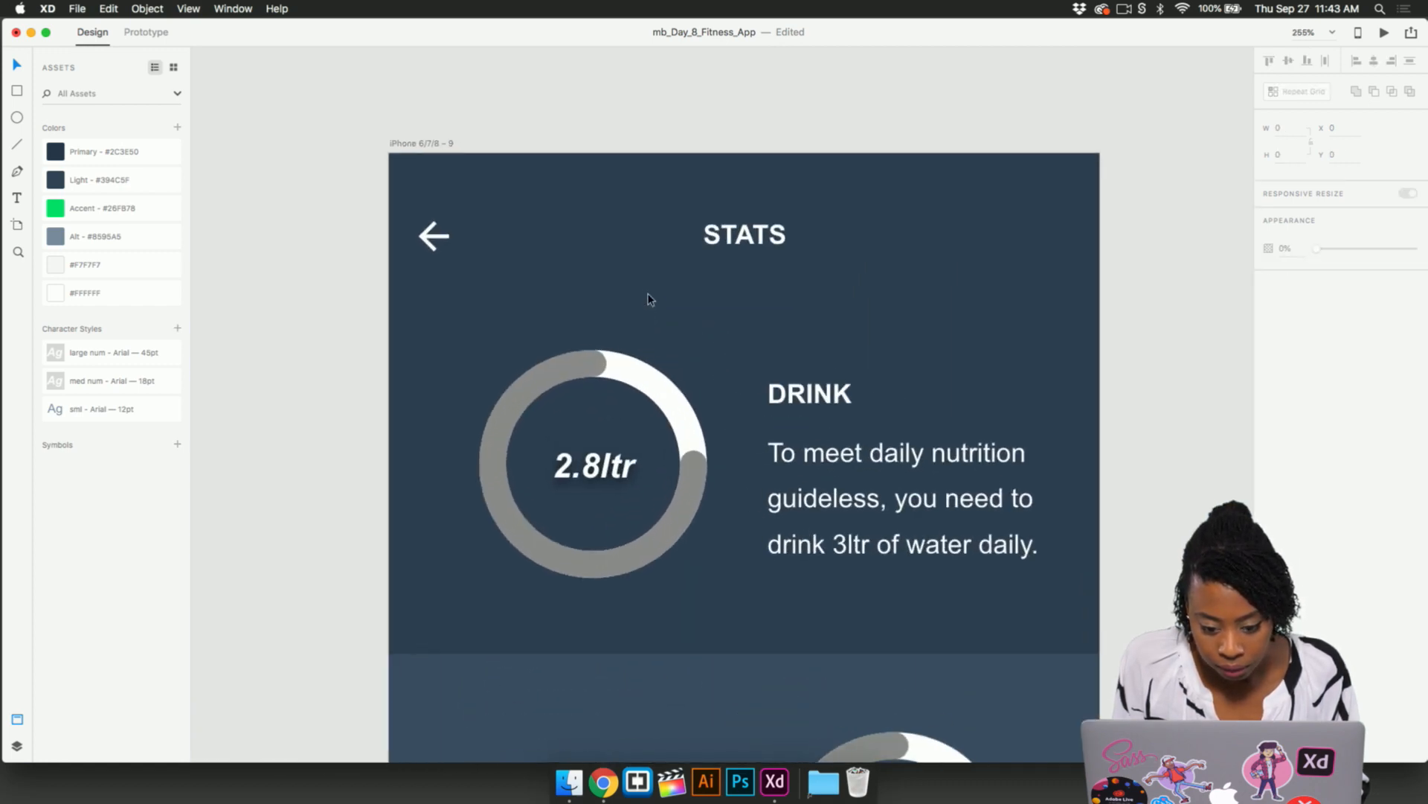
{"action": "left_click", "coordinate": [695, 501]}
{"action": "double_click", "coordinate": [694, 497]}
{"action": "double_click", "coordinate": [692, 509]}
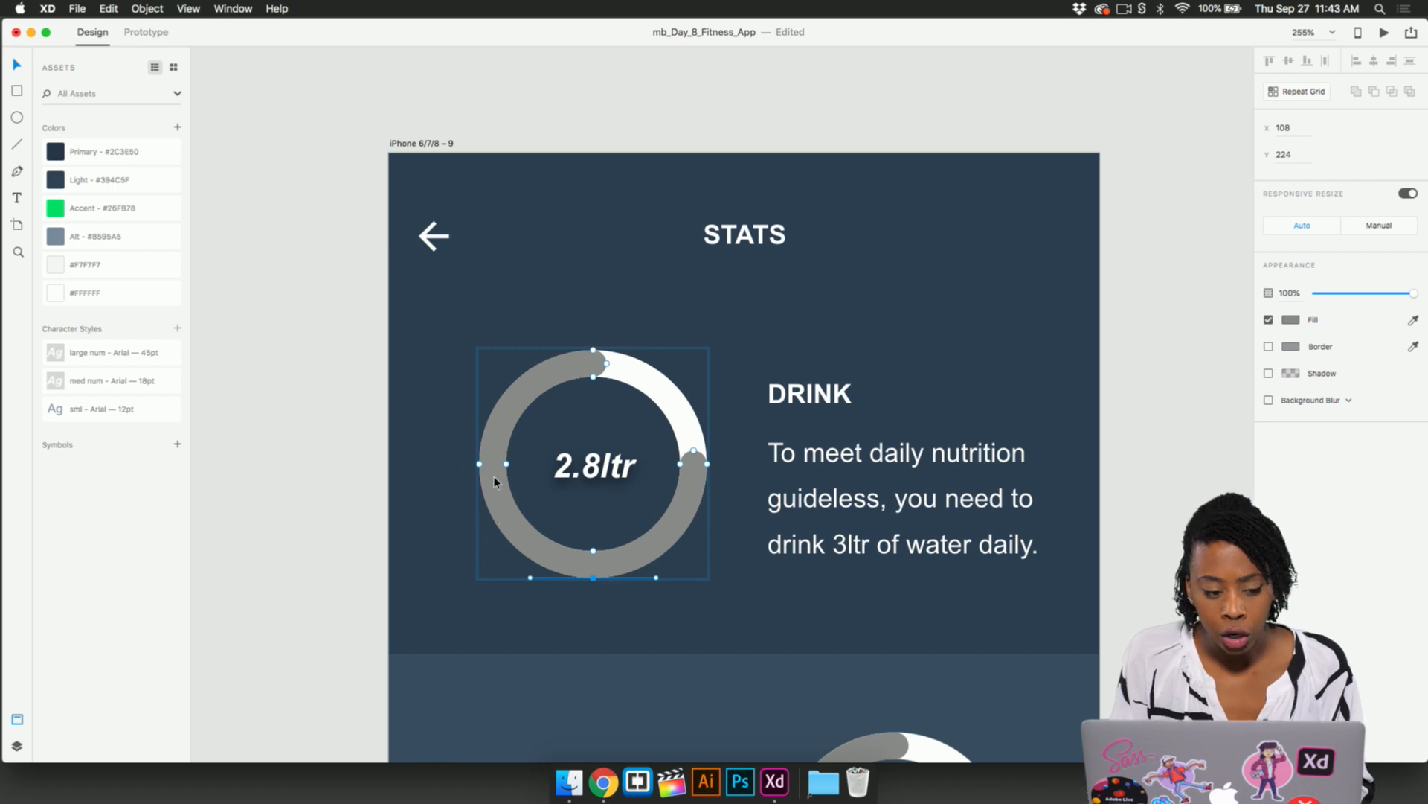
{"action": "left_click", "coordinate": [56, 214]}
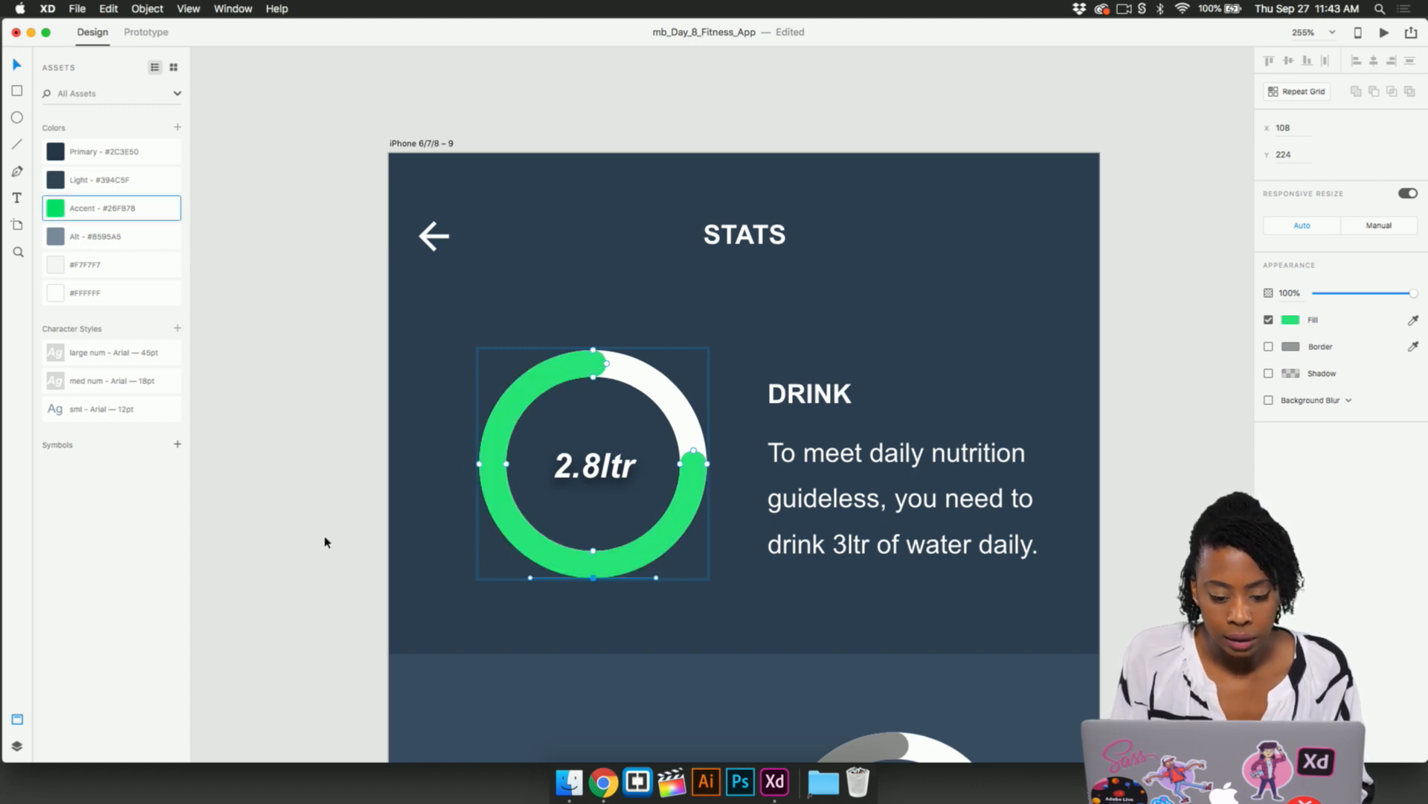
{"action": "left_click", "coordinate": [323, 554]}
- Fill the grey progress arc of the NUTRITION ring with the Accent color
{"action": "scroll", "coordinate": [831, 227], "scroll_direction": "down", "scroll_amount": 10}
{"action": "scroll", "coordinate": [831, 228], "scroll_direction": "up", "scroll_amount": 5}
{"action": "left_click", "coordinate": [756, 191]}
{"action": "double_click", "coordinate": [755, 192]}
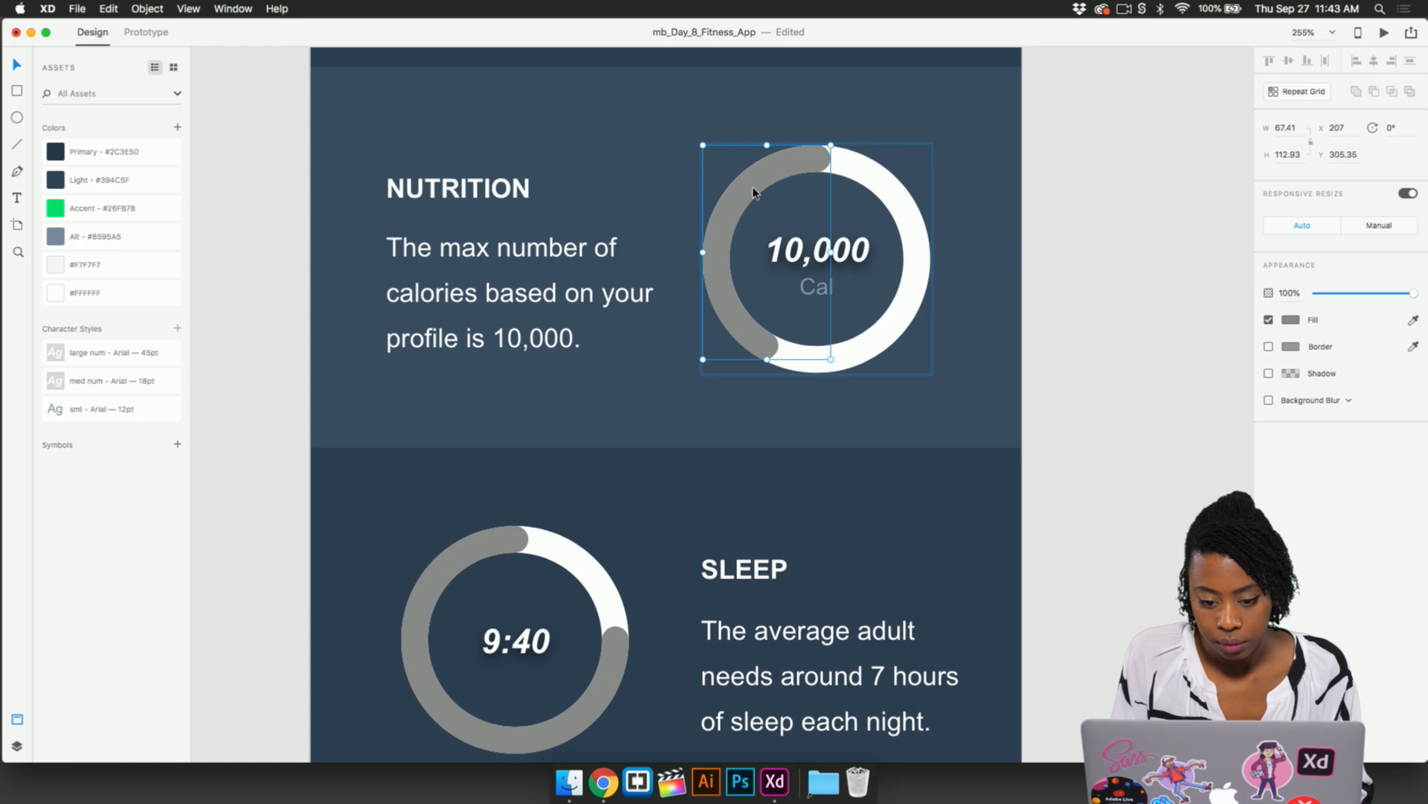
{"action": "left_click", "coordinate": [56, 210]}
- Fill the grey progress arc of the SLEEP ring with the Accent color
{"action": "left_click", "coordinate": [435, 570]}
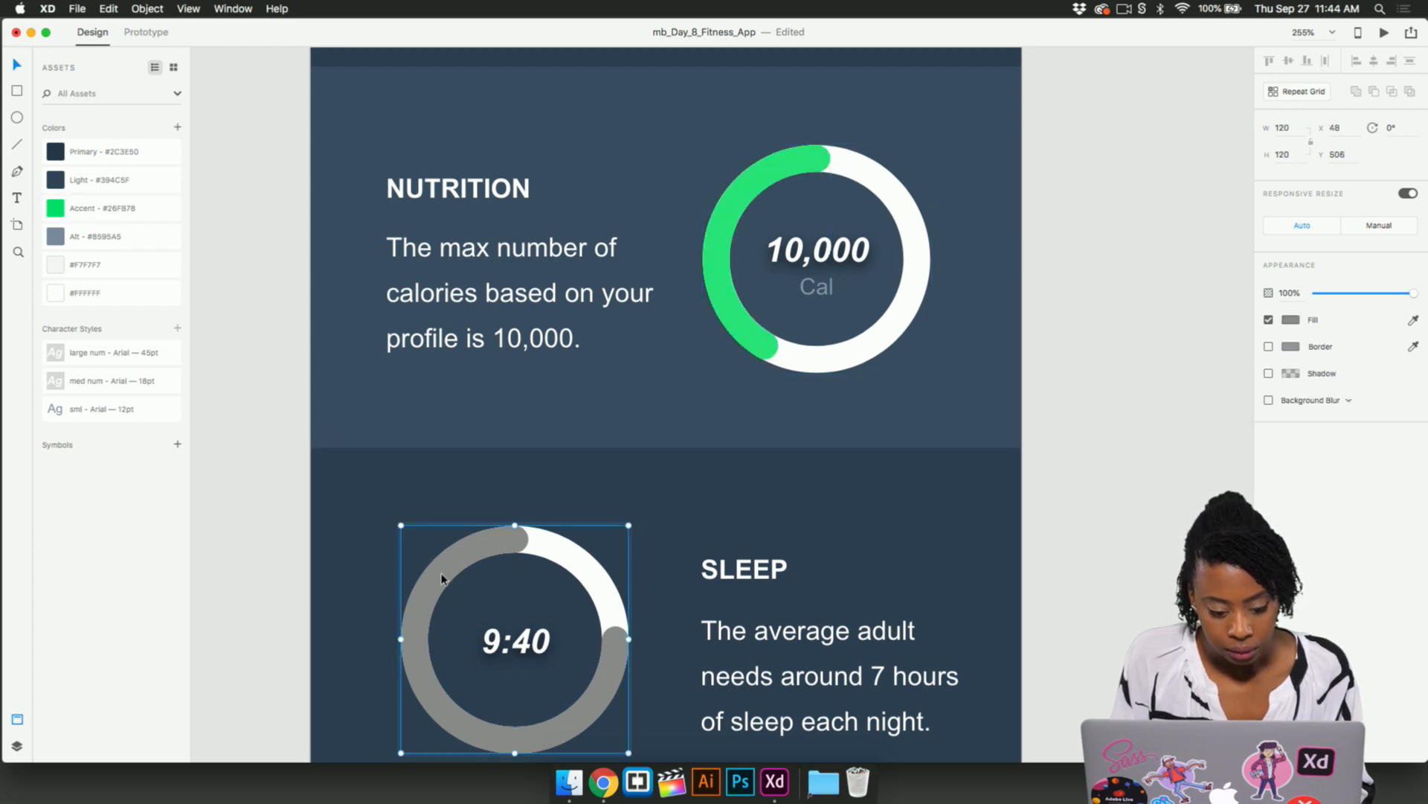
{"action": "left_click", "coordinate": [60, 208]}
{"action": "left_click", "coordinate": [225, 338]}
{"action": "scroll", "coordinate": [224, 337], "scroll_direction": "down", "scroll_amount": 5}
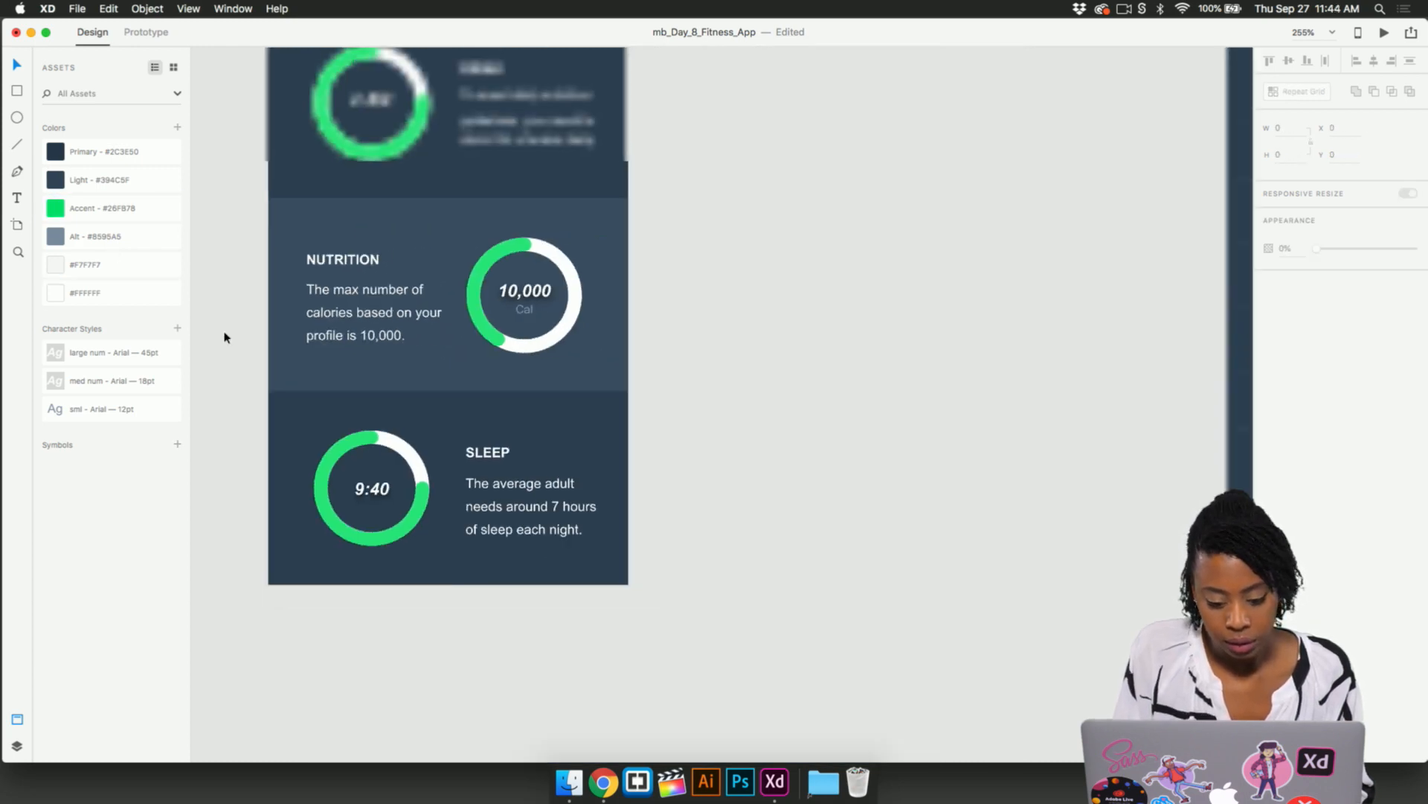
{"action": "scroll", "coordinate": [224, 337], "scroll_direction": "left", "scroll_amount": 8}
{"action": "scroll", "coordinate": [224, 332], "scroll_direction": "left", "scroll_amount": 4}
{"action": "scroll", "coordinate": [225, 332], "scroll_direction": "down", "scroll_amount": 3}
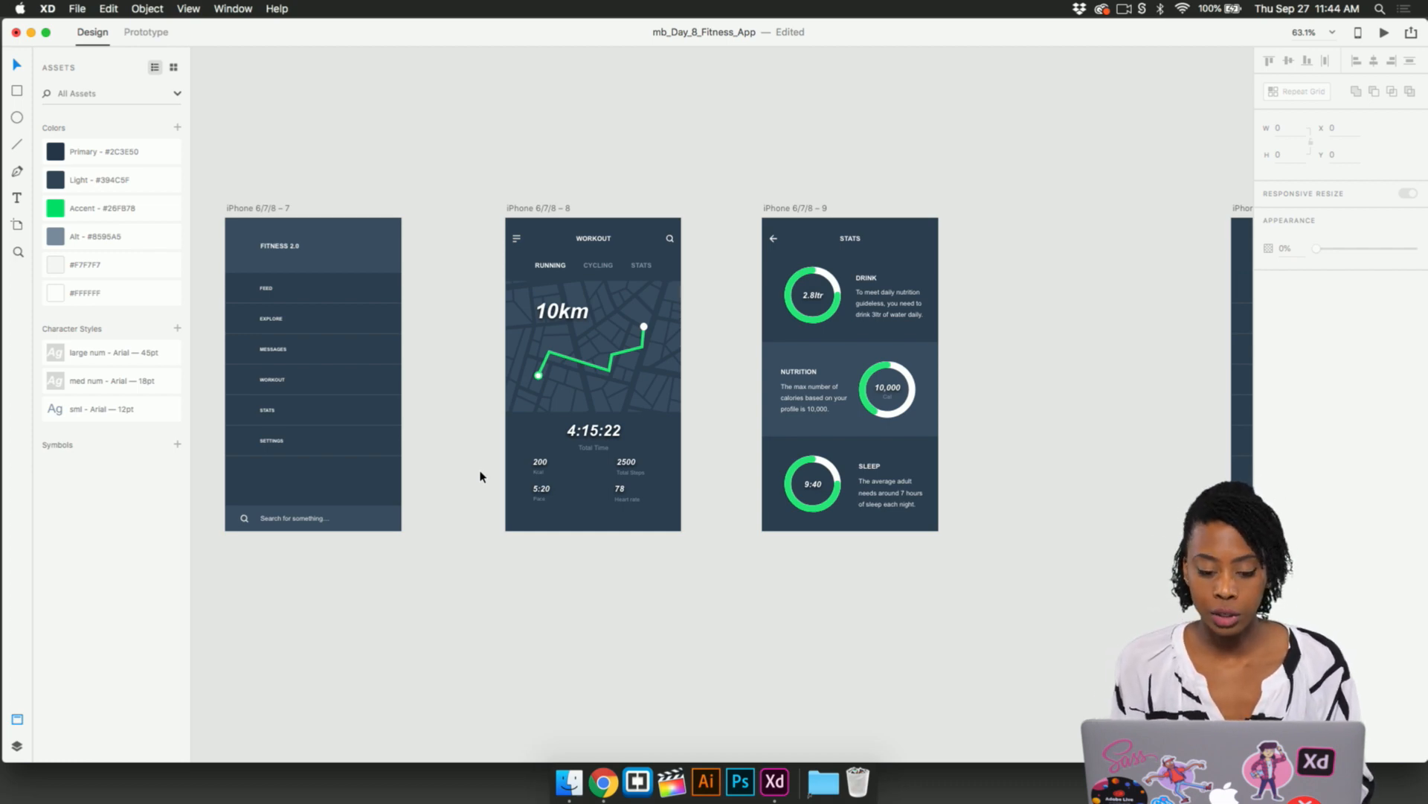
- Try to duplicate the whole route group on the WORKOUT map with a slight offset, and undo the duplicate
{"action": "scroll", "coordinate": [622, 369], "scroll_direction": "up", "scroll_amount": 6}
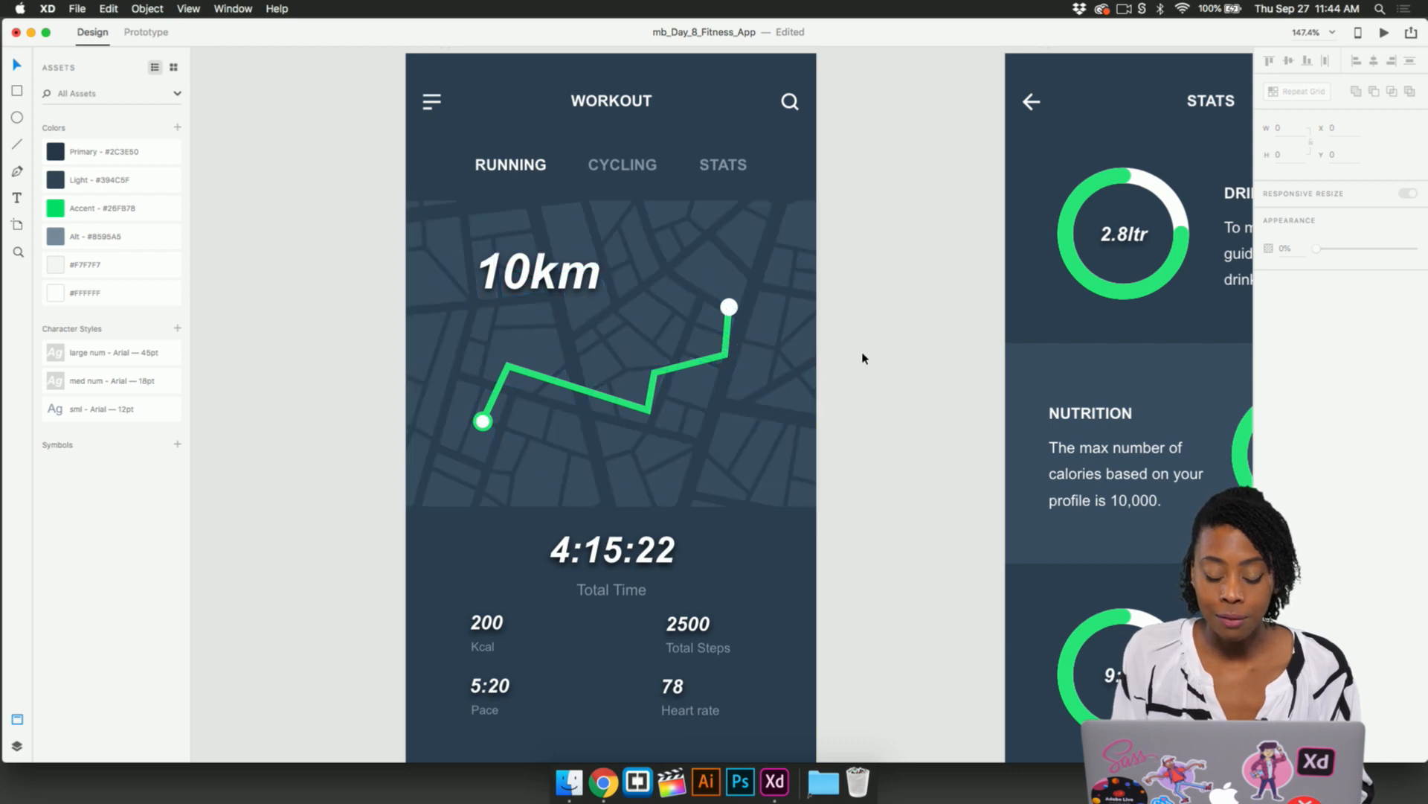
{"action": "scroll", "coordinate": [711, 322], "scroll_direction": "up", "scroll_amount": 4}
{"action": "scroll", "coordinate": [759, 378], "scroll_direction": "up", "scroll_amount": 5}
{"action": "left_click", "coordinate": [747, 425]}
{"action": "double_click", "coordinate": [746, 425]}
{"action": "scroll", "coordinate": [709, 490], "scroll_direction": "left", "scroll_amount": 2}
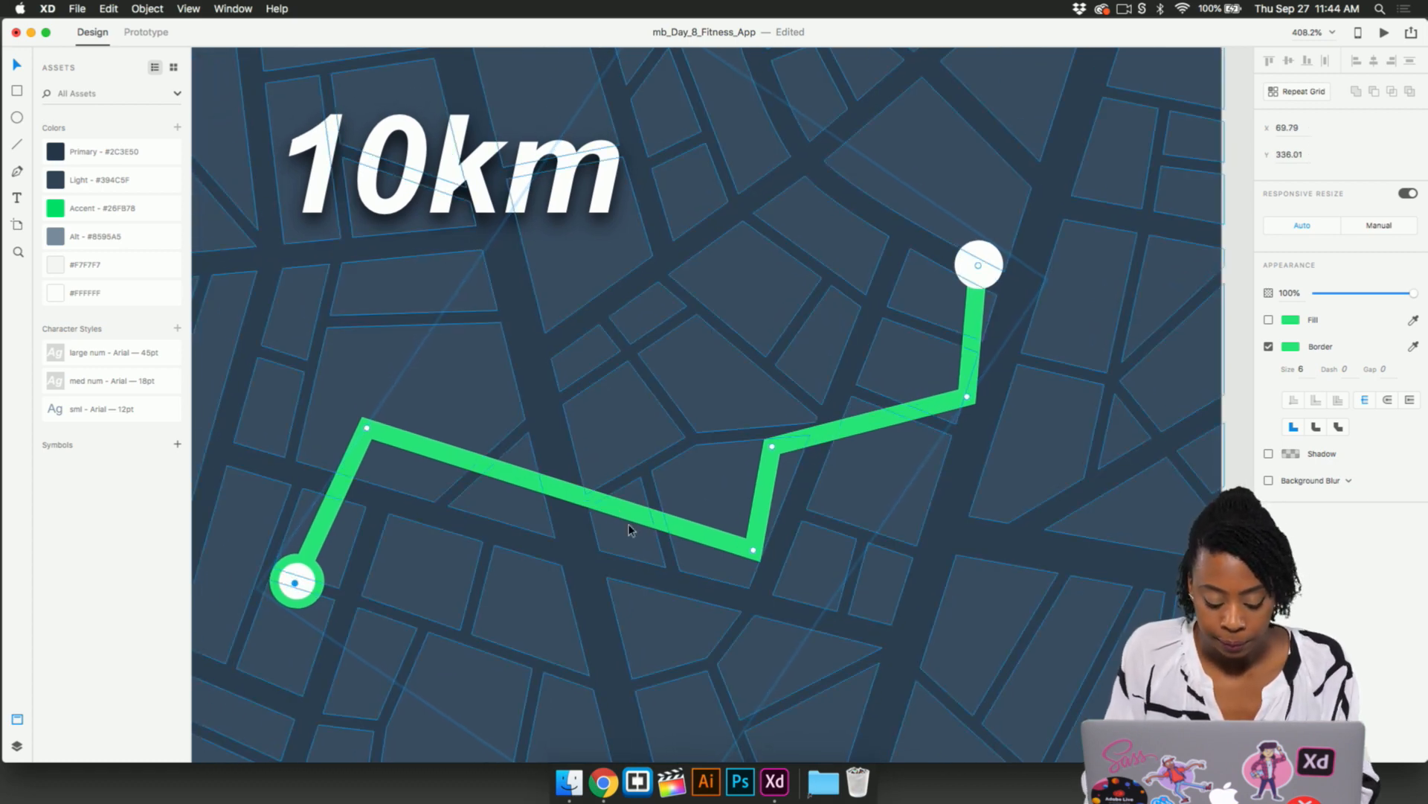
{"action": "key", "text": "p"}
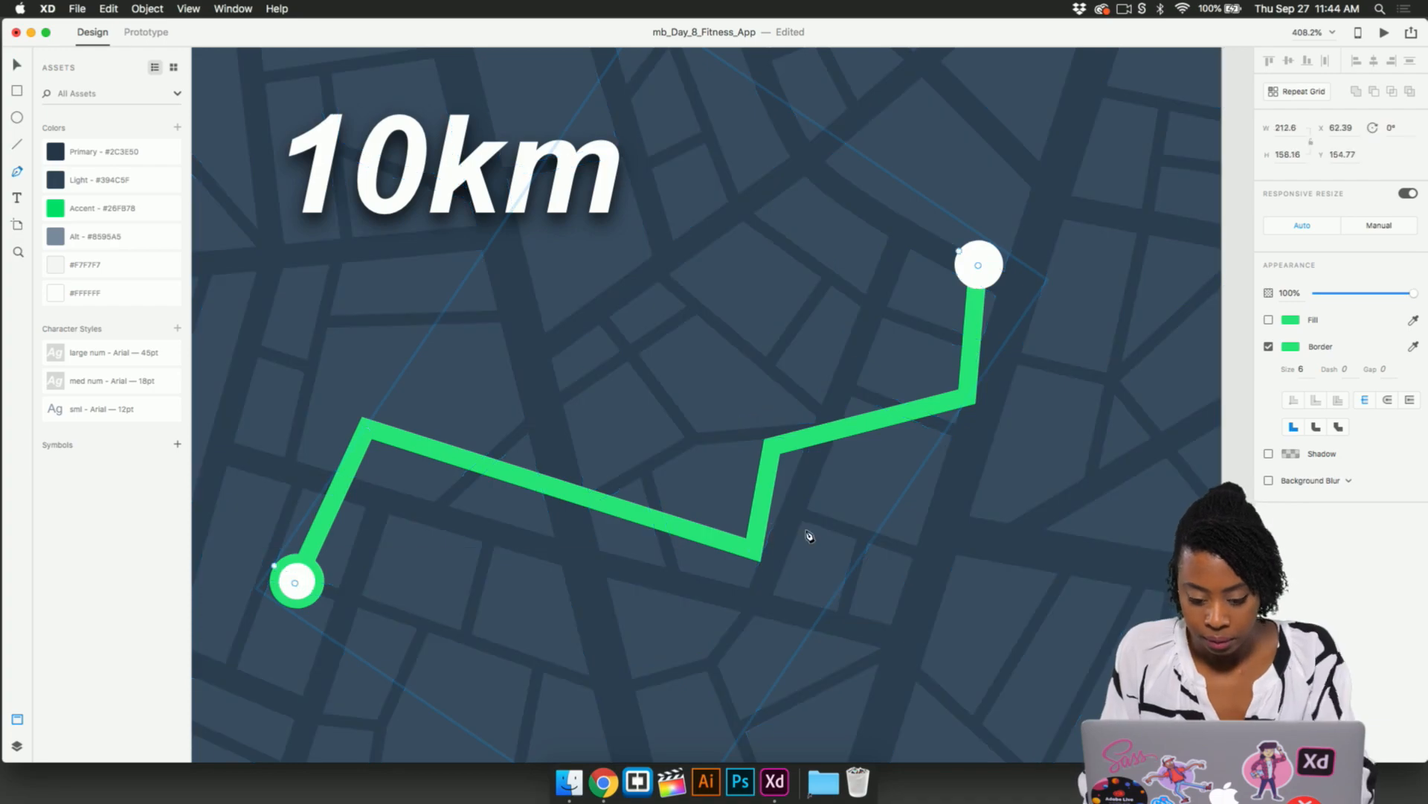
{"action": "key", "text": "v"}
{"action": "double_click", "coordinate": [735, 555]}
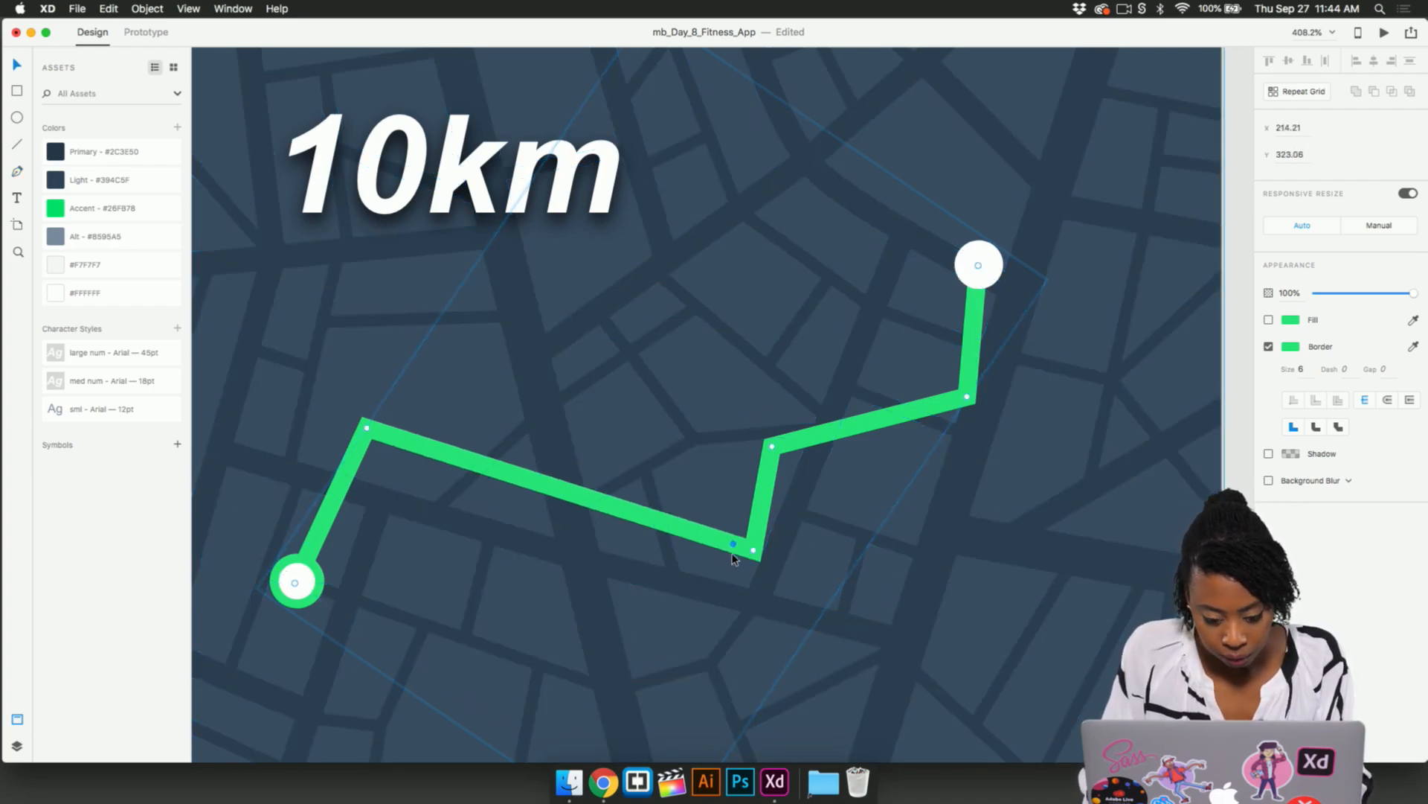
{"action": "key", "text": "Escape"}
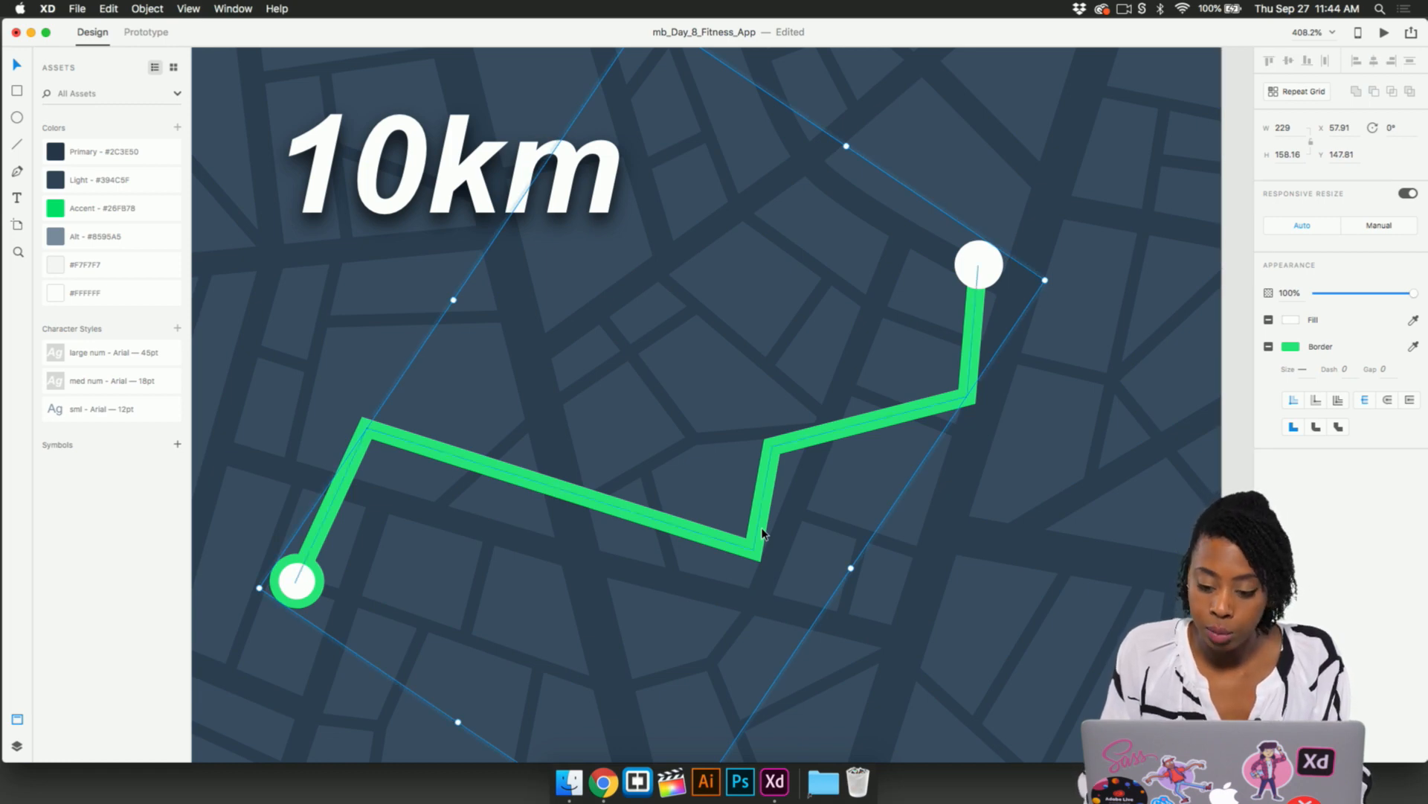
{"action": "left_click_drag", "start_coordinate": [757, 516], "coordinate": [780, 543]}
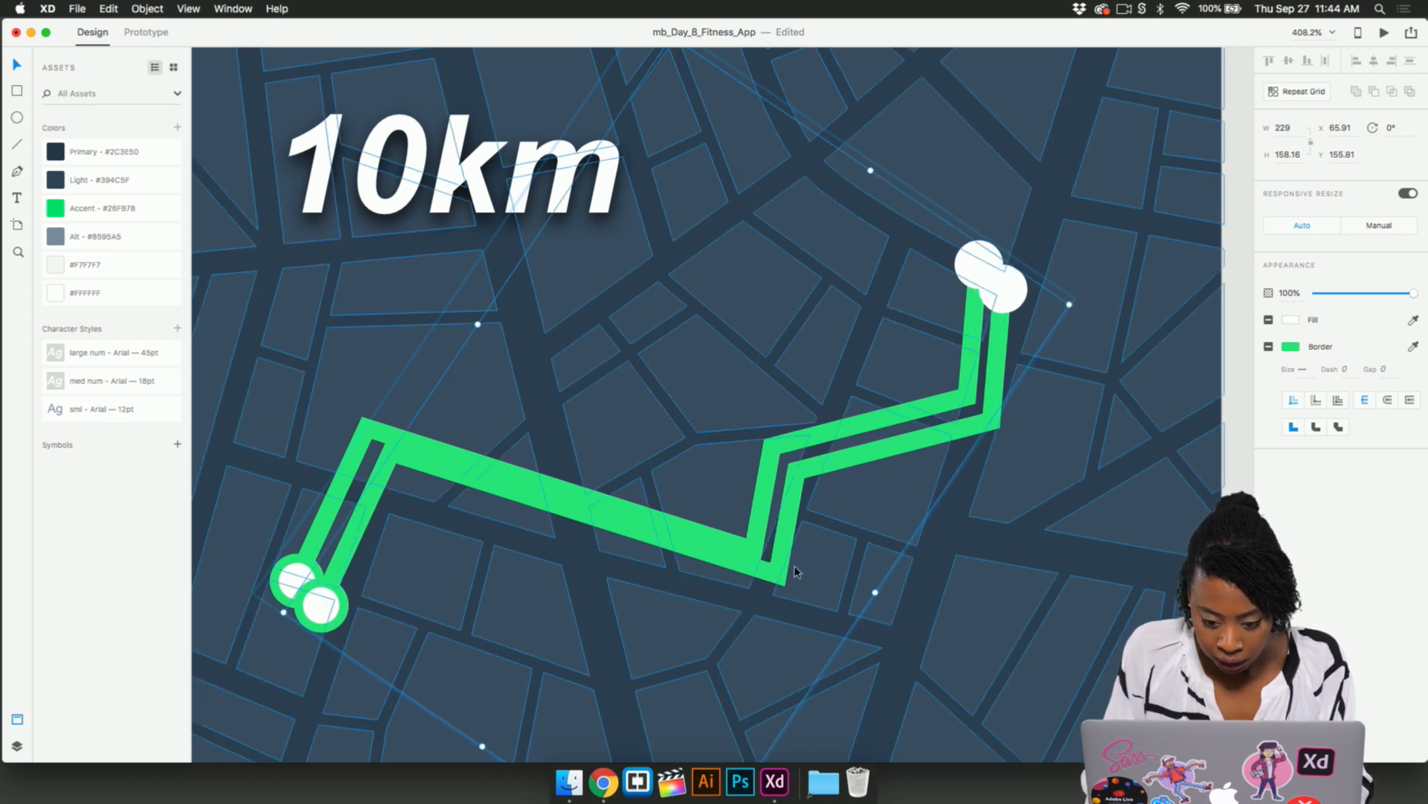
{"action": "key", "text": "super+z"}
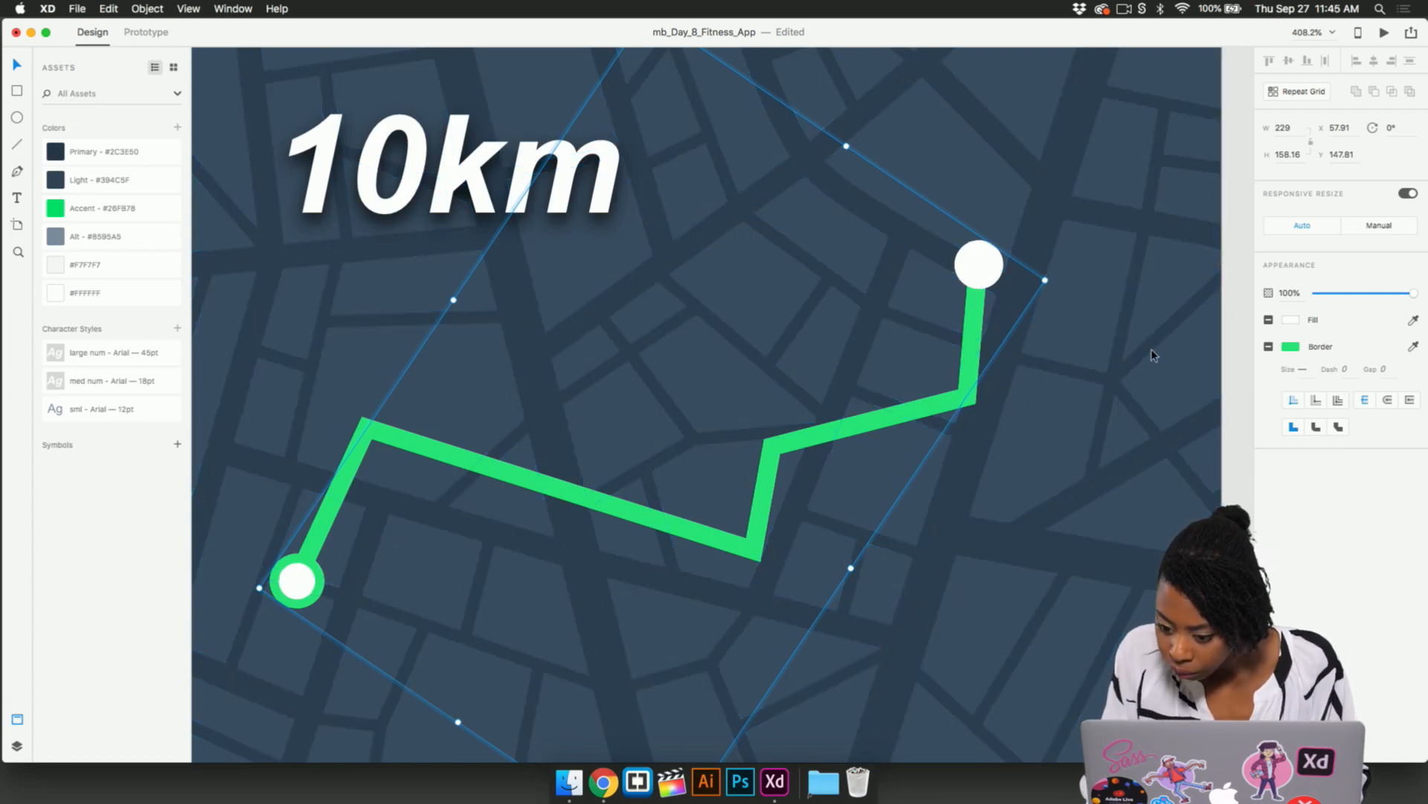
- Duplicate only the green route line on the WORKOUT map with a slight offset and apply an Object Blur to the copy
{"action": "double_click", "coordinate": [967, 367]}
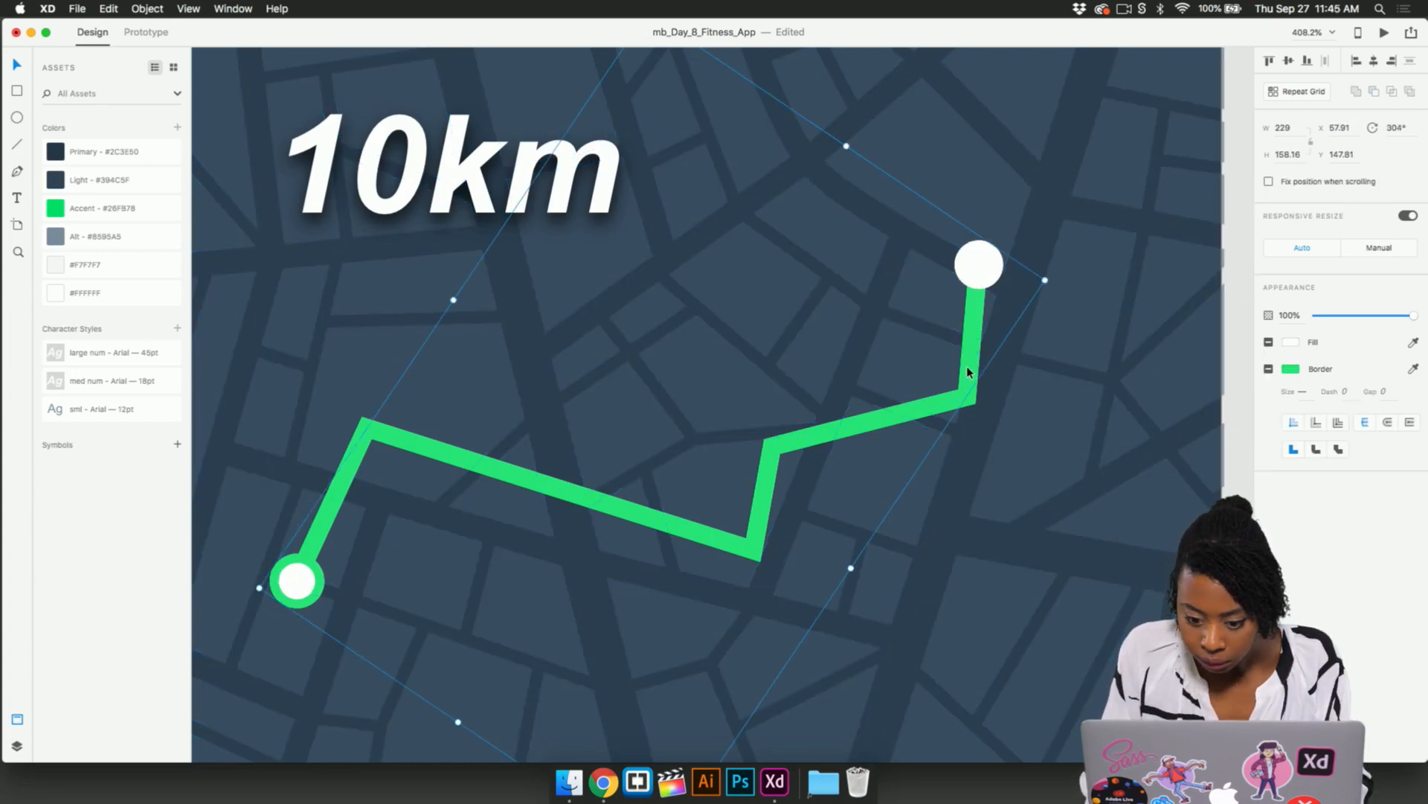
{"action": "mouse_move", "coordinate": [969, 372]}
{"action": "left_mouse_down"}
{"action": "mouse_move", "coordinate": [972, 393]}
{"action": "mouse_move", "coordinate": [976, 365]}
{"action": "mouse_move", "coordinate": [927, 353]}
{"action": "mouse_move", "coordinate": [946, 337]}
{"action": "mouse_move", "coordinate": [973, 356]}
{"action": "left_mouse_up"}
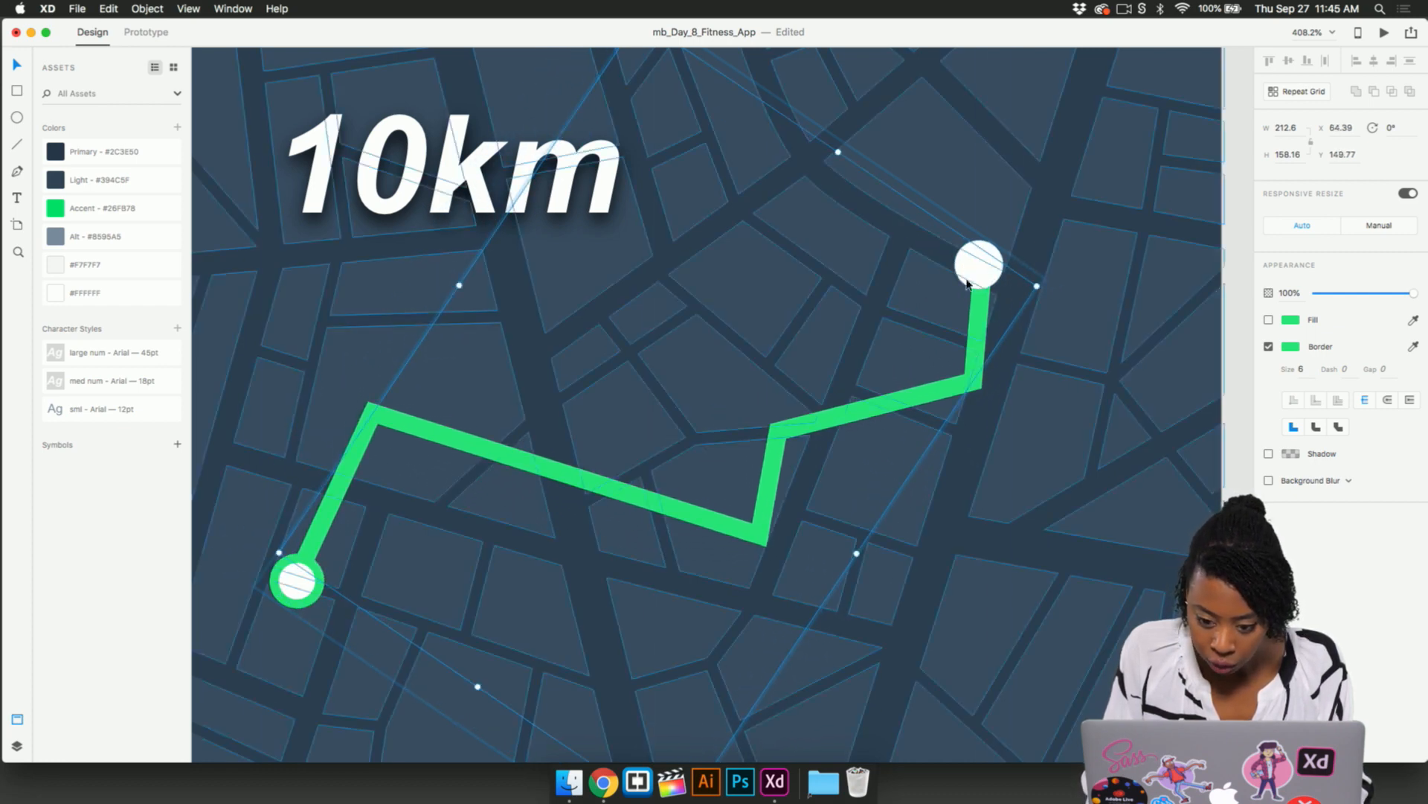
{"action": "left_click_drag", "start_coordinate": [606, 491], "coordinate": [615, 512]}
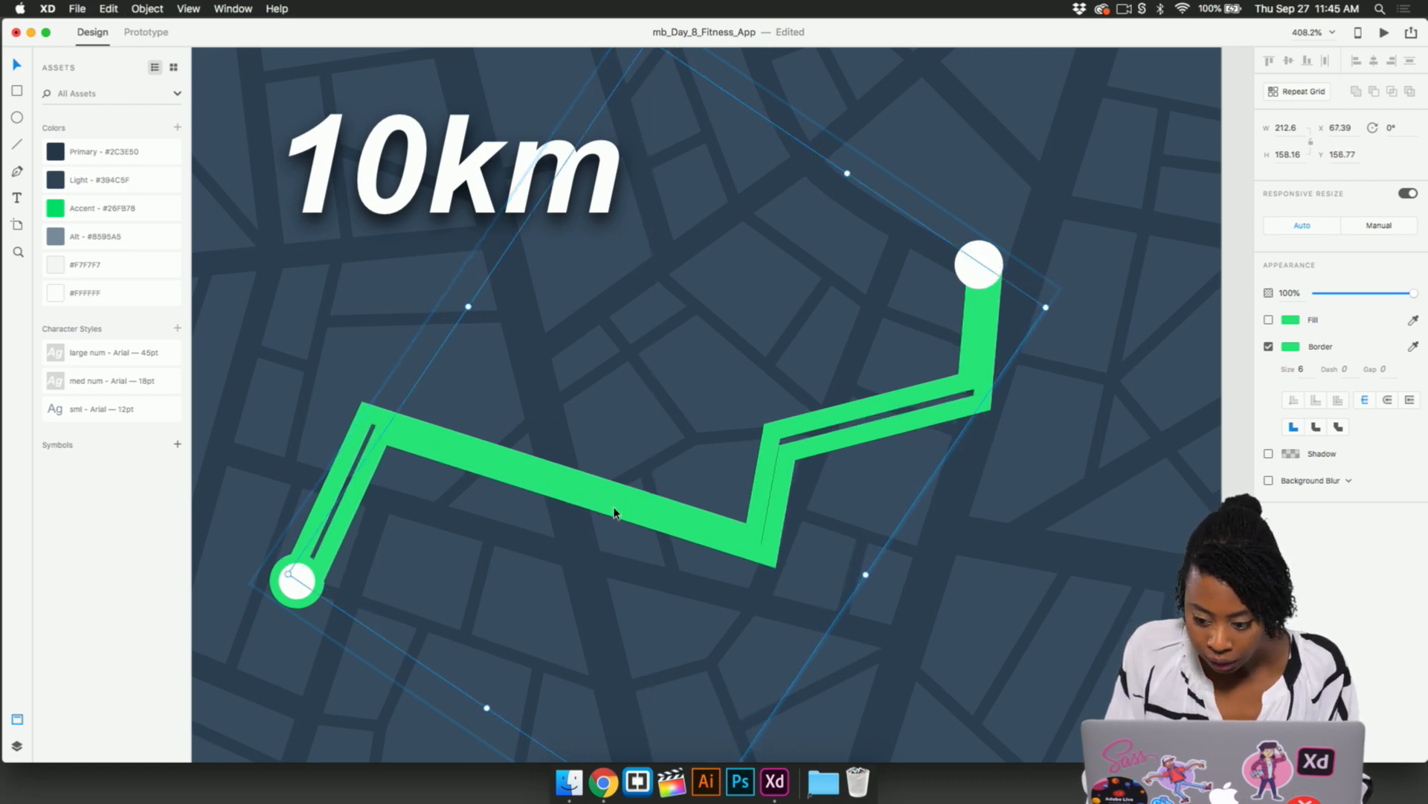
{"action": "left_click", "coordinate": [1346, 482]}
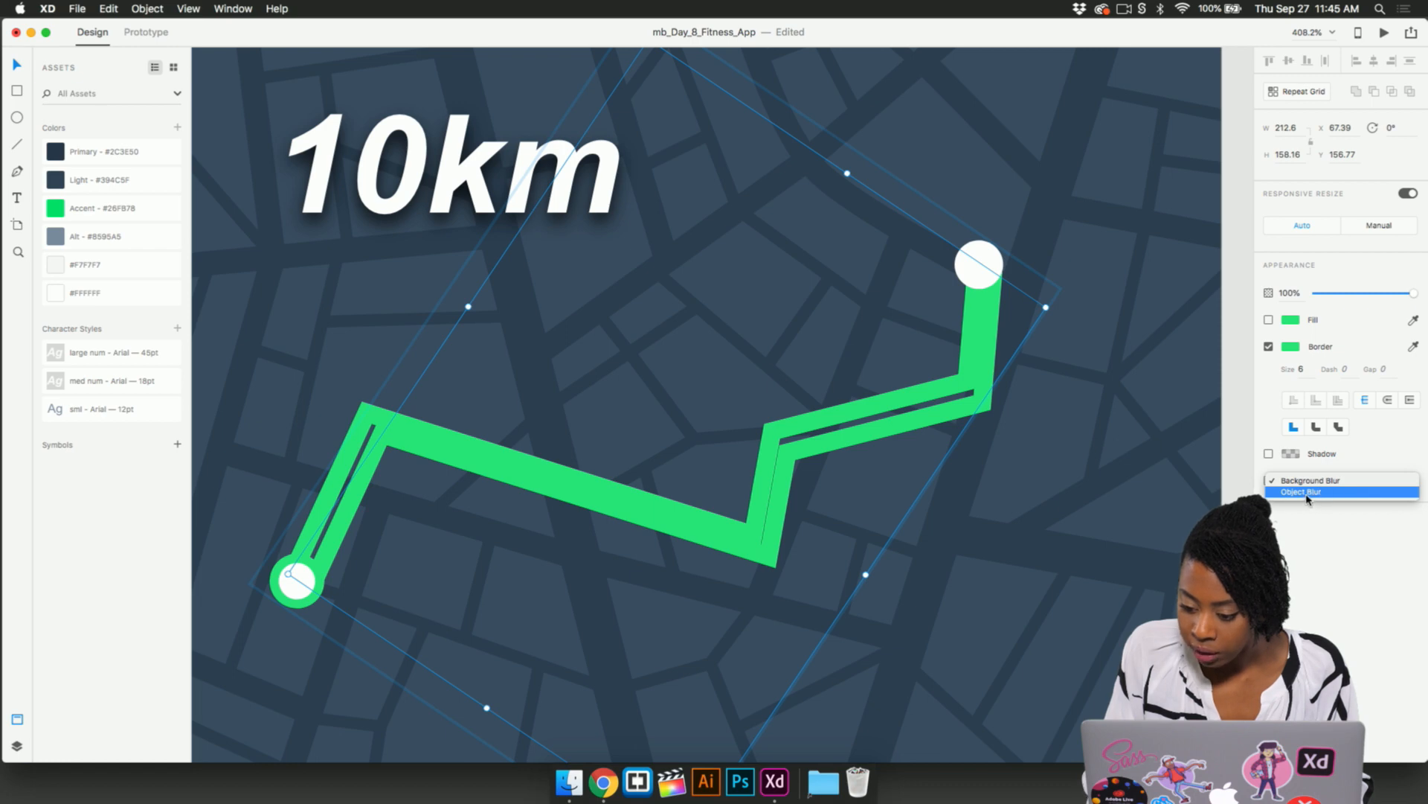
{"action": "left_click", "coordinate": [1307, 491]}
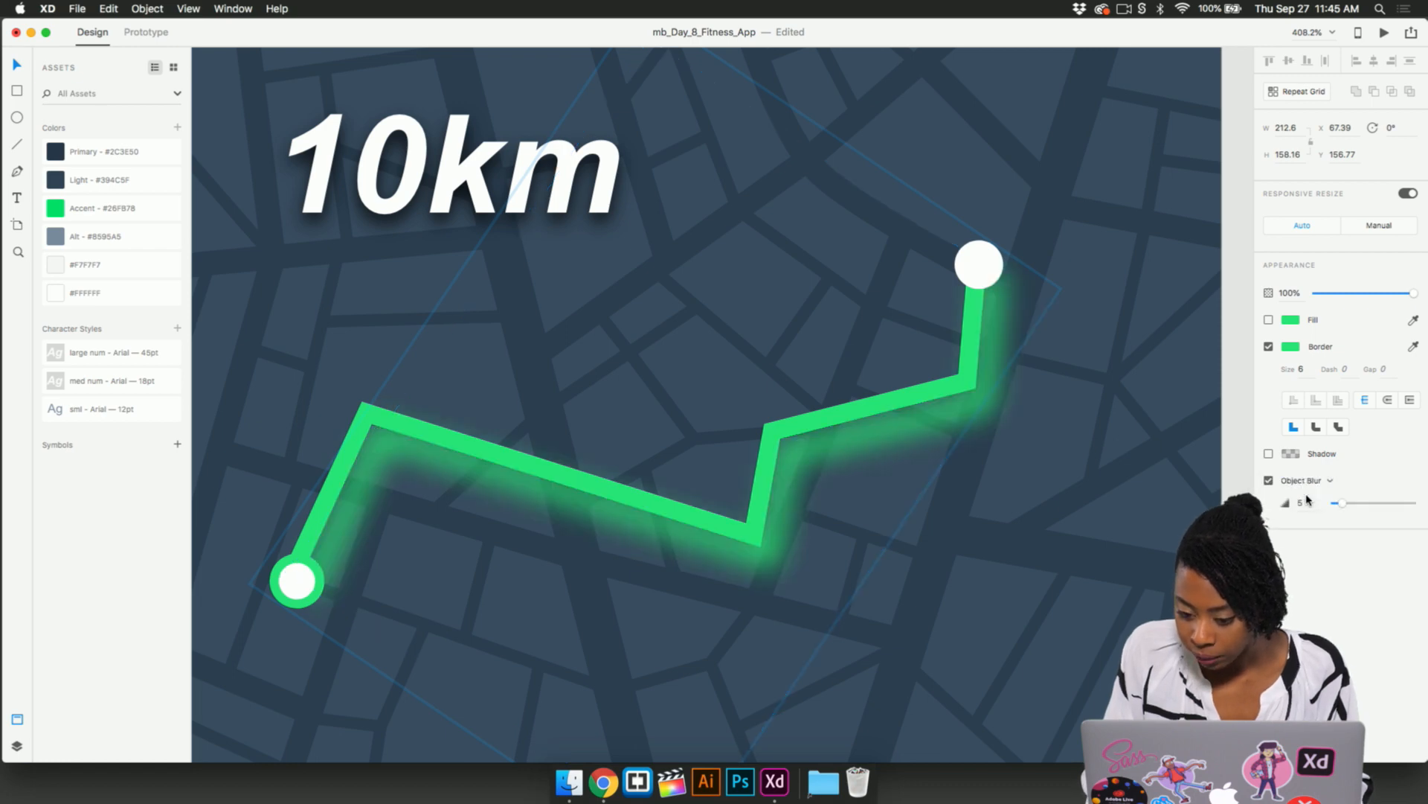
- Align the blurred copy with the sharp green route line so it forms a glow around it
{"action": "left_click_drag", "start_coordinate": [957, 408], "coordinate": [967, 433]}
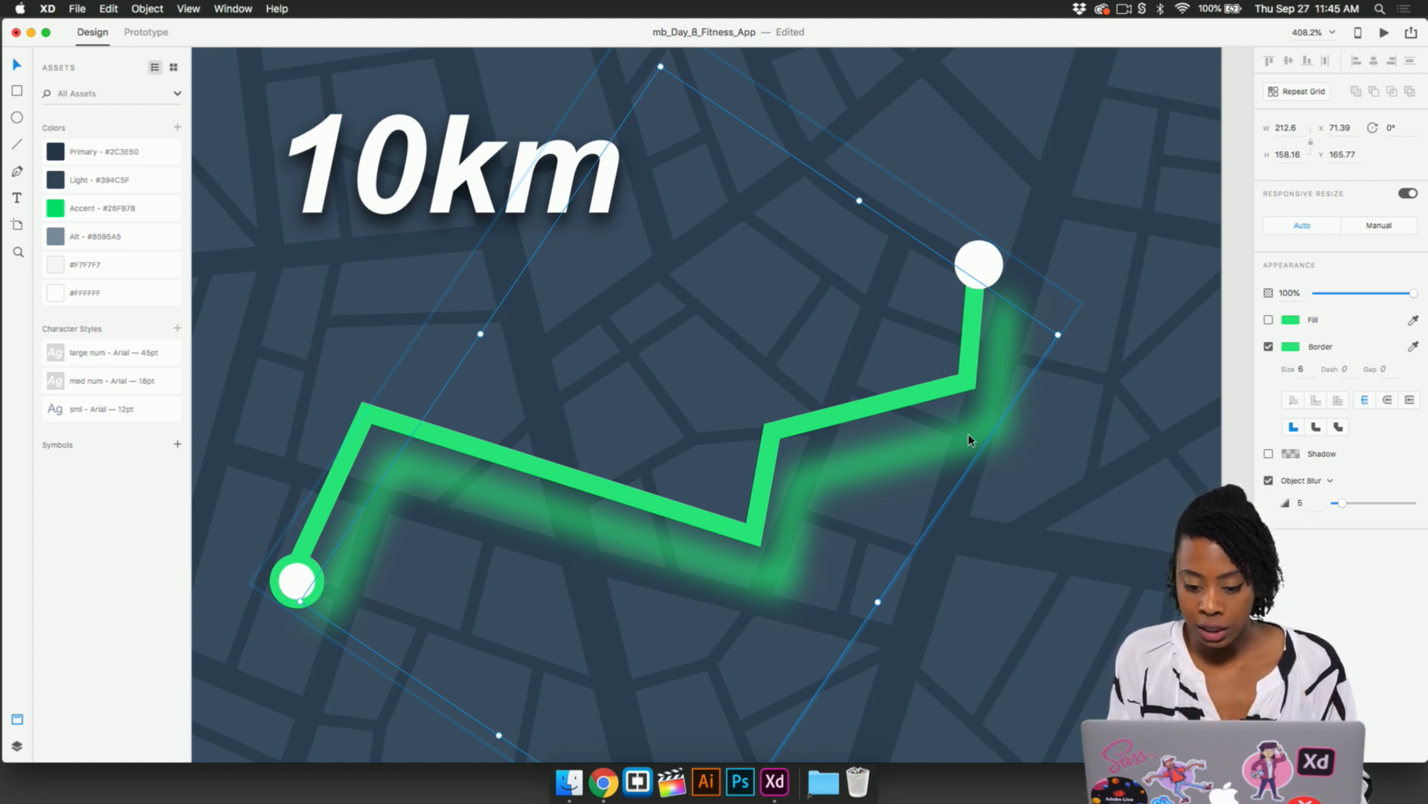
{"action": "left_click_drag", "start_coordinate": [836, 480], "coordinate": [818, 427]}
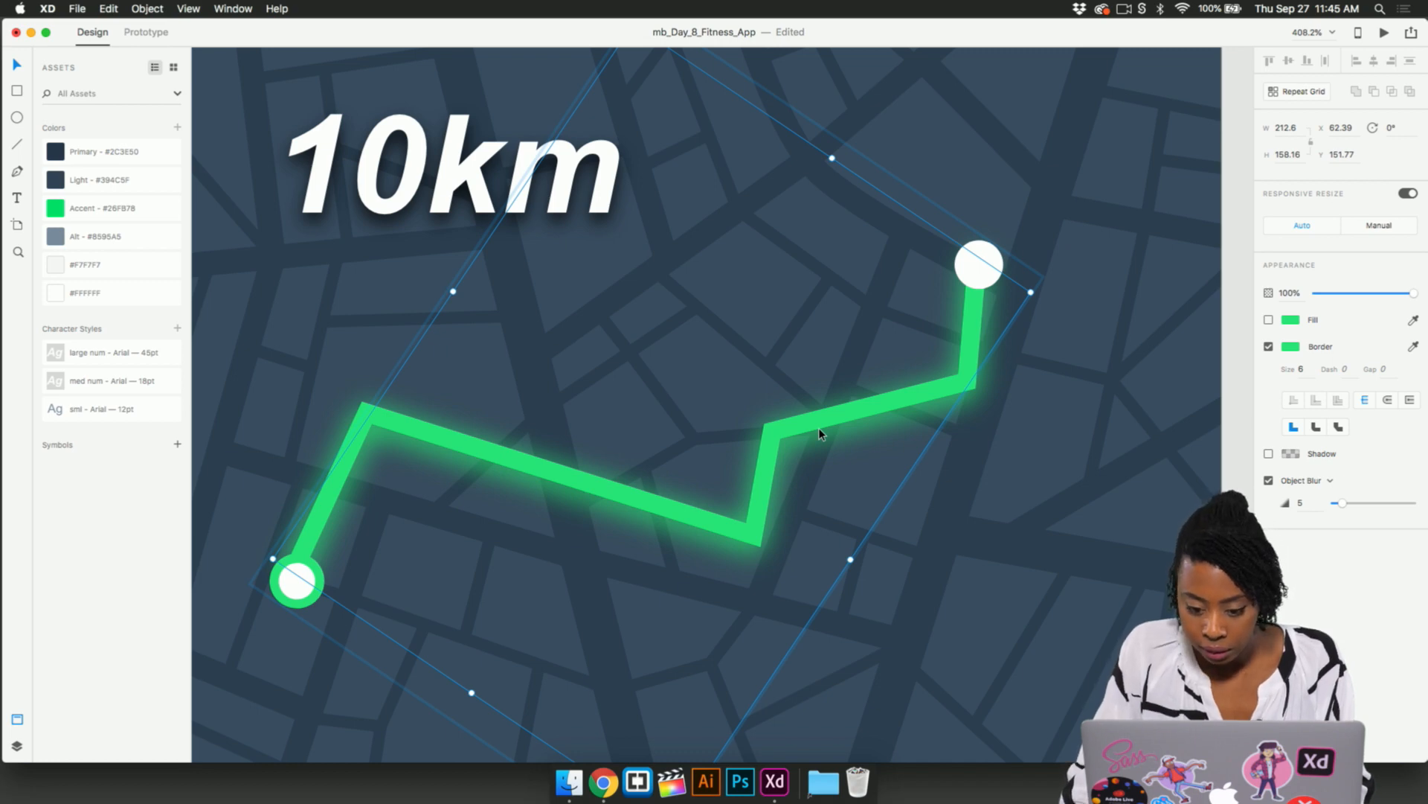
{"action": "mouse_move", "coordinate": [813, 427]}
{"action": "left_mouse_down"}
{"action": "mouse_move", "coordinate": [825, 447]}
{"action": "mouse_move", "coordinate": [814, 440]}
{"action": "left_mouse_up"}
{"action": "left_click", "coordinate": [963, 506]}
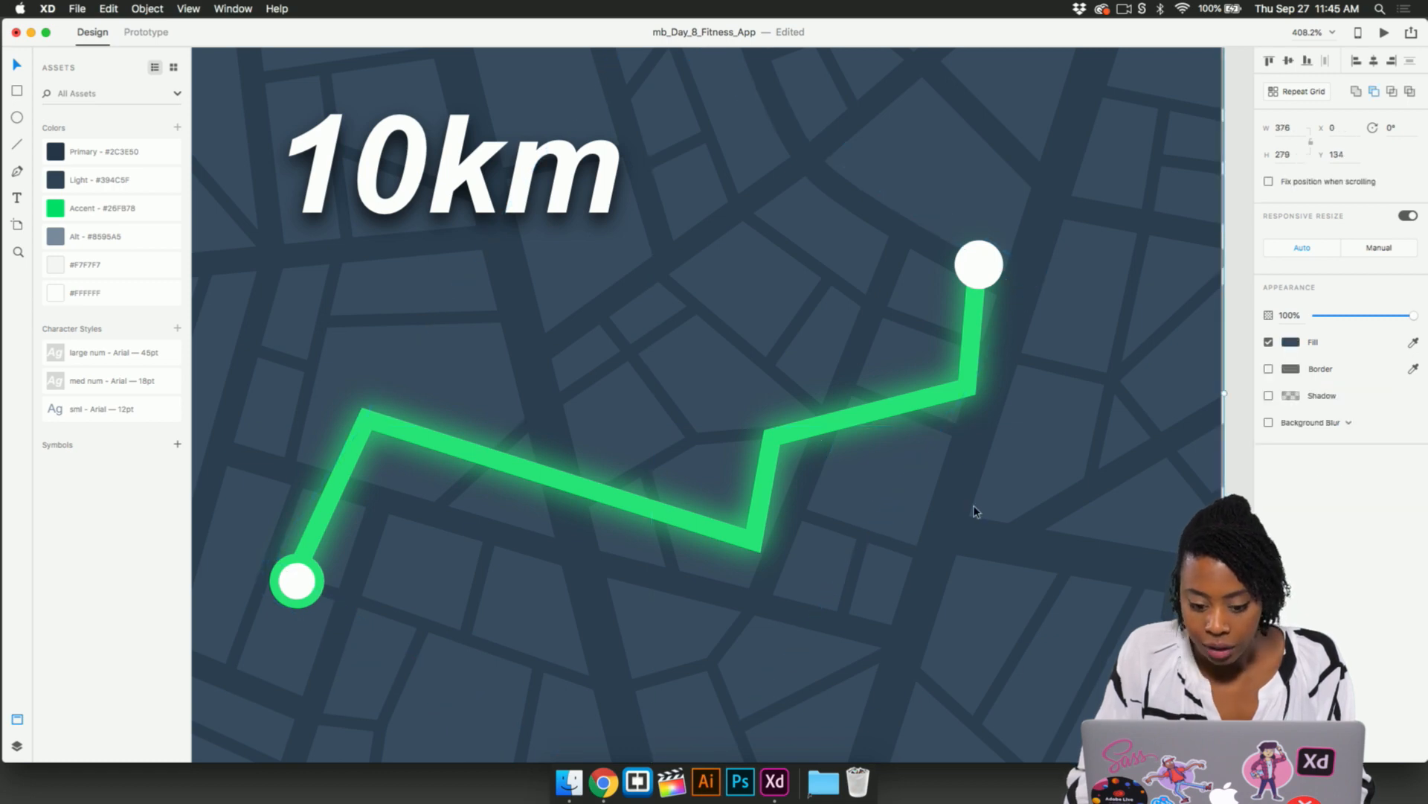
{"action": "scroll", "coordinate": [977, 506], "scroll_direction": "down", "scroll_amount": 3}
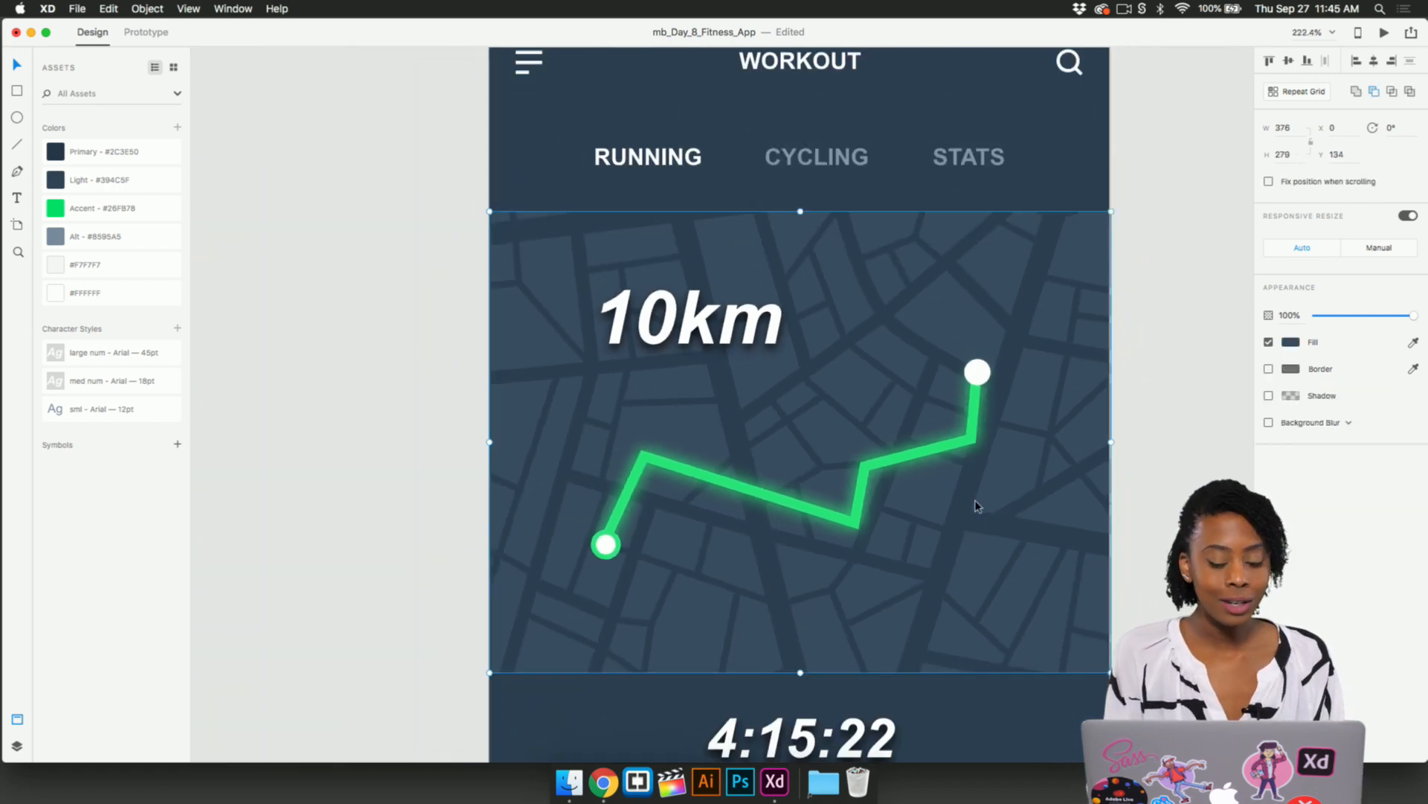
{"action": "left_click", "coordinate": [1137, 443]}
- Try to duplicate the entire DRINK ring on the STATS artboard with a slight offset, and undo it
{"action": "scroll", "coordinate": [1136, 442], "scroll_direction": "down", "scroll_amount": 3}
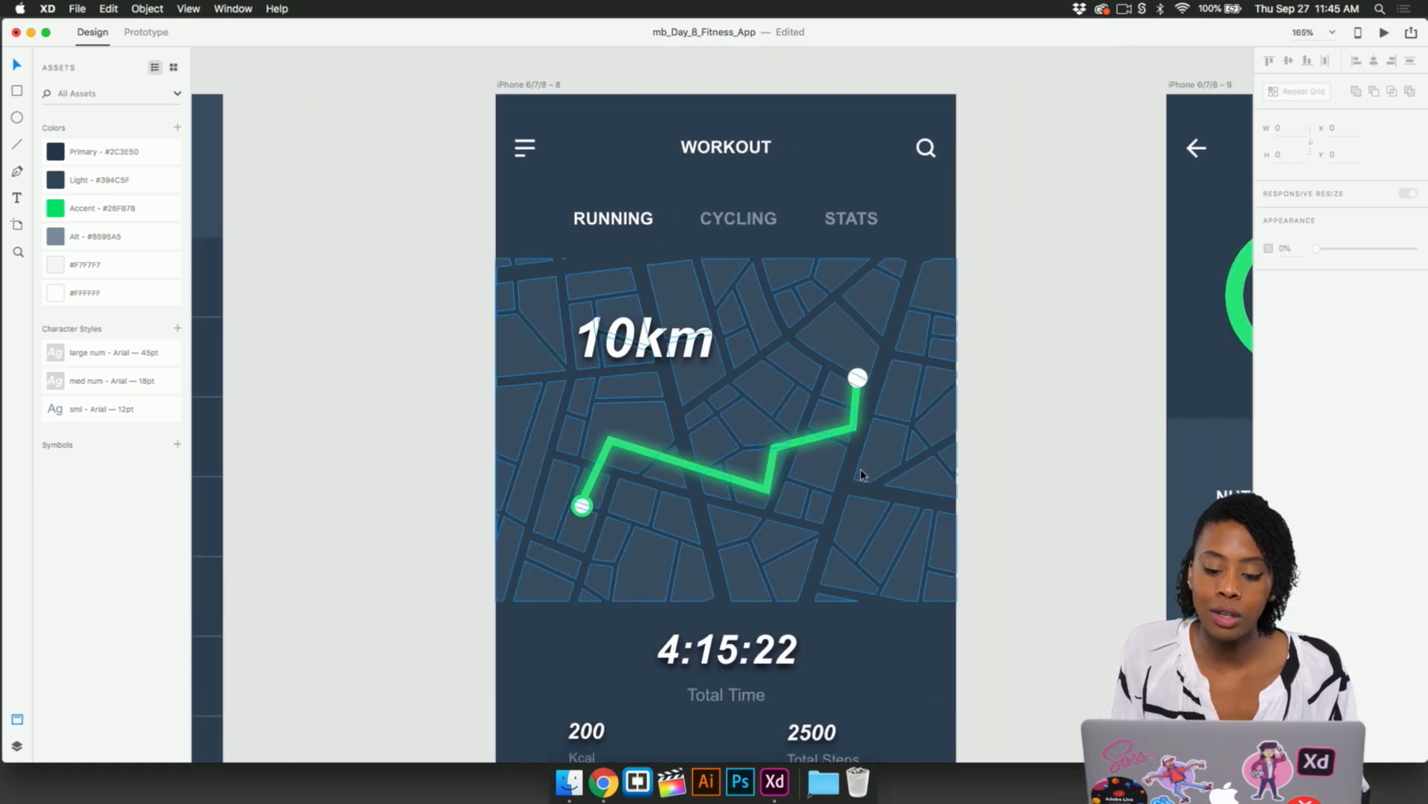
{"action": "scroll", "coordinate": [1047, 488], "scroll_direction": "right", "scroll_amount": 5}
{"action": "scroll", "coordinate": [1047, 488], "scroll_direction": "right", "scroll_amount": 8}
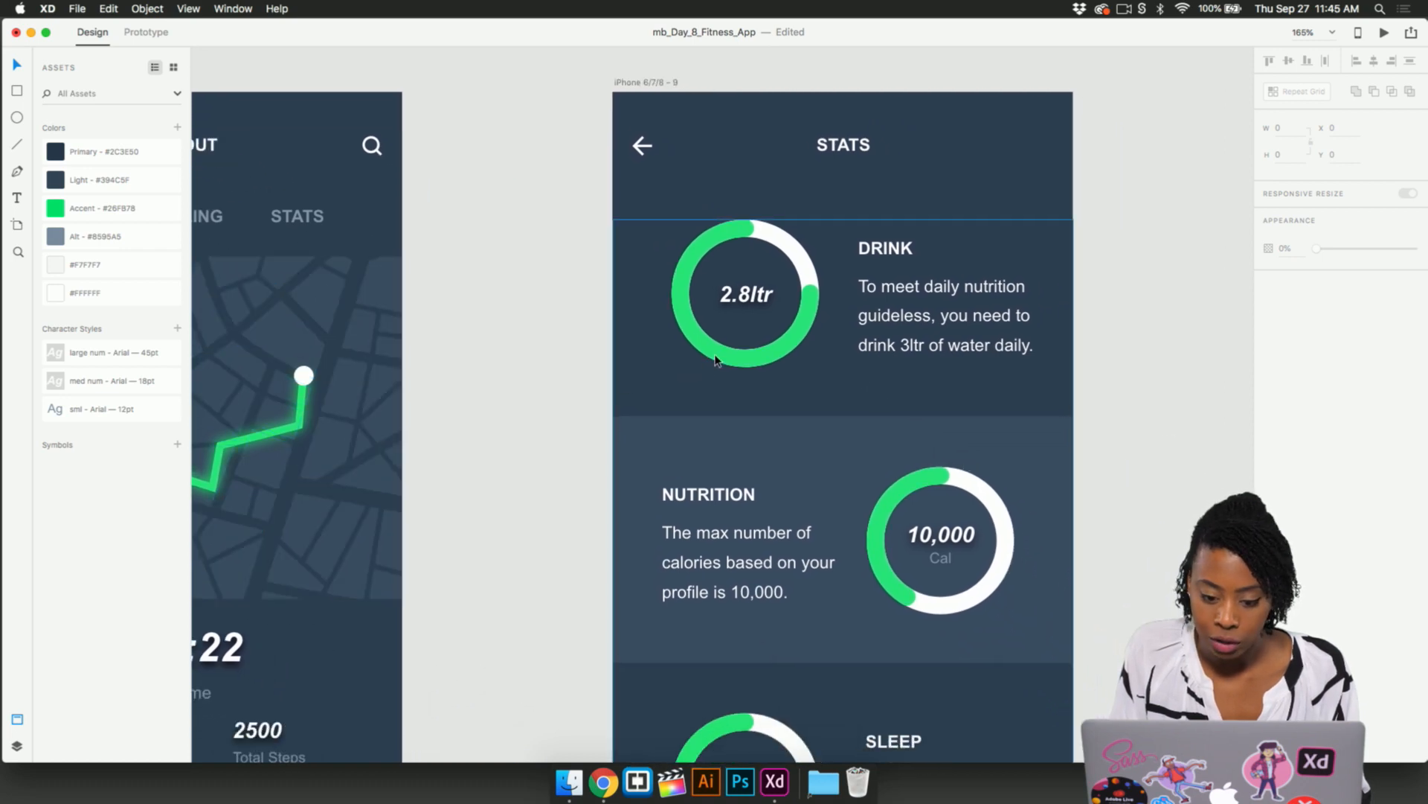
{"action": "scroll", "coordinate": [720, 357], "scroll_direction": "down", "scroll_amount": 3}
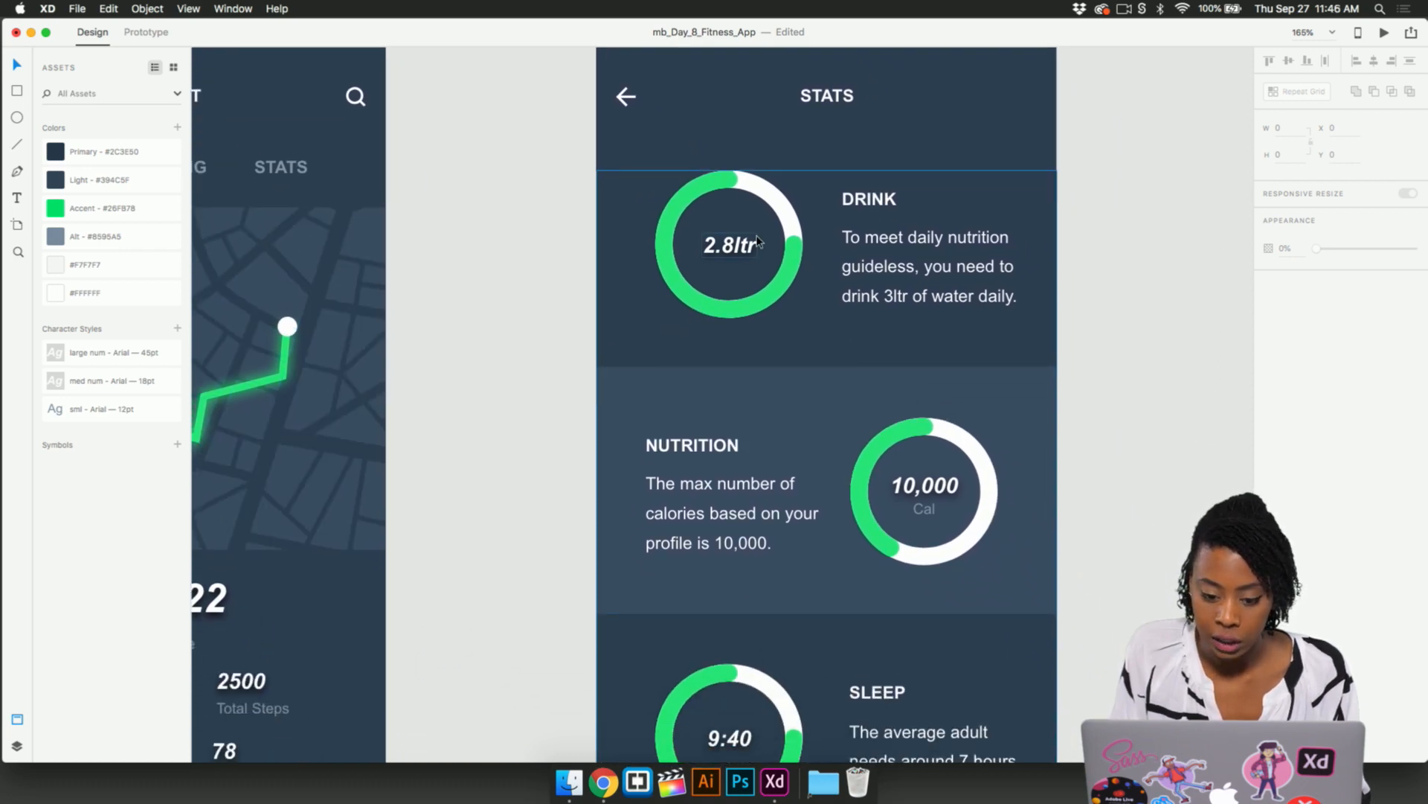
{"action": "scroll", "coordinate": [755, 242], "scroll_direction": "up", "scroll_amount": 5}
{"action": "left_click", "coordinate": [692, 203]}
{"action": "double_click", "coordinate": [692, 203]}
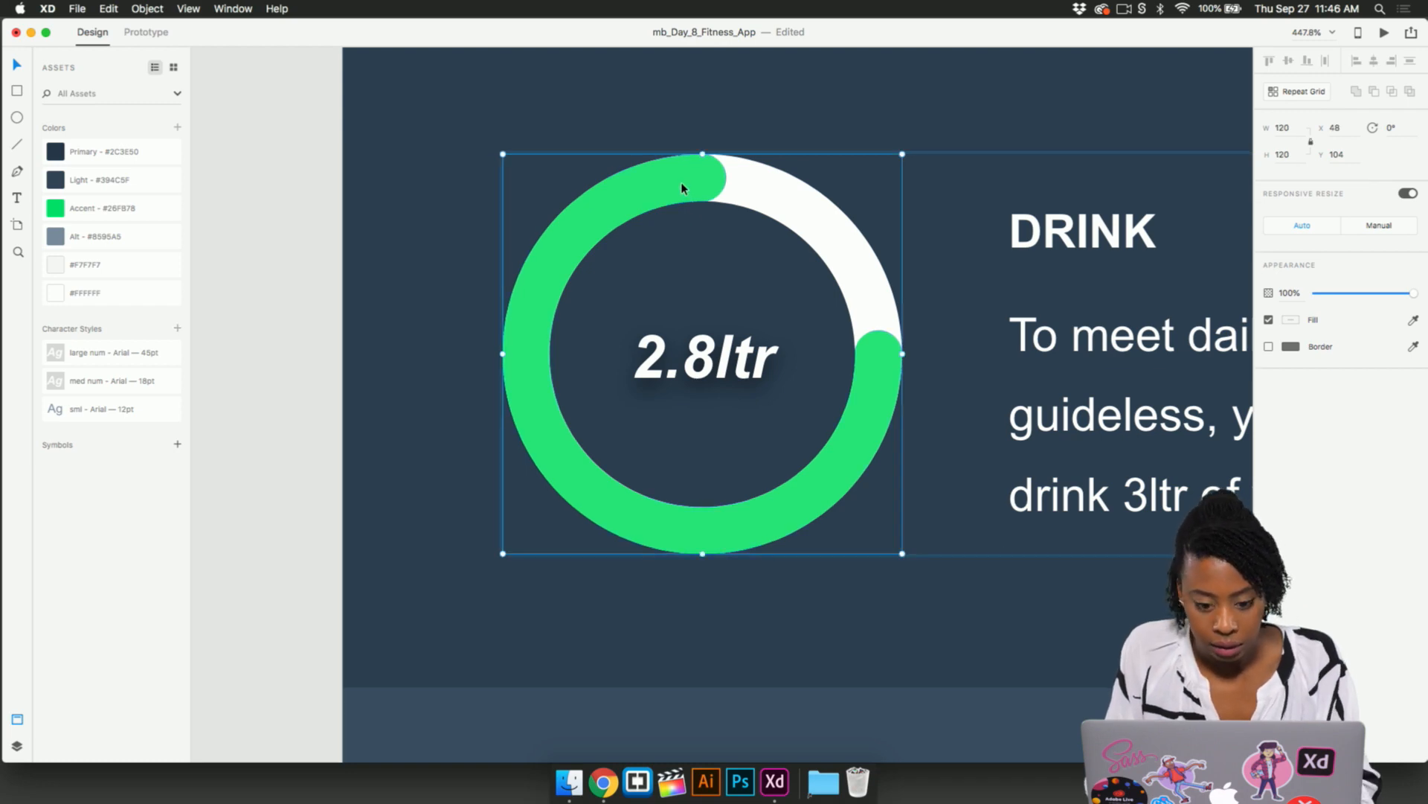
{"action": "left_click", "coordinate": [683, 188]}
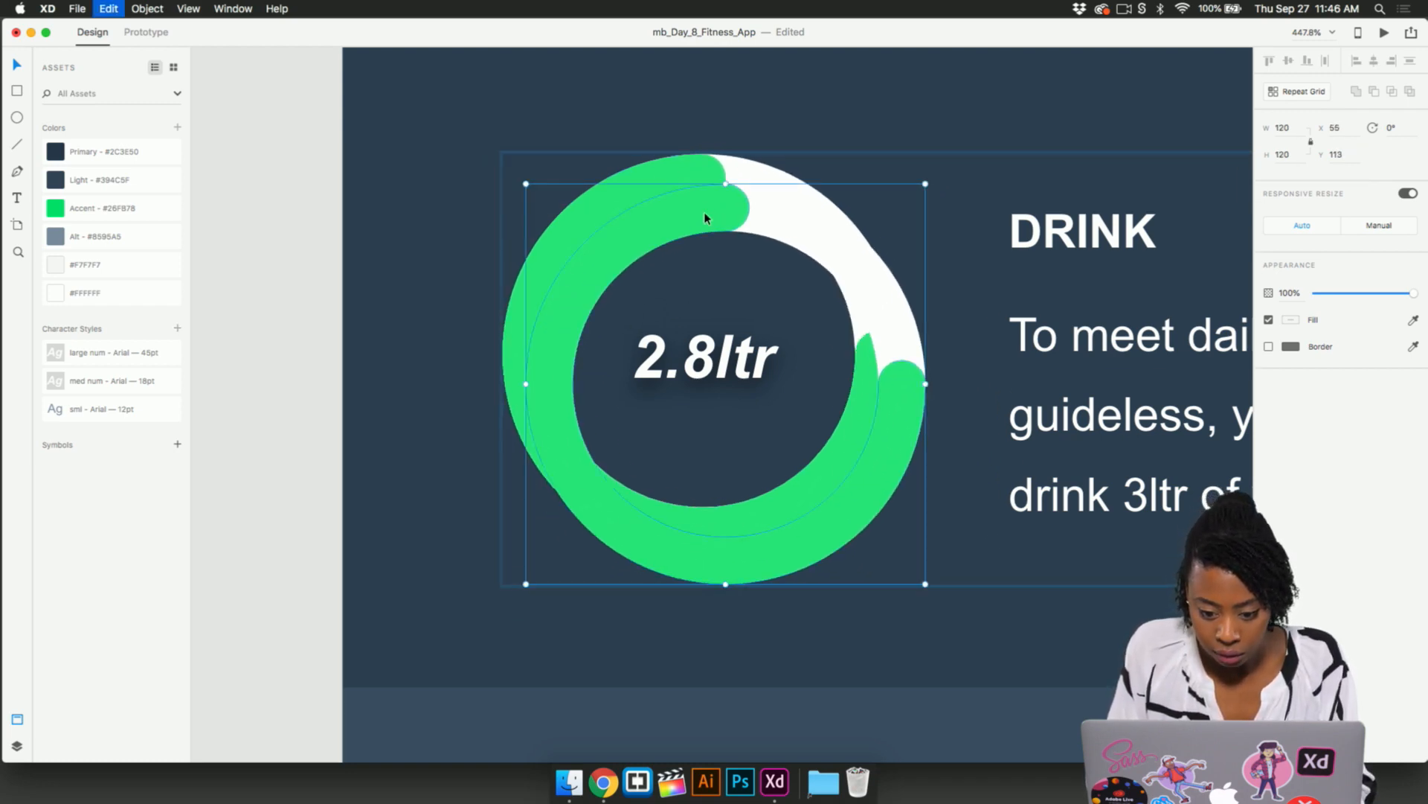
{"action": "left_click", "coordinate": [816, 137]}
- Duplicate only the green progress arc of the DRINK ring on the STATS artboard with a slight offset
{"action": "left_click", "coordinate": [703, 179]}
{"action": "double_click", "coordinate": [697, 179]}
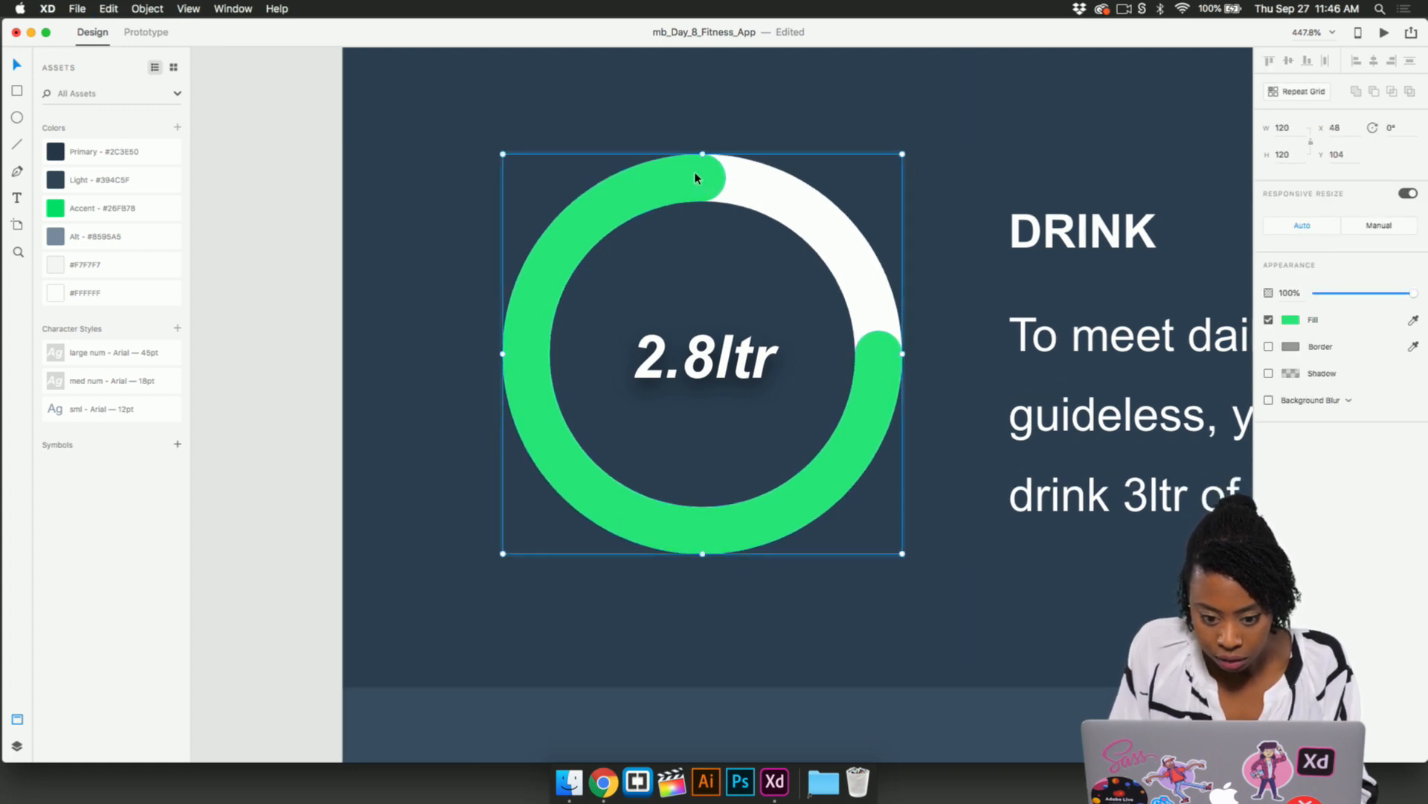
{"action": "left_click_drag", "start_coordinate": [695, 180], "coordinate": [696, 177]}
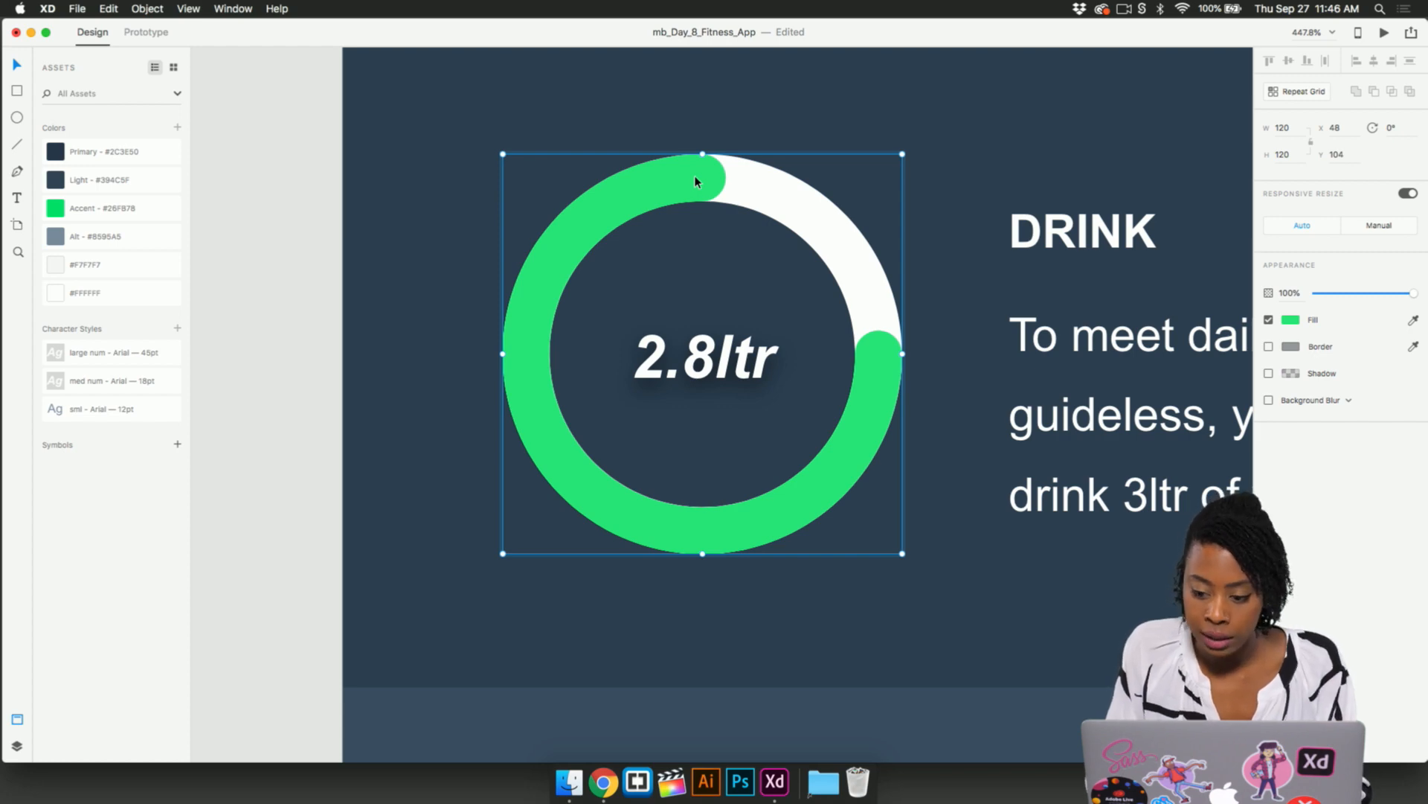
{"action": "mouse_move", "coordinate": [686, 185]}
{"action": "left_mouse_down"}
{"action": "mouse_move", "coordinate": [761, 193]}
{"action": "mouse_move", "coordinate": [667, 227]}
{"action": "mouse_move", "coordinate": [601, 201]}
{"action": "left_mouse_up"}
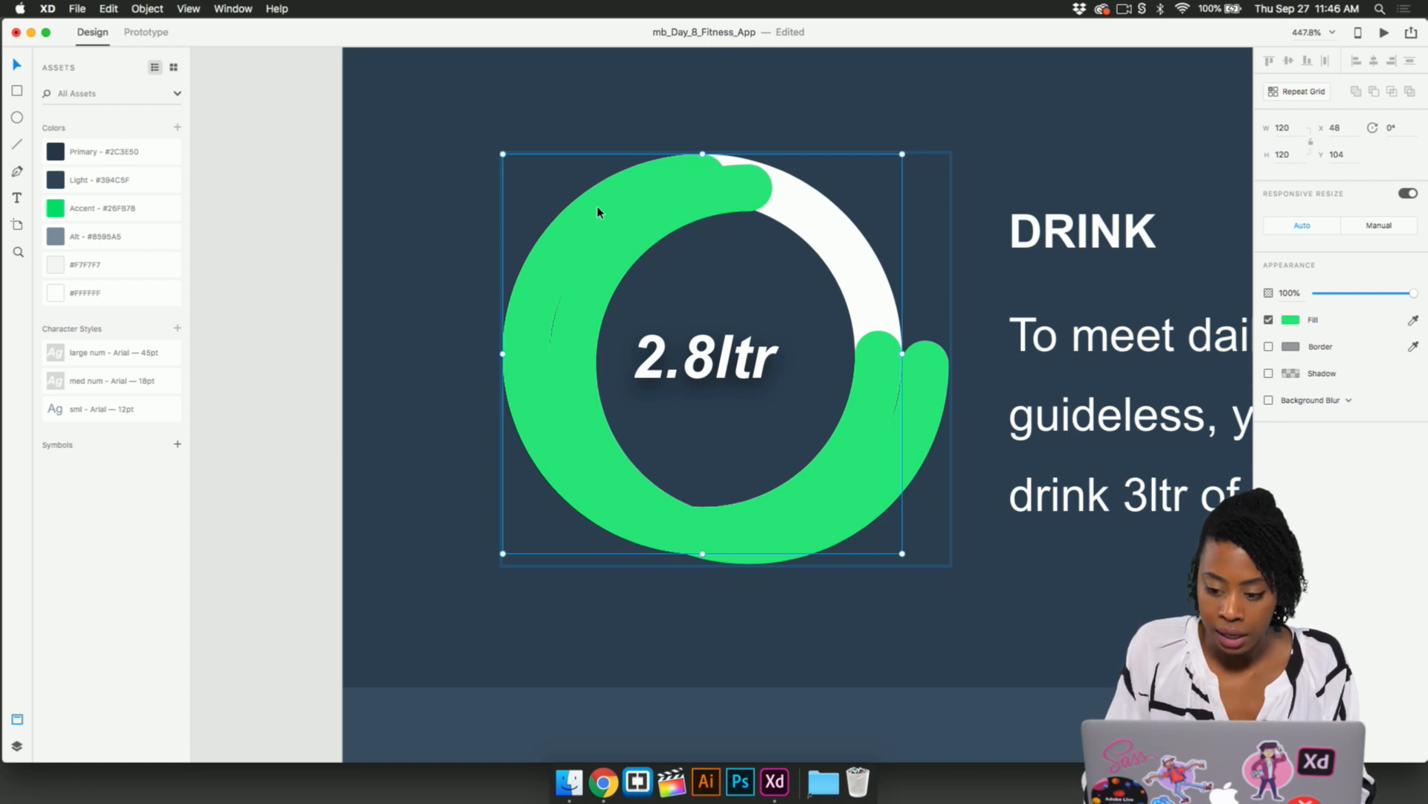
- Apply an Object Blur to one of the two DRINK arcs and align the sharp arc over it as a glow
{"action": "left_click", "coordinate": [1310, 401]}
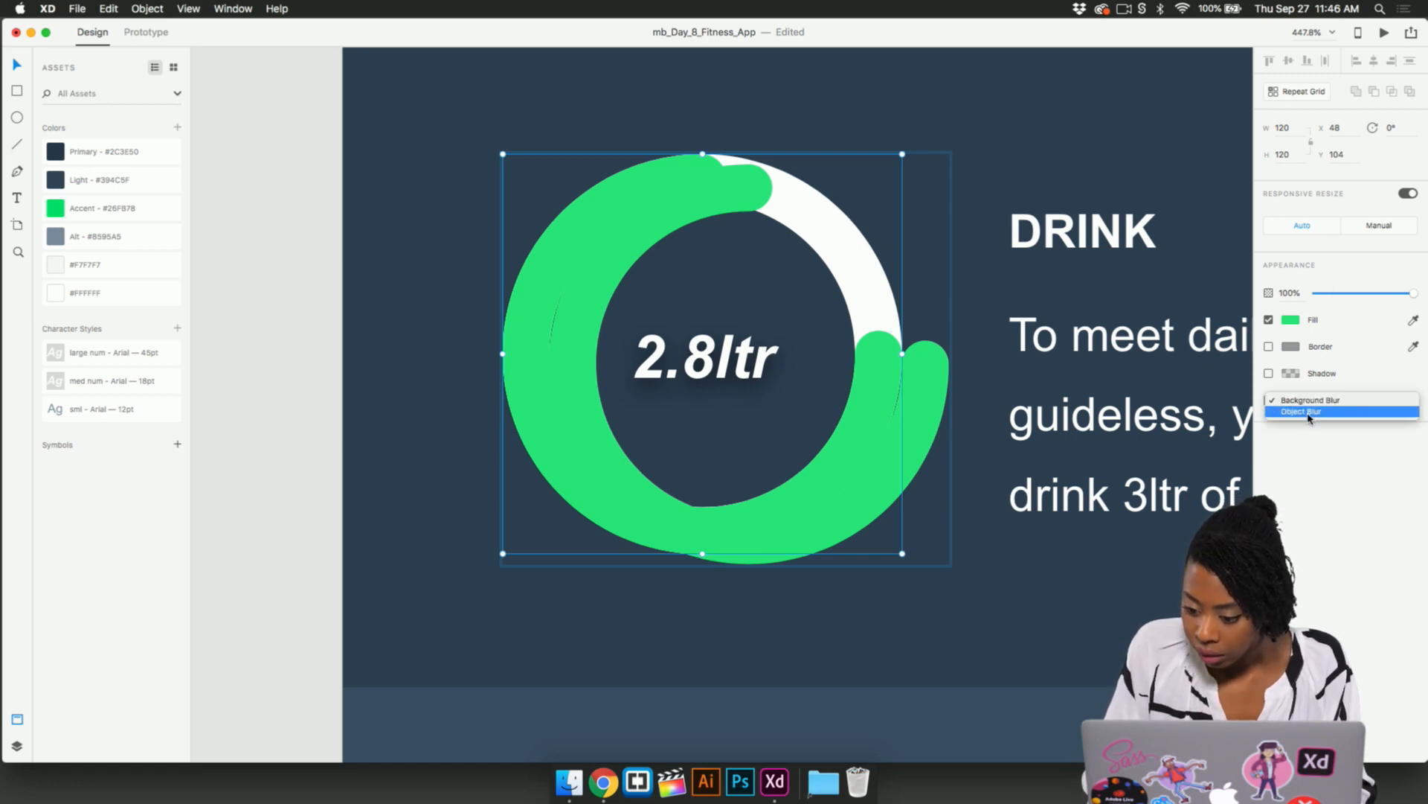
{"action": "left_click", "coordinate": [1307, 413]}
{"action": "left_click_drag", "start_coordinate": [654, 218], "coordinate": [610, 210]}
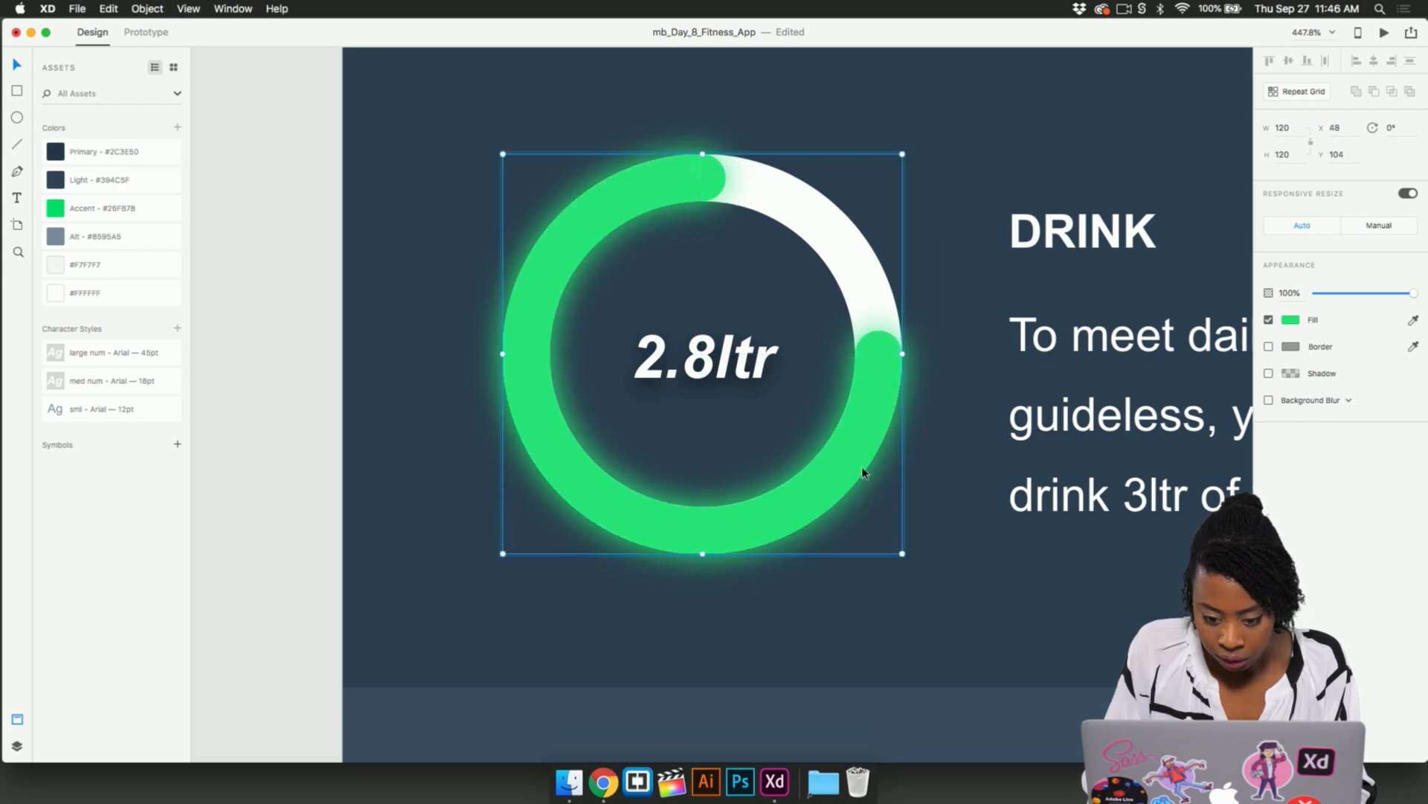
- Duplicate only the green arc of the NUTRITION ring with a slight offset and select the original arc
{"action": "left_click", "coordinate": [923, 528]}
{"action": "scroll", "coordinate": [930, 529], "scroll_direction": "down", "scroll_amount": 10}
{"action": "scroll", "coordinate": [930, 529], "scroll_direction": "right", "scroll_amount": 4}
{"action": "scroll", "coordinate": [928, 529], "scroll_direction": "down", "scroll_amount": 1}
{"action": "scroll", "coordinate": [928, 530], "scroll_direction": "right", "scroll_amount": 2}
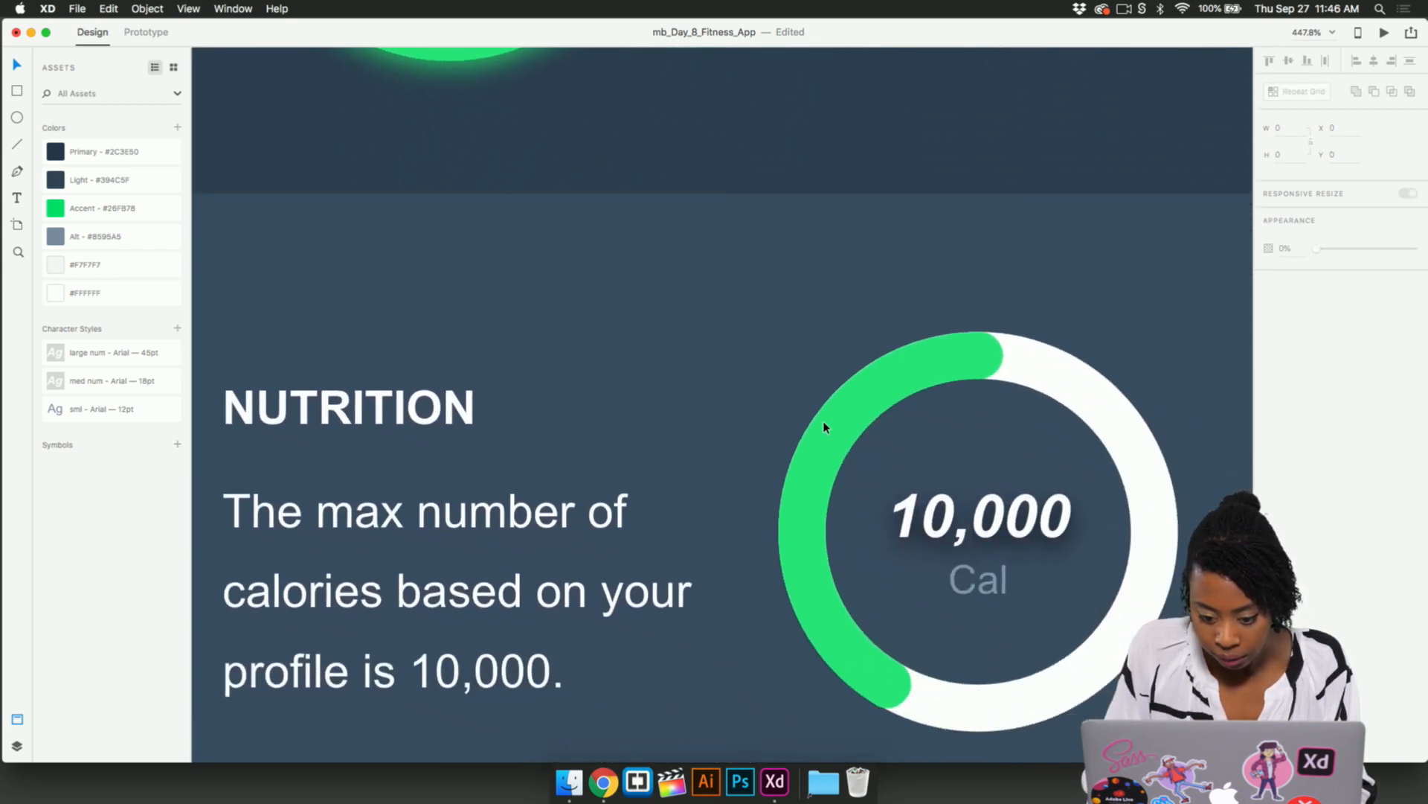
{"action": "left_click", "coordinate": [826, 427]}
{"action": "double_click", "coordinate": [838, 433]}
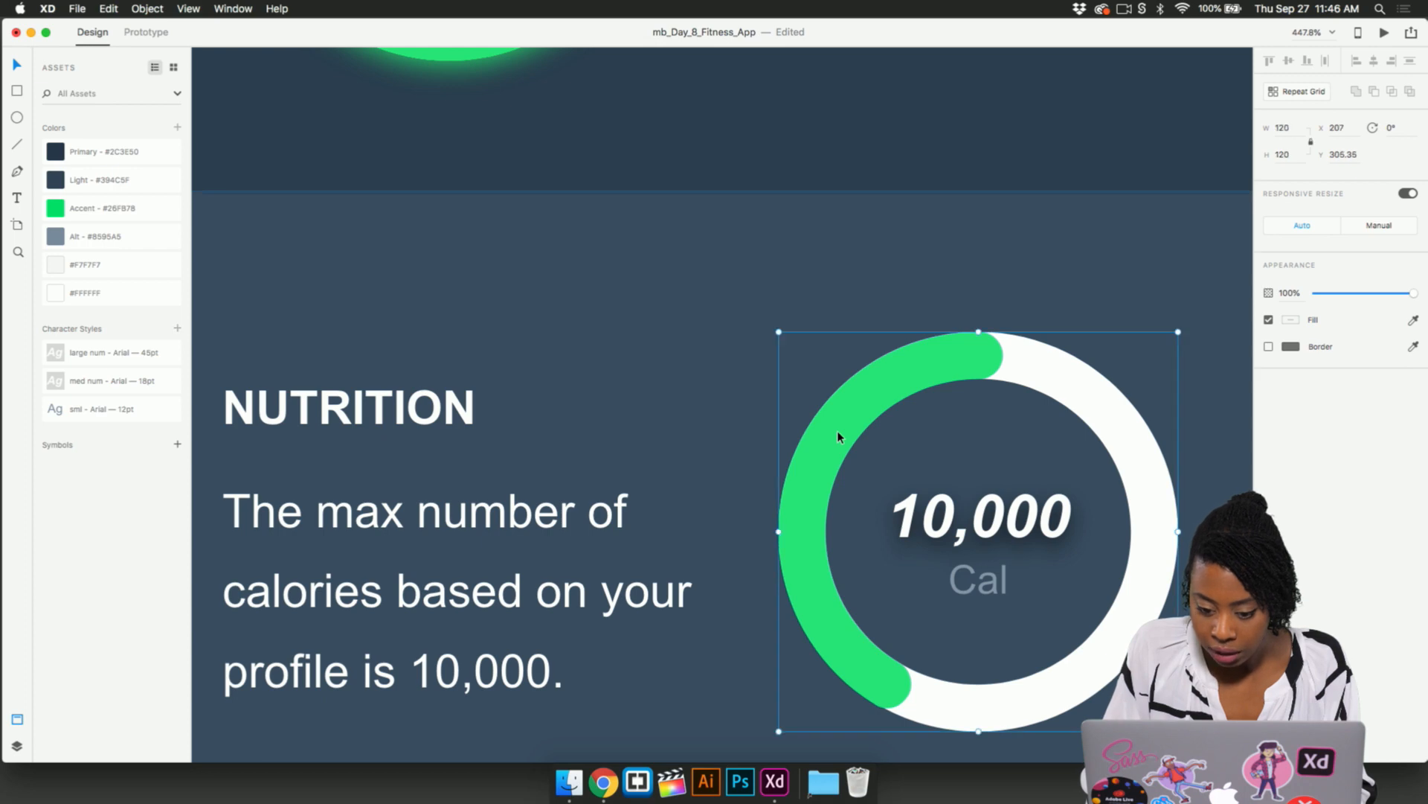
{"action": "left_click_drag", "start_coordinate": [837, 430], "coordinate": [911, 444]}
{"action": "key", "text": "super+z"}
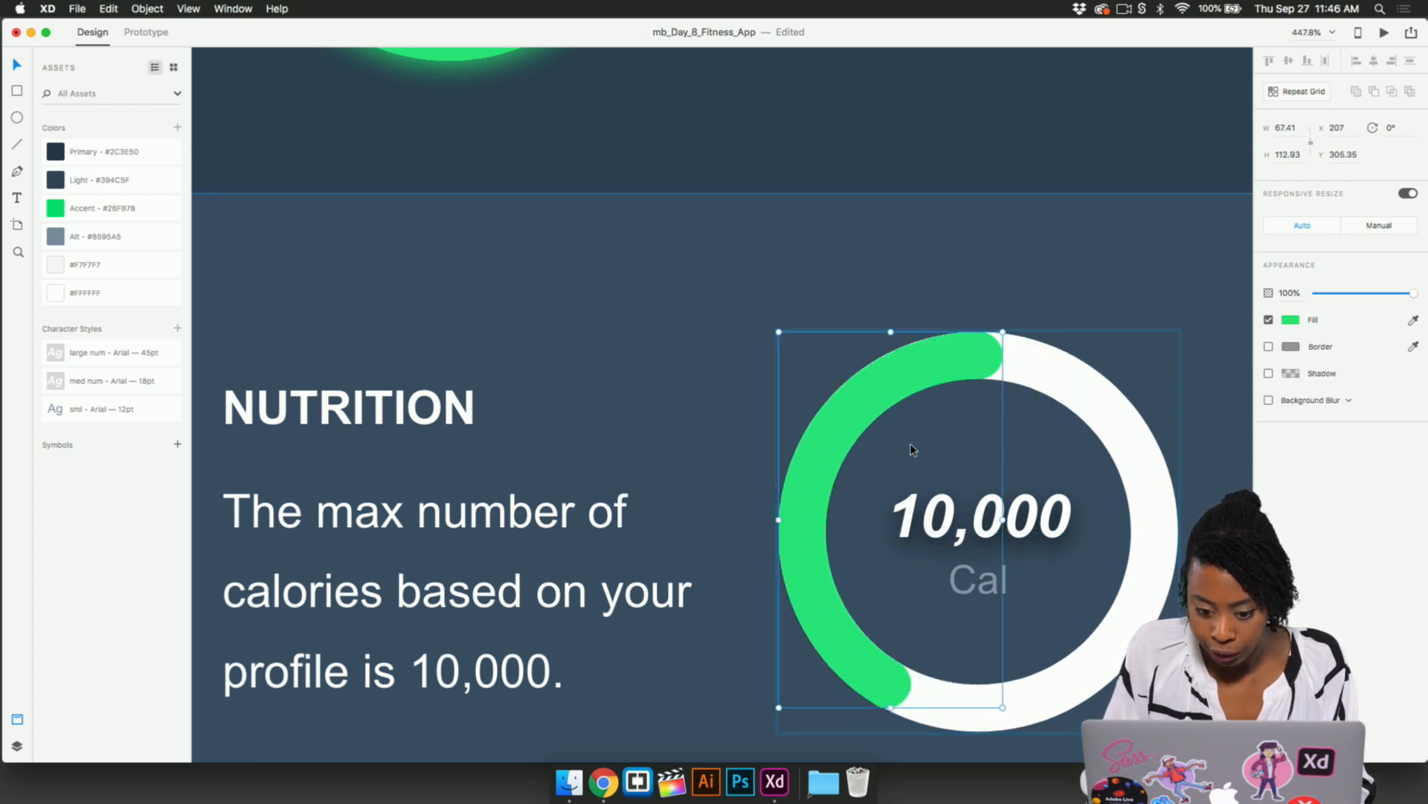
{"action": "left_click_drag", "start_coordinate": [851, 405], "coordinate": [884, 425]}
{"action": "left_click", "coordinate": [847, 394]}
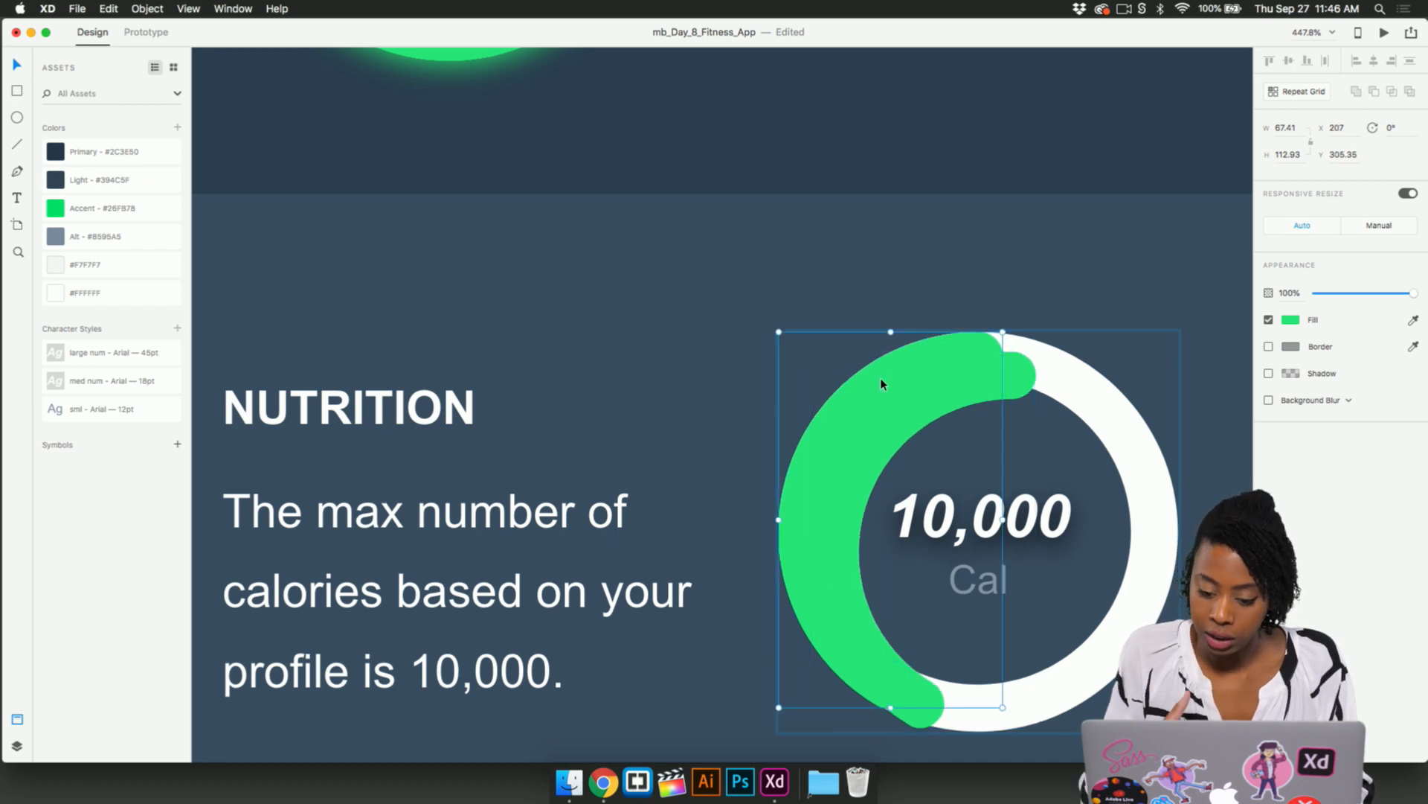
- Apply an Object Blur to the original NUTRITION arc and align the sharp copy over it
{"action": "left_click", "coordinate": [1274, 402]}
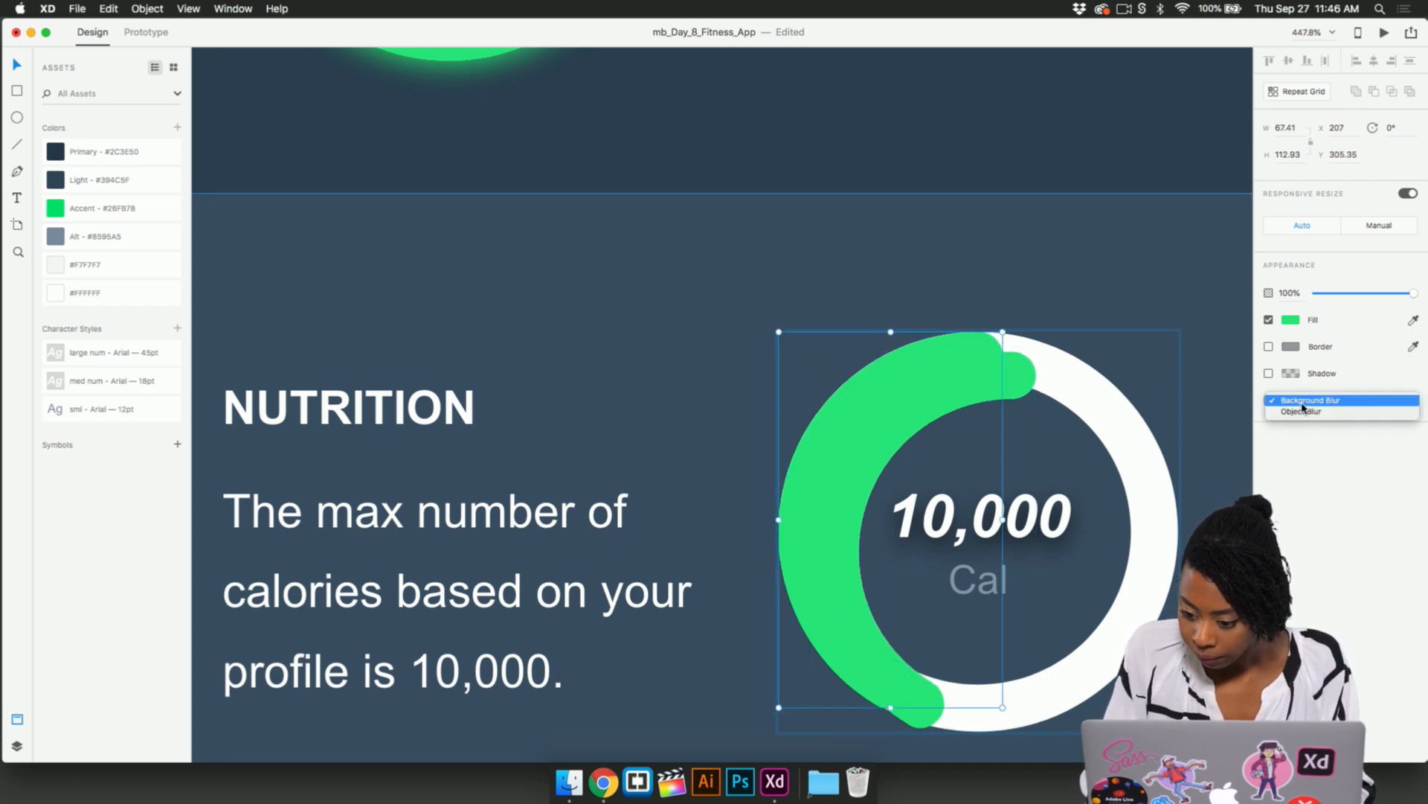
{"action": "left_click", "coordinate": [1295, 414]}
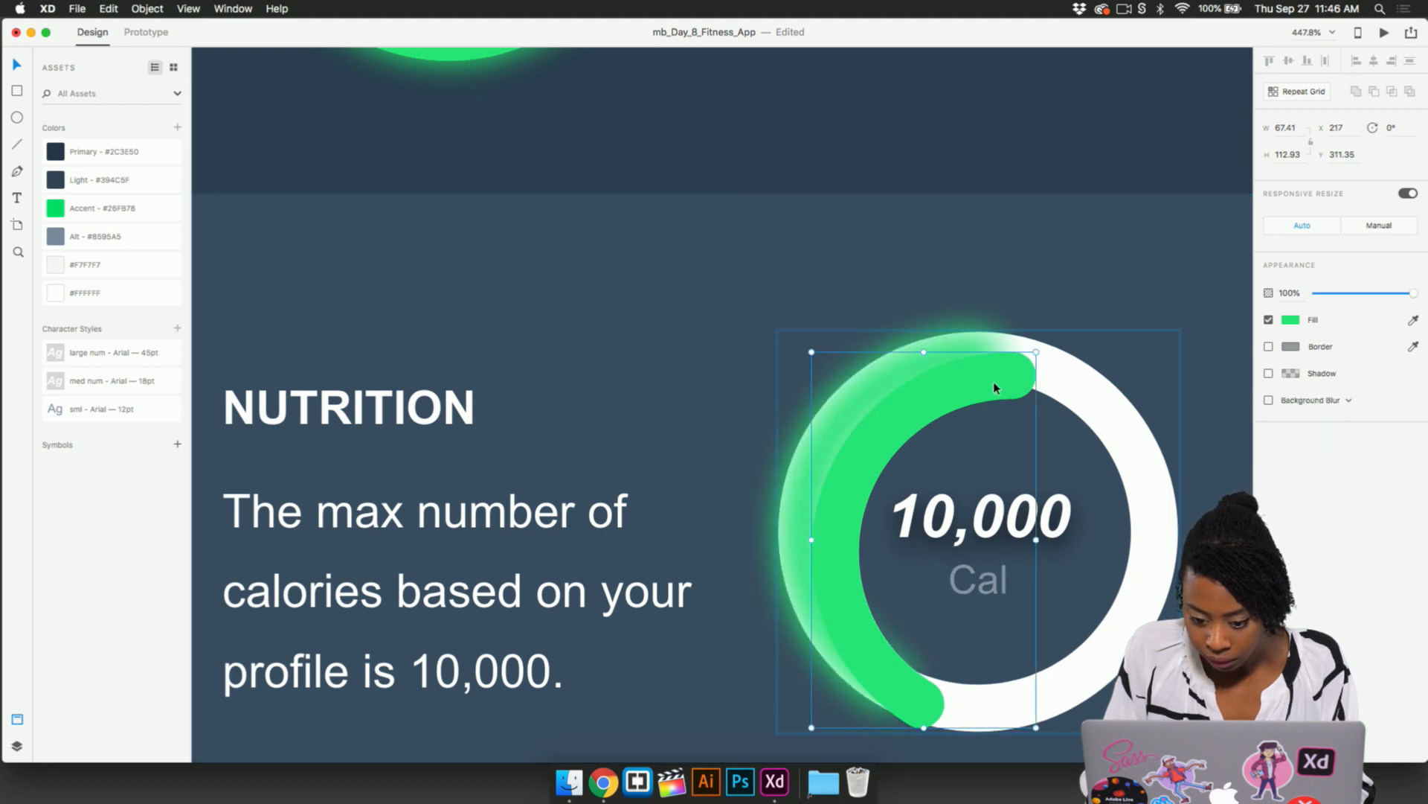
{"action": "key", "text": "super+z"}
{"action": "key", "text": "super+z"}
{"action": "left_click", "coordinate": [735, 462]}
- Duplicate only the green arc of the SLEEP ring with a slight horizontal offset and select the original arc
{"action": "scroll", "coordinate": [736, 463], "scroll_direction": "down", "scroll_amount": 5}
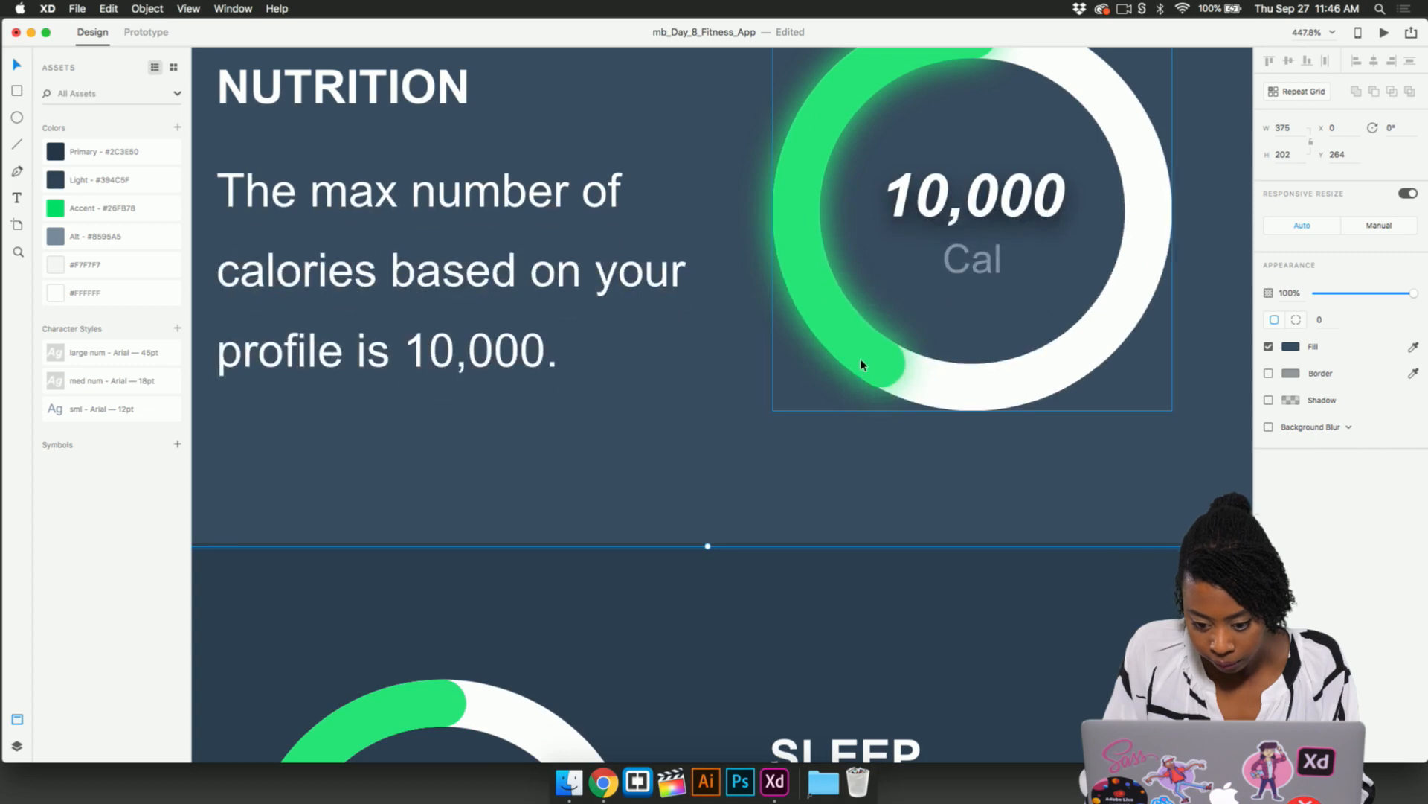
{"action": "scroll", "coordinate": [652, 563], "scroll_direction": "down", "scroll_amount": 5}
{"action": "scroll", "coordinate": [652, 562], "scroll_direction": "left", "scroll_amount": 3}
{"action": "left_click", "coordinate": [563, 450]}
{"action": "left_click_drag", "start_coordinate": [563, 450], "coordinate": [649, 450], "text": "alt"}
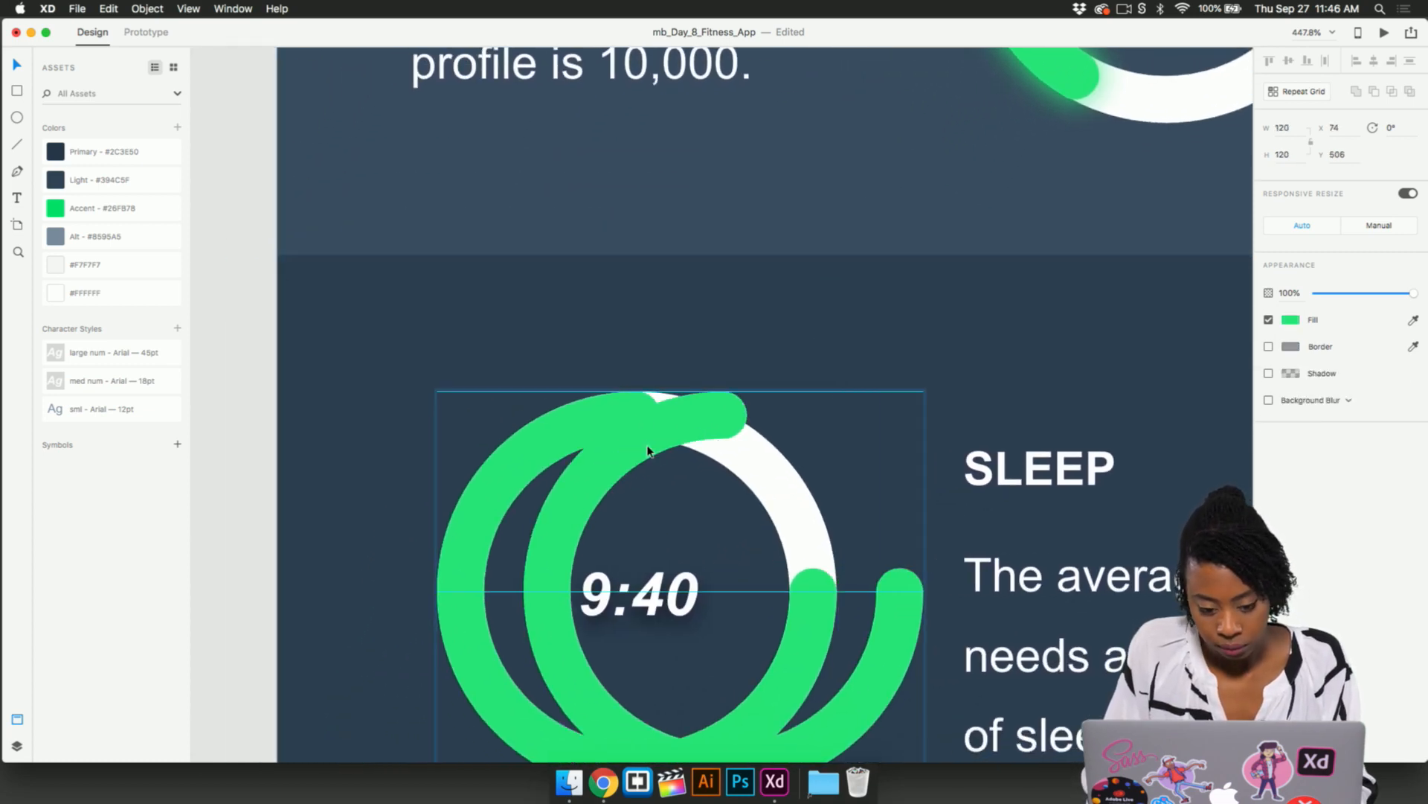
{"action": "left_click", "coordinate": [523, 453]}
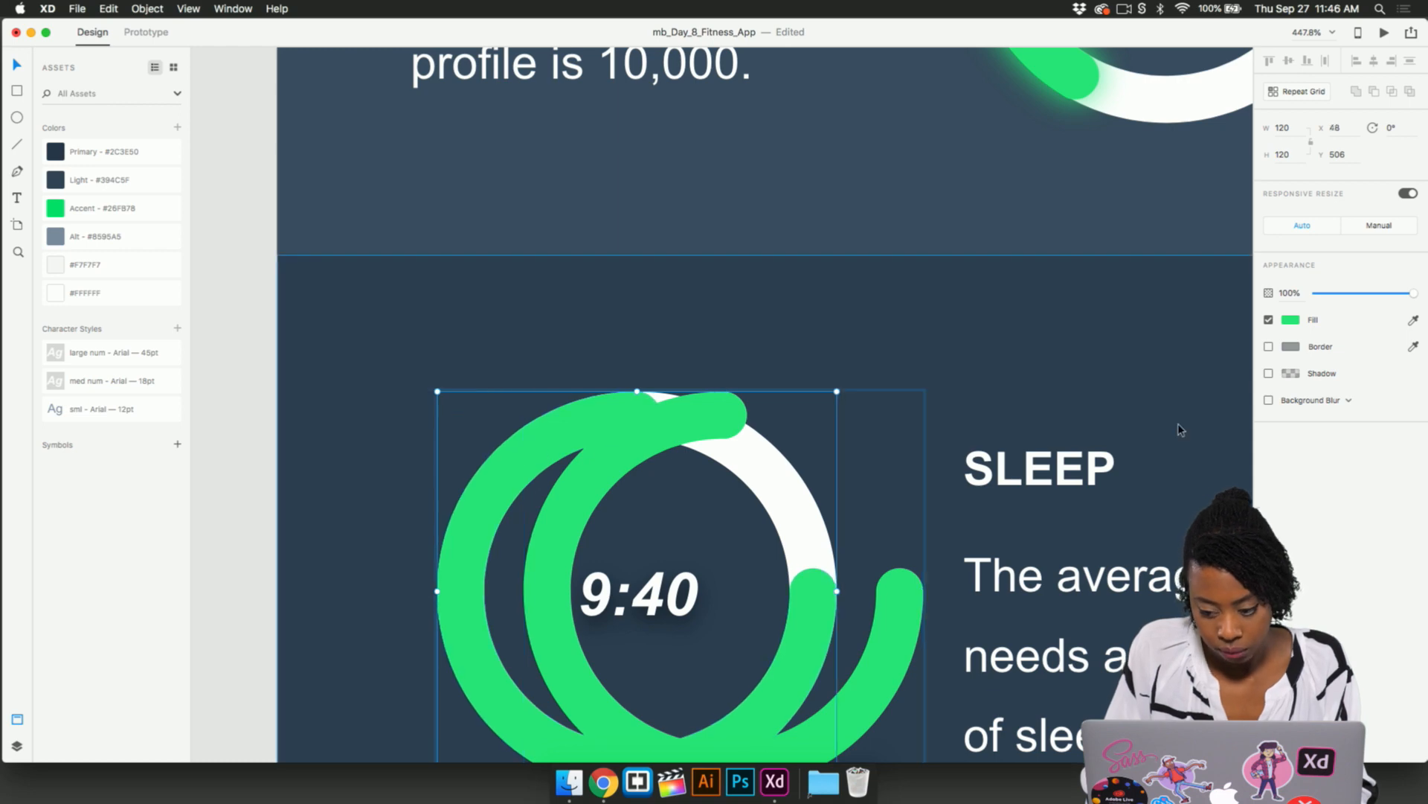
- Apply an Object Blur to the original SLEEP arc and align the sharp copy over it
{"action": "left_click", "coordinate": [1315, 403]}
{"action": "left_click", "coordinate": [599, 482]}
{"action": "left_click_drag", "start_coordinate": [599, 482], "coordinate": [516, 481]}
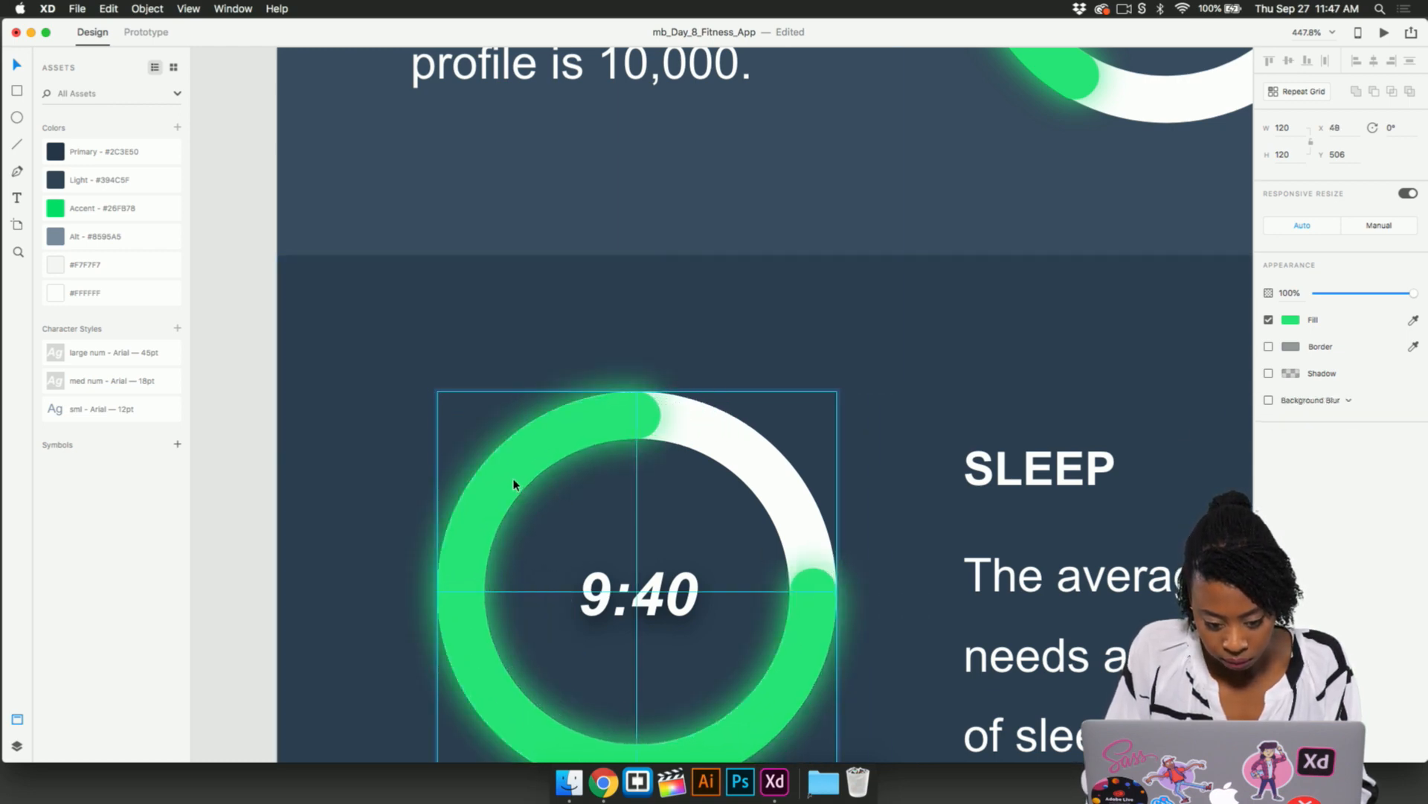
{"action": "left_click", "coordinate": [929, 580]}
{"action": "scroll", "coordinate": [934, 583], "scroll_direction": "down", "scroll_amount": 10}
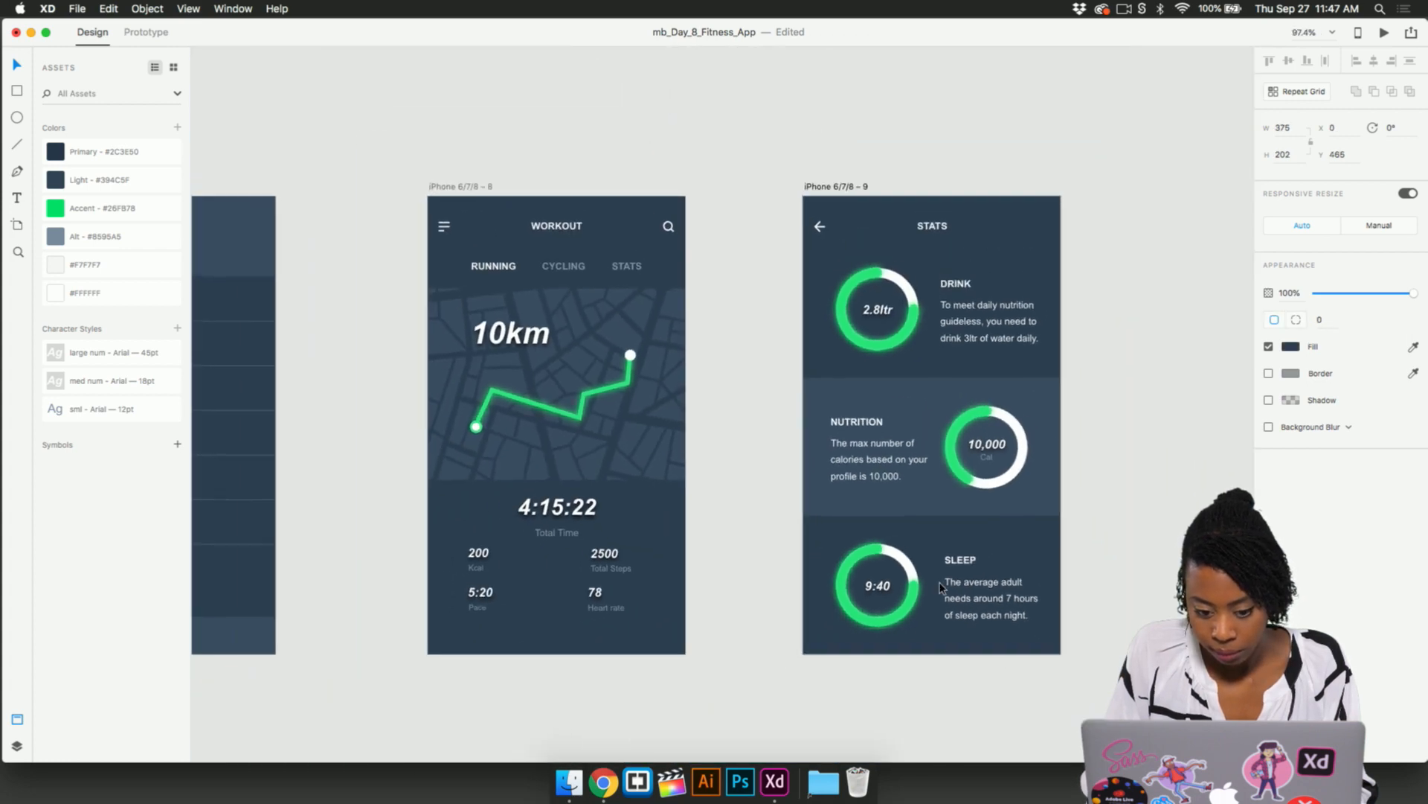
{"action": "left_click", "coordinate": [689, 512]}
{"action": "scroll", "coordinate": [689, 512], "scroll_direction": "left", "scroll_amount": 3}
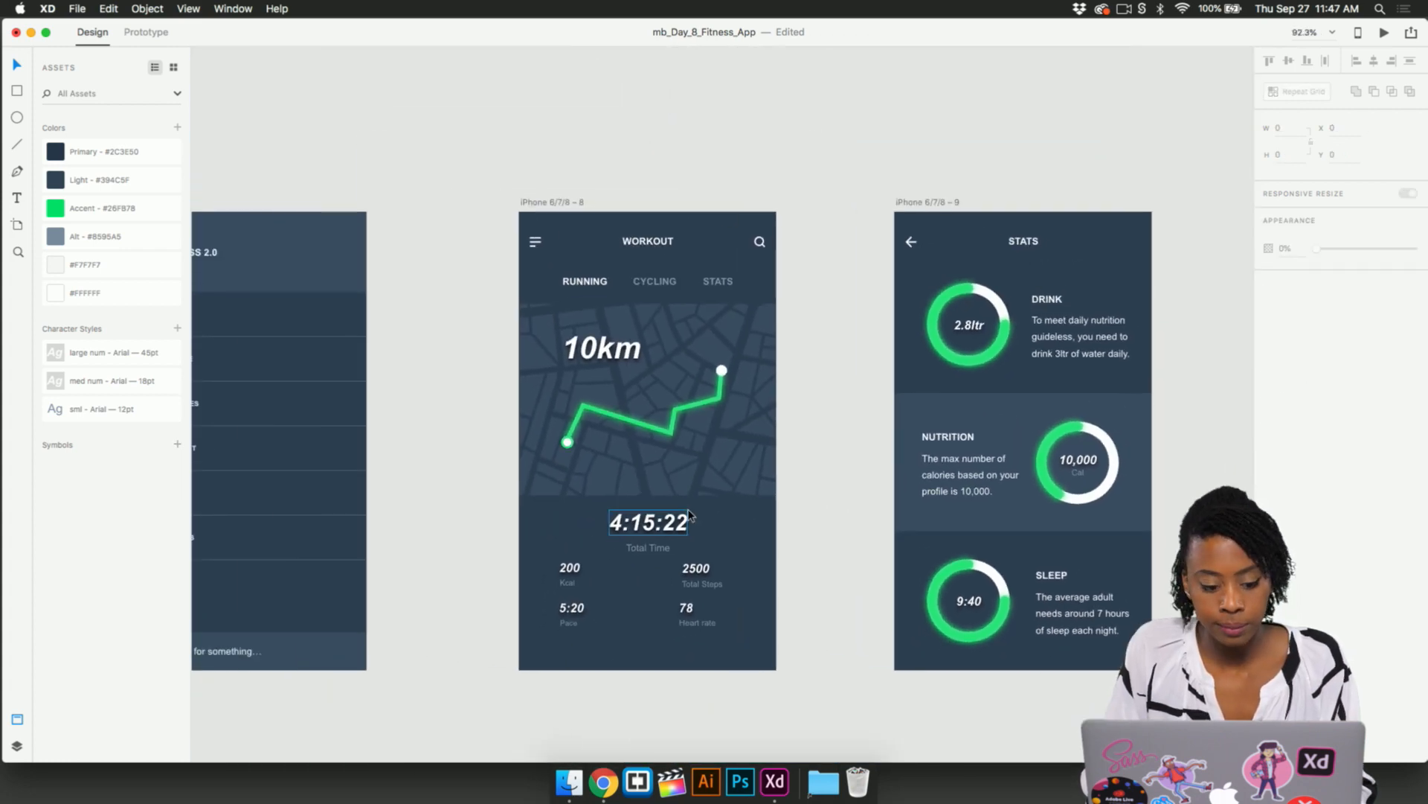
{"action": "scroll", "coordinate": [688, 533], "scroll_direction": "down", "scroll_amount": 5}
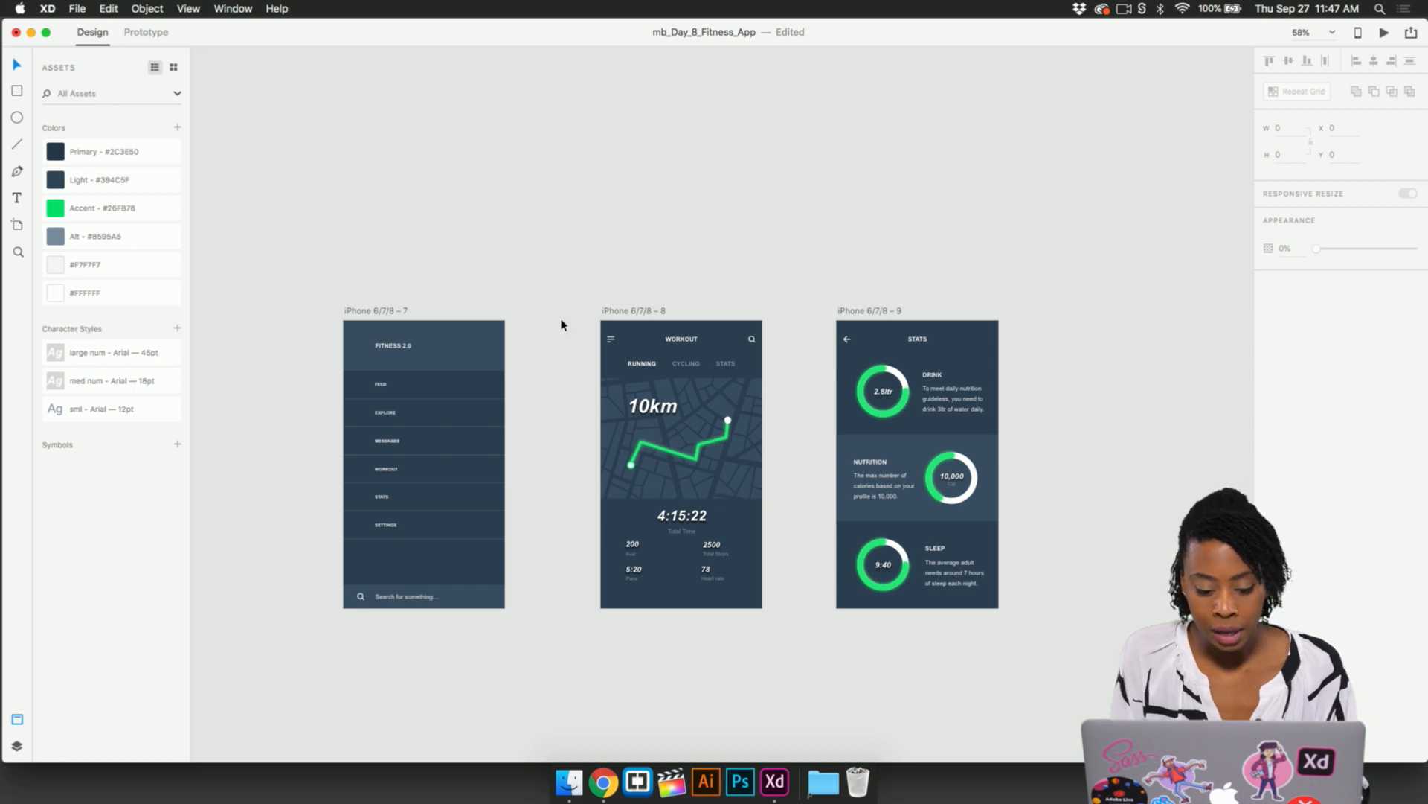
{"action": "scroll", "coordinate": [562, 317], "scroll_direction": "up", "scroll_amount": 3}
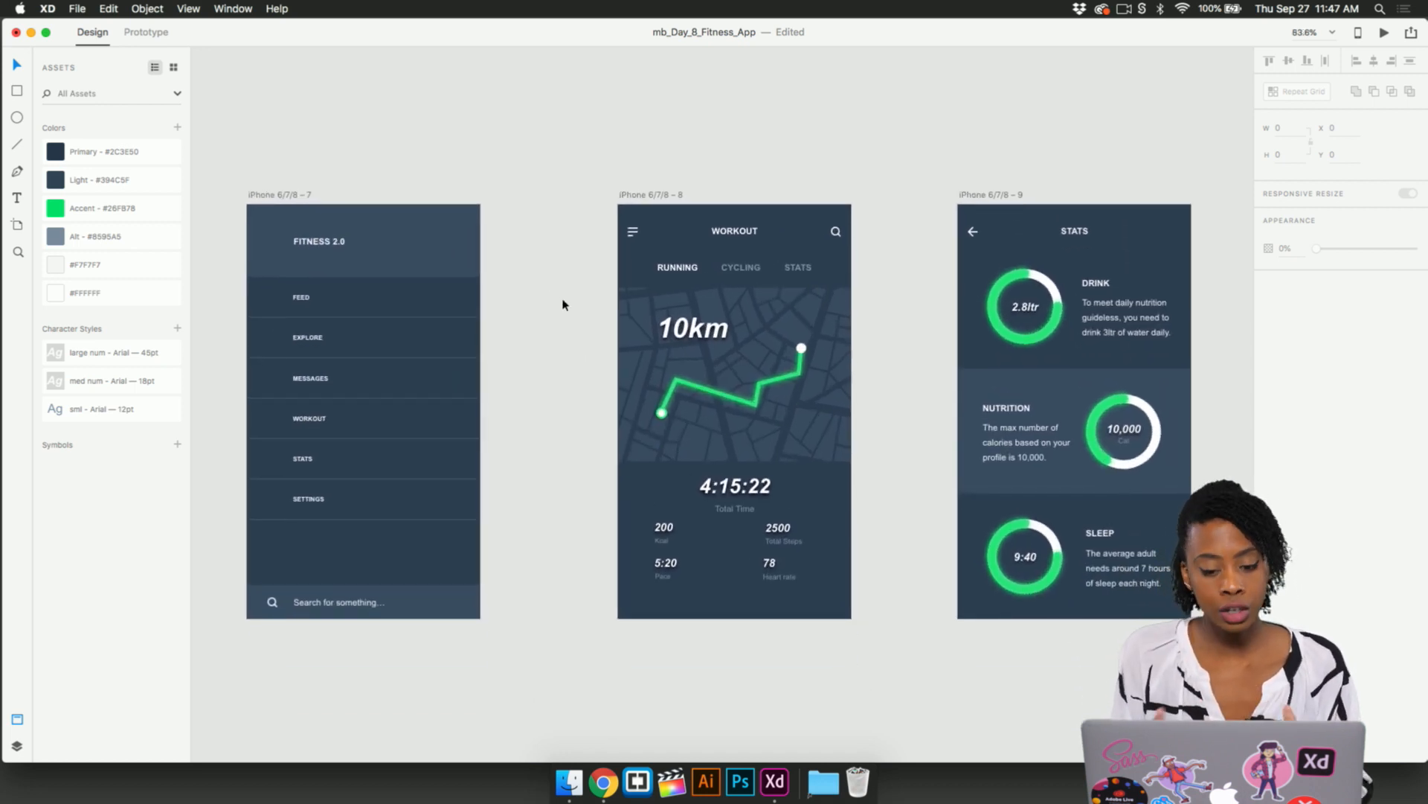
{"action": "left_click", "coordinate": [145, 32]}
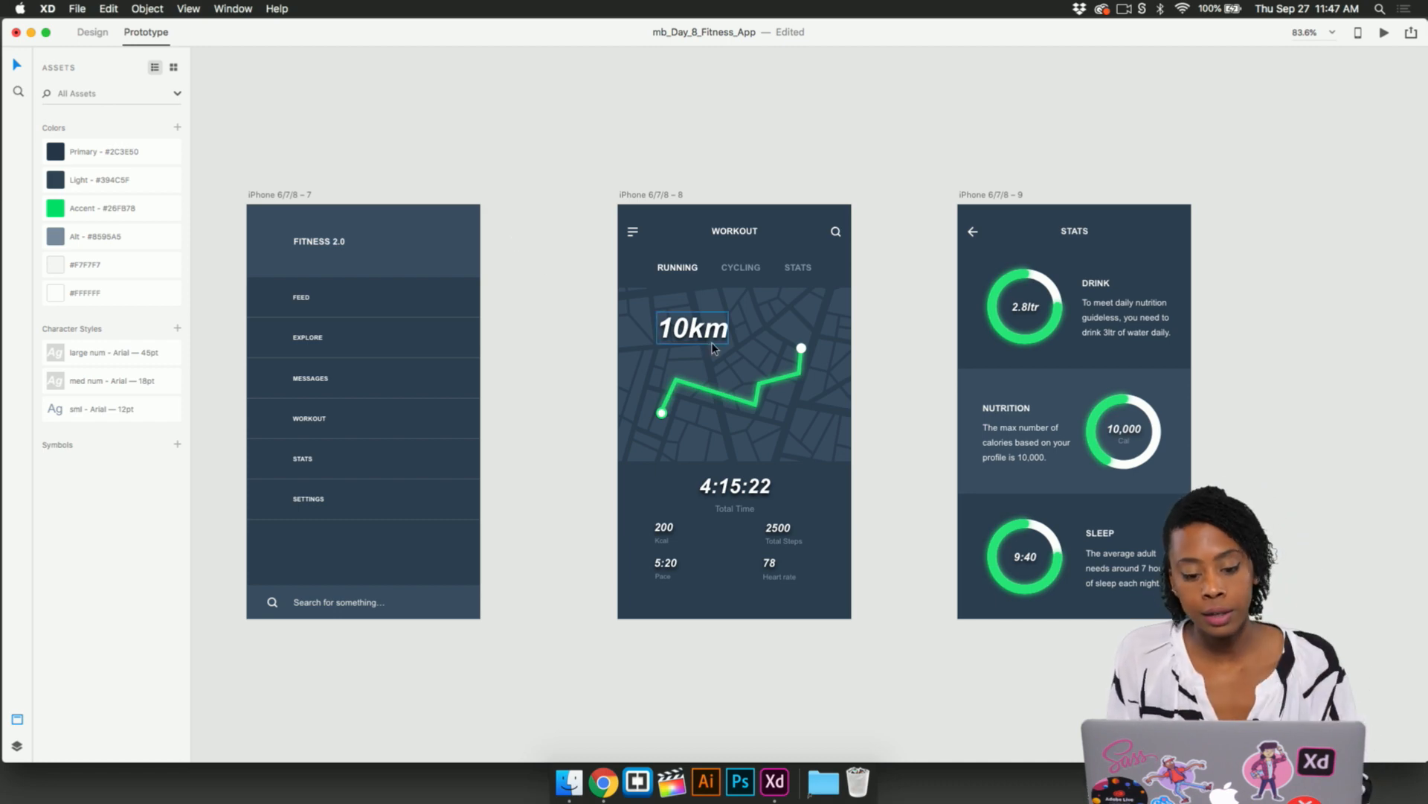
{"action": "left_click_drag", "start_coordinate": [575, 265], "coordinate": [722, 618]}
{"action": "left_click", "coordinate": [498, 464]}
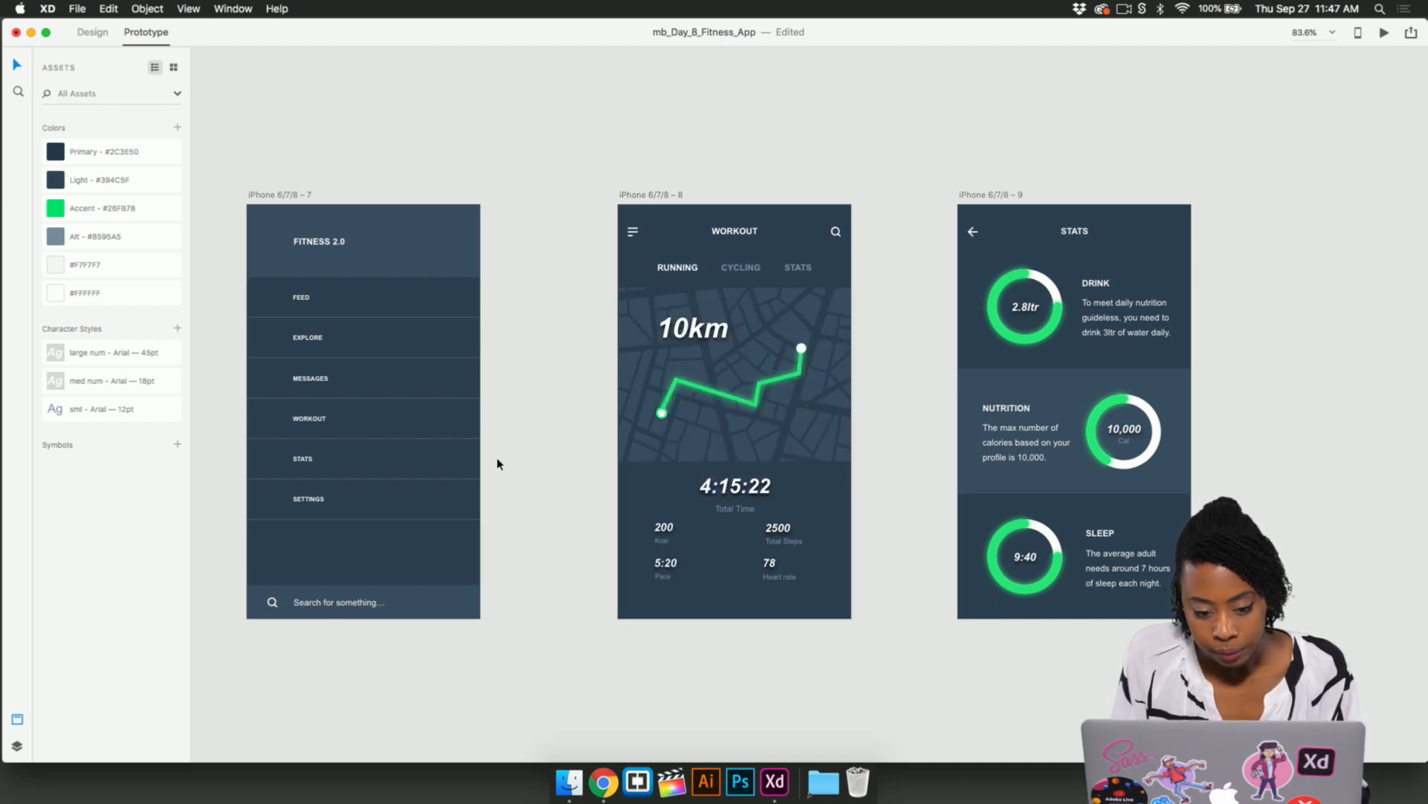
{"action": "left_click", "coordinate": [95, 35]}
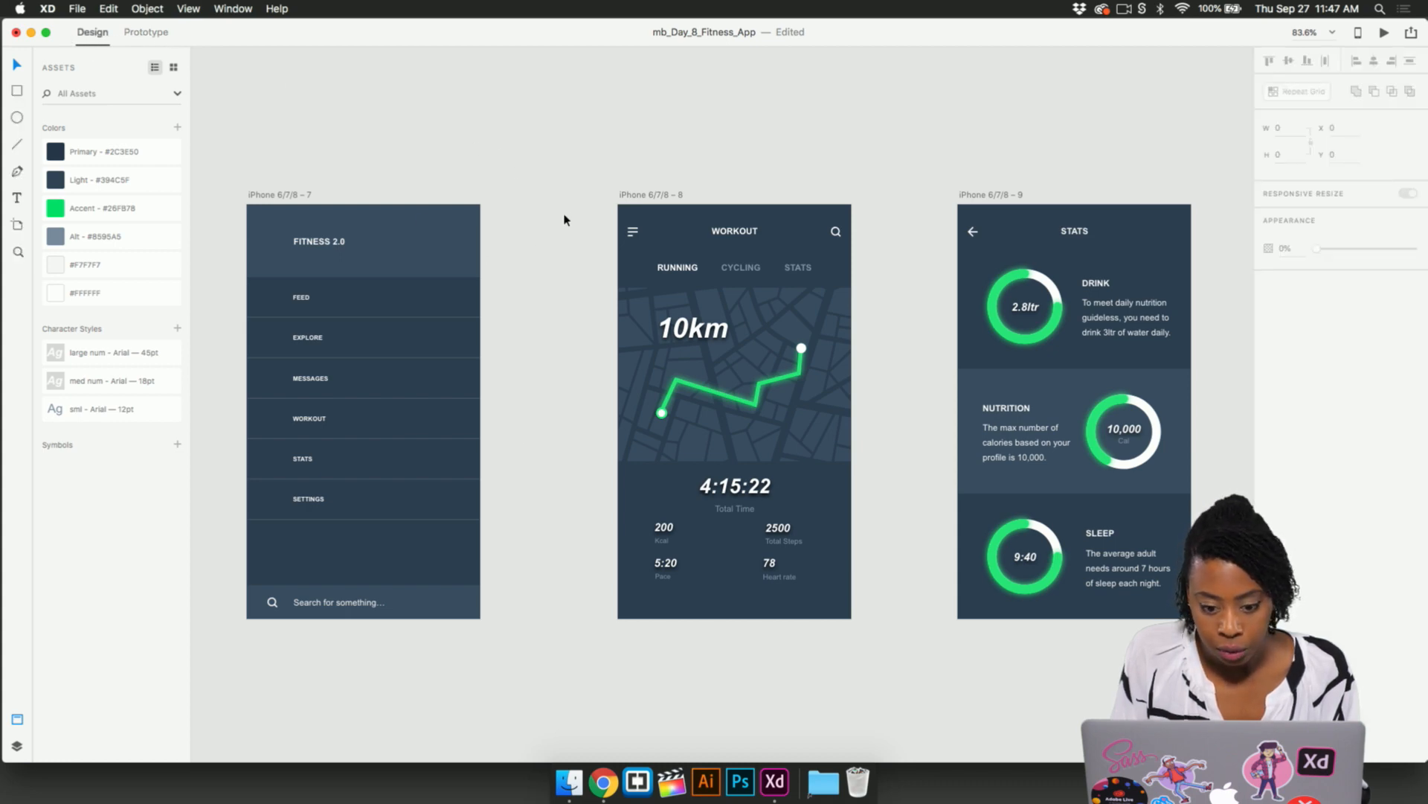
- Try to select all of the WORKOUT artboard's contents and move them out of the artboard
{"action": "left_click_drag", "start_coordinate": [588, 216], "coordinate": [860, 621]}
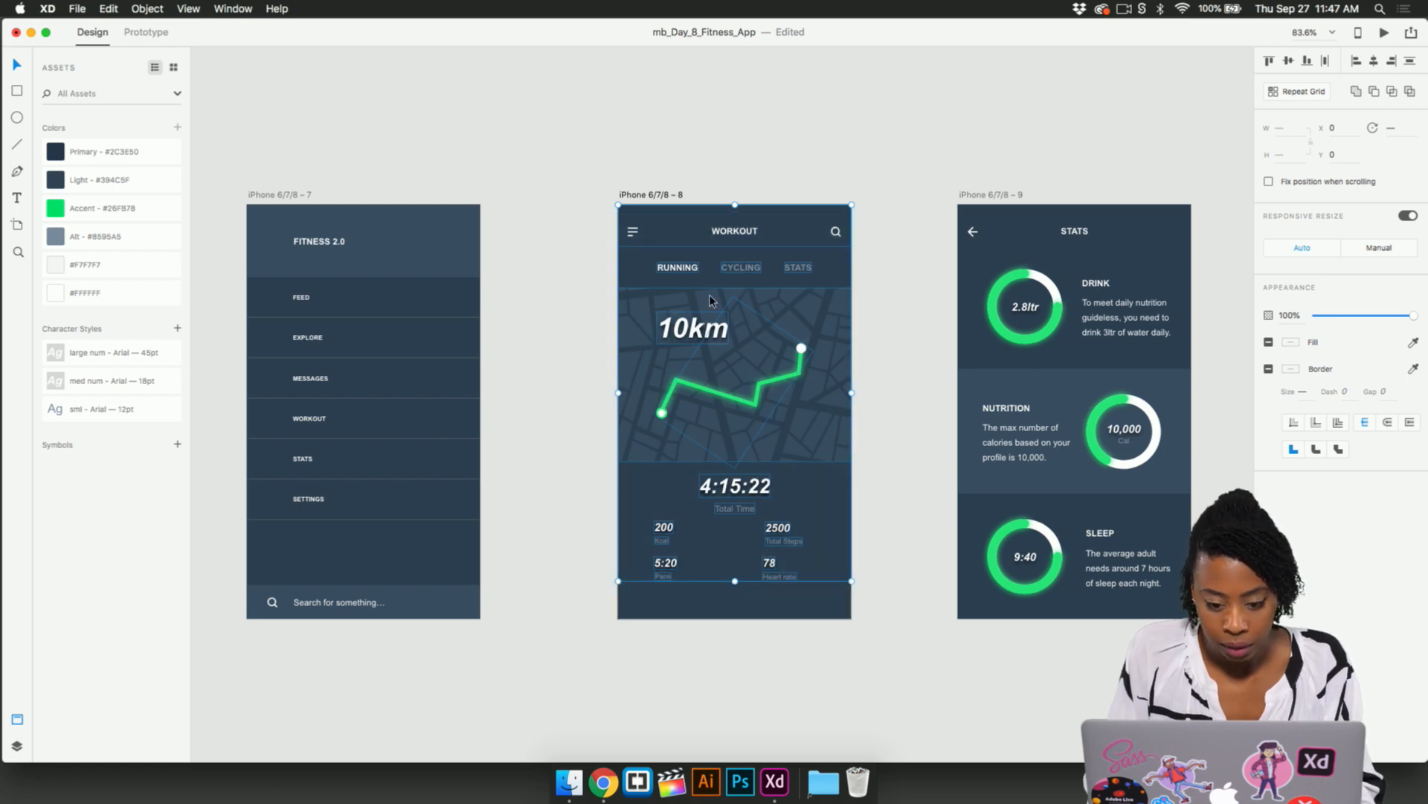
{"action": "left_click", "coordinate": [653, 196]}
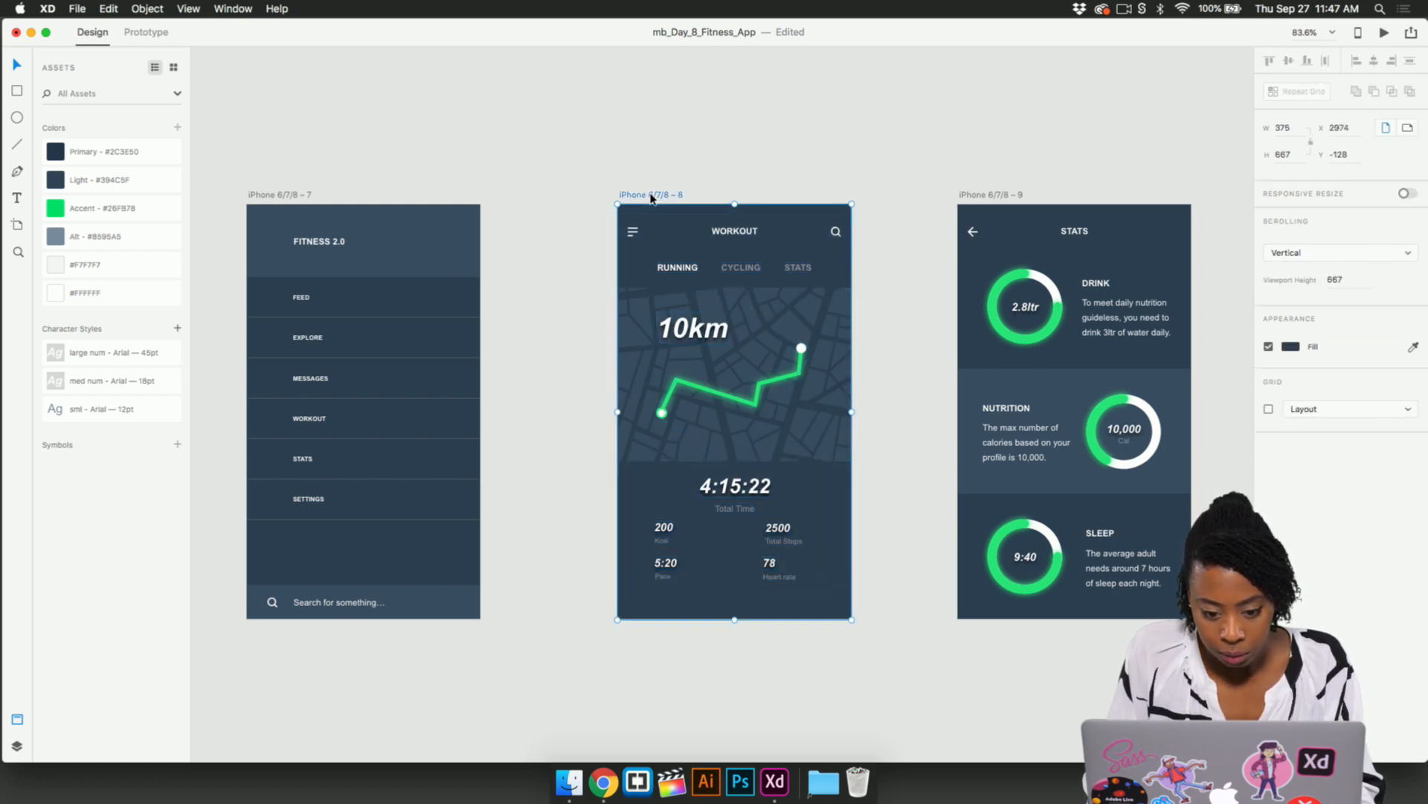
{"action": "scroll", "coordinate": [651, 197], "scroll_direction": "down", "scroll_amount": 3}
{"action": "left_click", "coordinate": [623, 147]}
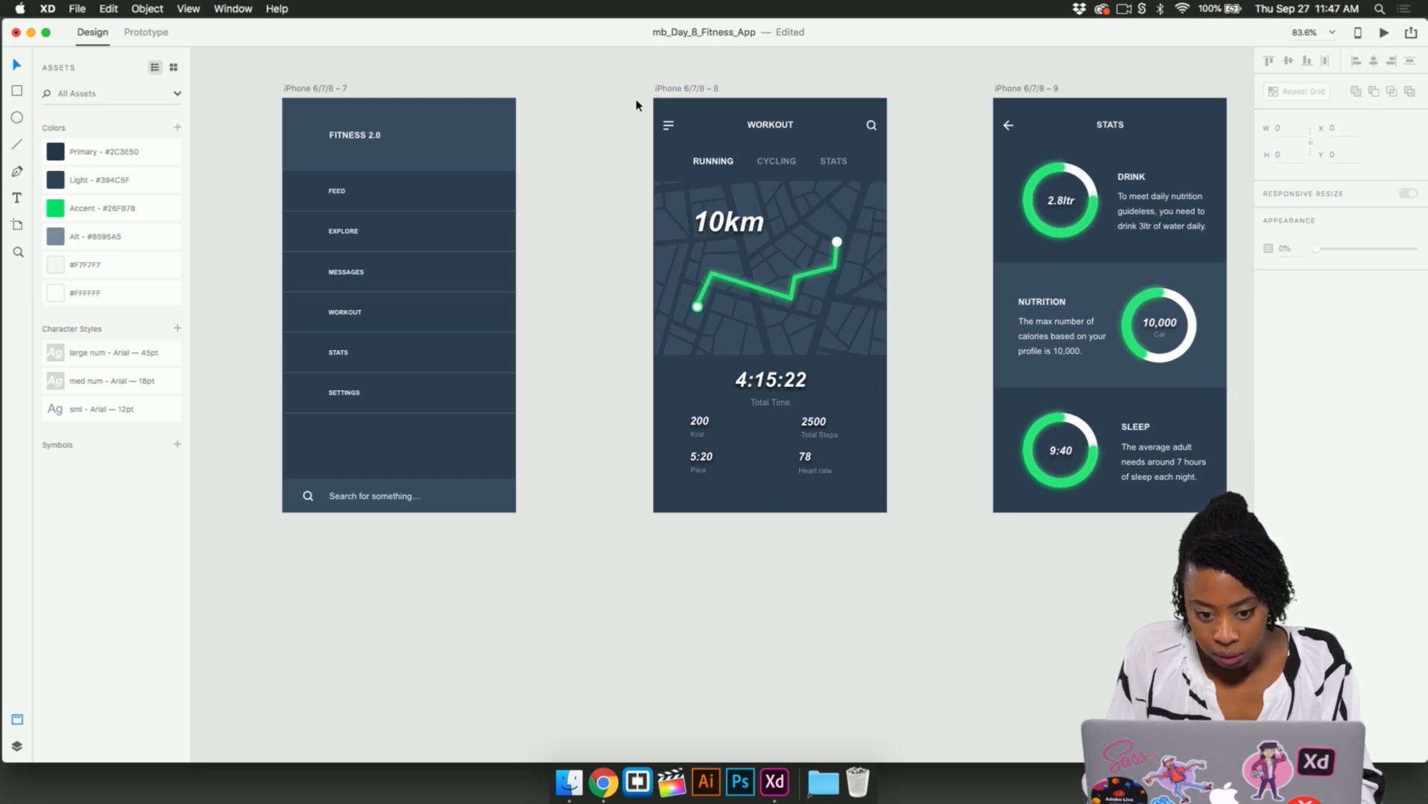
{"action": "left_click_drag", "start_coordinate": [624, 106], "coordinate": [900, 538]}
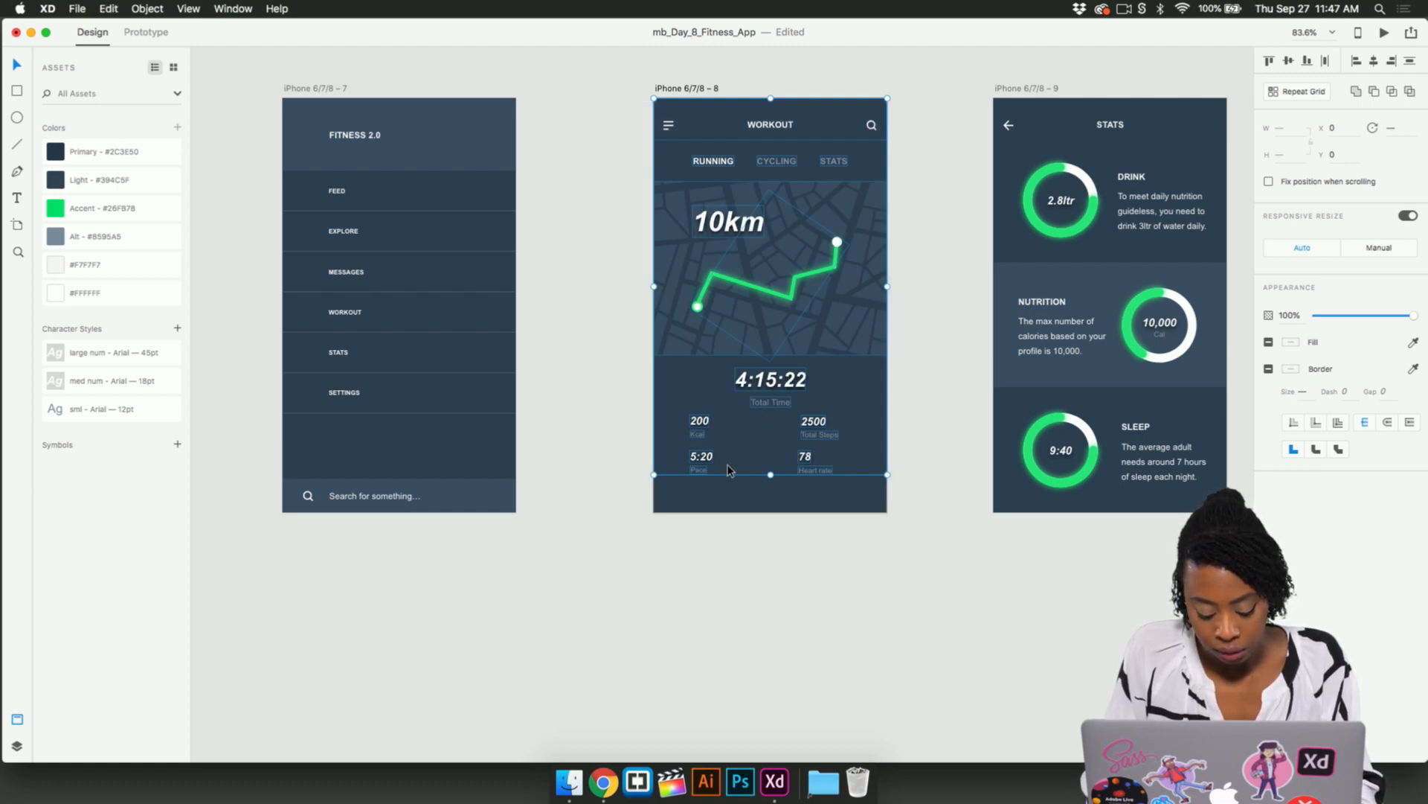
{"action": "left_click_drag", "start_coordinate": [775, 305], "coordinate": [680, 394]}
{"action": "left_click", "coordinate": [599, 456]}
{"action": "left_click_drag", "start_coordinate": [640, 94], "coordinate": [890, 526]}
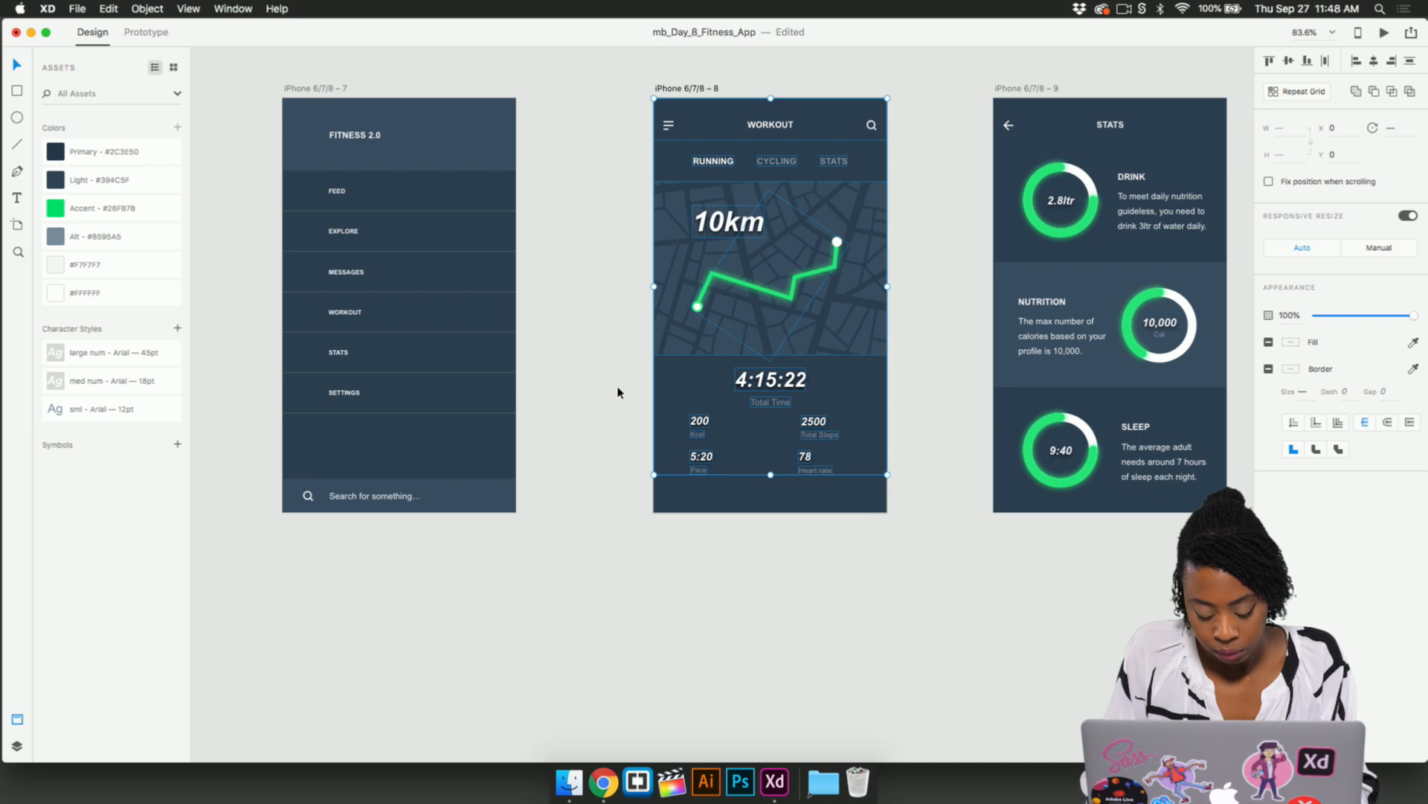
{"action": "left_click", "coordinate": [741, 281]}
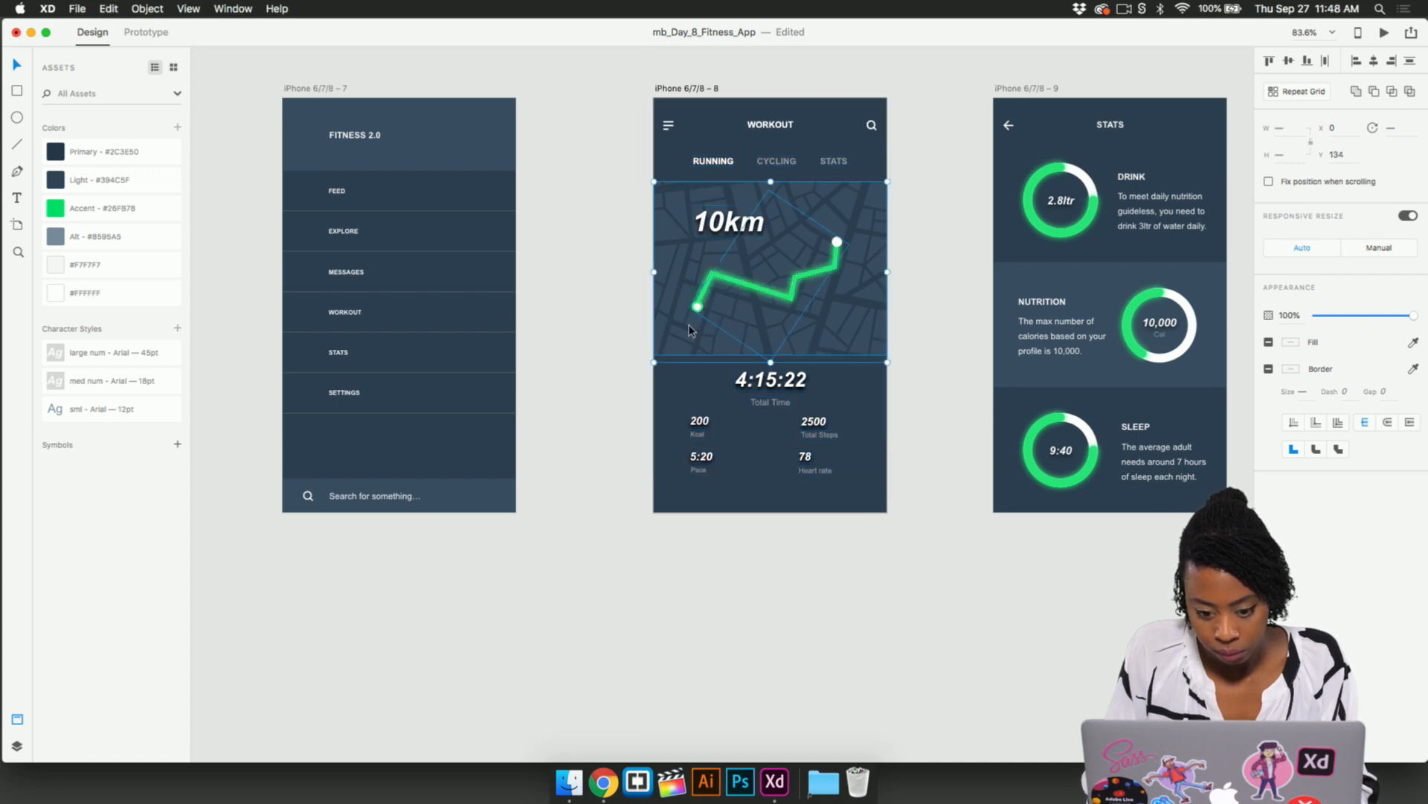
{"action": "left_click", "coordinate": [610, 303]}
- Draw a 375 × 667 rectangle over the WORKOUT artboard, fill it with Primary #2C3E50, and move it to the empty pasteboard below
{"action": "scroll", "coordinate": [610, 303], "scroll_direction": "down", "scroll_amount": 3}
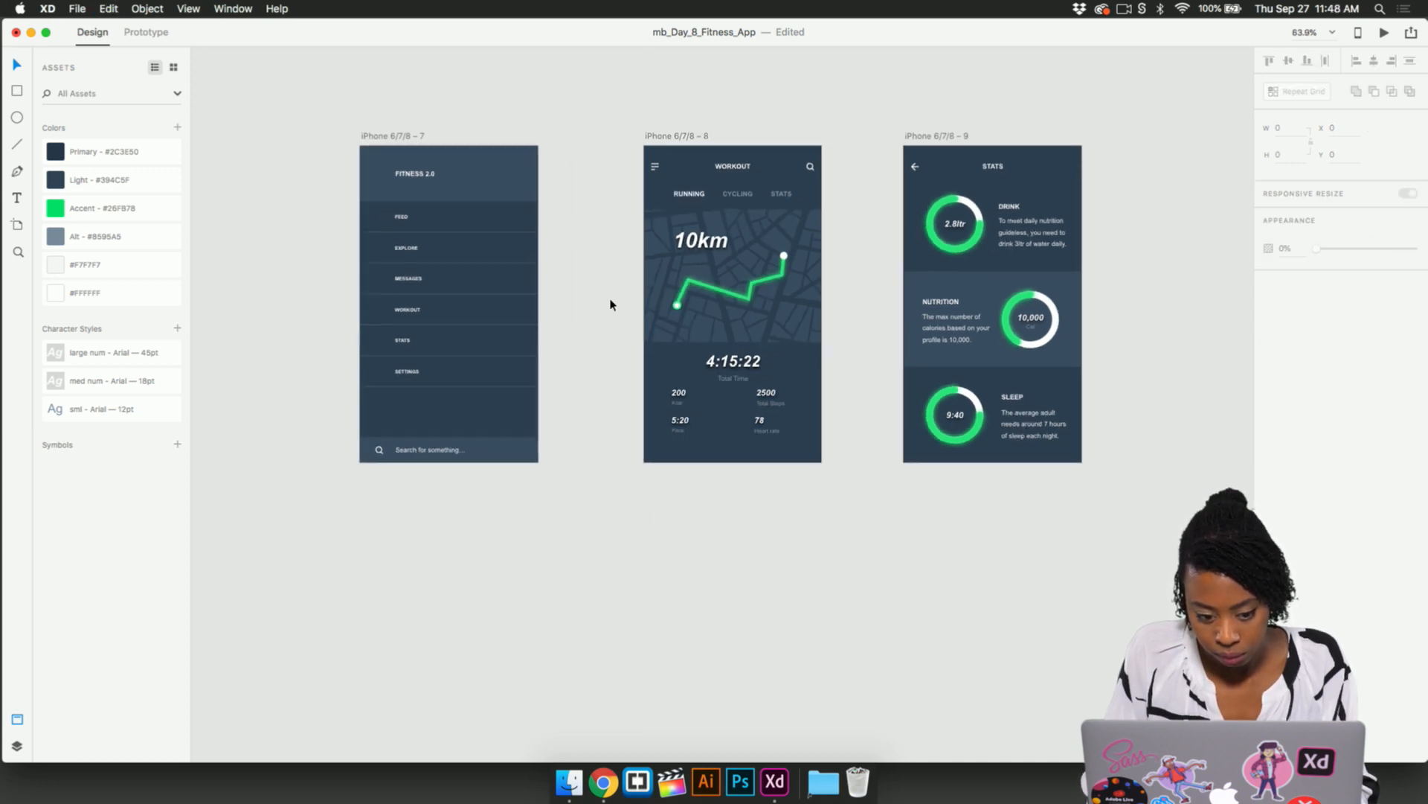
{"action": "key", "text": "r"}
{"action": "left_click_drag", "start_coordinate": [650, 128], "coordinate": [826, 444]}
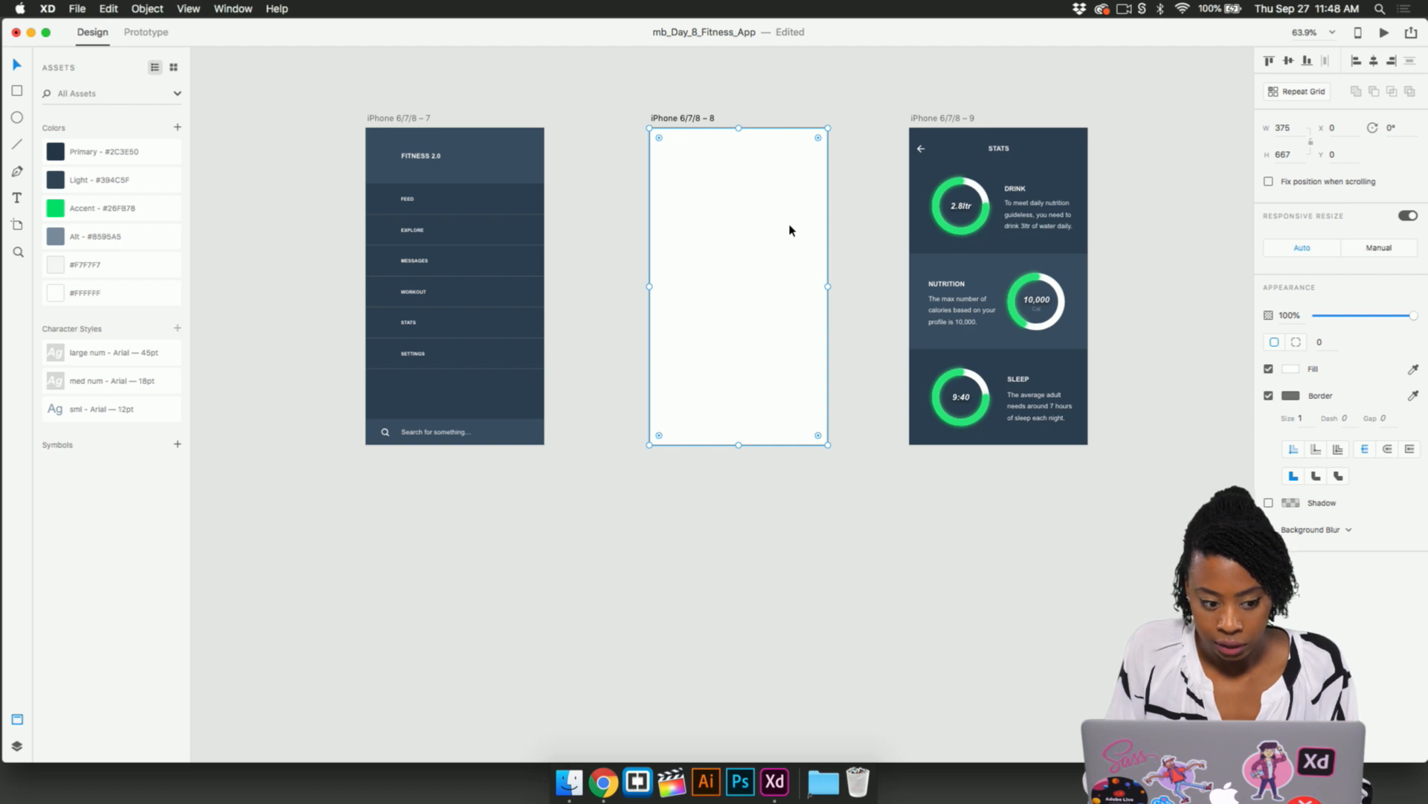
{"action": "left_click", "coordinate": [55, 151]}
{"action": "left_click_drag", "start_coordinate": [735, 330], "coordinate": [603, 660]}
- Copy all of the WORKOUT artboard's contents onto the dark rectangle on the pasteboard and align them with it
{"action": "left_click_drag", "start_coordinate": [643, 156], "coordinate": [847, 441]}
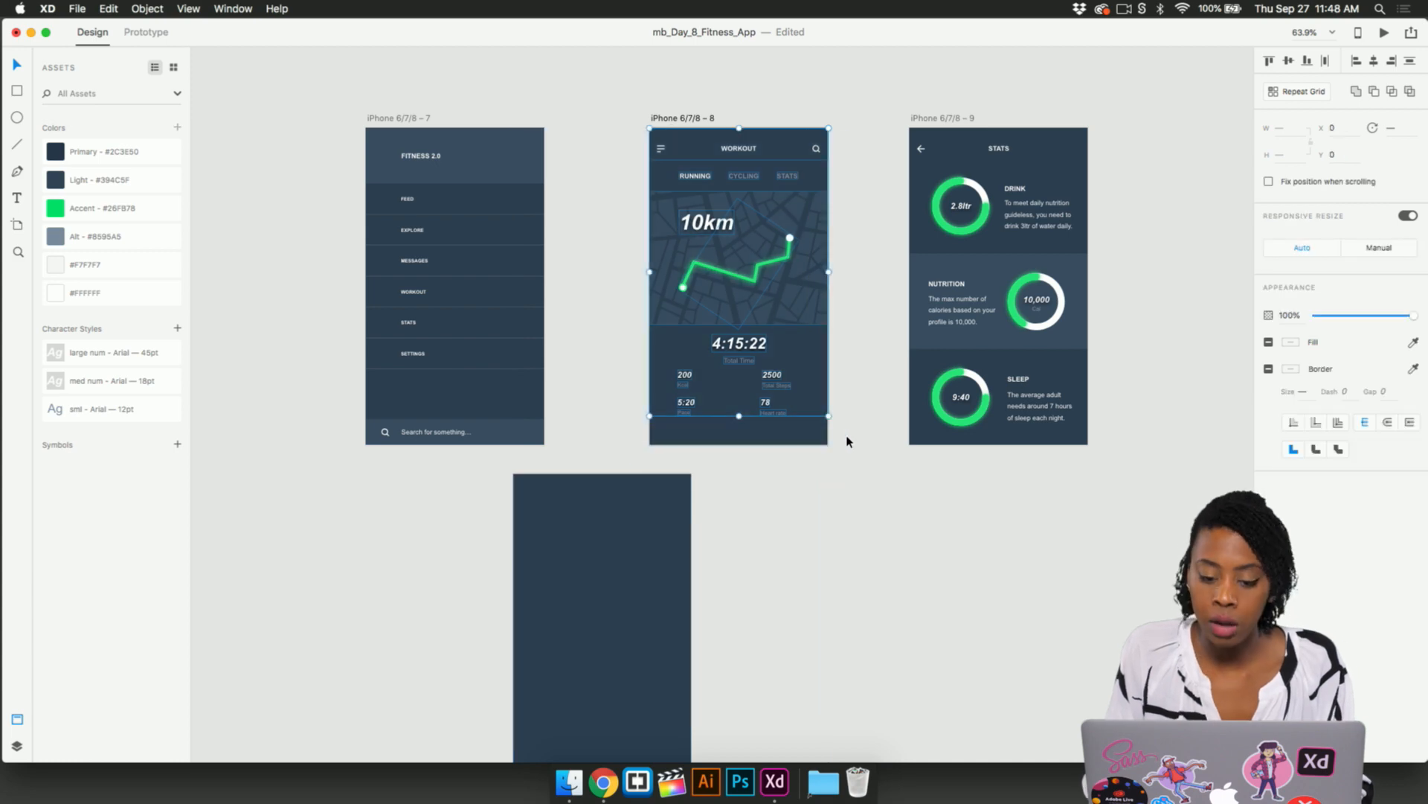
{"action": "left_click_drag", "start_coordinate": [695, 399], "coordinate": [604, 593]}
{"action": "scroll", "coordinate": [604, 587], "scroll_direction": "down", "scroll_amount": 1}
{"action": "left_click_drag", "start_coordinate": [661, 444], "coordinate": [628, 467]}
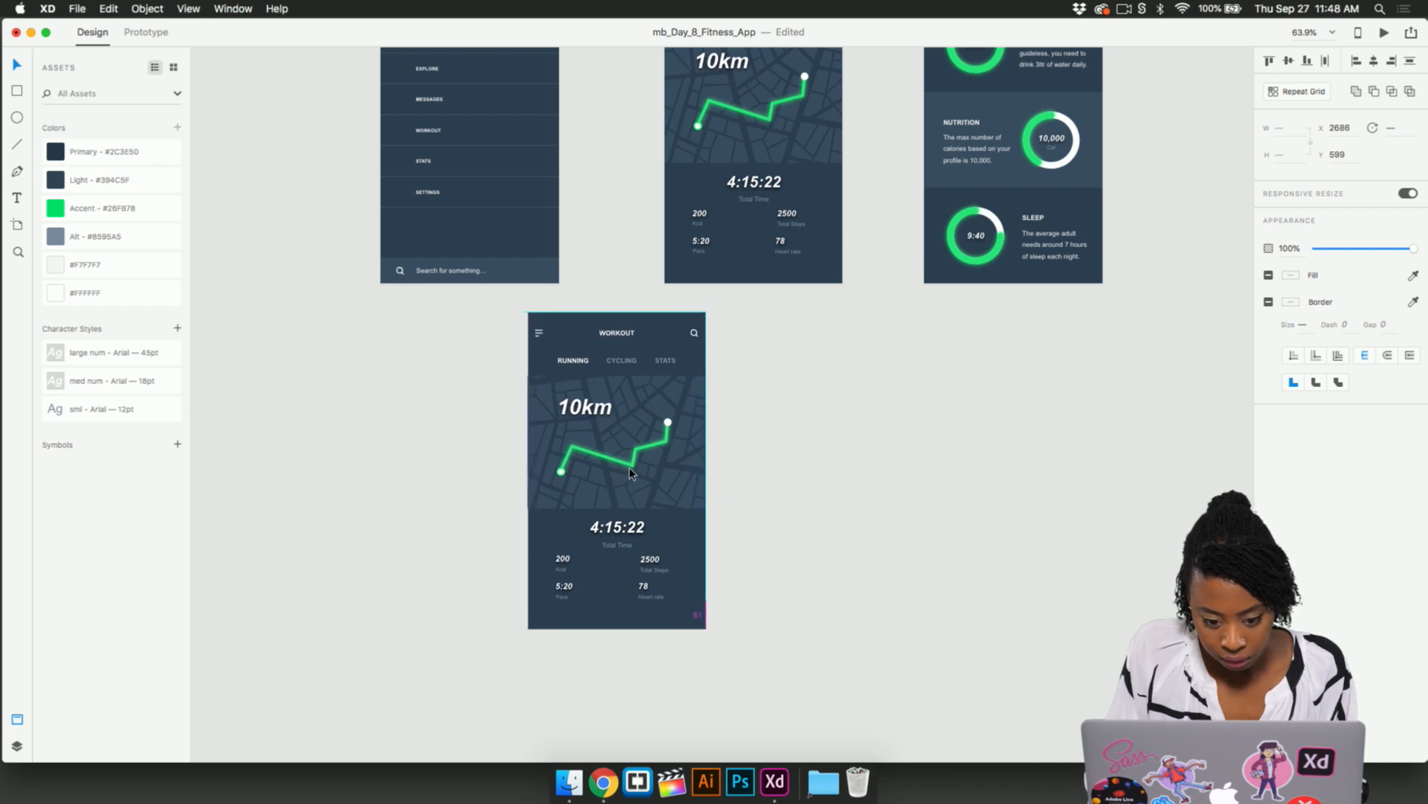
- Group the copied WORKOUT screen with its background and place it beside the menu on the FITNESS 2.0 artboard at X 253, Y 0
{"action": "left_click_drag", "start_coordinate": [734, 721], "coordinate": [517, 316]}
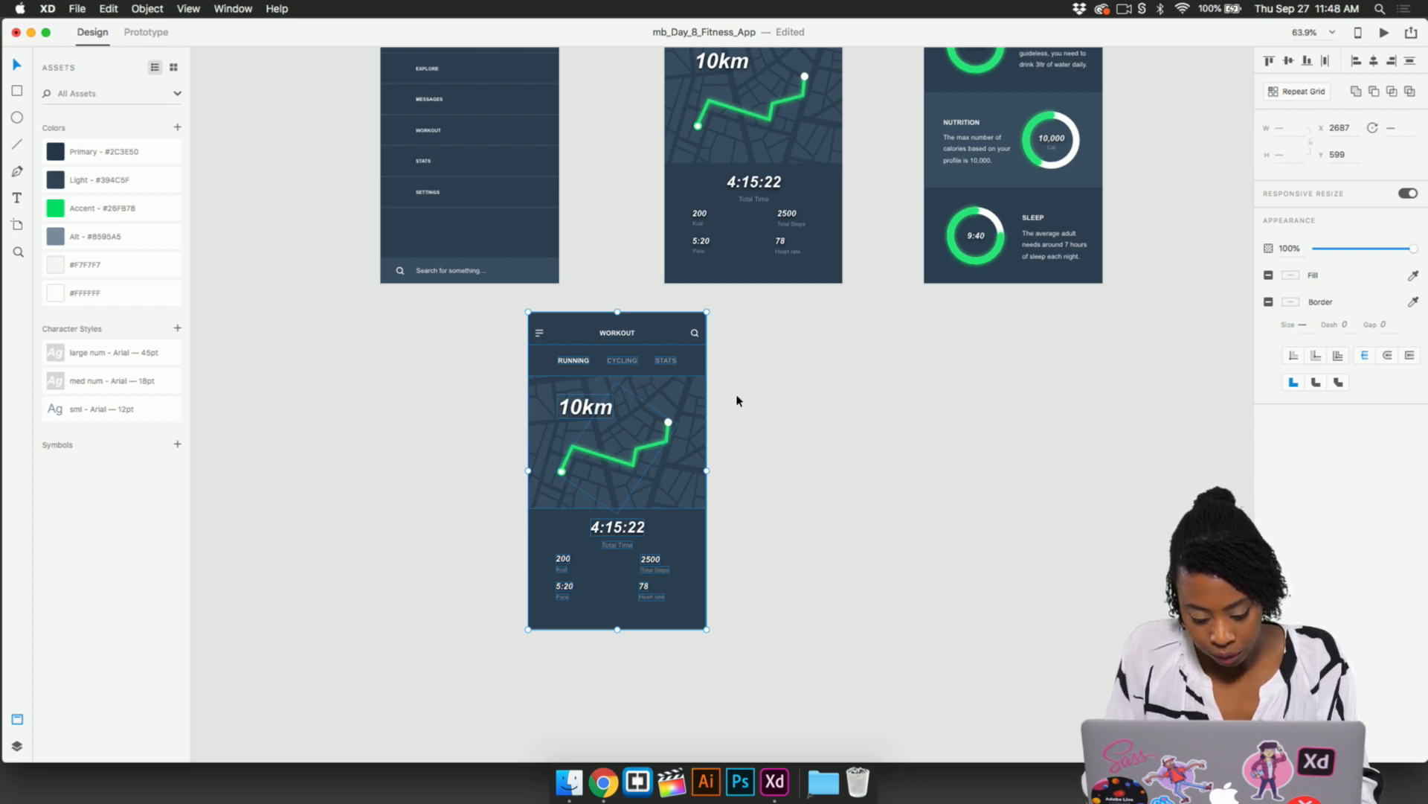
{"action": "key", "text": "super+g"}
{"action": "scroll", "coordinate": [628, 428], "scroll_direction": "up", "scroll_amount": 4}
{"action": "left_click_drag", "start_coordinate": [591, 554], "coordinate": [552, 209]}
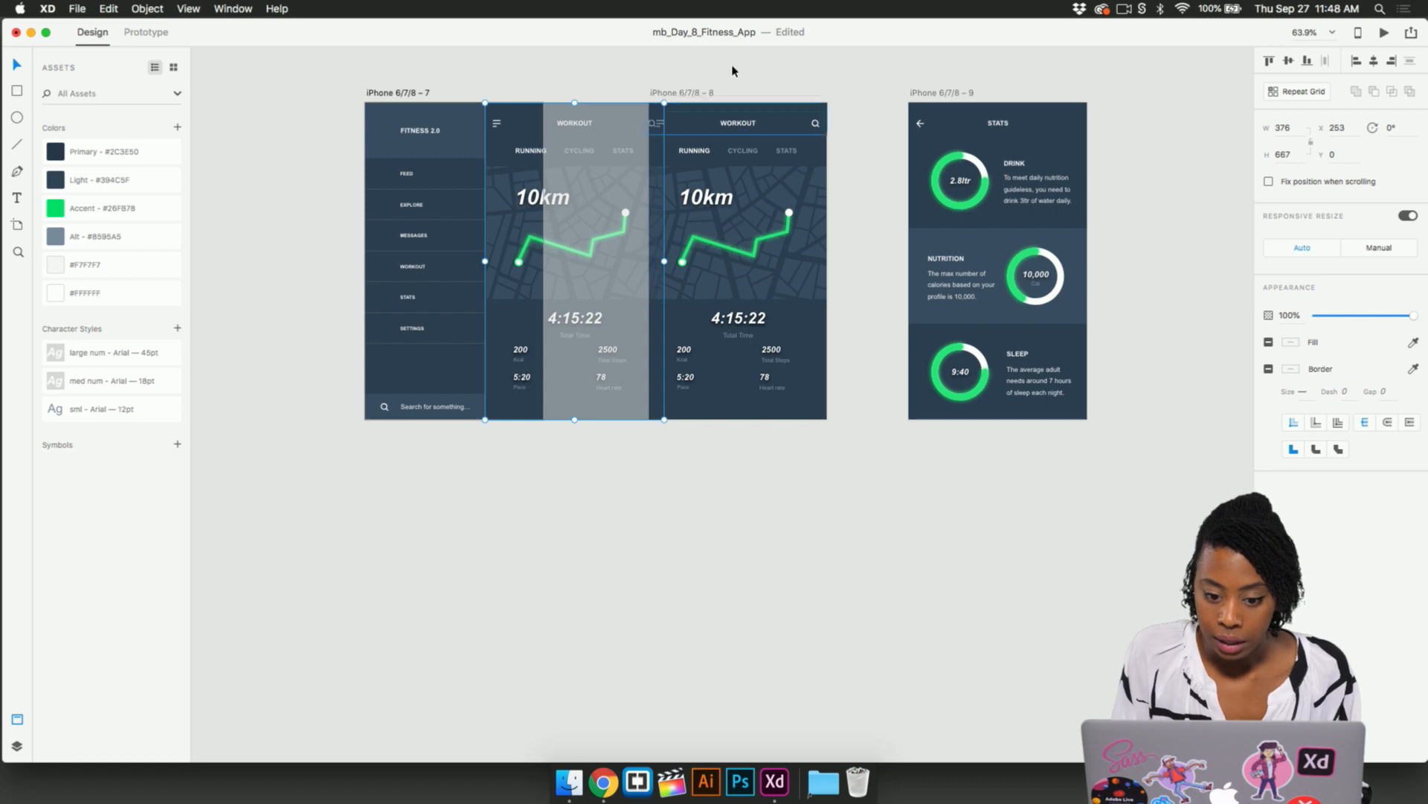
{"action": "left_click", "coordinate": [525, 523]}
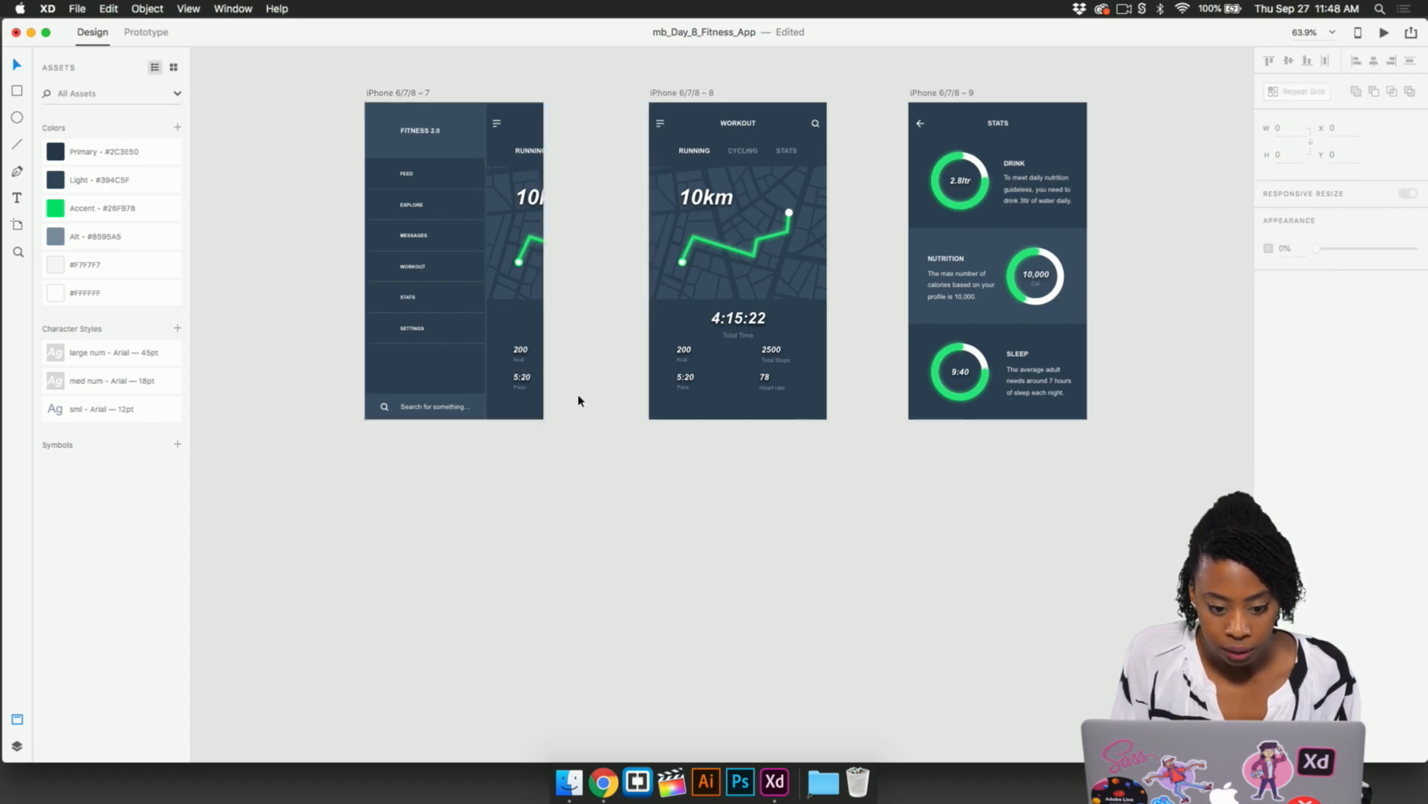
- Move the copied WORKOUT screen beside the menu to X 264, Y 0 and remove its background rectangle's border
{"action": "left_click", "coordinate": [522, 228]}
{"action": "left_click_drag", "start_coordinate": [521, 227], "coordinate": [527, 229]}
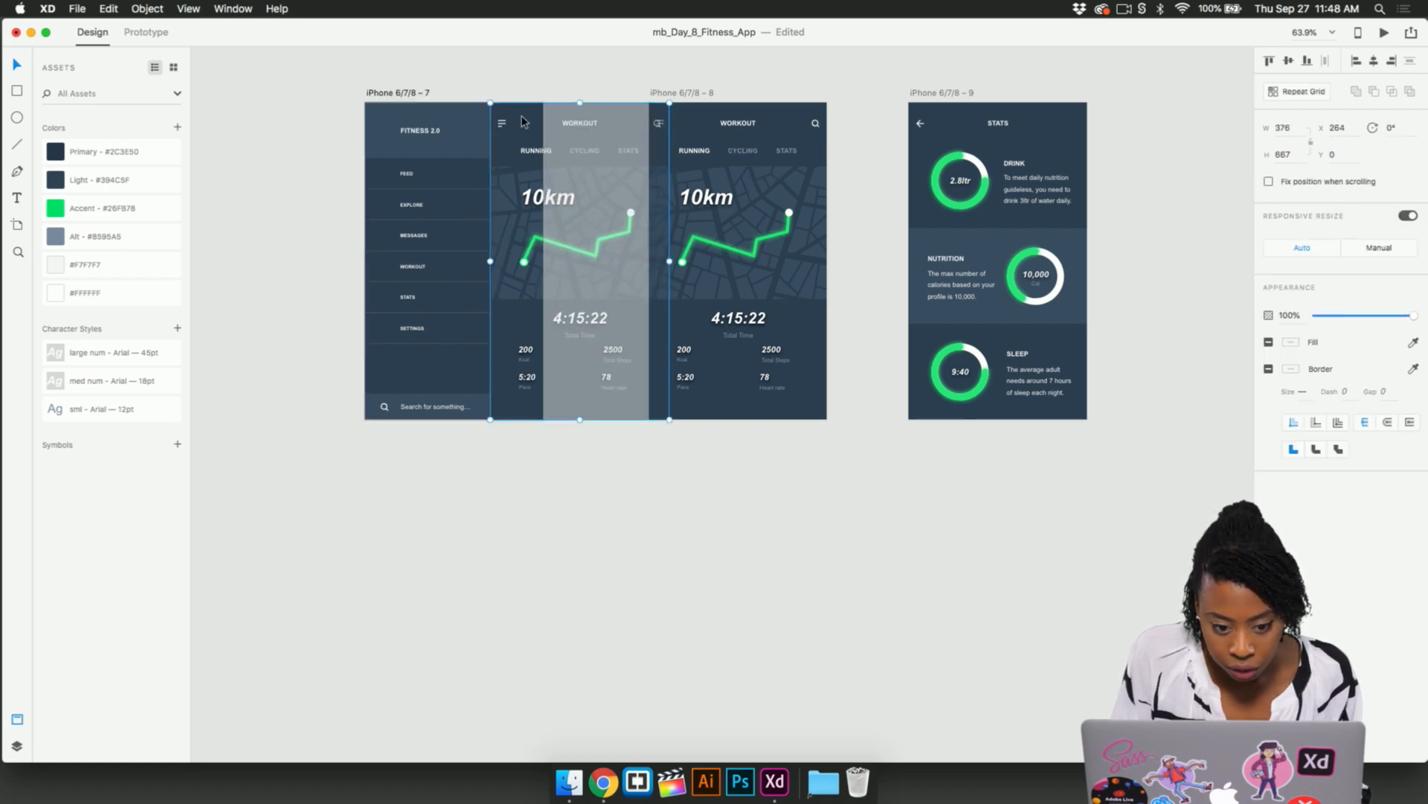
{"action": "double_click", "coordinate": [504, 147]}
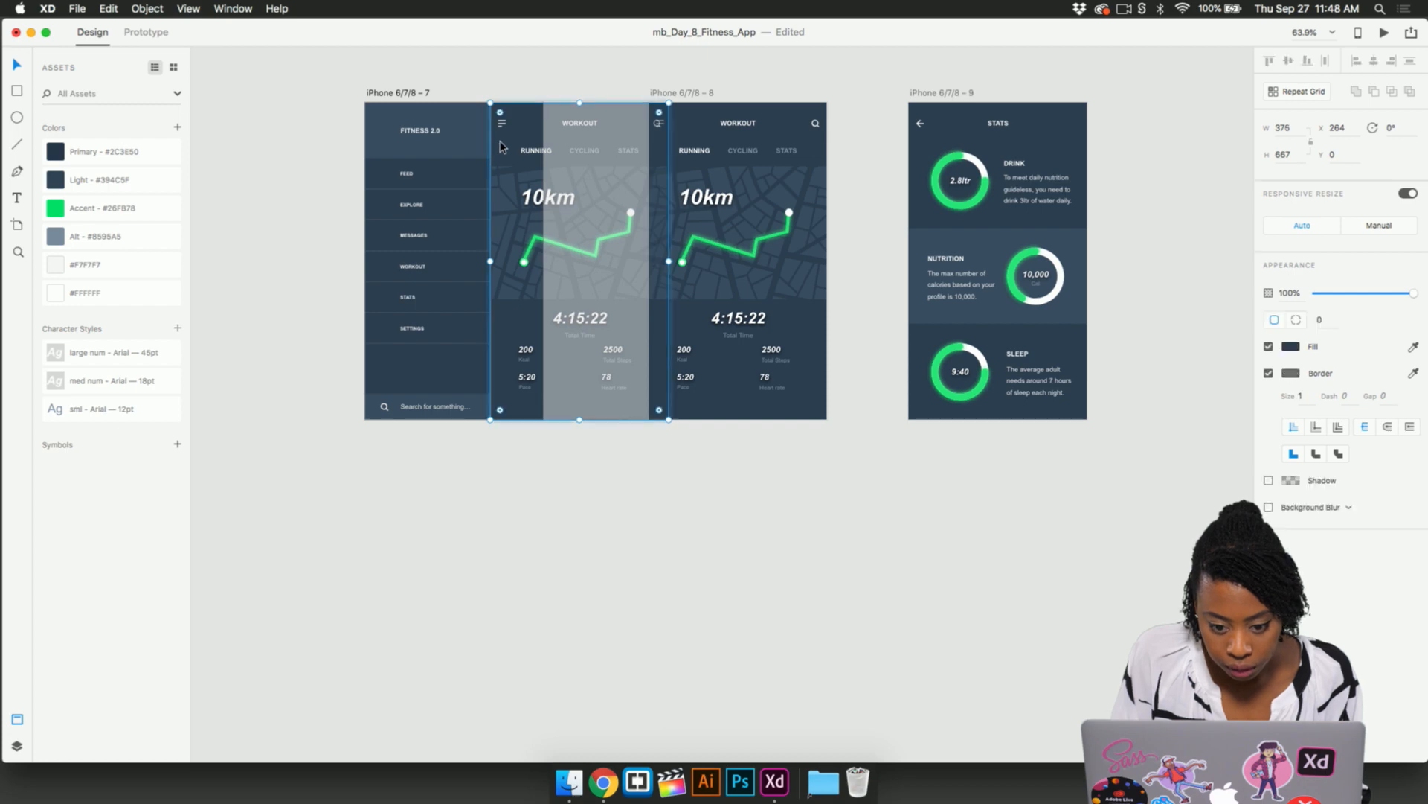
{"action": "left_click", "coordinate": [627, 598]}
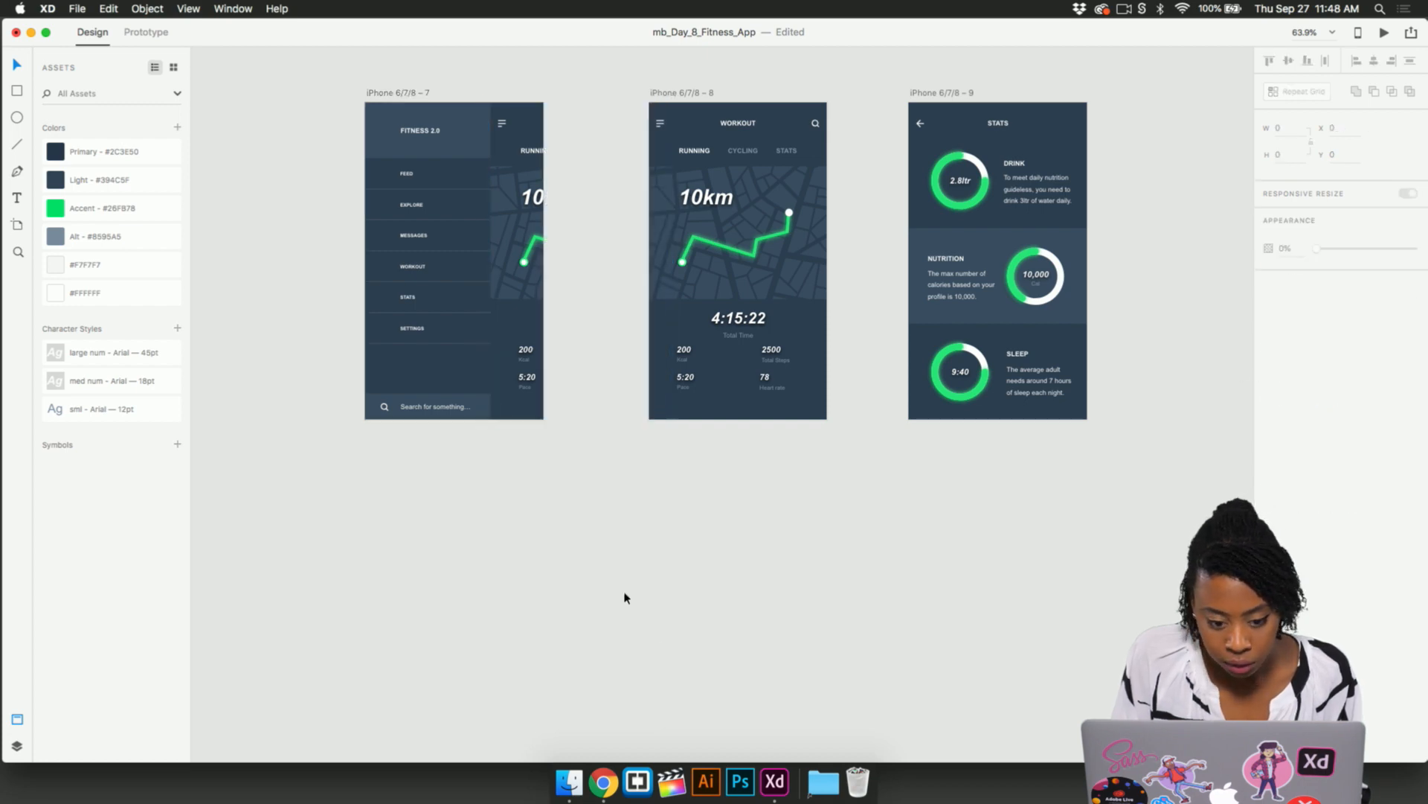
- Select the hamburger icon inside the copied WORKOUT screen's header on the FITNESS 2.0 artboard
{"action": "scroll", "coordinate": [583, 417], "scroll_direction": "up", "scroll_amount": 3}
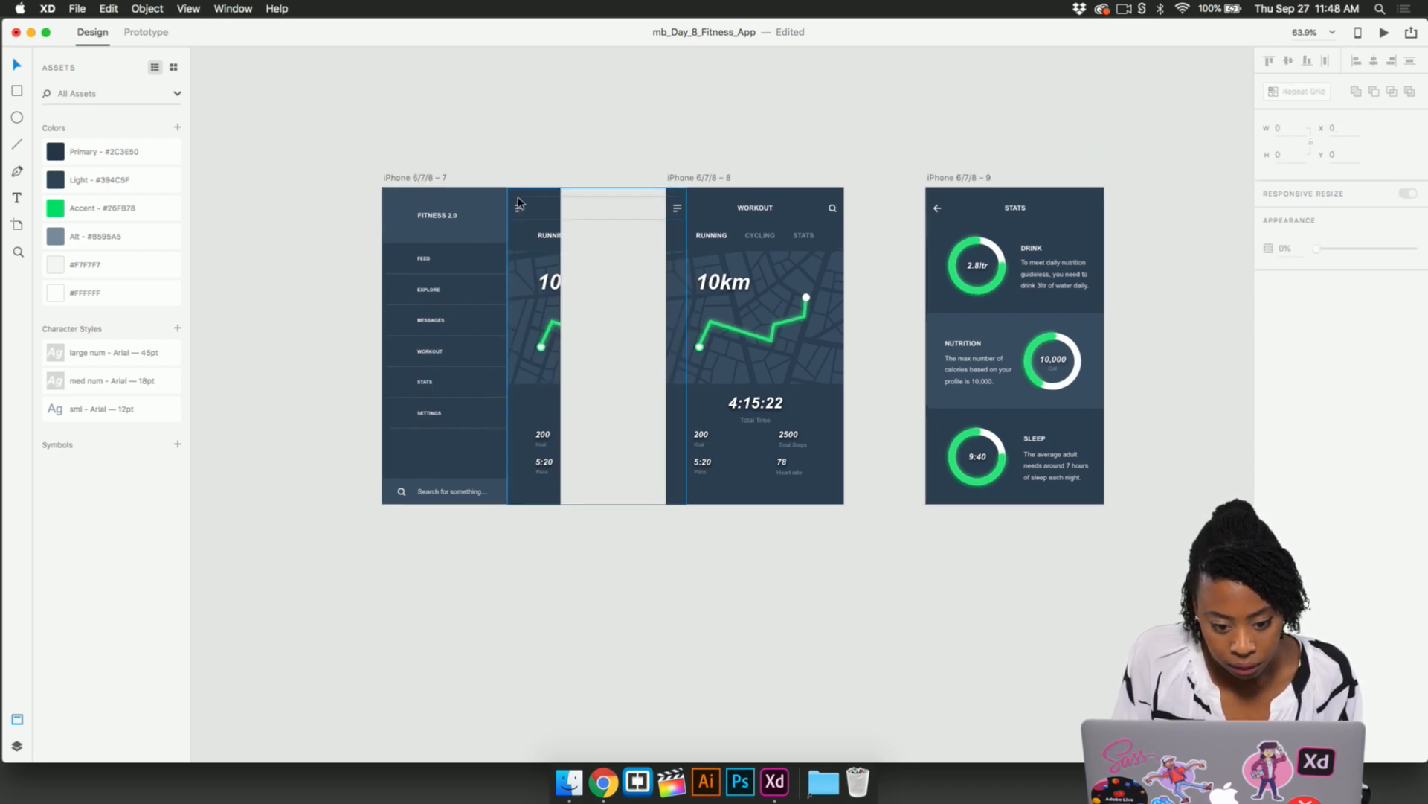
{"action": "scroll", "coordinate": [519, 200], "scroll_direction": "up", "scroll_amount": 3}
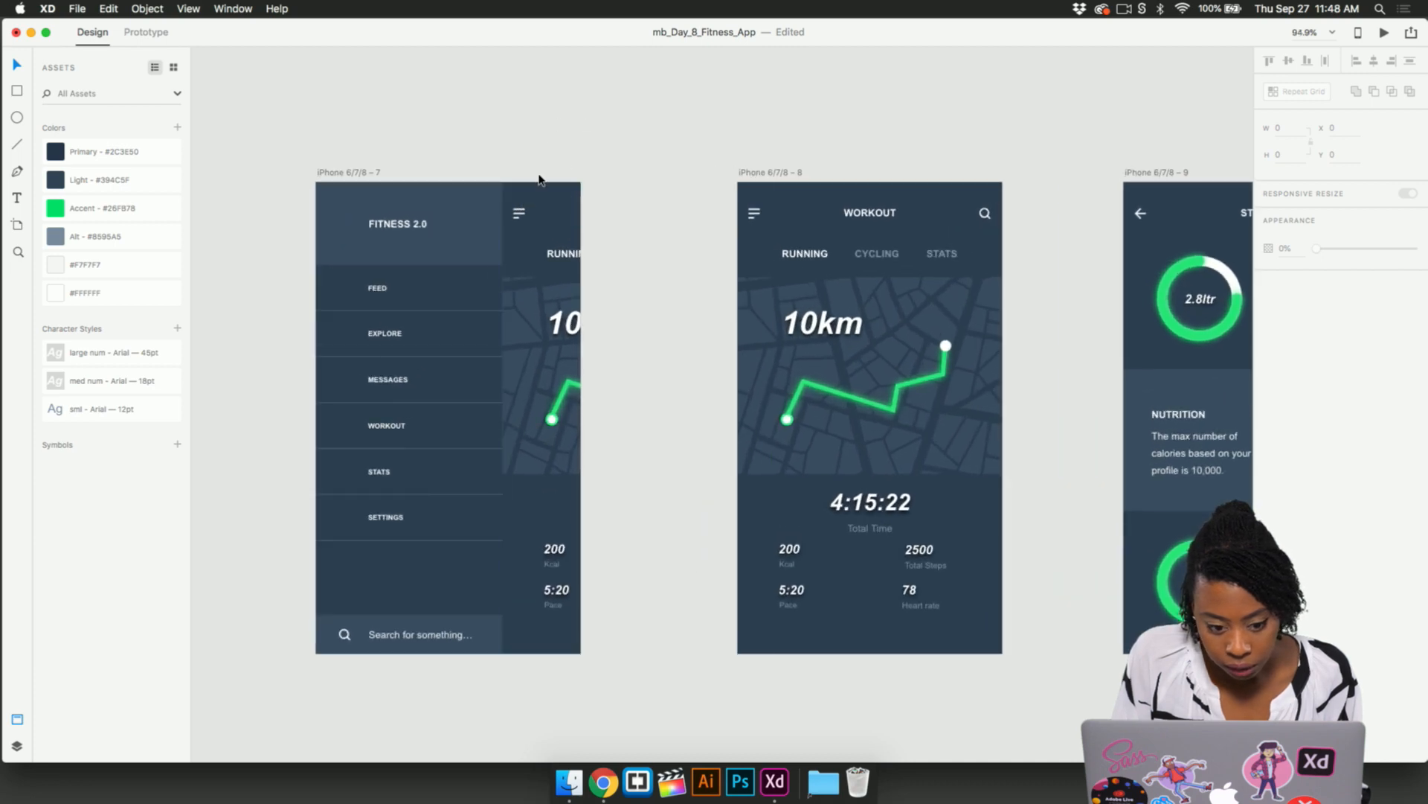
{"action": "left_click", "coordinate": [518, 213]}
{"action": "left_click", "coordinate": [568, 122]}
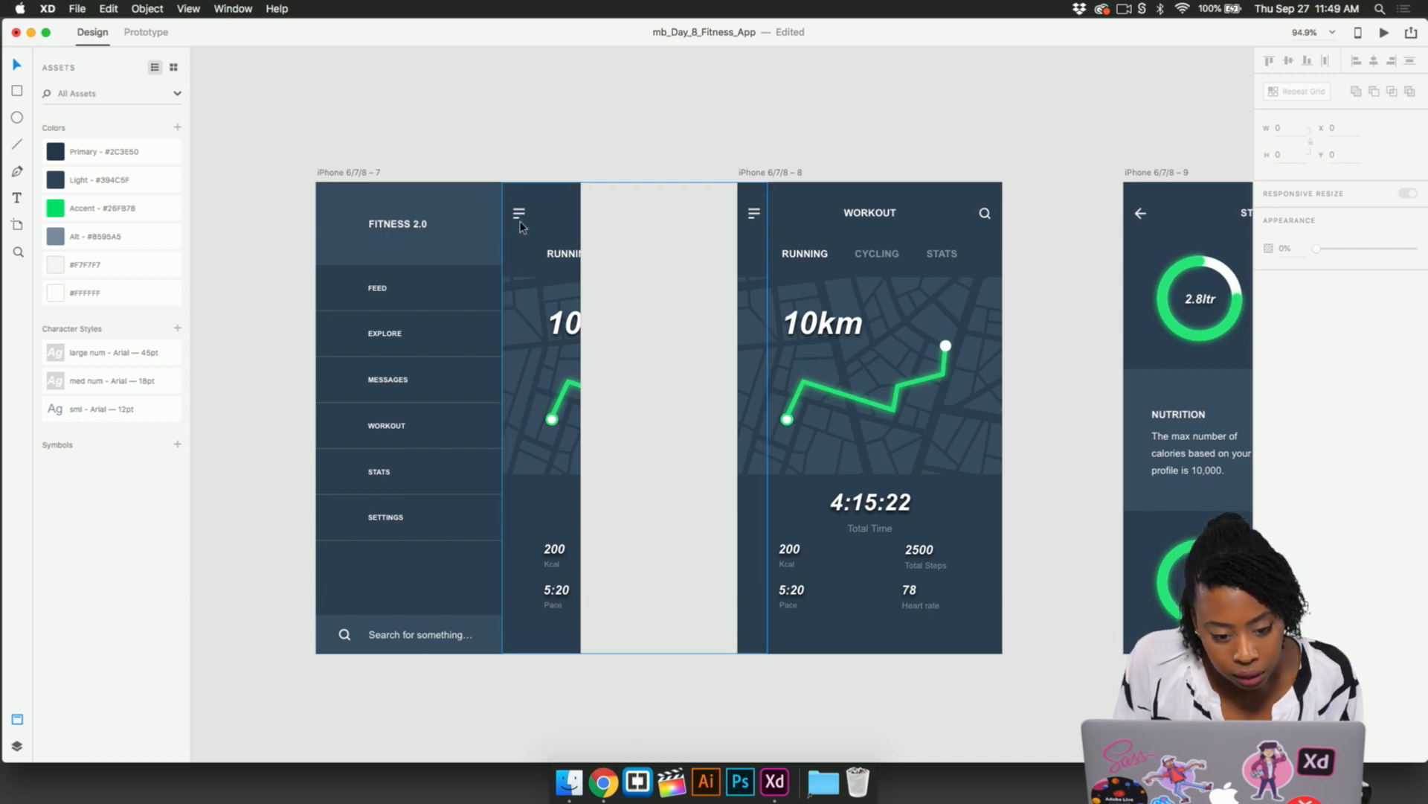
{"action": "left_click", "coordinate": [521, 217]}
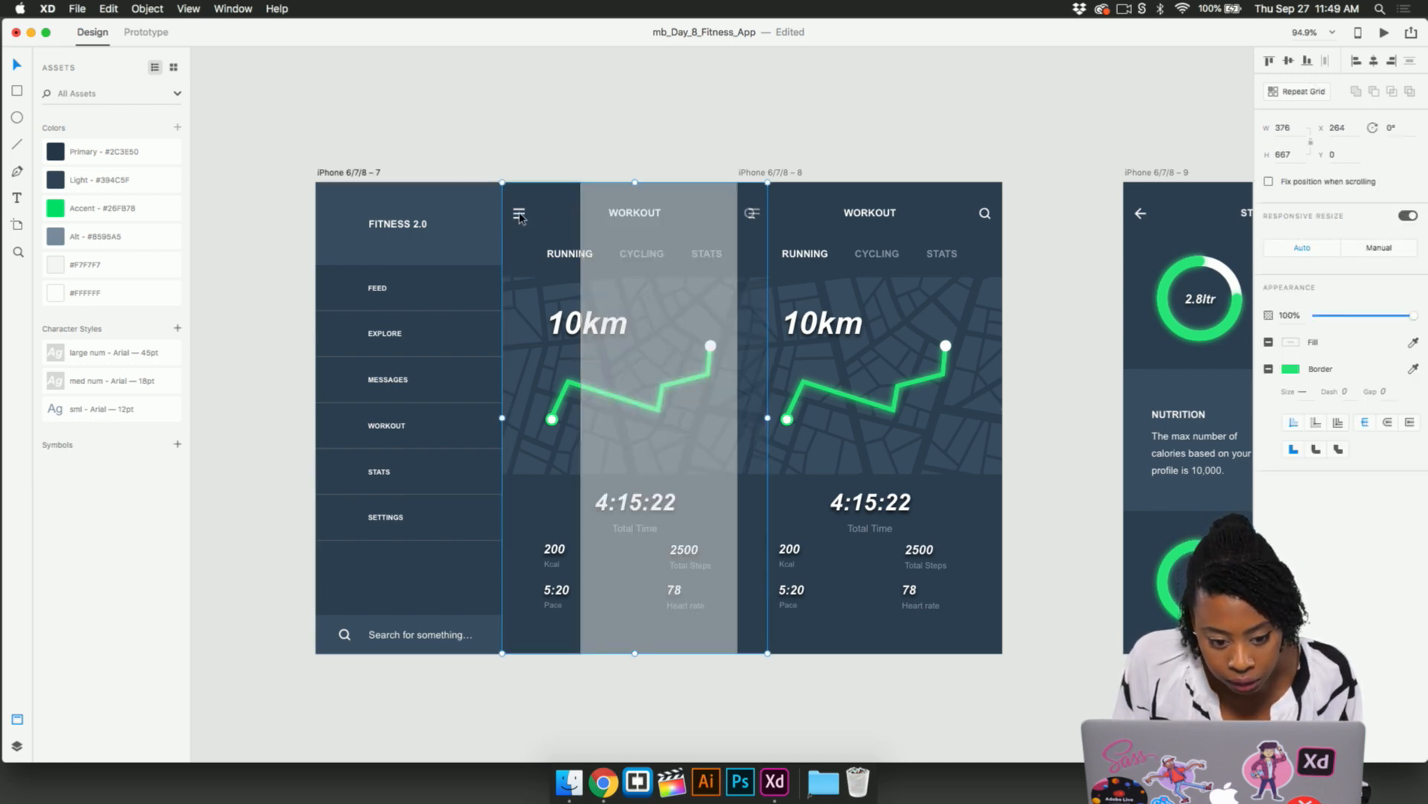
{"action": "key", "text": "Escape"}
{"action": "left_click", "coordinate": [521, 217]}
{"action": "left_click", "coordinate": [525, 155]}
{"action": "left_click", "coordinate": [520, 216]}
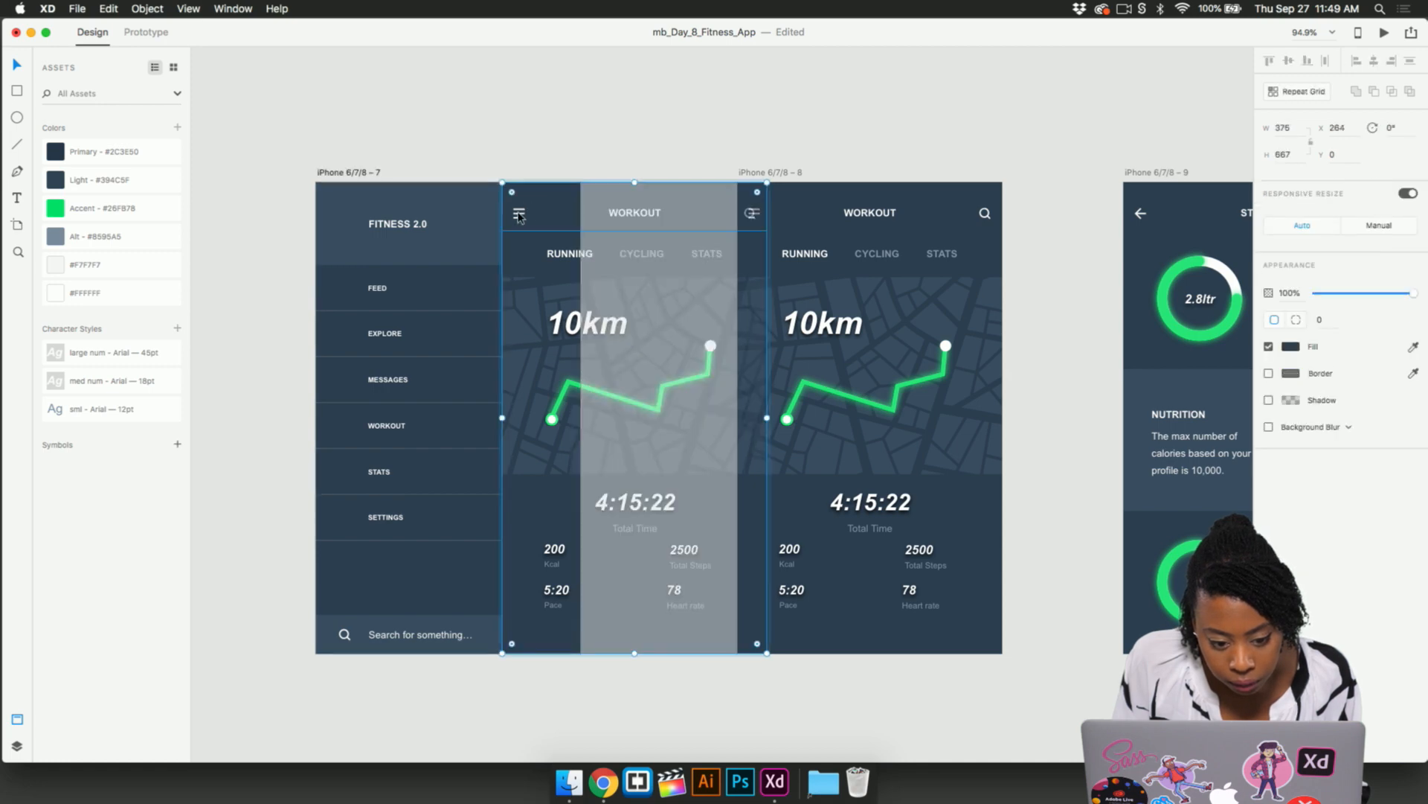
{"action": "double_click", "coordinate": [520, 215]}
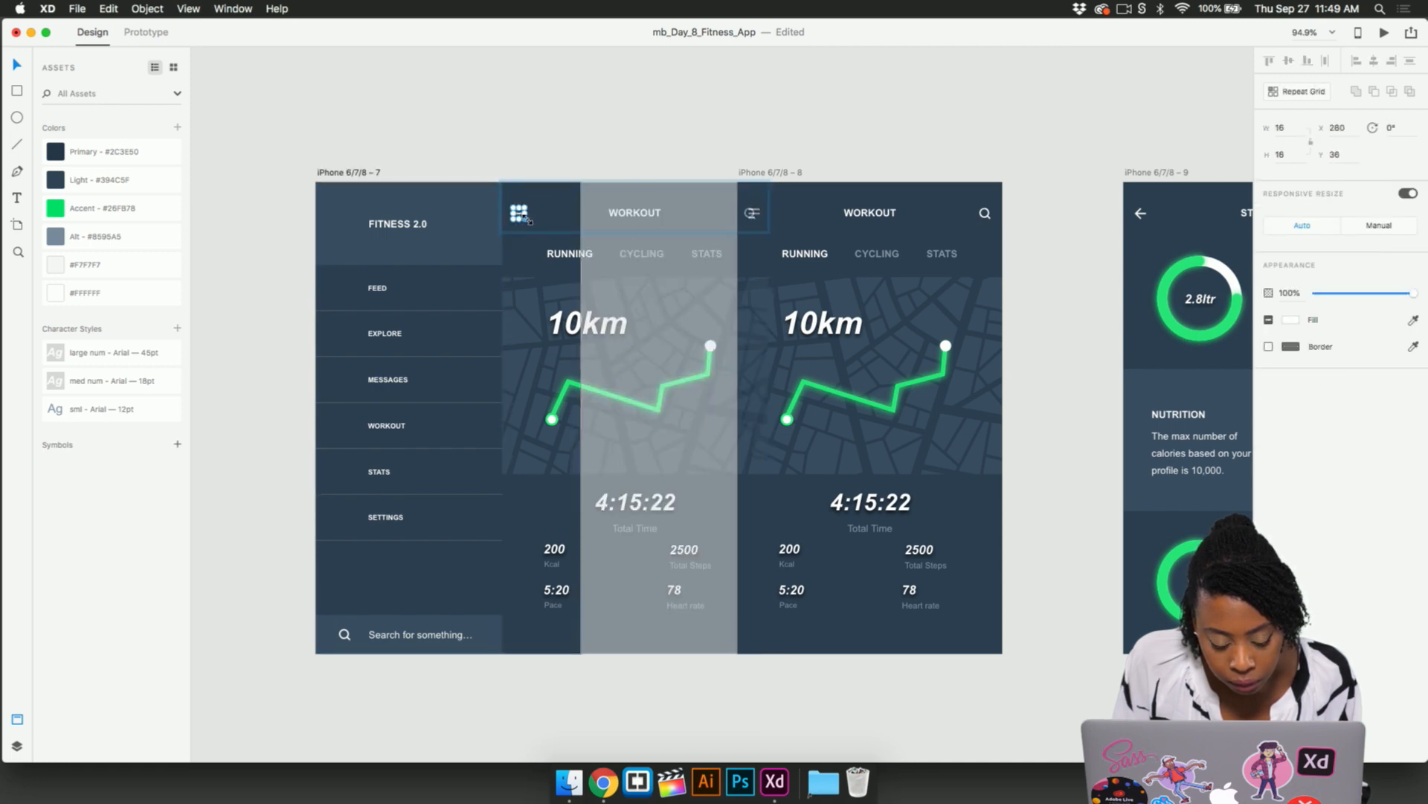
- Copy the back arrow icon from the STATS artboard's header
{"action": "left_click", "coordinate": [1142, 237]}
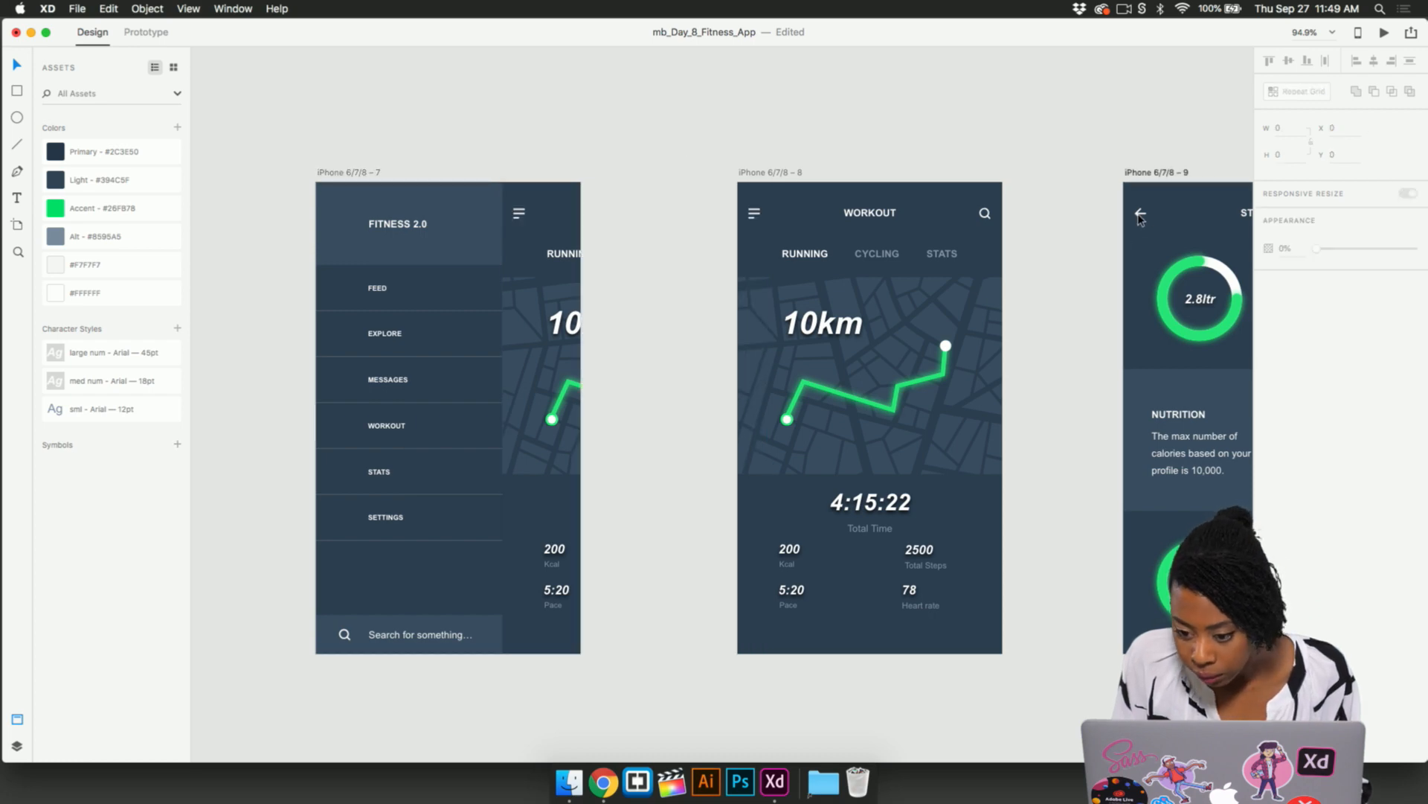
{"action": "left_click", "coordinate": [1142, 216]}
{"action": "double_click", "coordinate": [1141, 216]}
{"action": "scroll", "coordinate": [1064, 213], "scroll_direction": "down", "scroll_amount": 5}
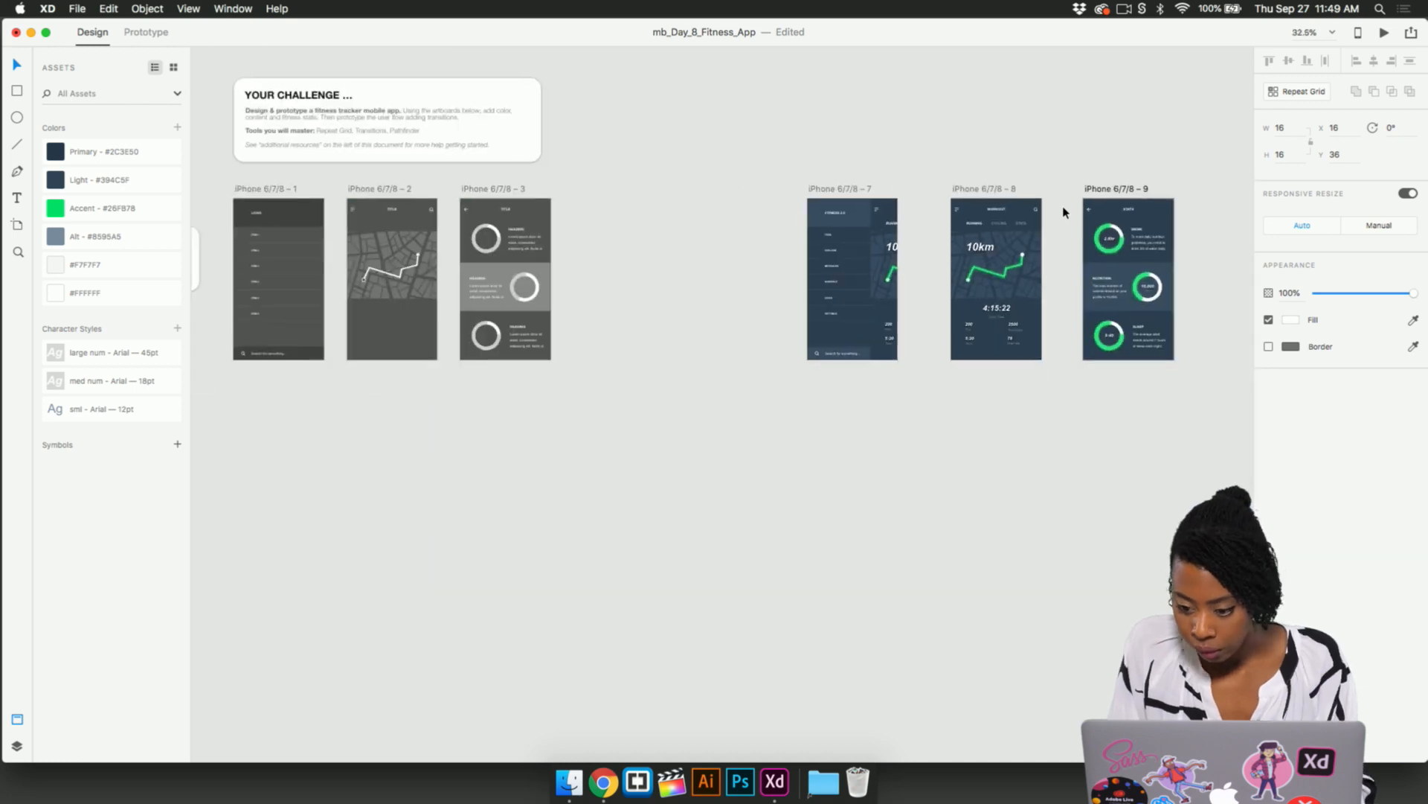
{"action": "scroll", "coordinate": [1064, 213], "scroll_direction": "right", "scroll_amount": 6}
{"action": "scroll", "coordinate": [1063, 213], "scroll_direction": "left", "scroll_amount": 5}
{"action": "scroll", "coordinate": [628, 194], "scroll_direction": "up", "scroll_amount": 8}
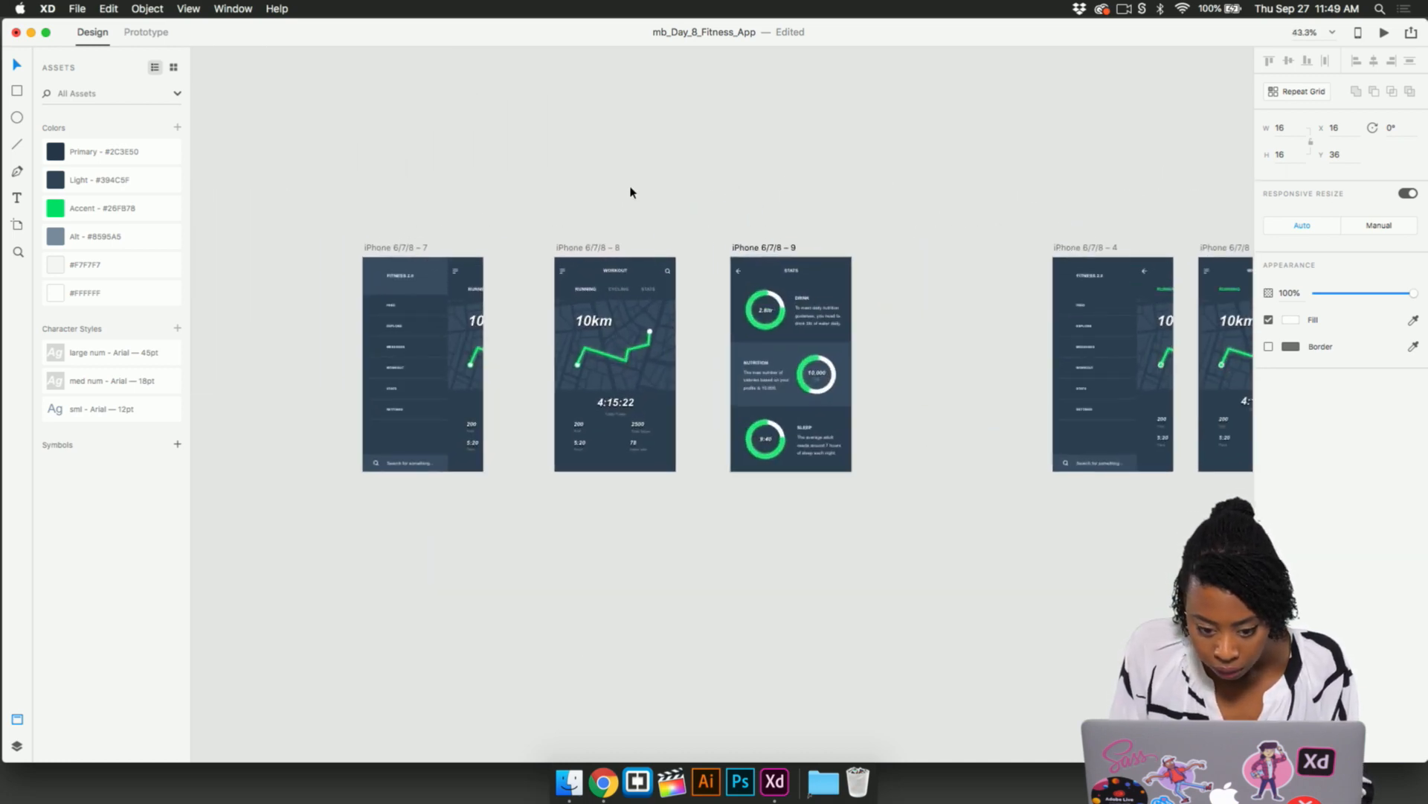
{"action": "key", "text": "super+v"}
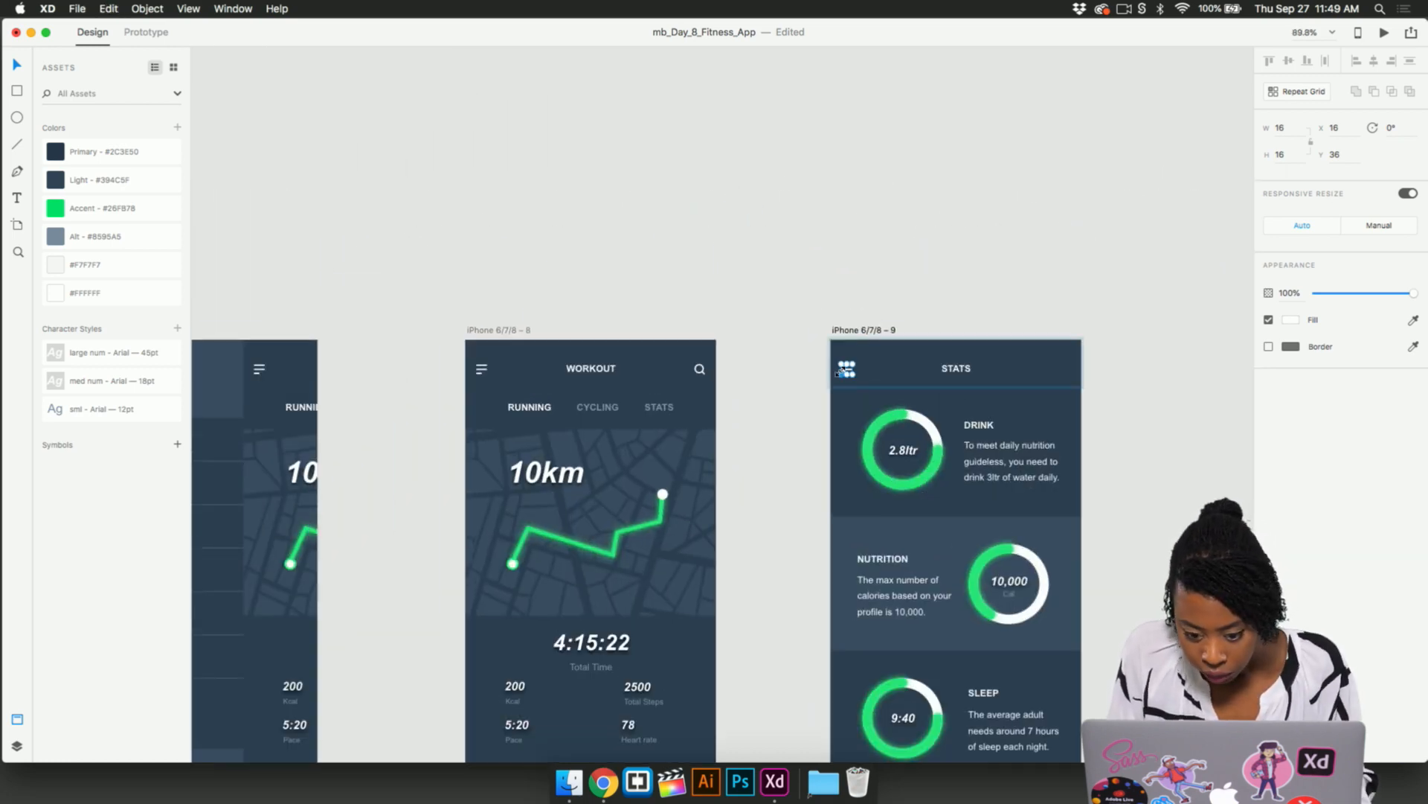
{"action": "key", "text": "super+z"}
{"action": "key", "text": "Escape"}
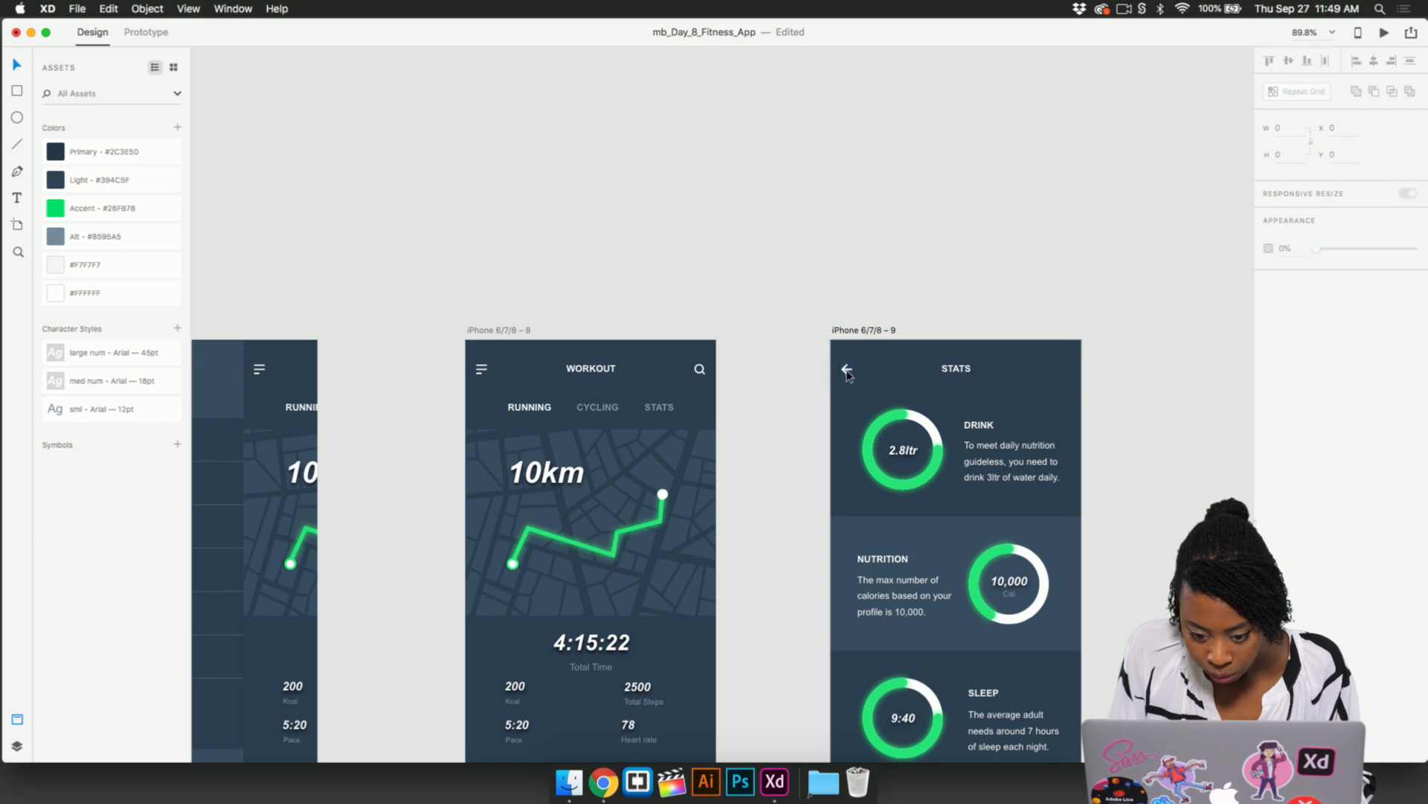
{"action": "left_click", "coordinate": [843, 373]}
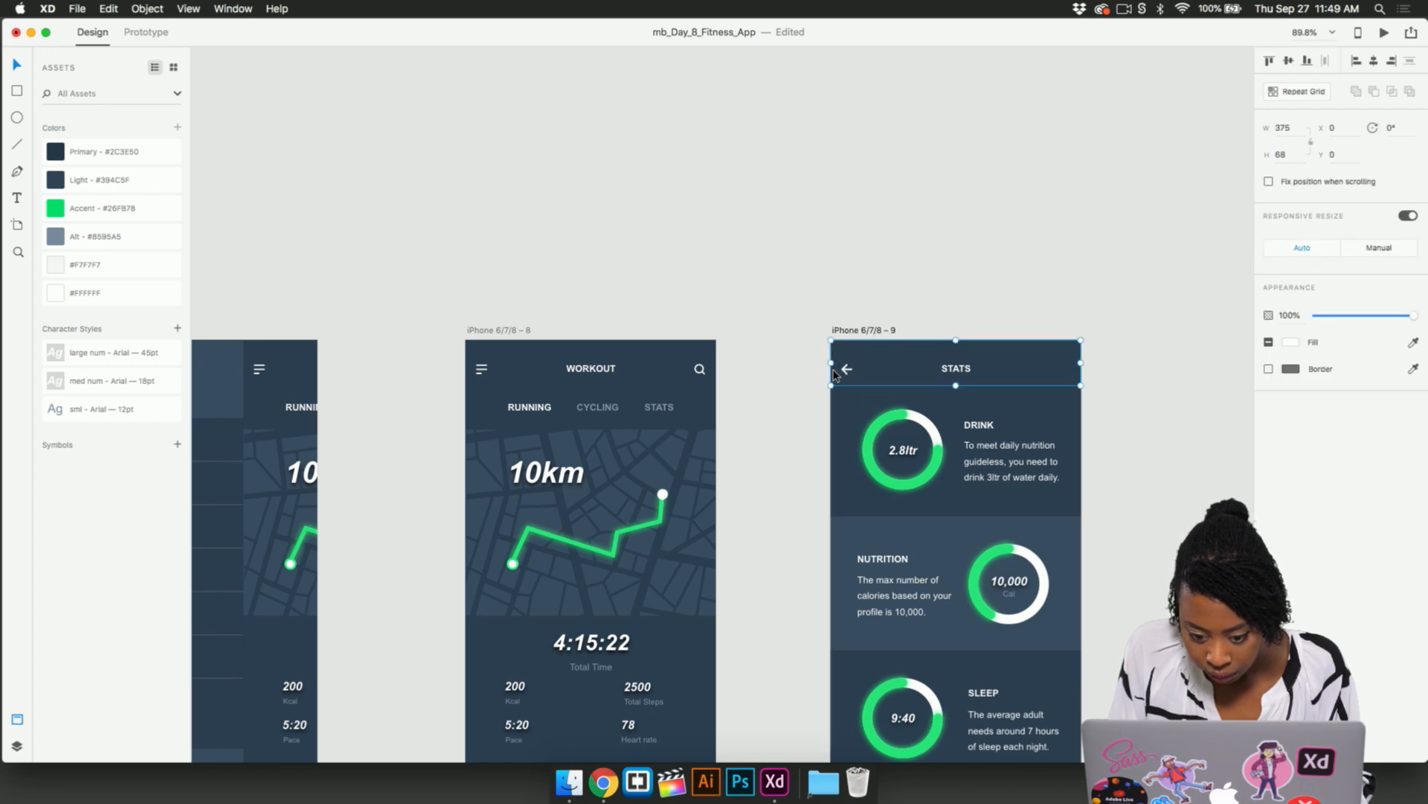
{"action": "scroll", "coordinate": [844, 374], "scroll_direction": "up", "scroll_amount": 5}
{"action": "double_click", "coordinate": [844, 374]}
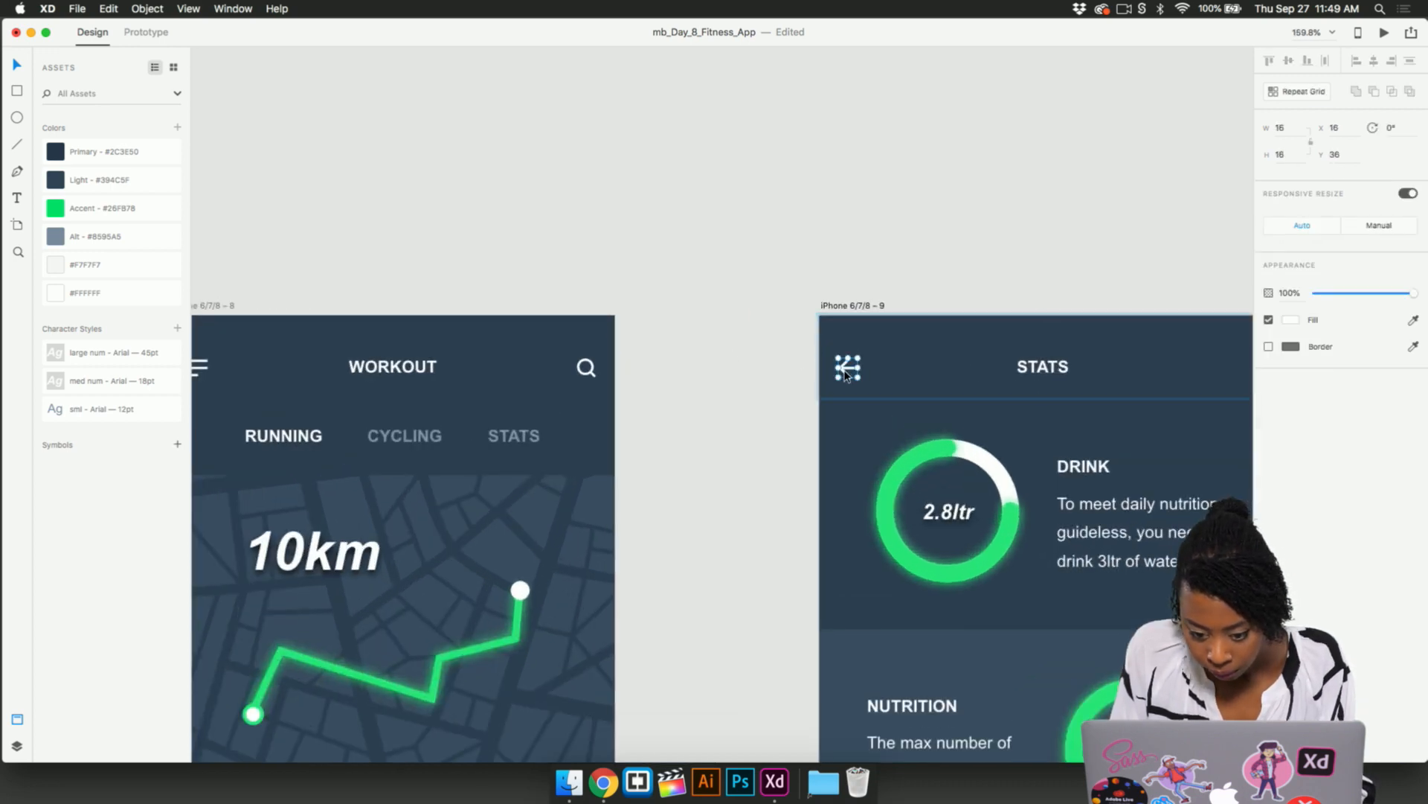
- Replace the hamburger icon in the copied WORKOUT header with the back arrow, placed at X 281, Y 36
{"action": "scroll", "coordinate": [844, 374], "scroll_direction": "left", "scroll_amount": 6}
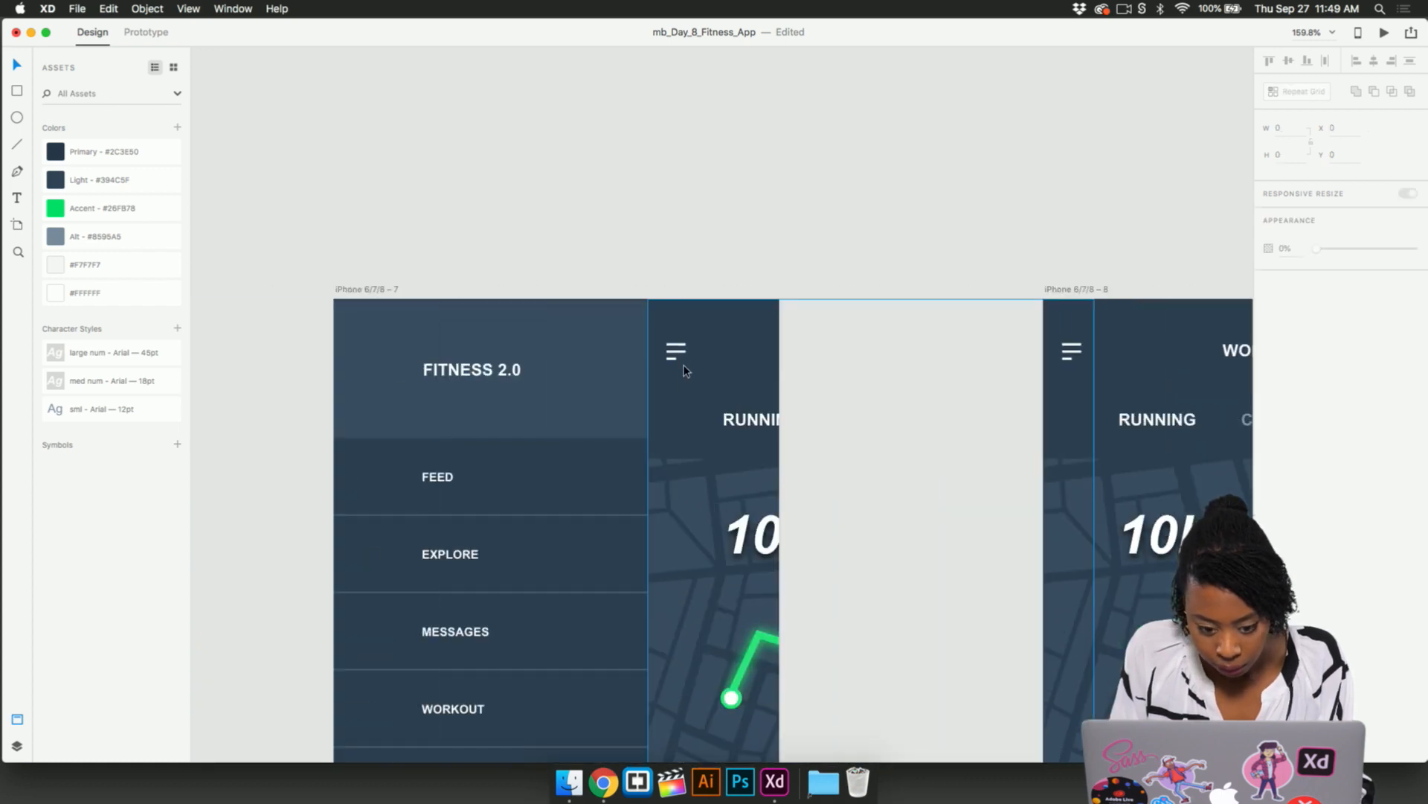
{"action": "left_click", "coordinate": [676, 363]}
{"action": "double_click", "coordinate": [675, 362]}
{"action": "left_click", "coordinate": [675, 356]}
{"action": "key", "text": "super+v"}
{"action": "left_click_drag", "start_coordinate": [369, 358], "coordinate": [673, 354]}
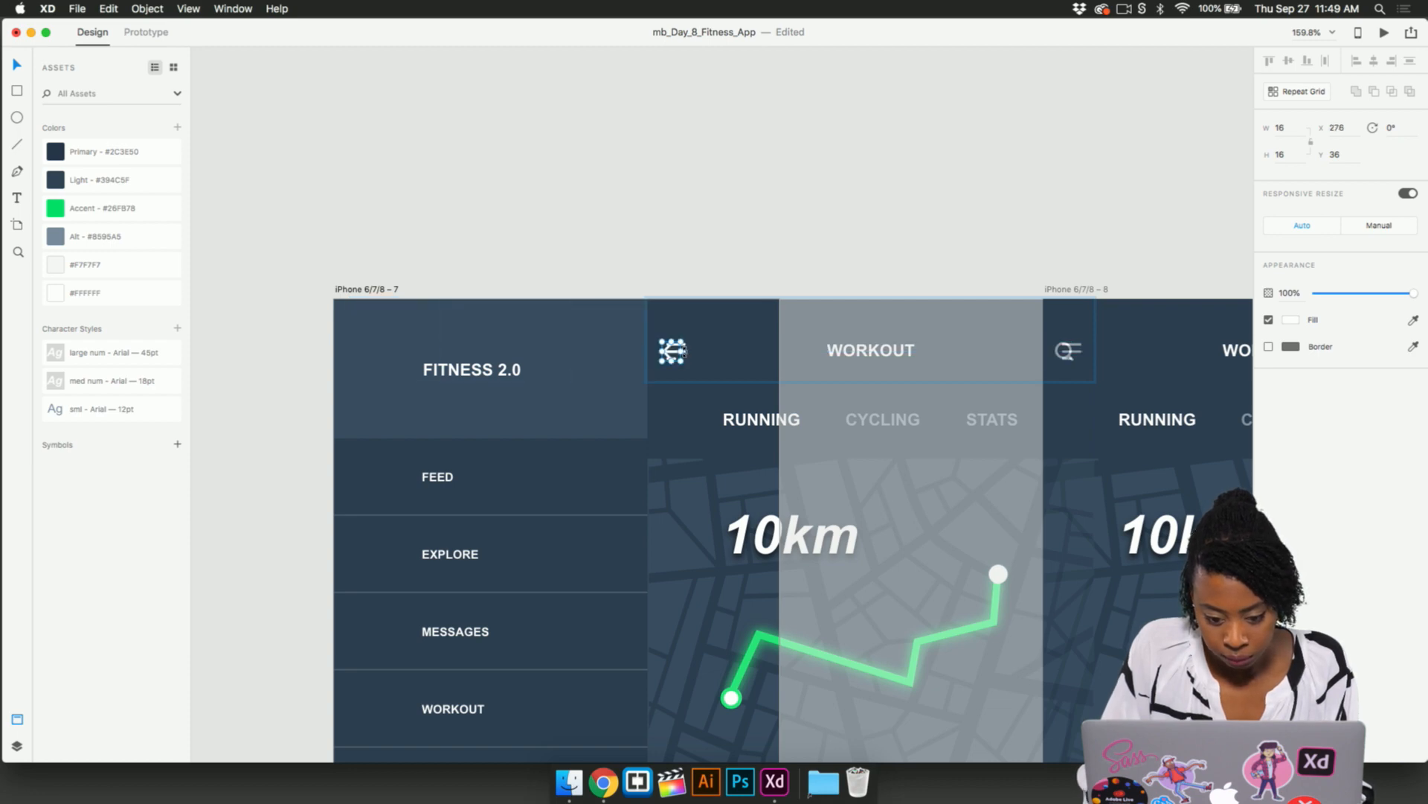
{"action": "left_click", "coordinate": [685, 346]}
{"action": "key", "text": "Delete"}
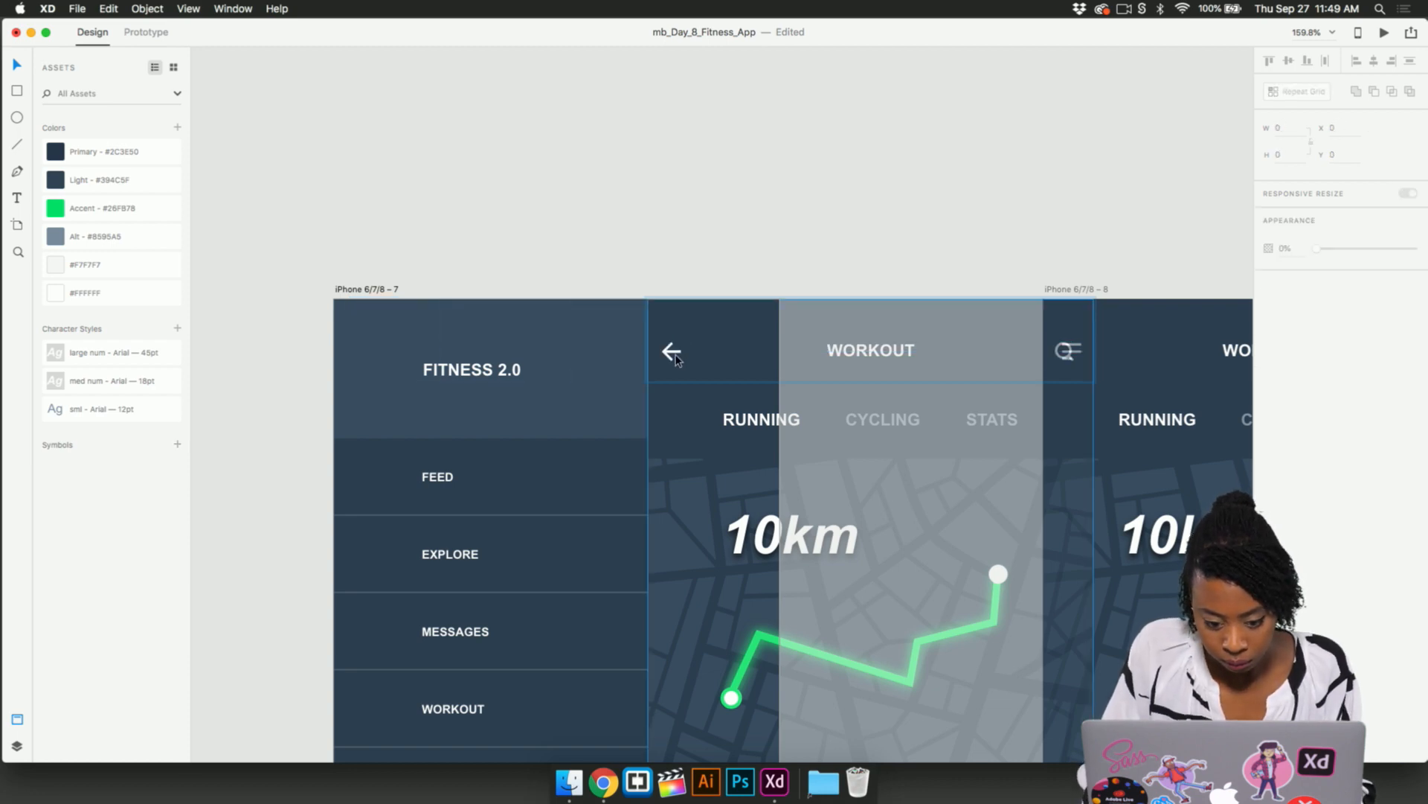
{"action": "left_click", "coordinate": [672, 356]}
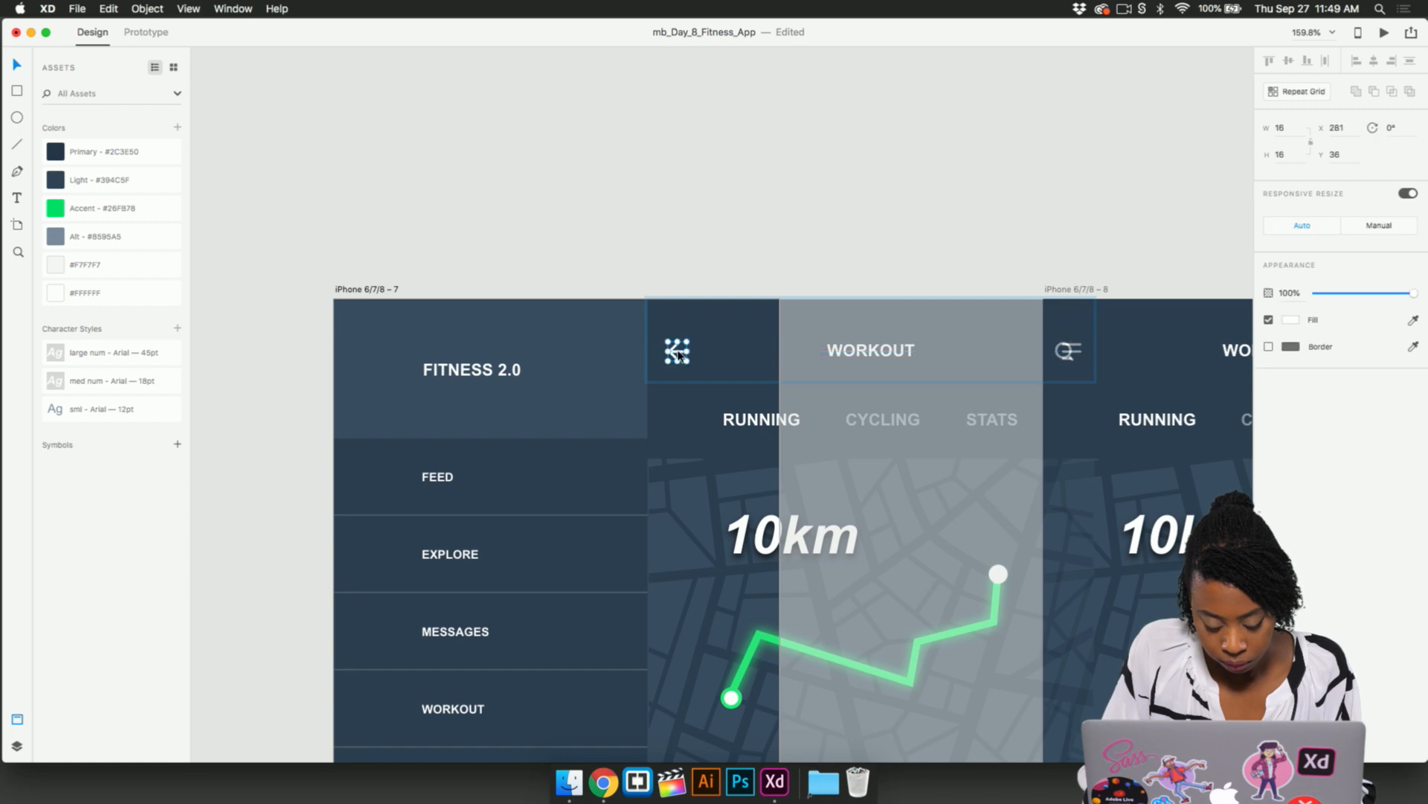
{"action": "left_click", "coordinate": [717, 196]}
{"action": "scroll", "coordinate": [717, 197], "scroll_direction": "down", "scroll_amount": 5}
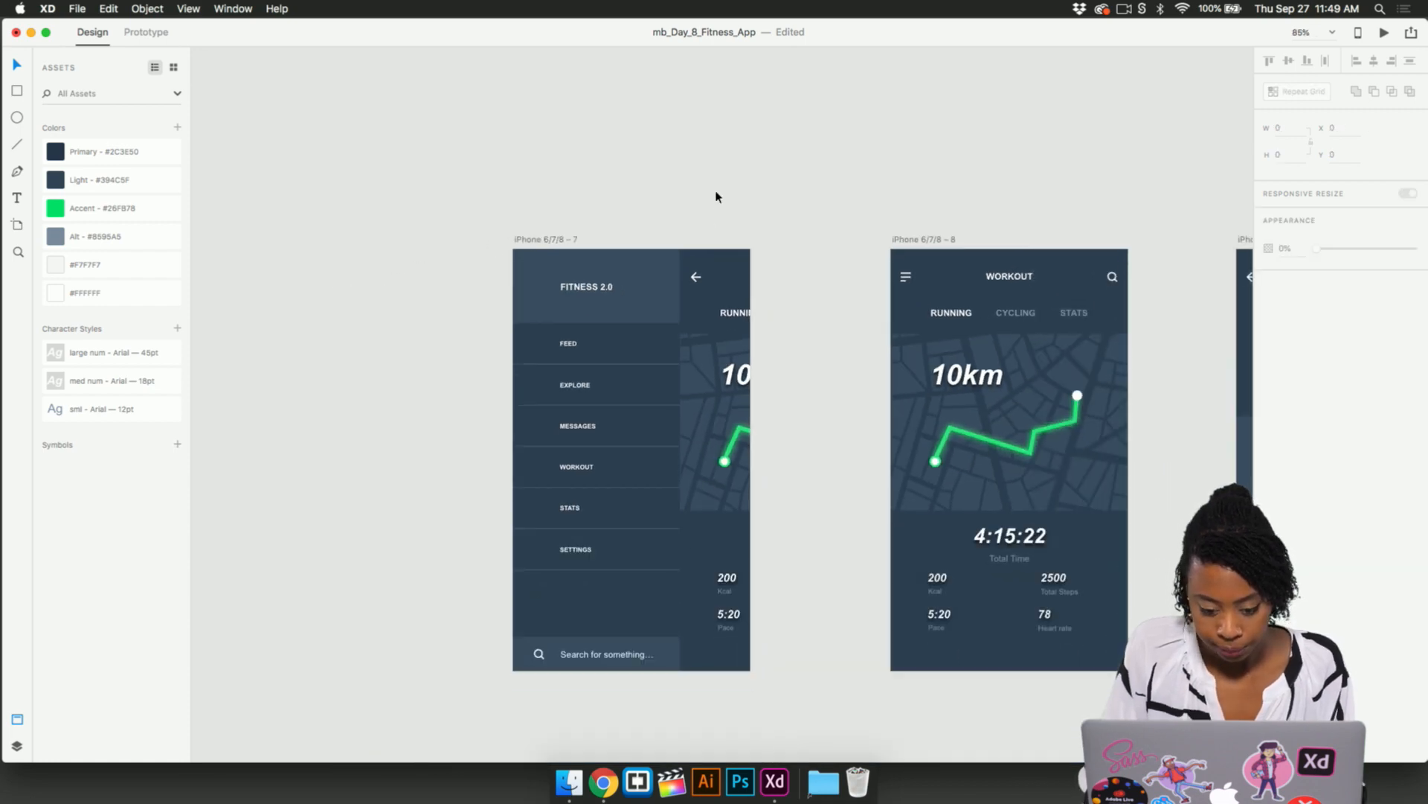
{"action": "scroll", "coordinate": [739, 494], "scroll_direction": "right", "scroll_amount": 2}
{"action": "scroll", "coordinate": [835, 118], "scroll_direction": "right", "scroll_amount": 3}
{"action": "scroll", "coordinate": [835, 119], "scroll_direction": "down", "scroll_amount": 1}
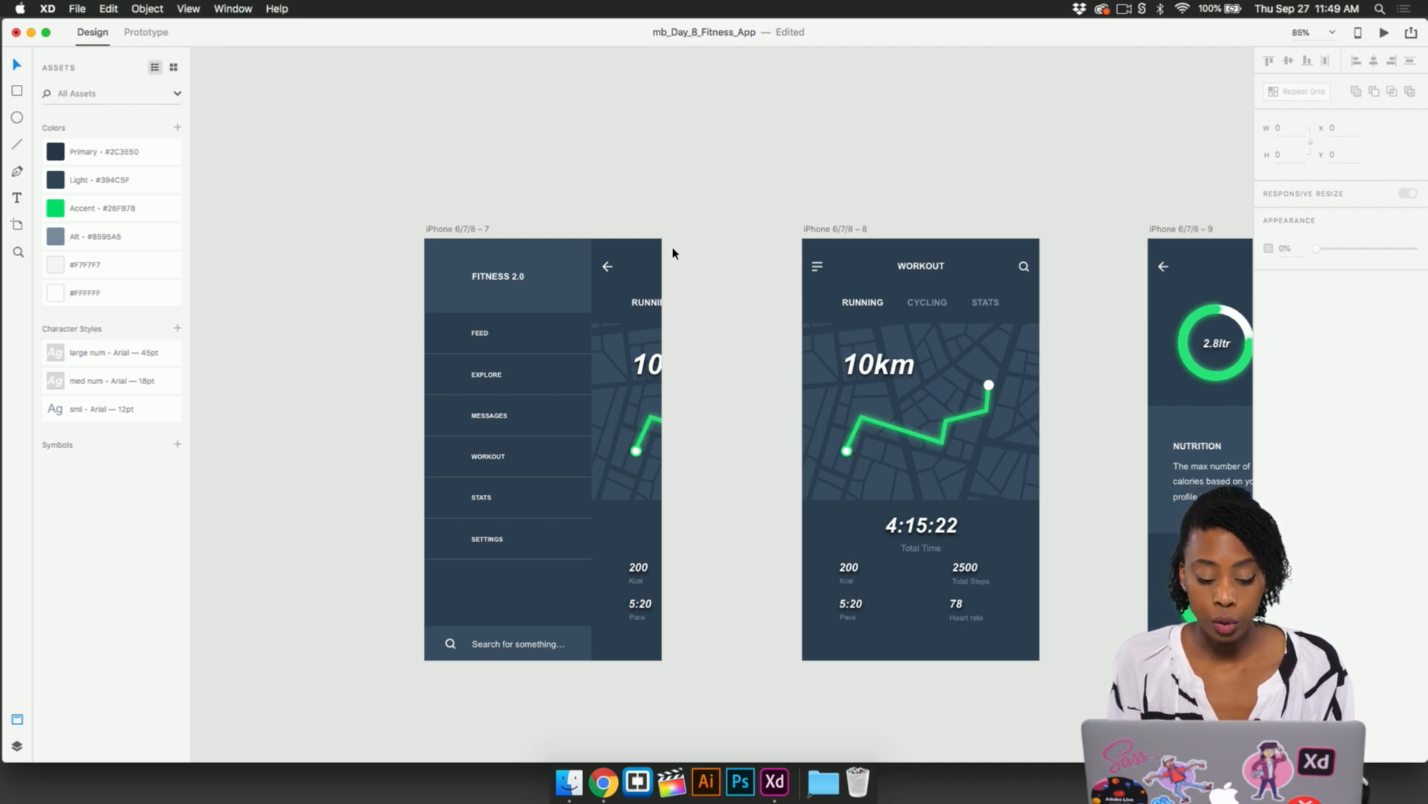
{"action": "scroll", "coordinate": [457, 206], "scroll_direction": "right", "scroll_amount": 1}
{"action": "left_click", "coordinate": [588, 237]}
{"action": "left_click", "coordinate": [330, 160]}
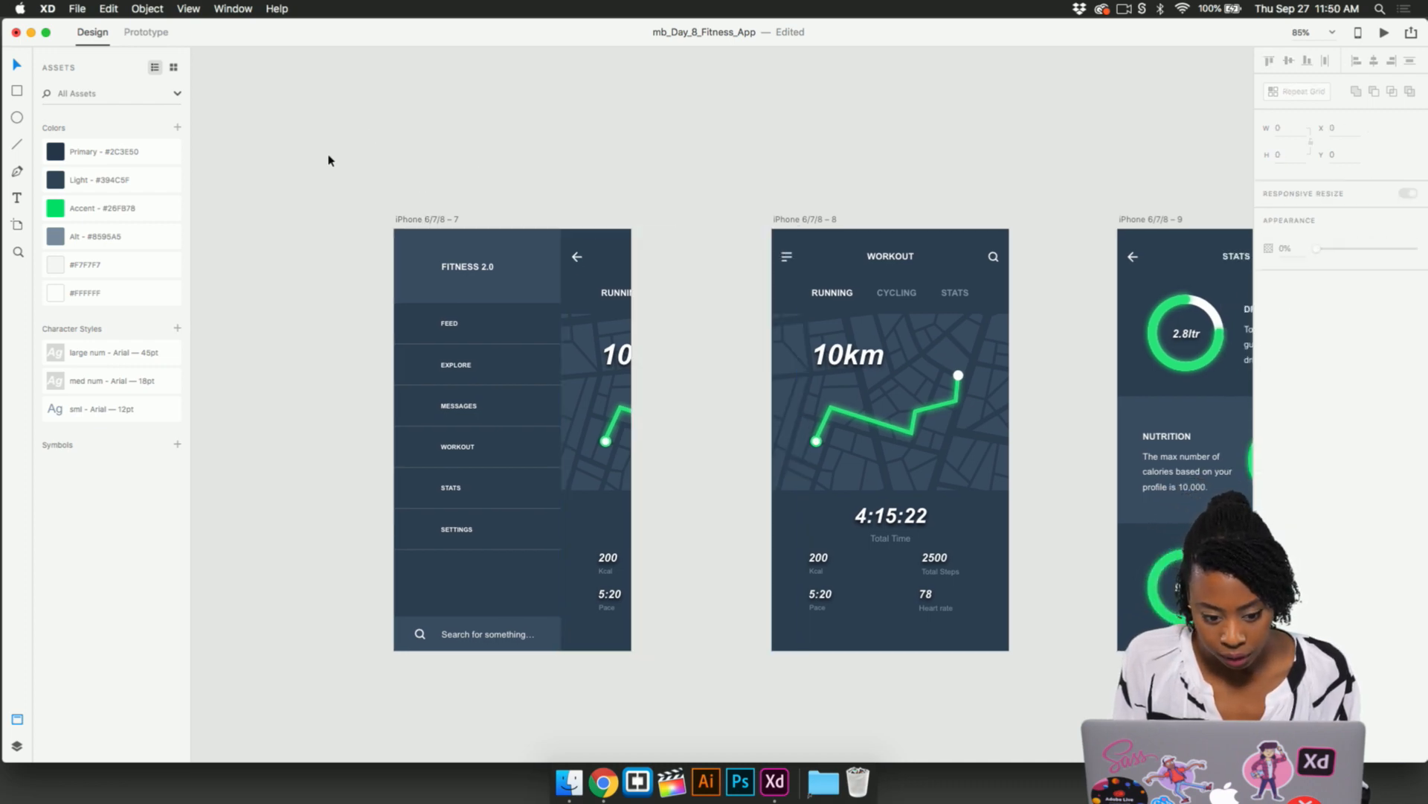
- Switch to Prototype mode and link the WORKOUT artboard's hamburger icon to the FITNESS 2.0 artboard with a Tap-triggered transition
{"action": "left_click", "coordinate": [145, 33]}
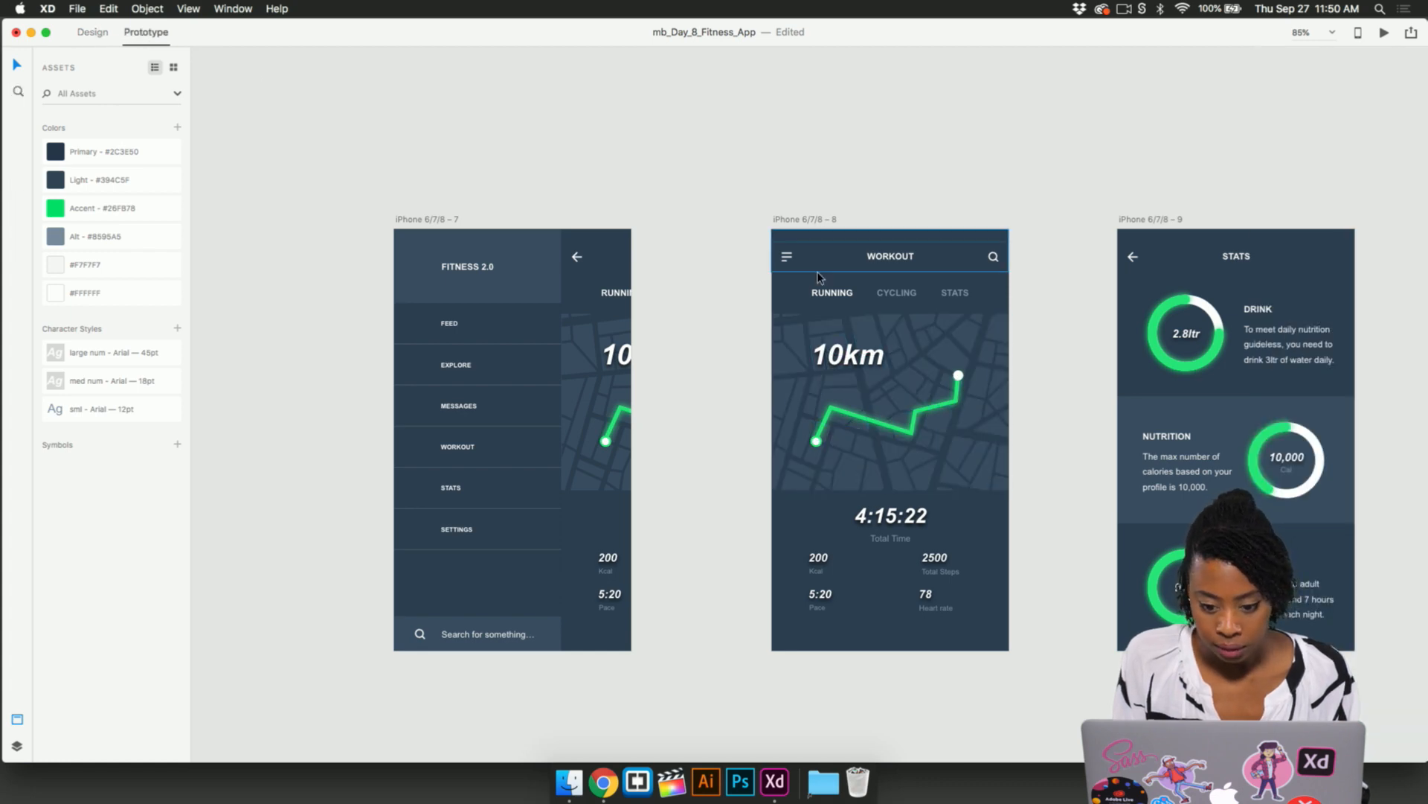
{"action": "scroll", "coordinate": [818, 275], "scroll_direction": "up", "scroll_amount": 5}
{"action": "scroll", "coordinate": [818, 275], "scroll_direction": "right", "scroll_amount": 3}
{"action": "scroll", "coordinate": [583, 283], "scroll_direction": "down", "scroll_amount": 3}
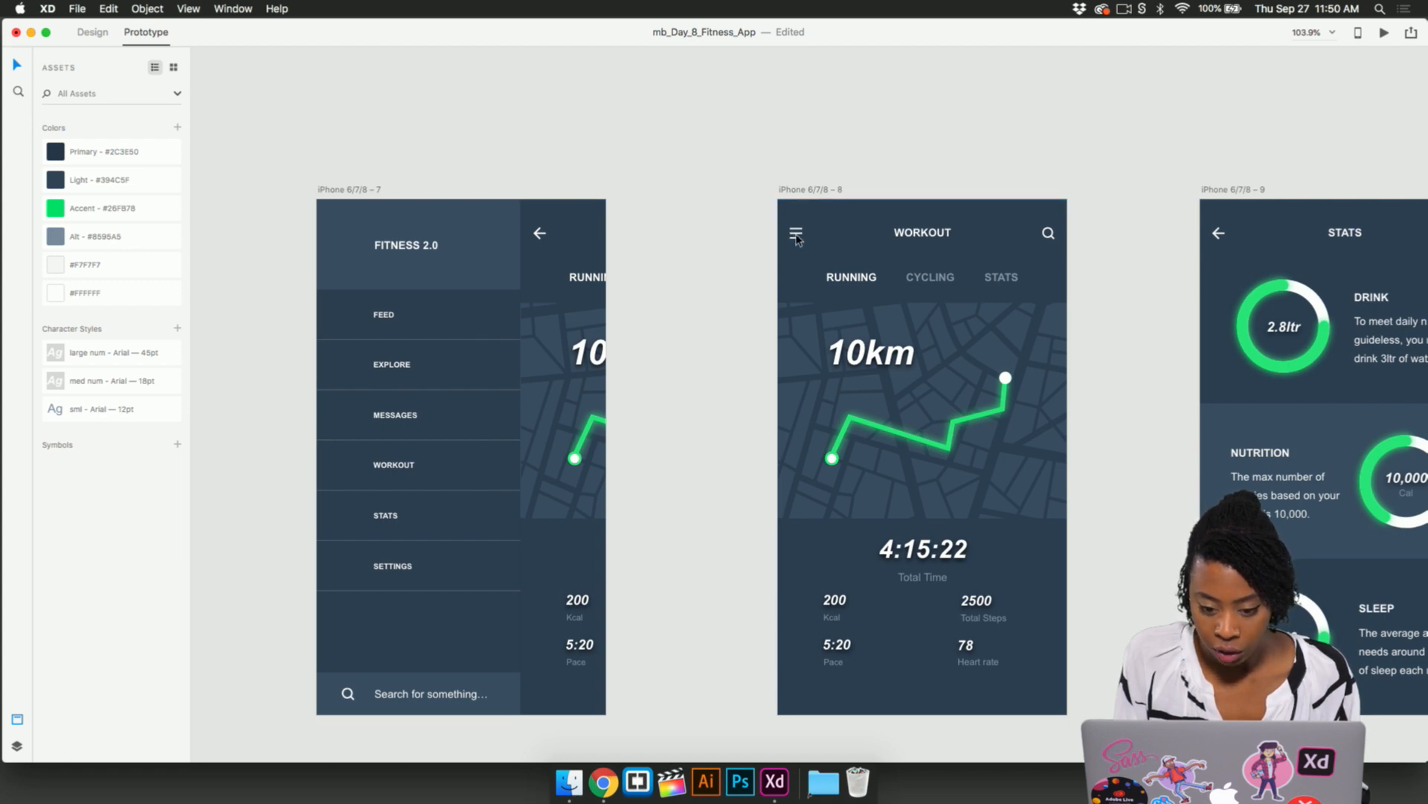
{"action": "double_click", "coordinate": [796, 235]}
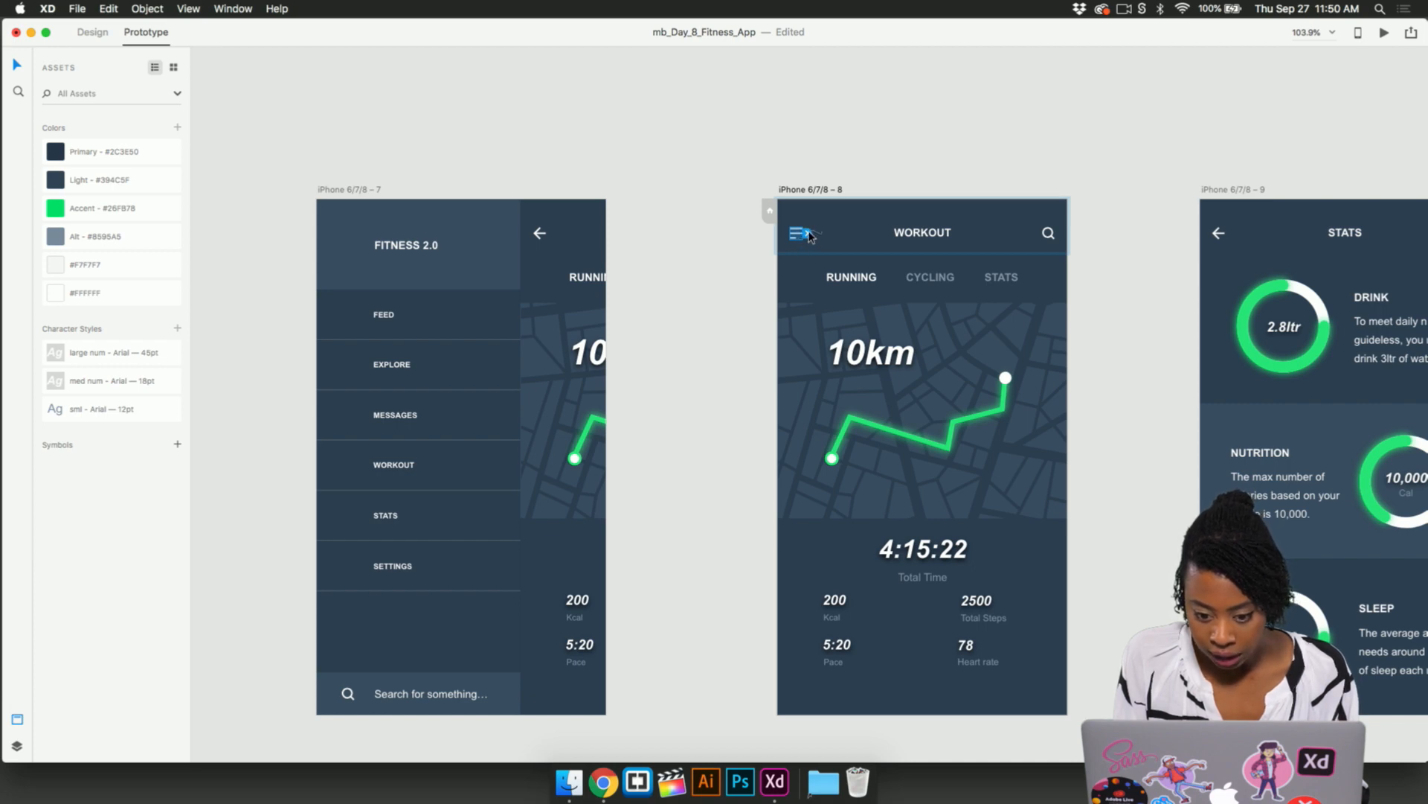
{"action": "left_click_drag", "start_coordinate": [808, 234], "coordinate": [548, 429]}
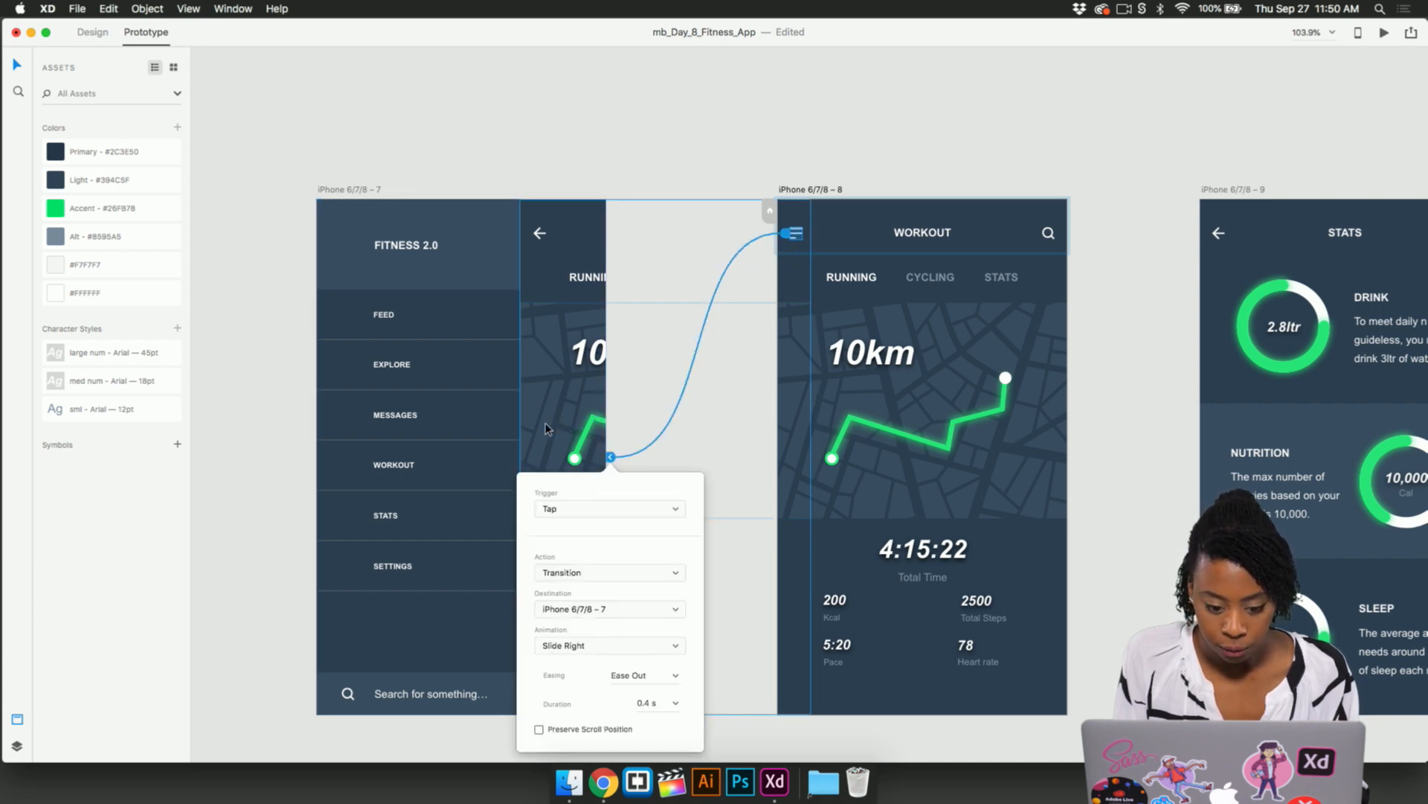
- Set the hamburger link's transition animation to Slide Left with a duration of 0.2 s
{"action": "left_click", "coordinate": [607, 647]}
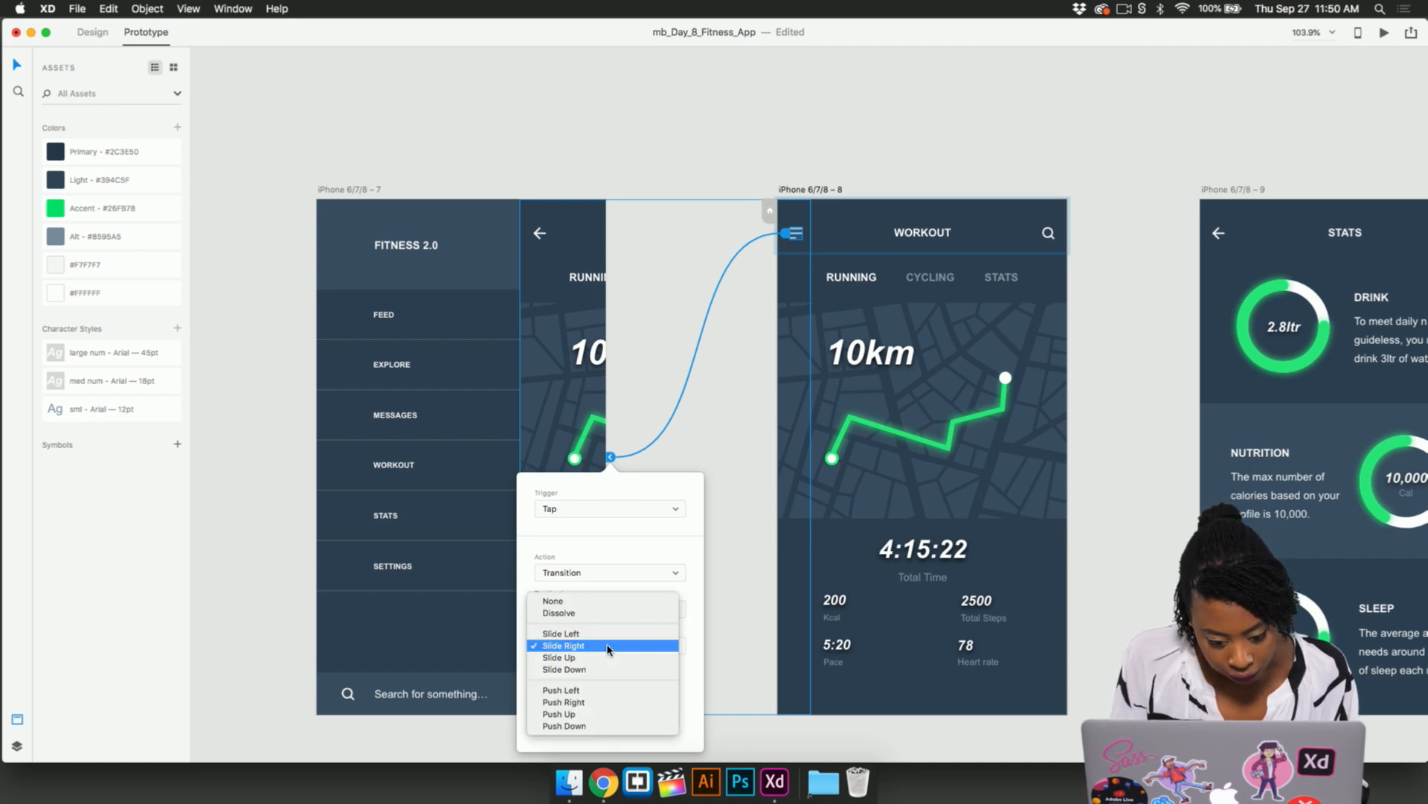
{"action": "left_click", "coordinate": [604, 633]}
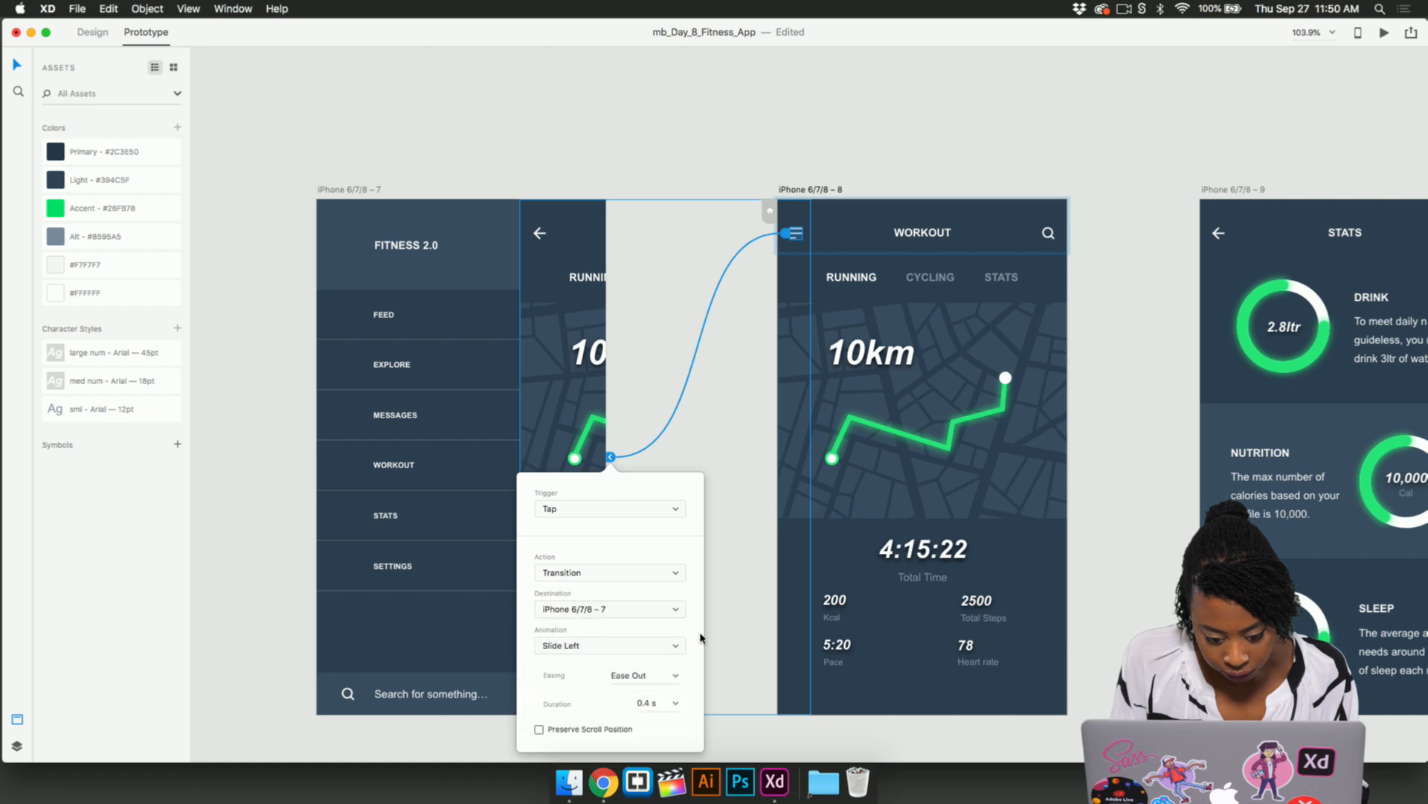
{"action": "left_click", "coordinate": [678, 705]}
{"action": "left_click", "coordinate": [658, 646]}
{"action": "left_click", "coordinate": [711, 474]}
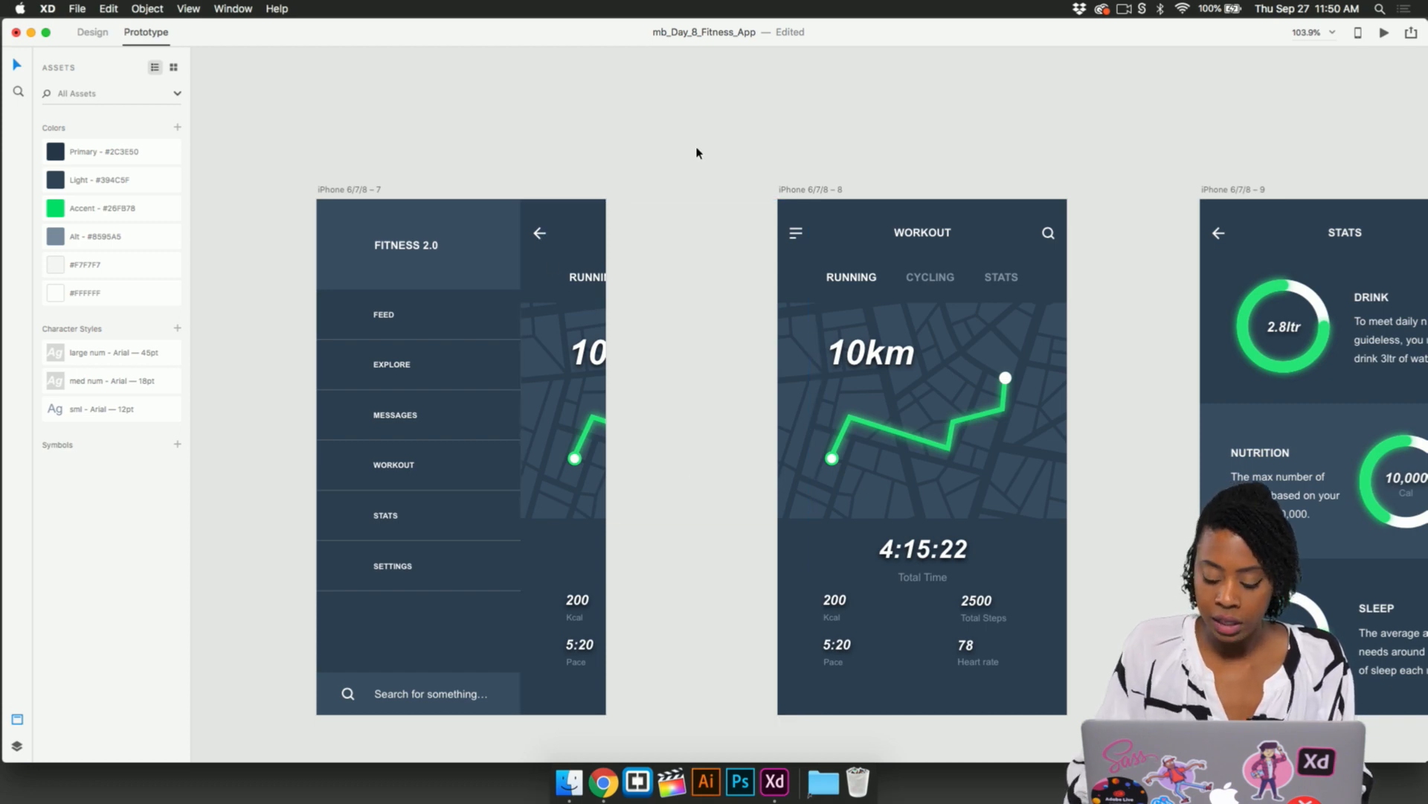
- Preview the prototype starting from the WORKOUT artboard and test the hamburger icon's transition to the menu
{"action": "key", "text": "super+Return"}
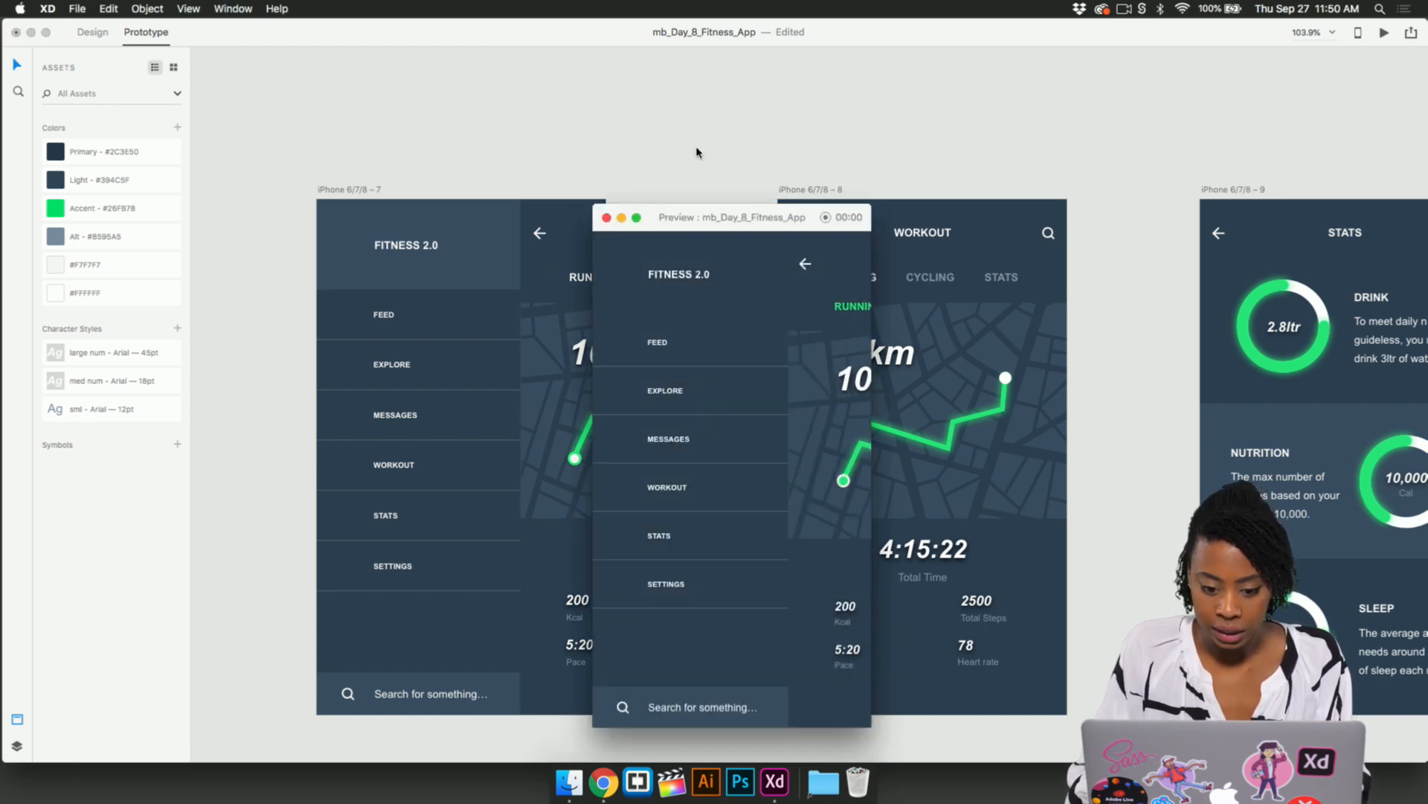
{"action": "left_click", "coordinate": [609, 217]}
{"action": "left_click", "coordinate": [782, 191]}
{"action": "key", "text": "super+Return"}
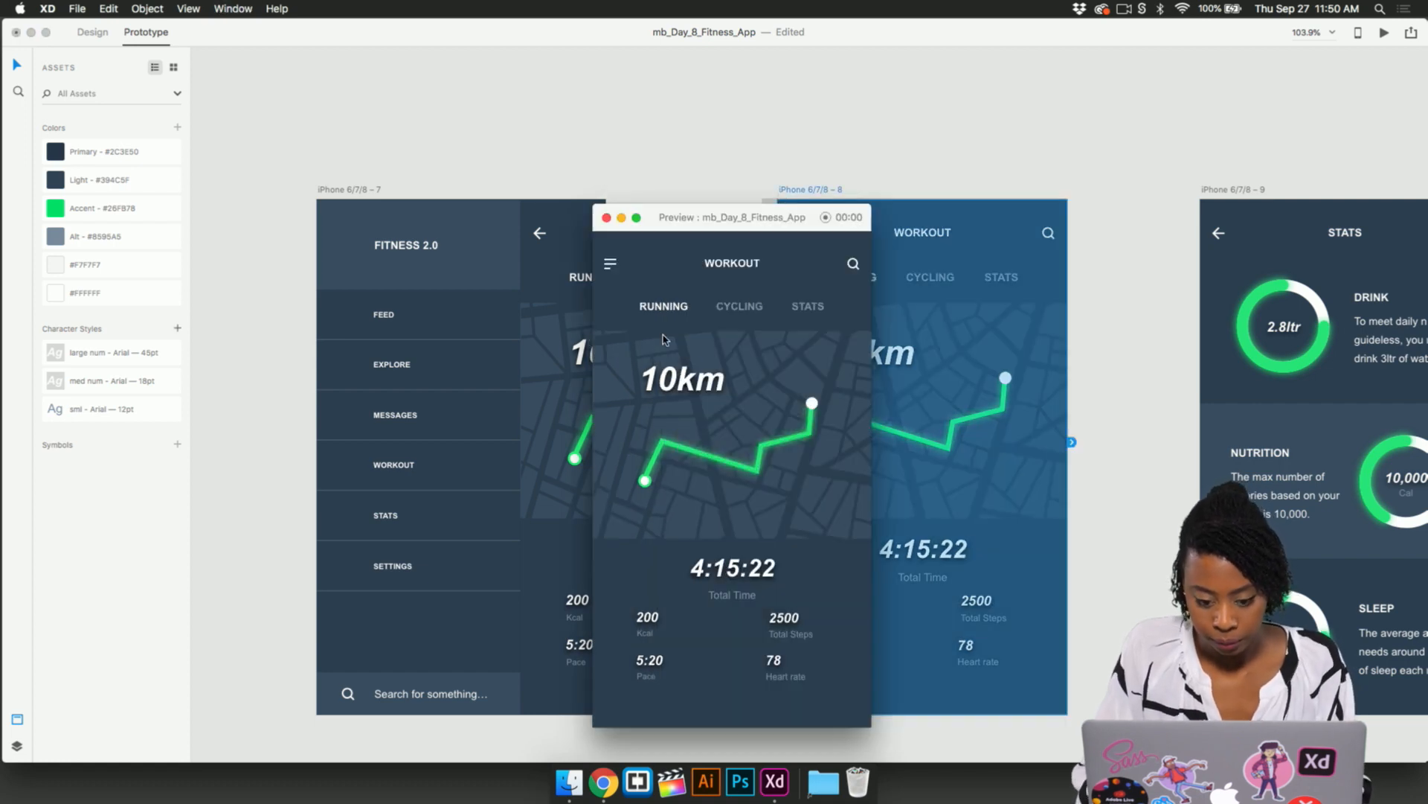
{"action": "left_click", "coordinate": [611, 265]}
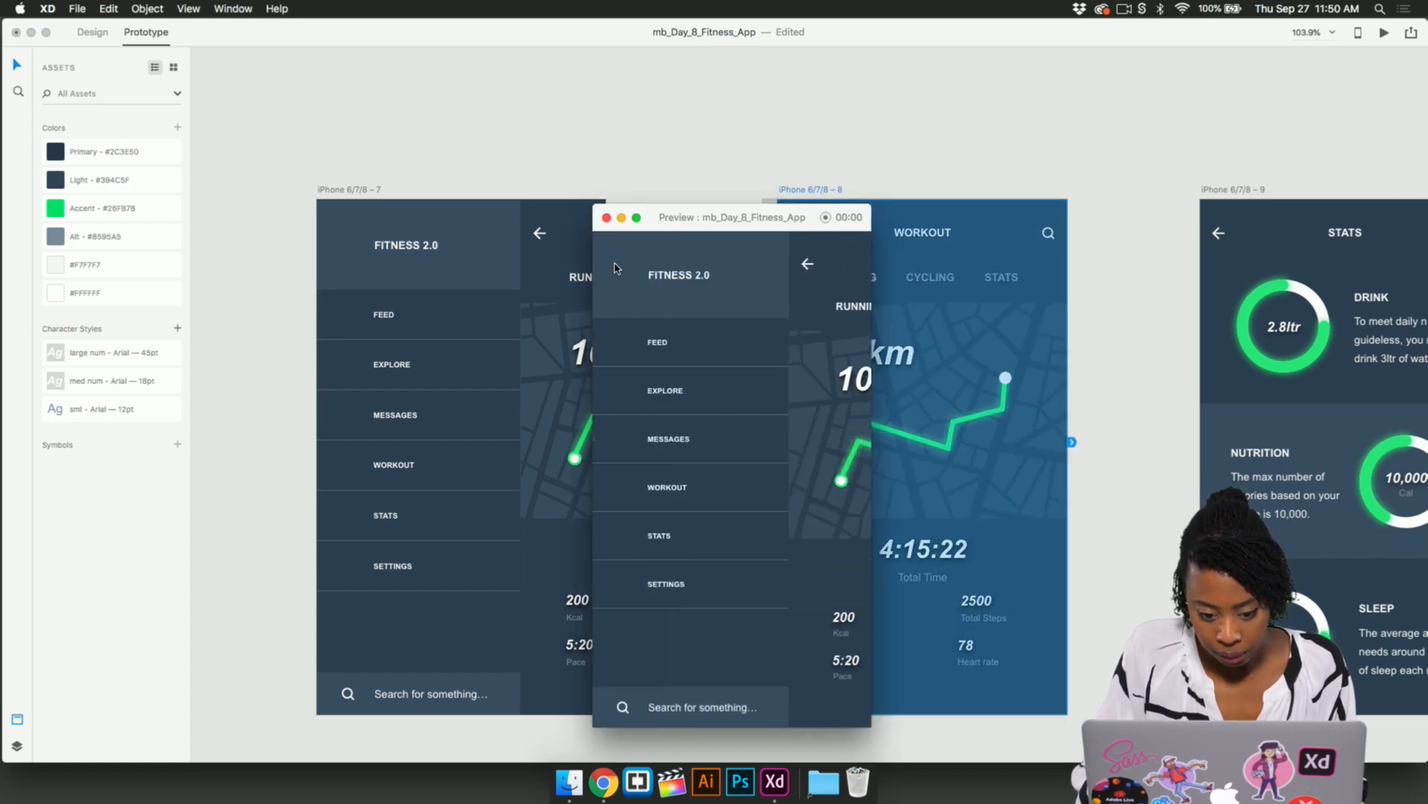
{"action": "left_click", "coordinate": [607, 217]}
- Change the hamburger link's transition animation to Slide Right
{"action": "left_click", "coordinate": [610, 457]}
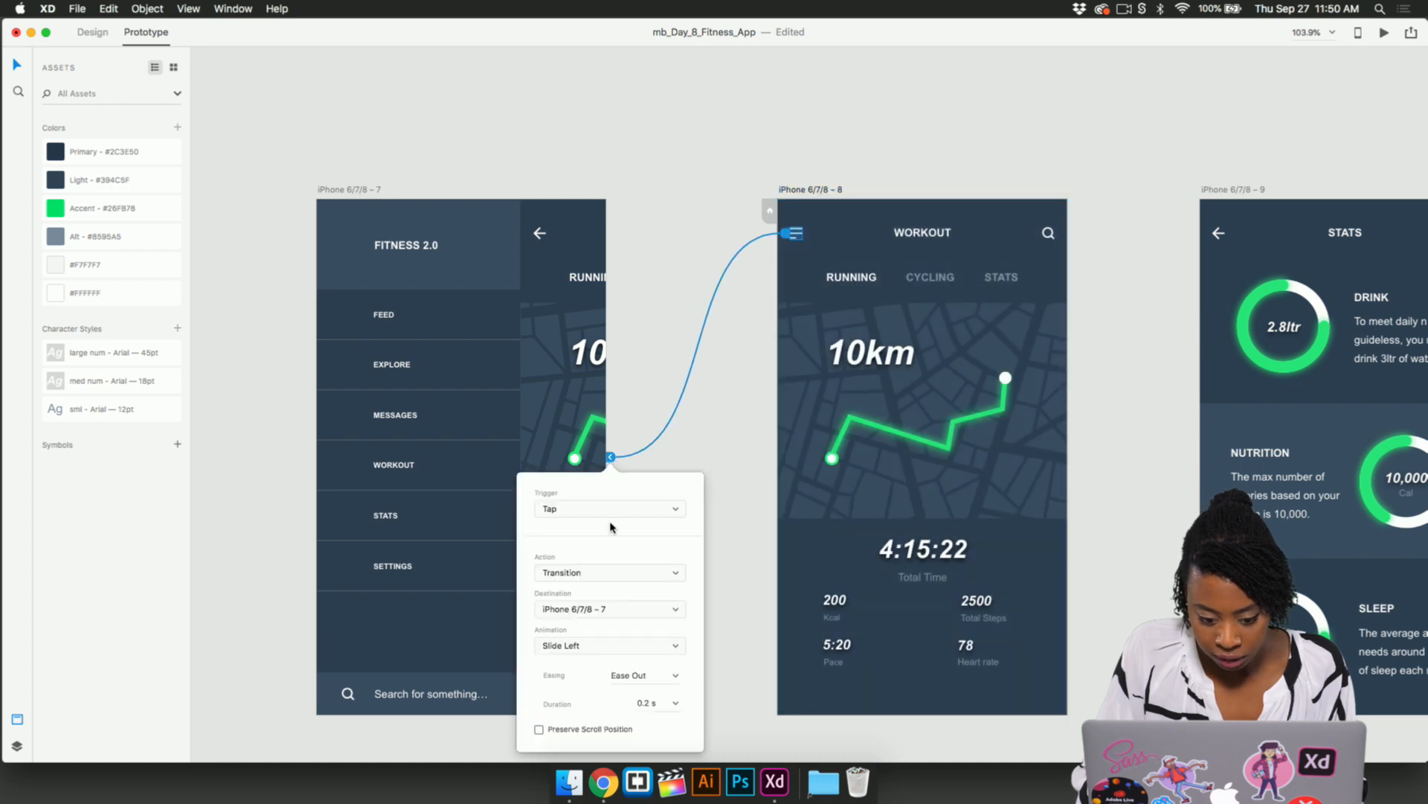
{"action": "left_click", "coordinate": [603, 646]}
{"action": "left_click", "coordinate": [594, 657]}
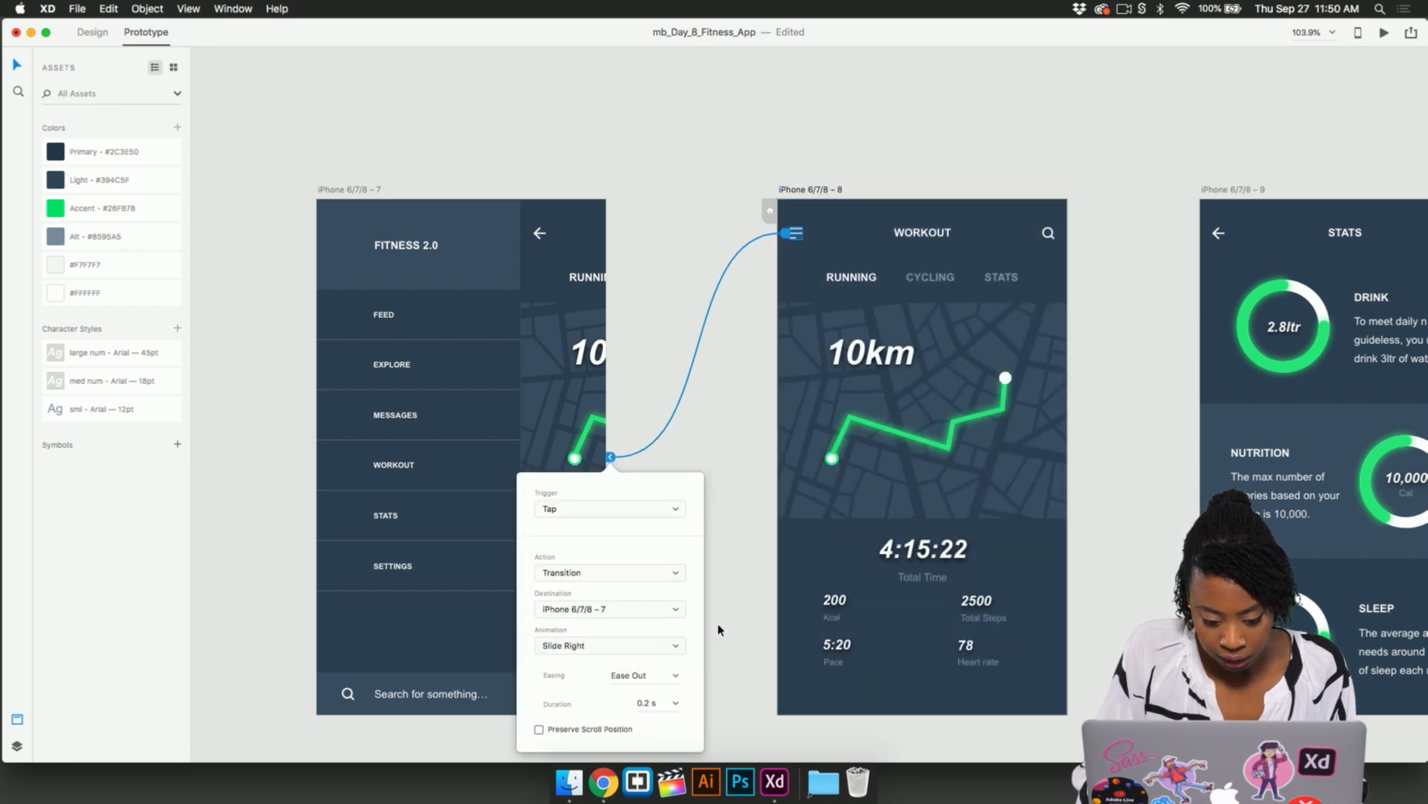
- Preview the prototype from the WORKOUT artboard and test the hamburger icon's Slide Right transition to the menu
{"action": "left_click", "coordinate": [719, 630]}
{"action": "left_click", "coordinate": [791, 191]}
{"action": "key", "text": "super+Return"}
{"action": "left_click", "coordinate": [608, 271]}
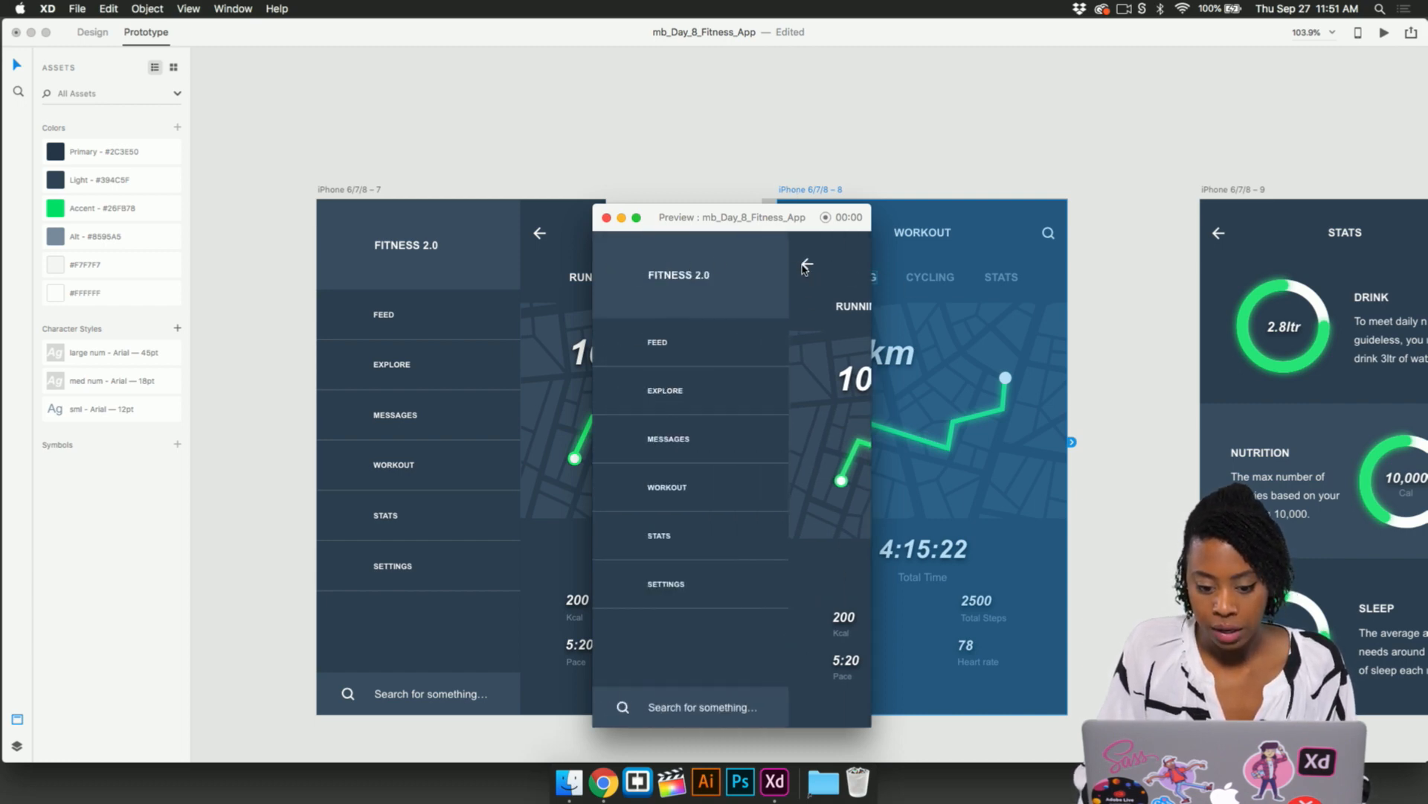
{"action": "left_click", "coordinate": [703, 268]}
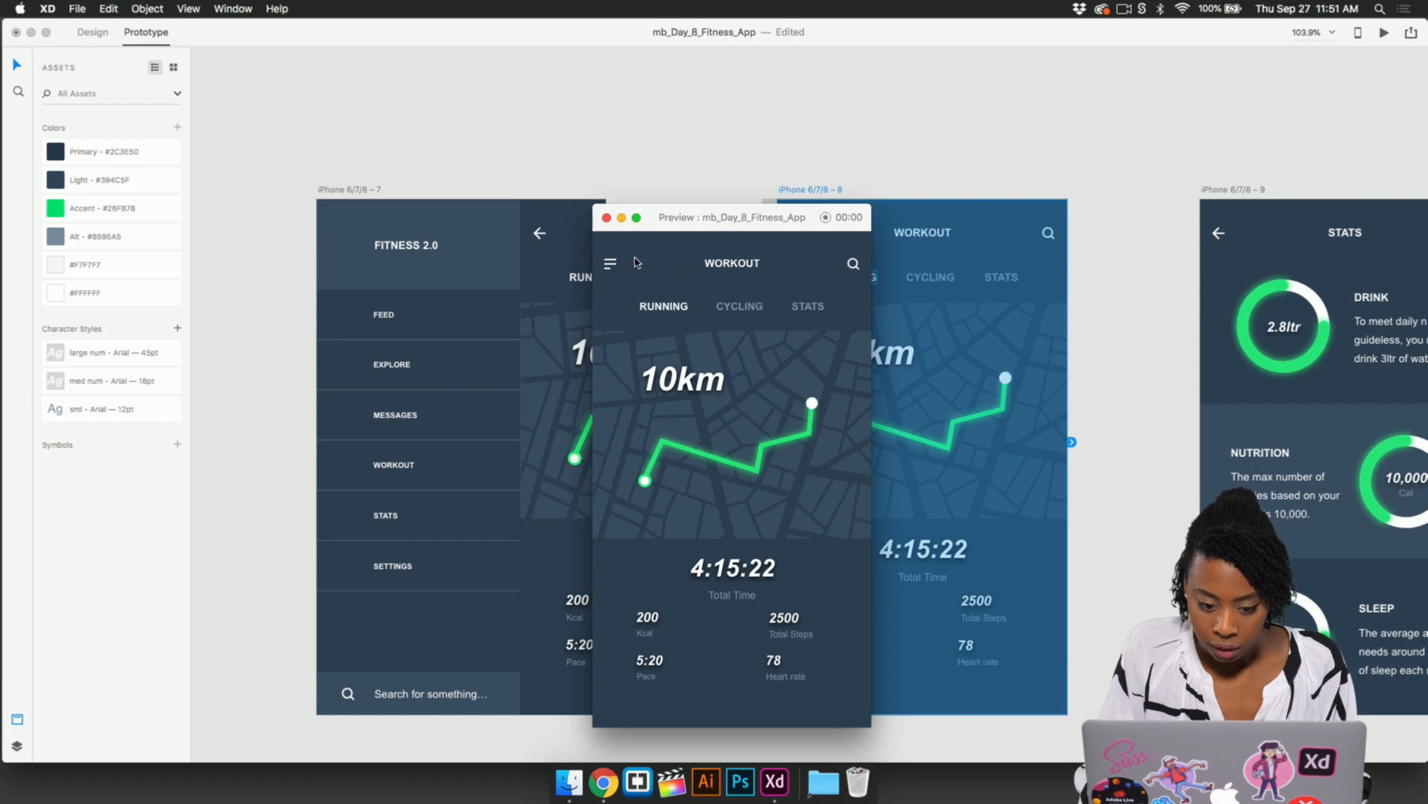
{"action": "left_click", "coordinate": [617, 264]}
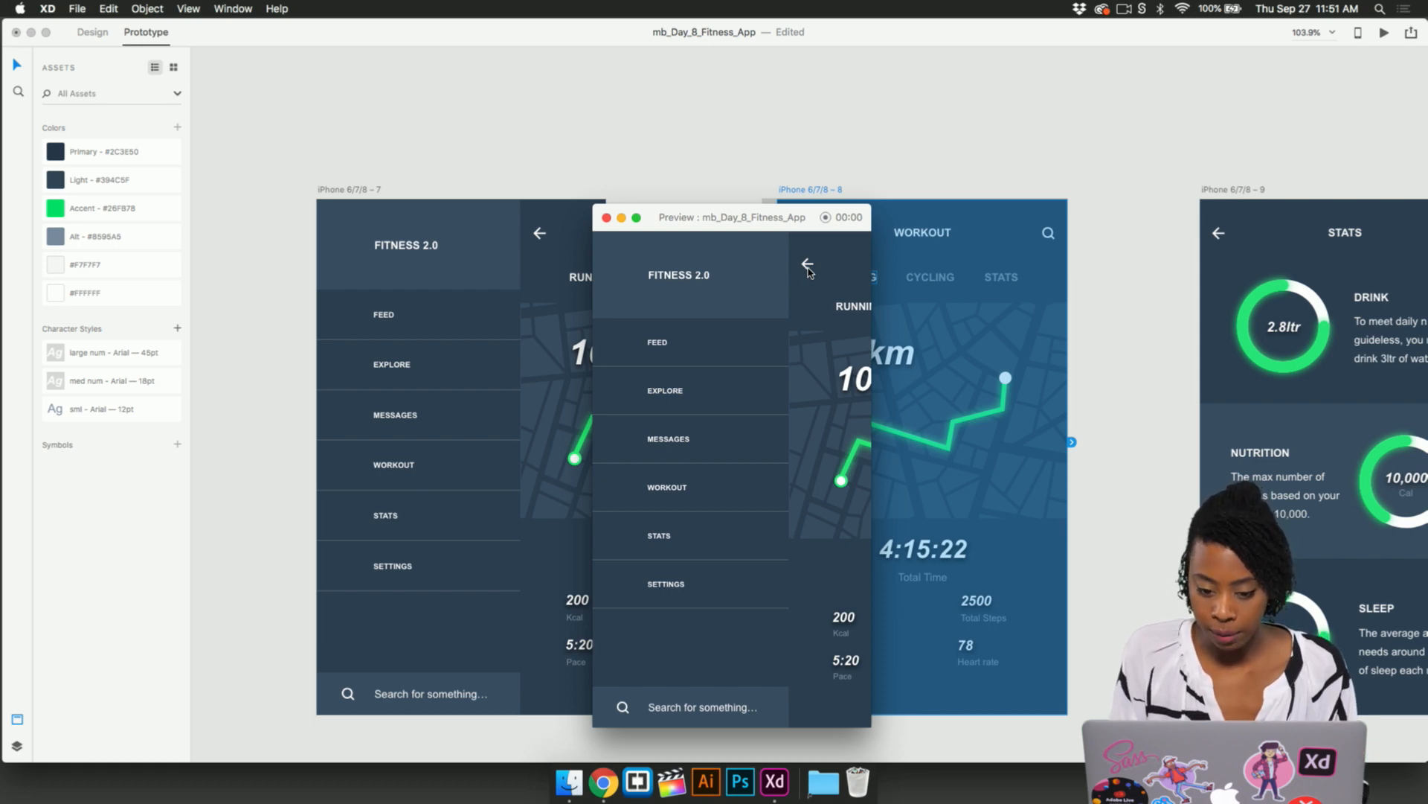
{"action": "left_click", "coordinate": [607, 218]}
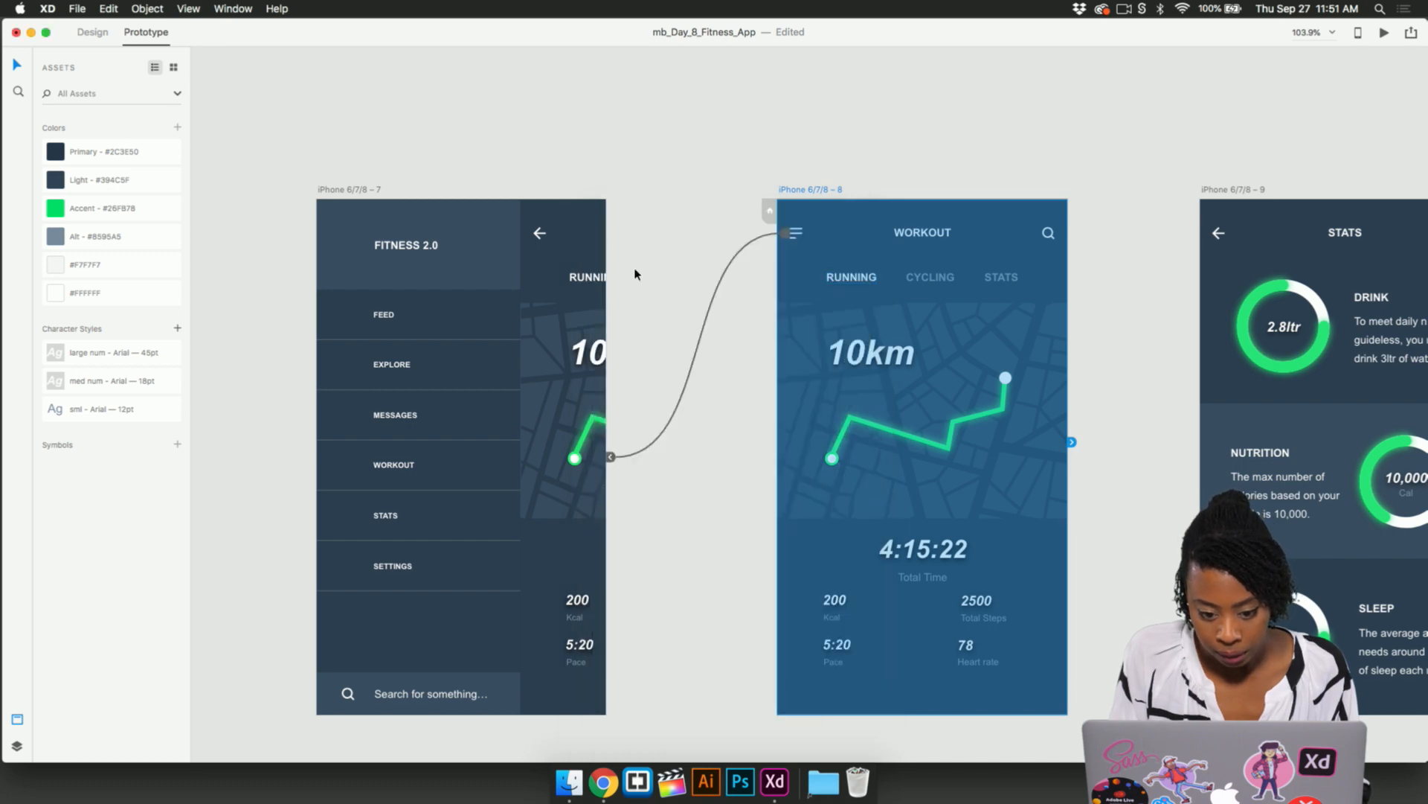
- Link the back arrow on the FITNESS 2.0 menu artboard to the WORKOUT artboard with a Tap-triggered Slide Left transition
{"action": "left_click", "coordinate": [539, 235]}
{"action": "left_click_drag", "start_coordinate": [550, 233], "coordinate": [969, 374]}
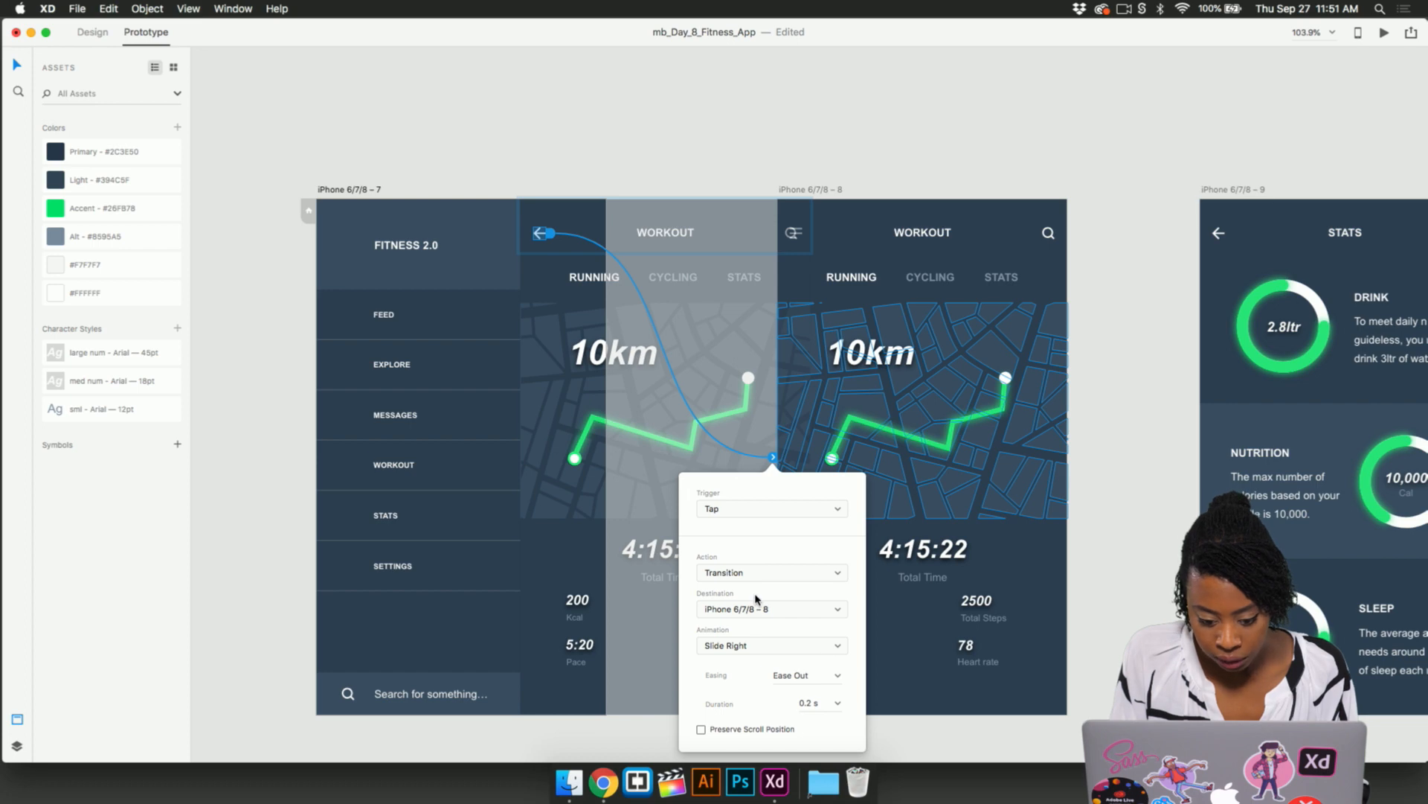
{"action": "left_click", "coordinate": [751, 648]}
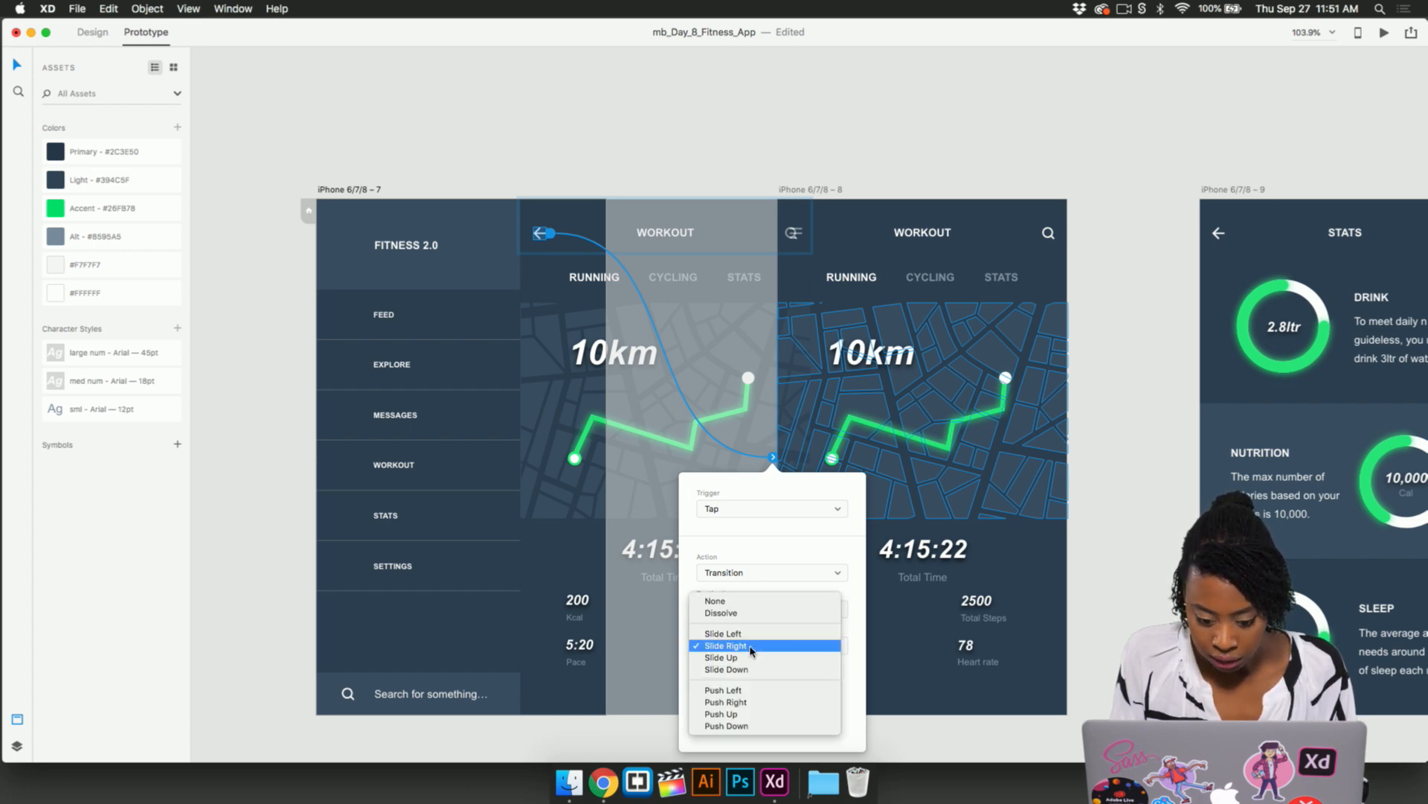
{"action": "left_click", "coordinate": [750, 634]}
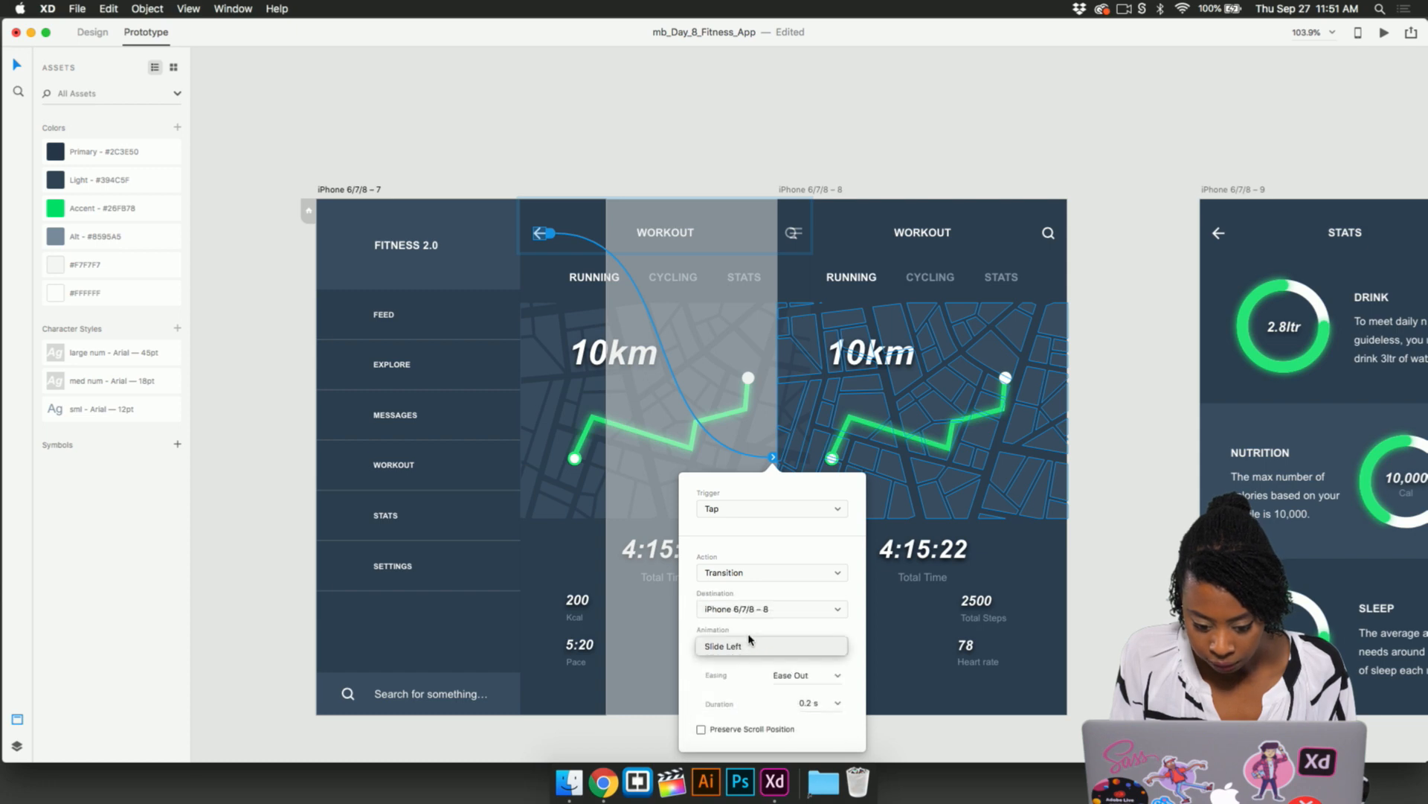
{"action": "left_click", "coordinate": [566, 96]}
- Preview the prototype from the FITNESS 2.0 menu artboard and repeatedly test switching between the menu and WORKOUT screens
{"action": "left_click", "coordinate": [372, 190]}
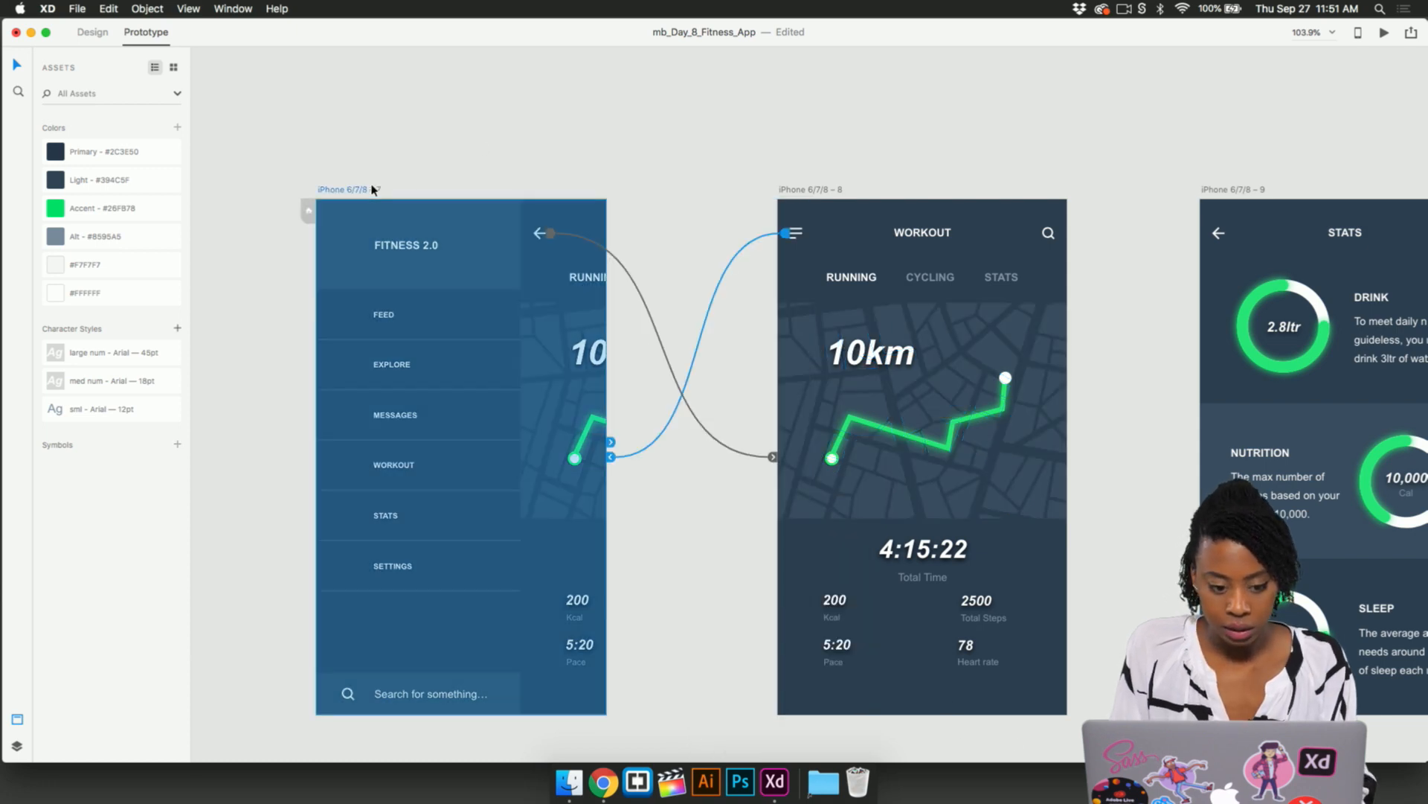
{"action": "key", "text": "super+Return"}
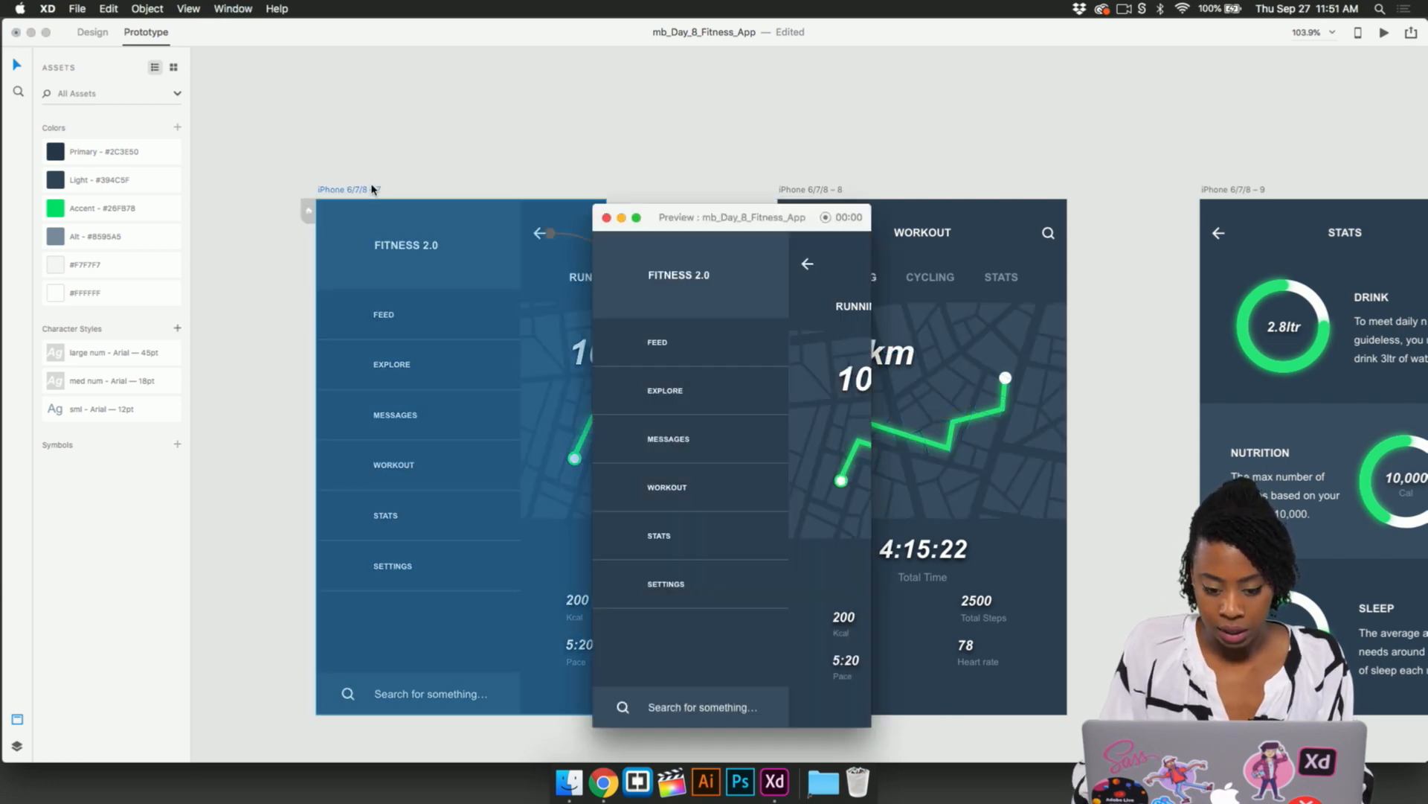
{"action": "left_click", "coordinate": [807, 265]}
{"action": "left_click", "coordinate": [610, 263]}
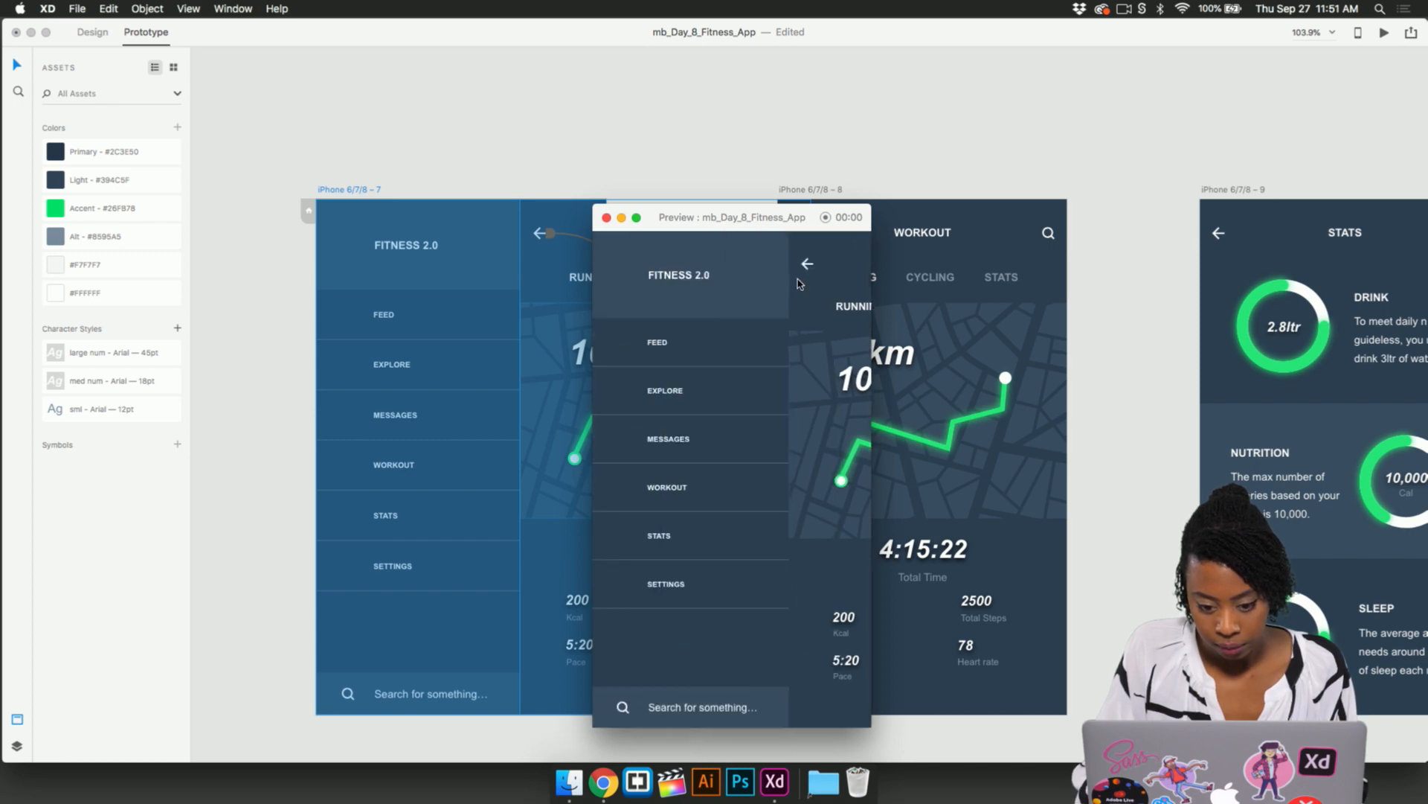
{"action": "left_click", "coordinate": [806, 272]}
{"action": "left_click", "coordinate": [614, 266]}
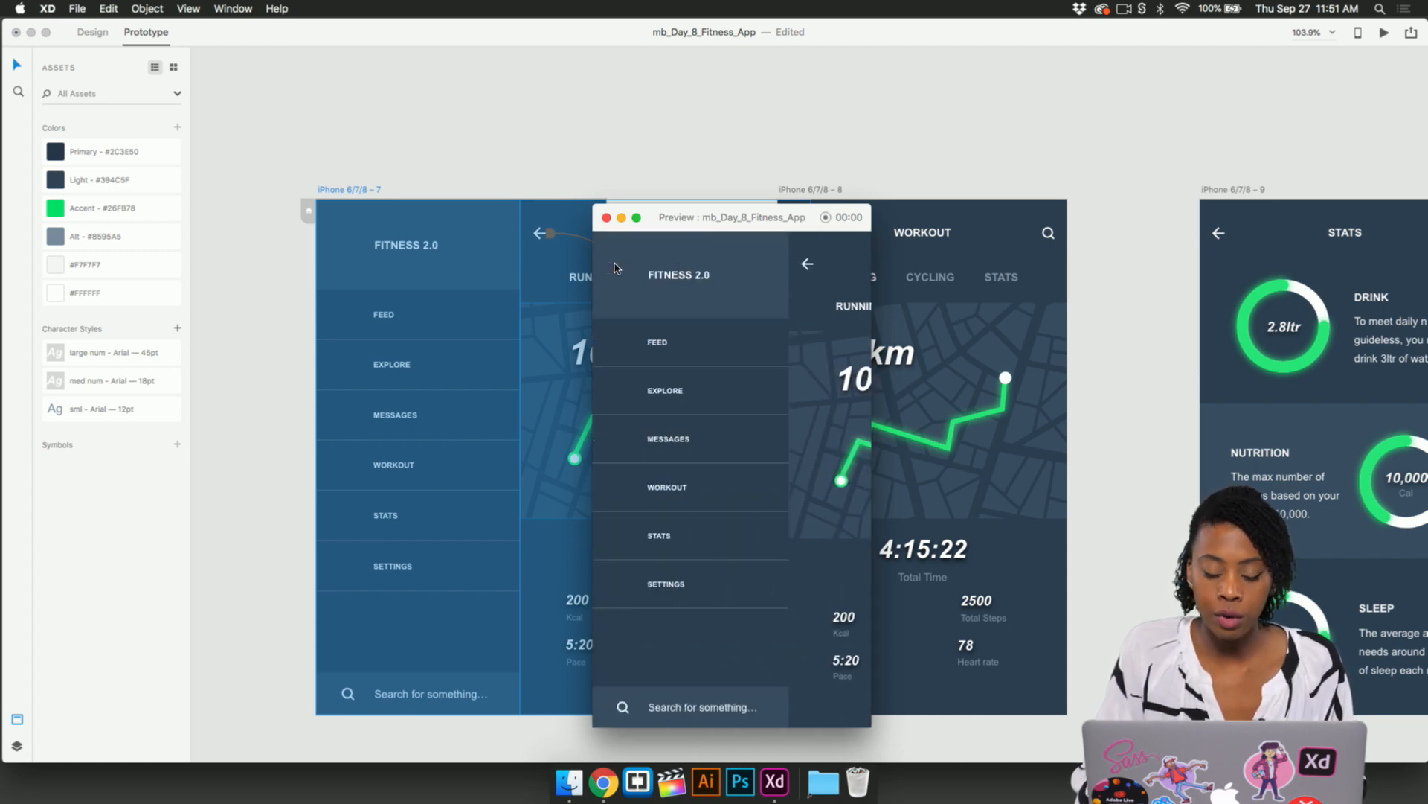
{"action": "left_click", "coordinate": [807, 268]}
{"action": "left_click", "coordinate": [614, 270]}
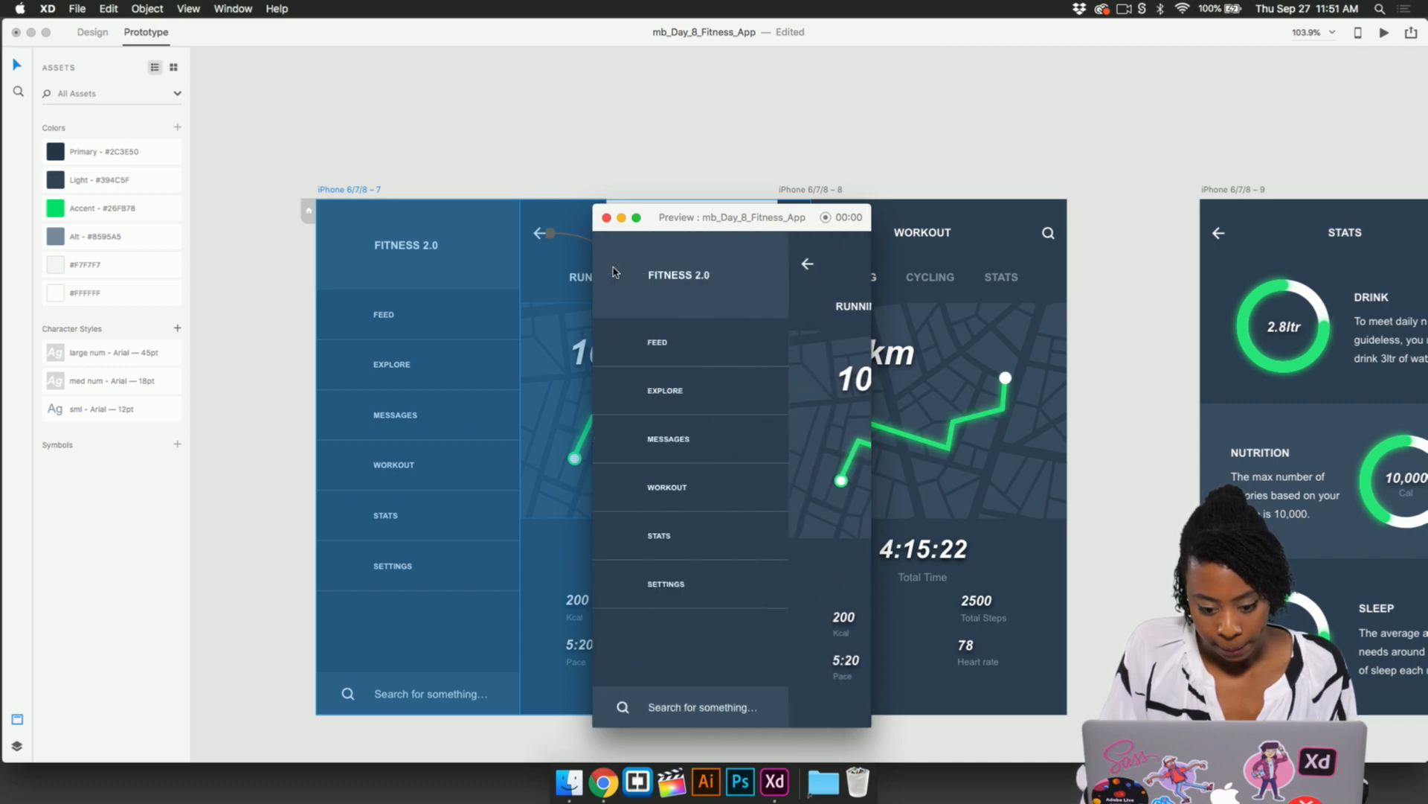
{"action": "left_click", "coordinate": [806, 271]}
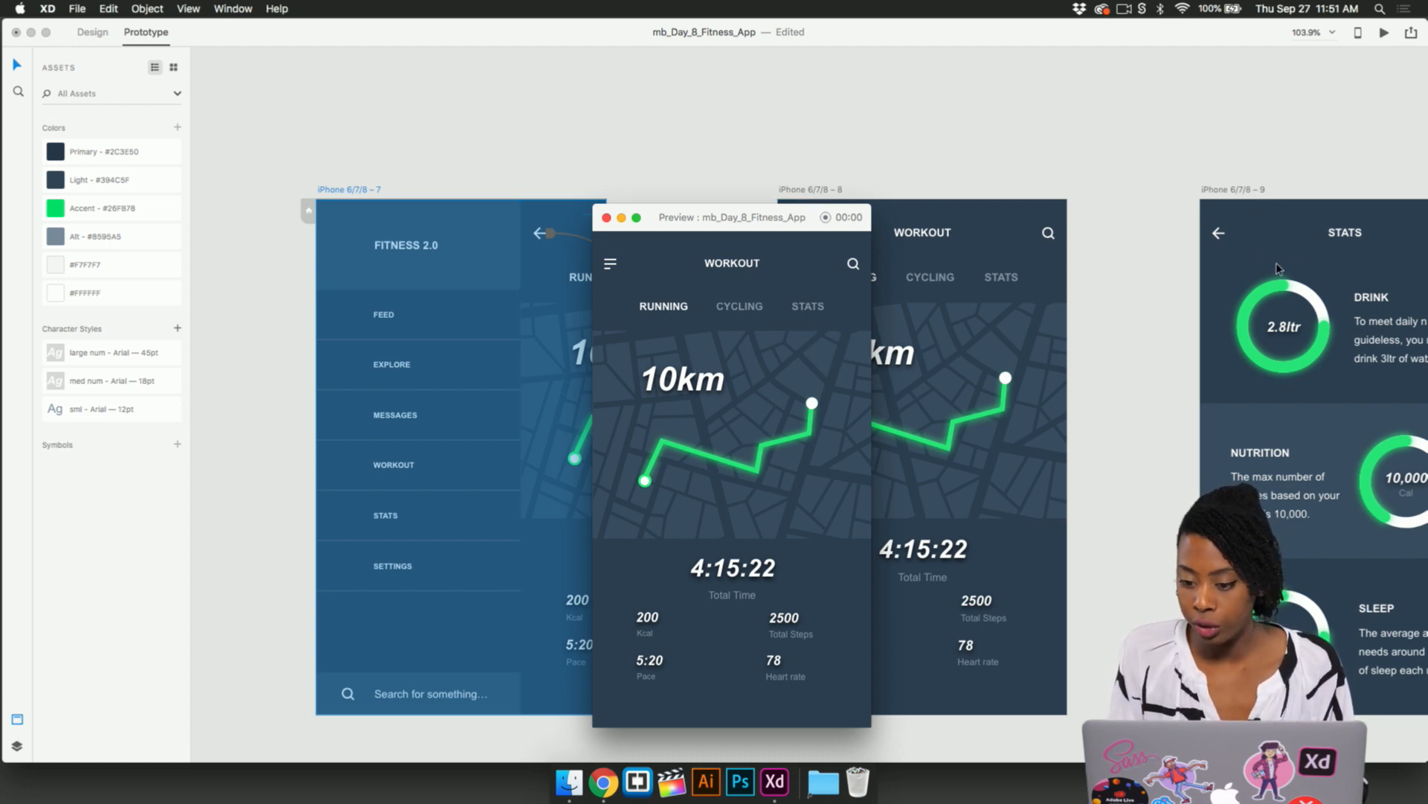
{"action": "left_click", "coordinate": [606, 218]}
- Link the STATS label on the WORKOUT artboard to the STATS artboard with a Tap-triggered Slide Left transition of 0.2 s
{"action": "left_click", "coordinate": [1006, 278]}
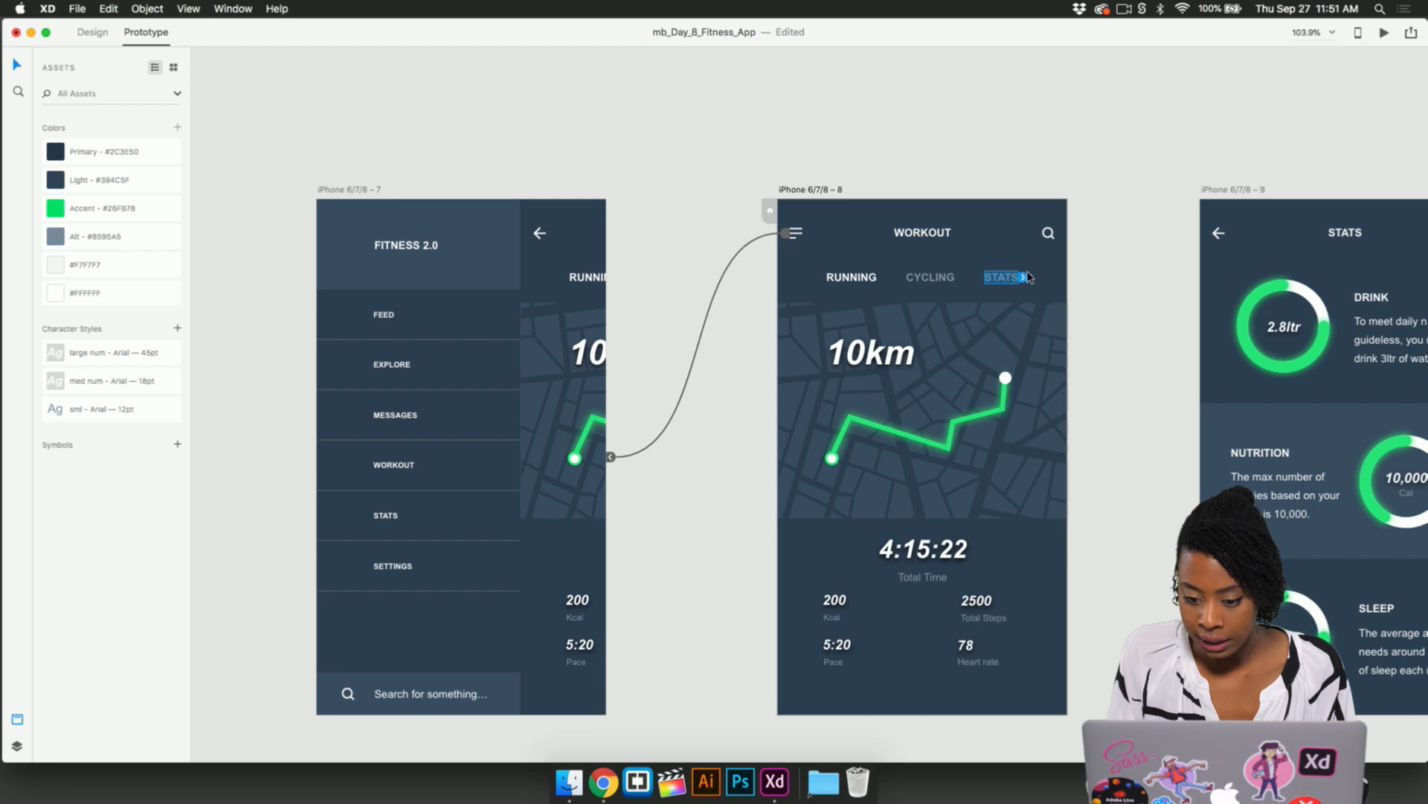
{"action": "left_click_drag", "start_coordinate": [1024, 279], "coordinate": [1241, 294]}
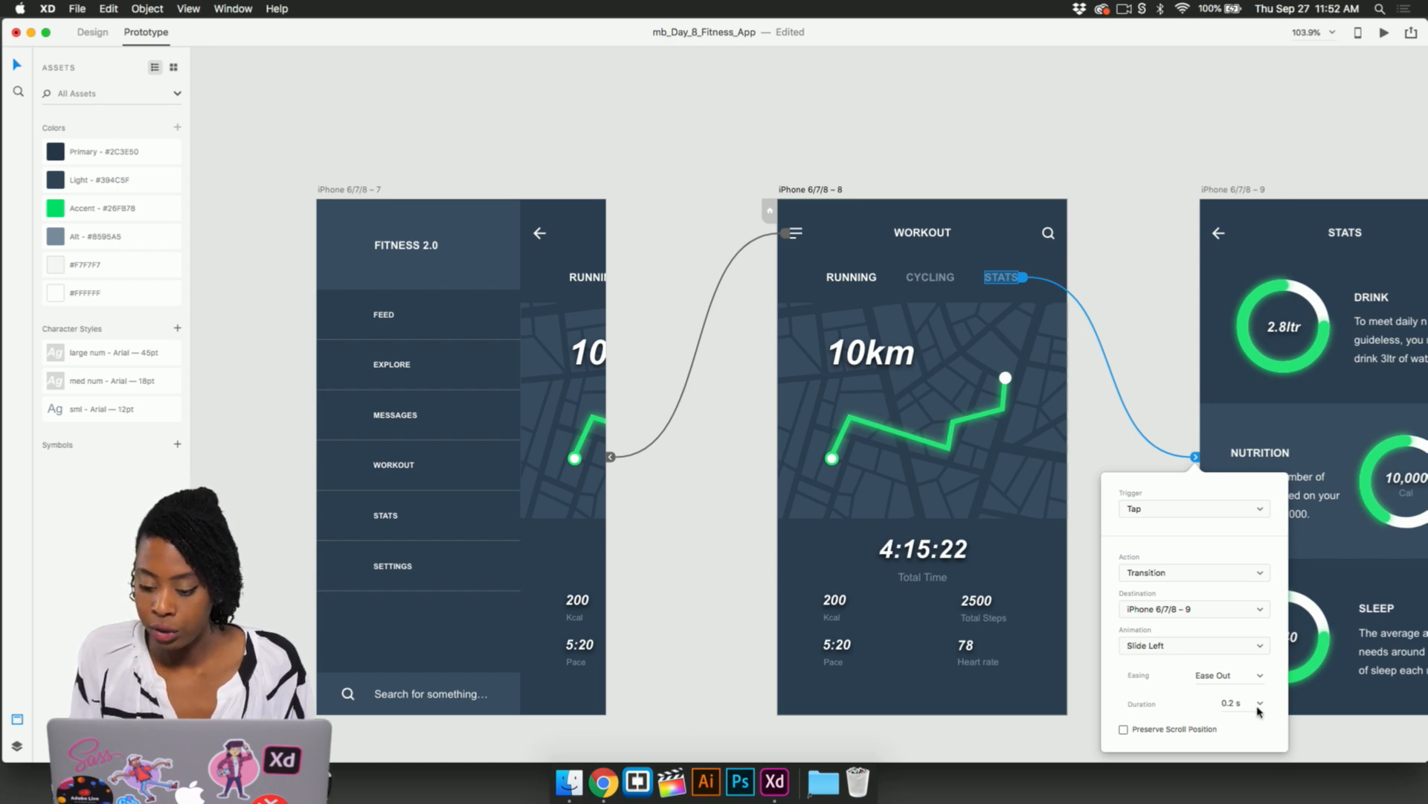
{"action": "left_click", "coordinate": [1129, 179]}
- Preview the prototype from the WORKOUT artboard and test the STATS label's transition to the STATS screen
{"action": "left_click", "coordinate": [828, 191]}
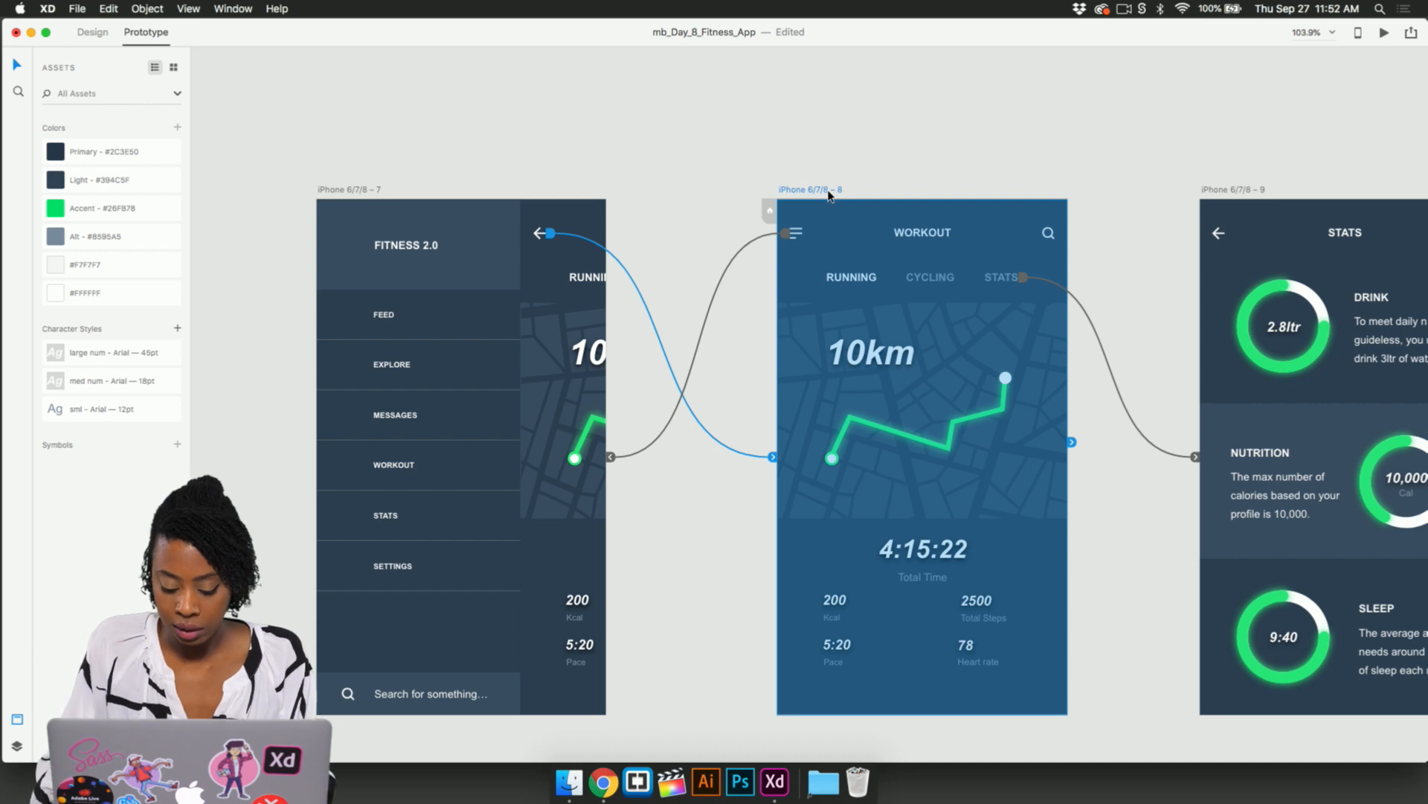
{"action": "key", "text": "super+Return"}
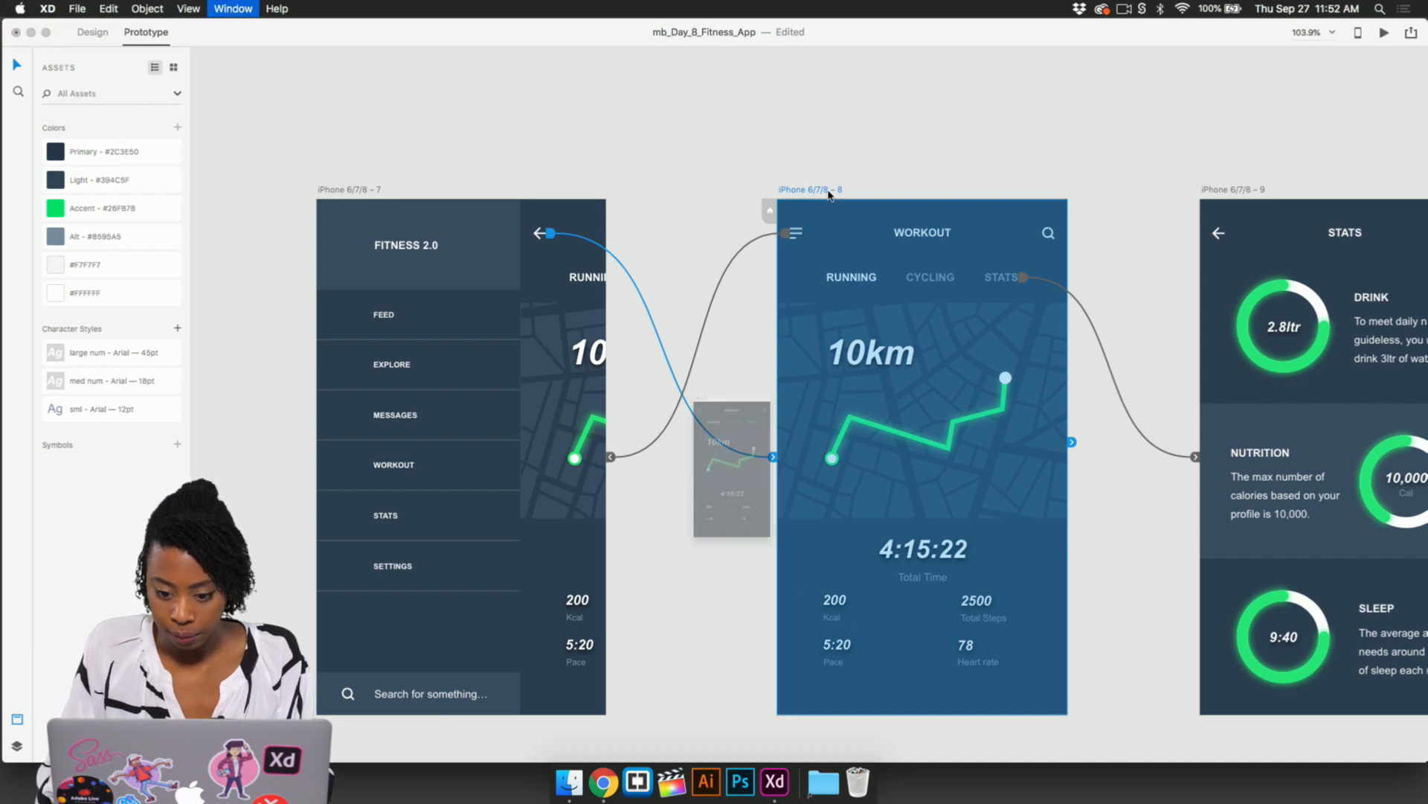
{"action": "left_click", "coordinate": [819, 309]}
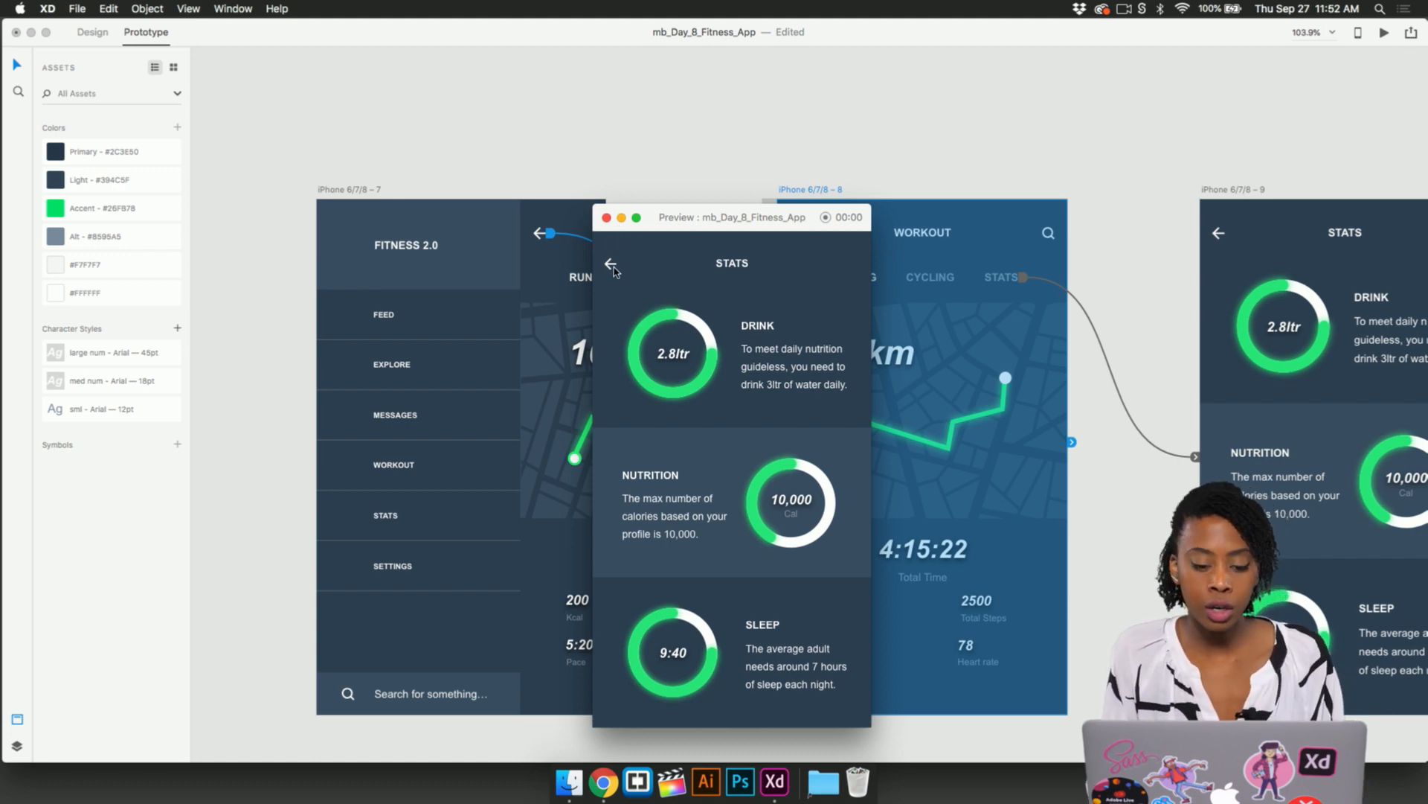
{"action": "left_click", "coordinate": [607, 219]}
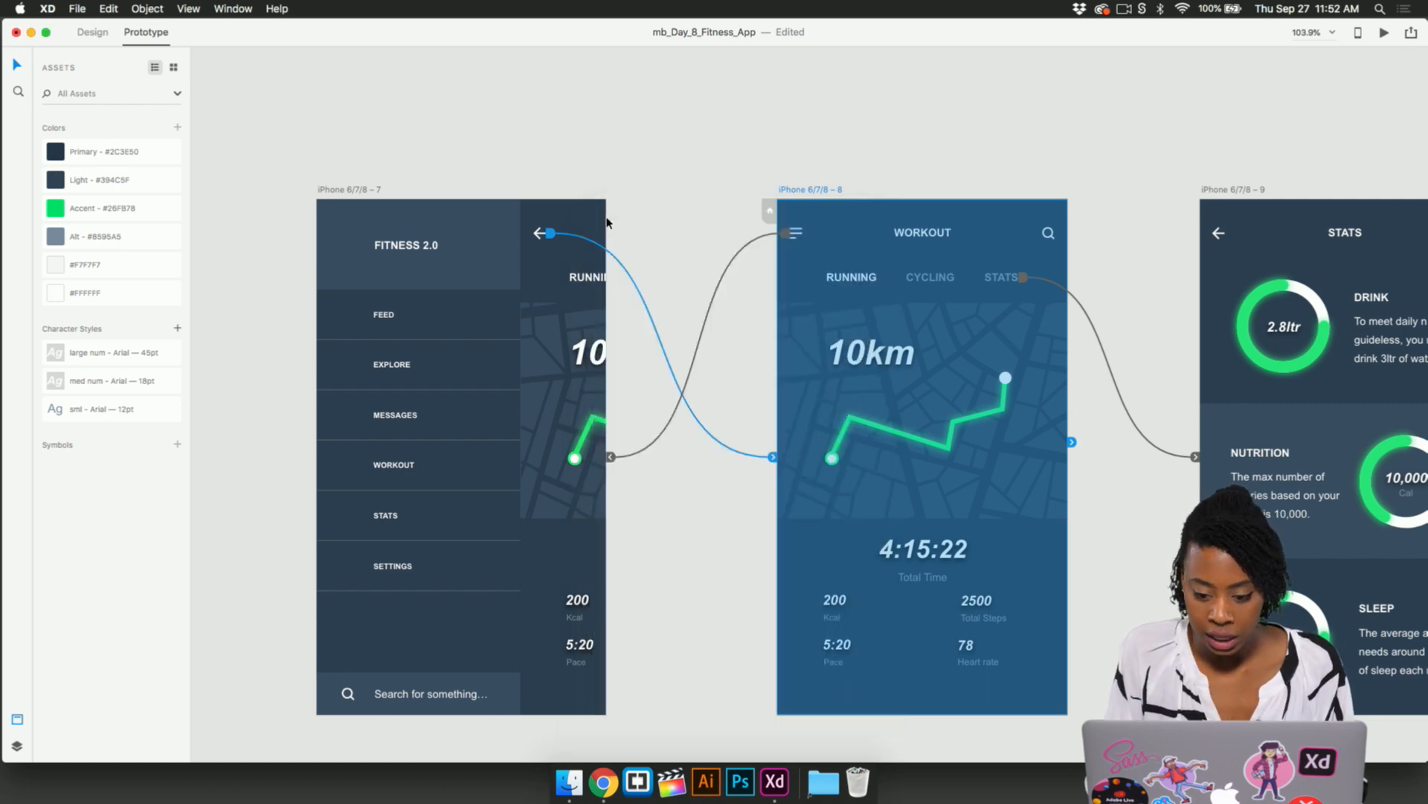
- Link the STATS artboard's back arrow to the WORKOUT artboard with a Tap-triggered Slide Right transition
{"action": "left_click", "coordinate": [1194, 458]}
{"action": "left_click", "coordinate": [1224, 234]}
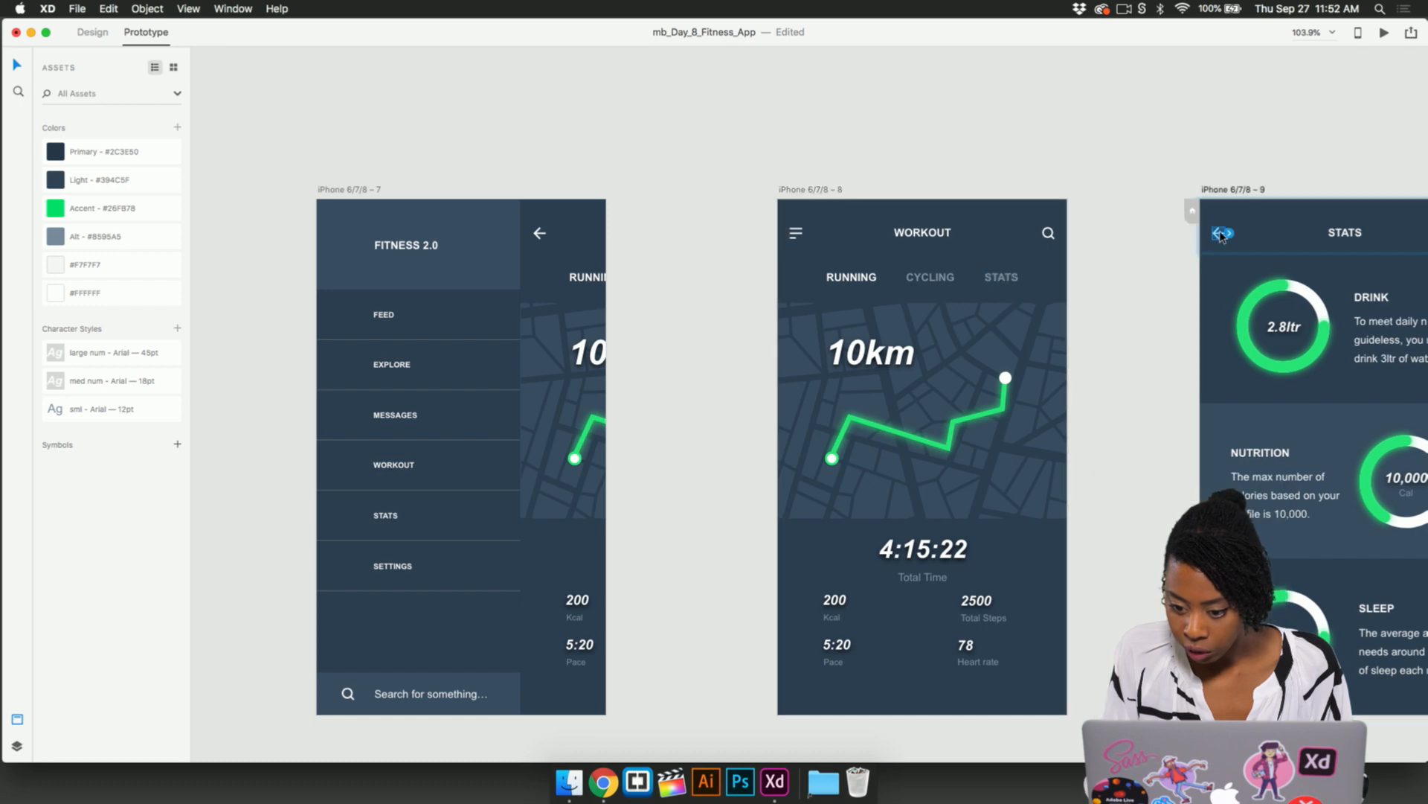
{"action": "left_click_drag", "start_coordinate": [1232, 236], "coordinate": [1010, 351]}
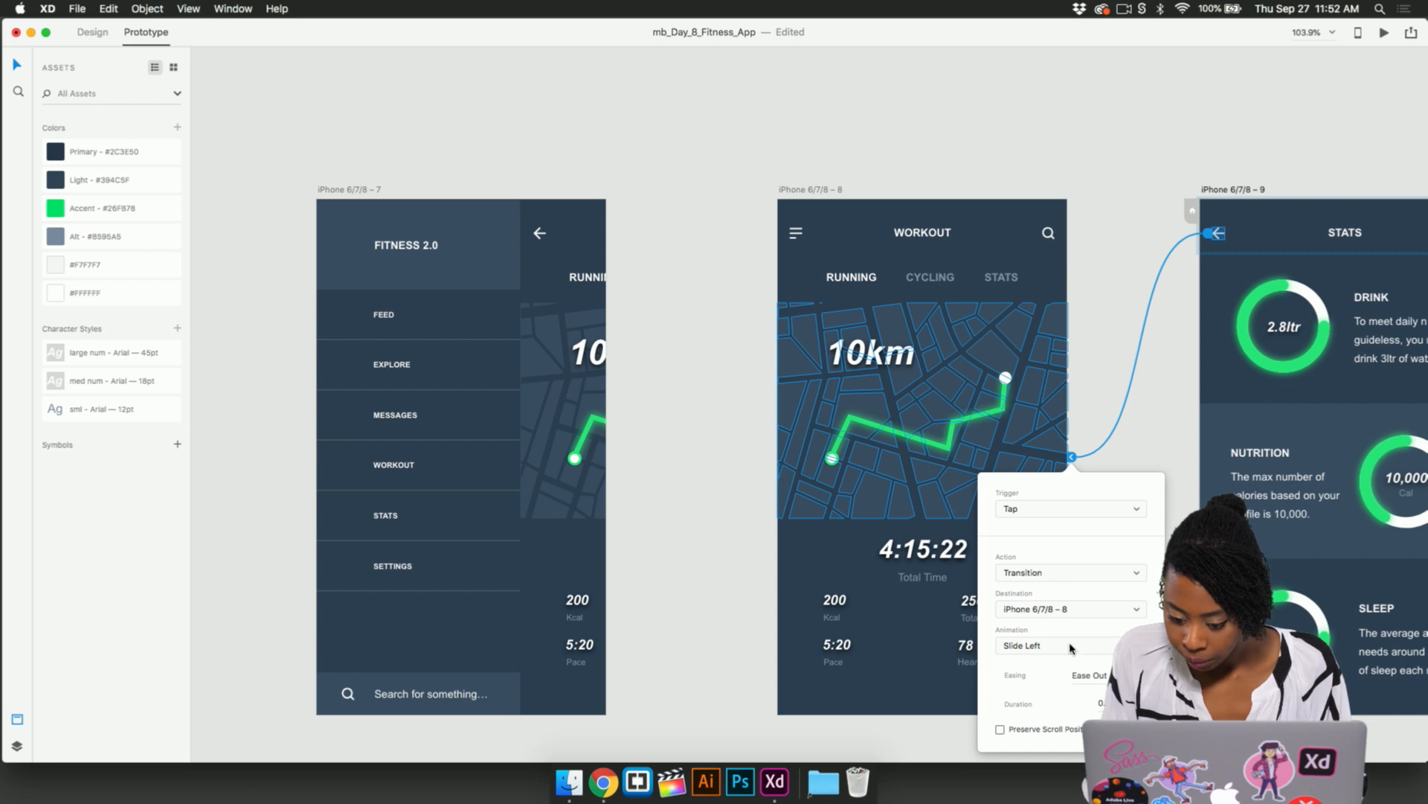
{"action": "left_click", "coordinate": [1071, 648]}
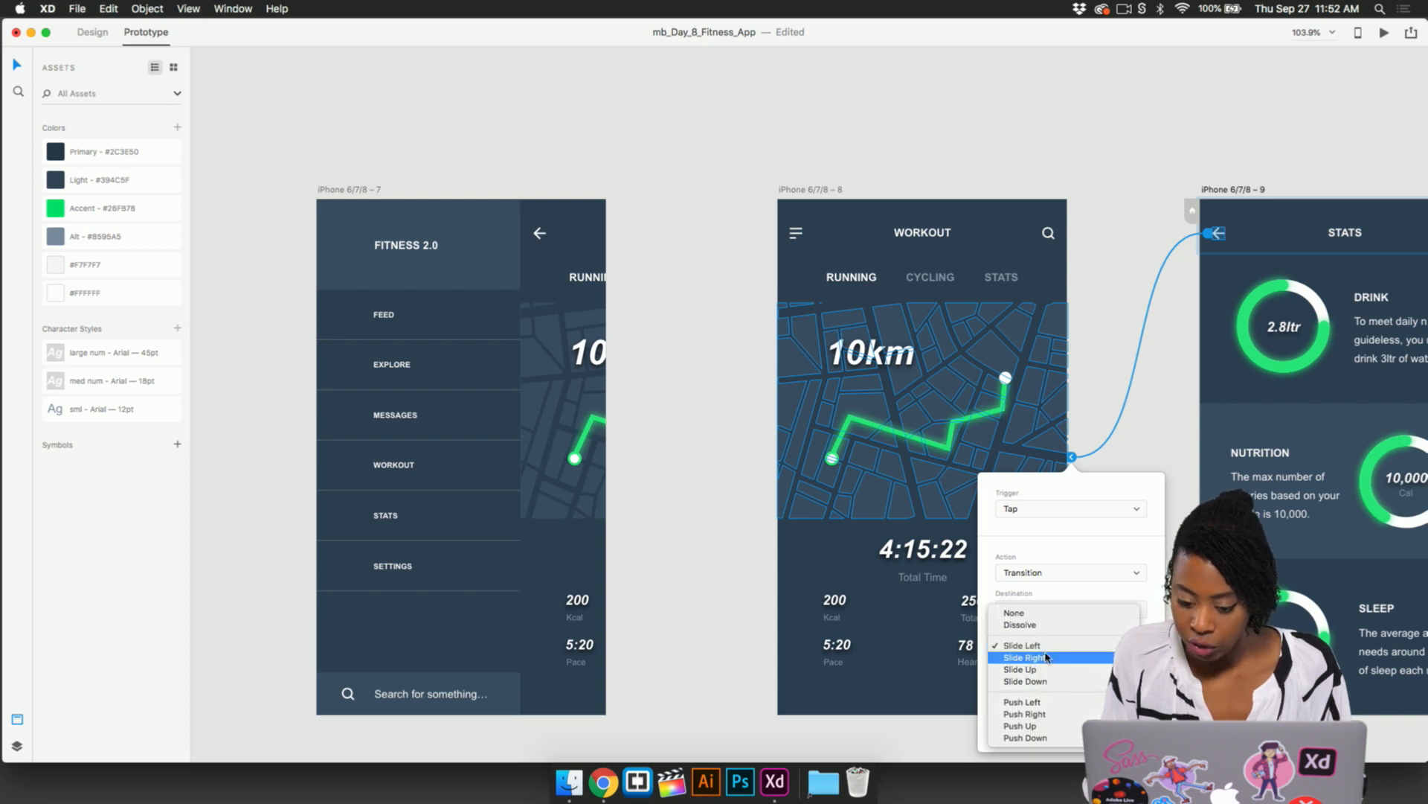
{"action": "left_click", "coordinate": [1046, 657]}
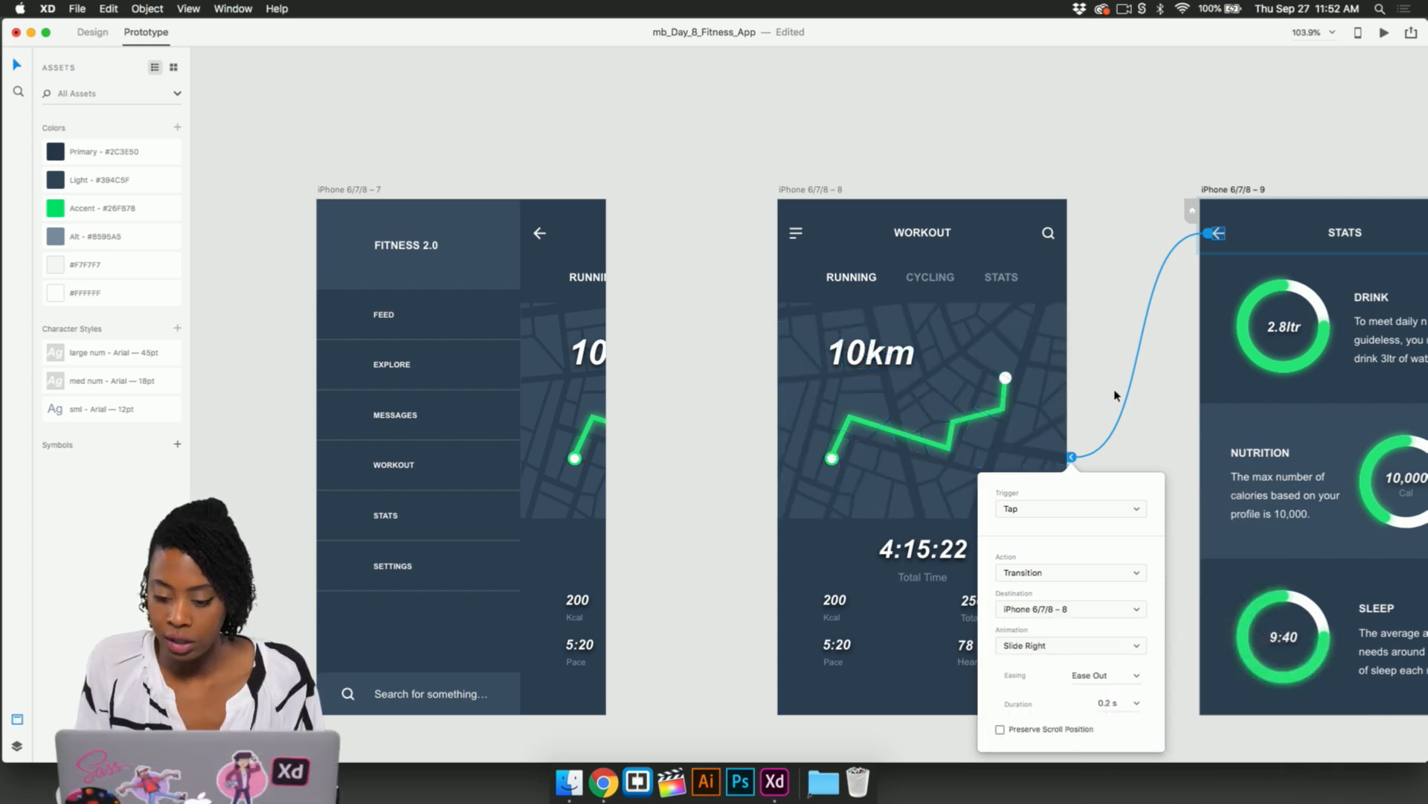
{"action": "left_click", "coordinate": [1115, 395]}
- Preview the prototype from the STATS artboard and test the back arrow's return to the WORKOUT screen
{"action": "left_click", "coordinate": [1242, 190]}
{"action": "key", "text": "super+Return"}
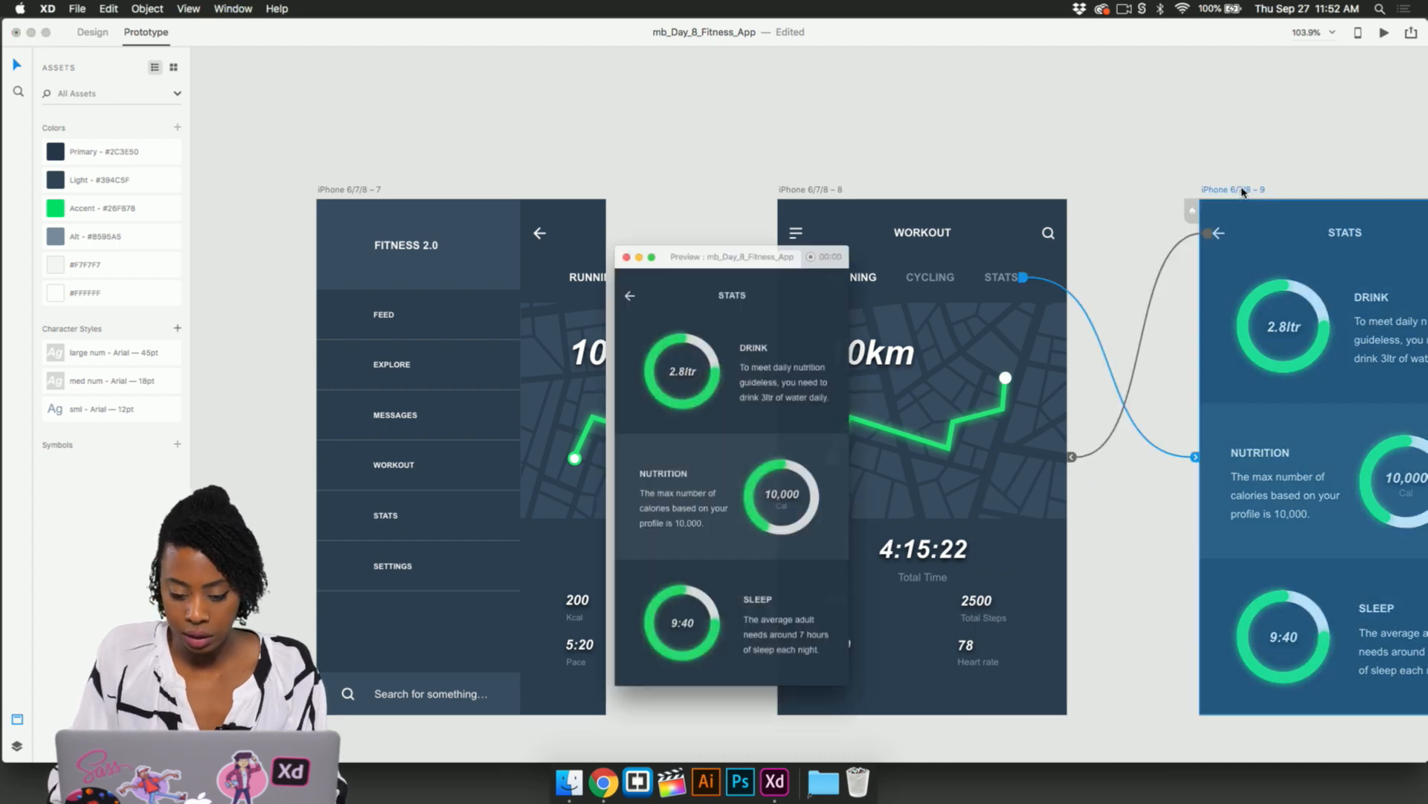
{"action": "left_click", "coordinate": [610, 266]}
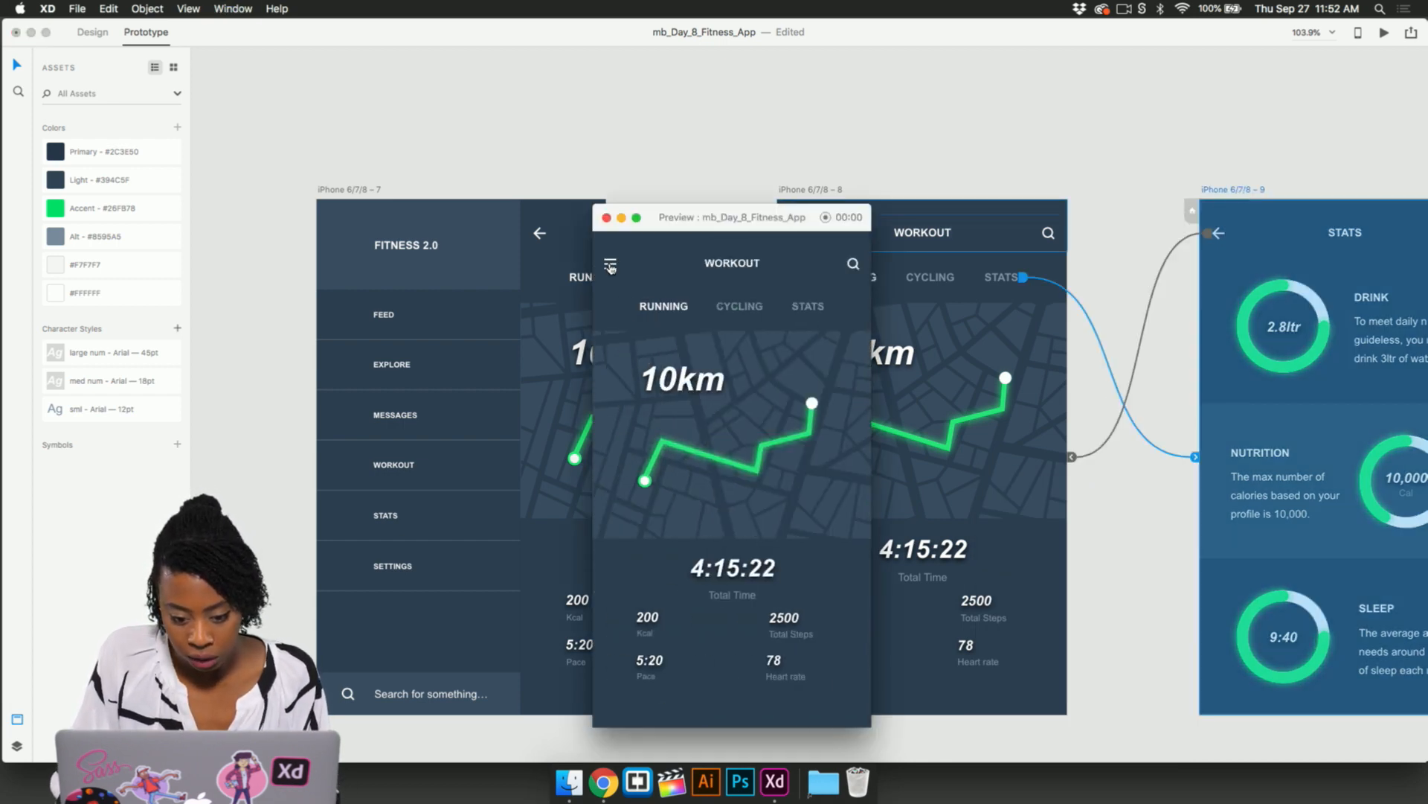
{"action": "left_click", "coordinate": [607, 225]}
- Display all the prototype connections between the menu, WORKOUT and STATS artboards together for review
{"action": "key", "text": "super+0"}
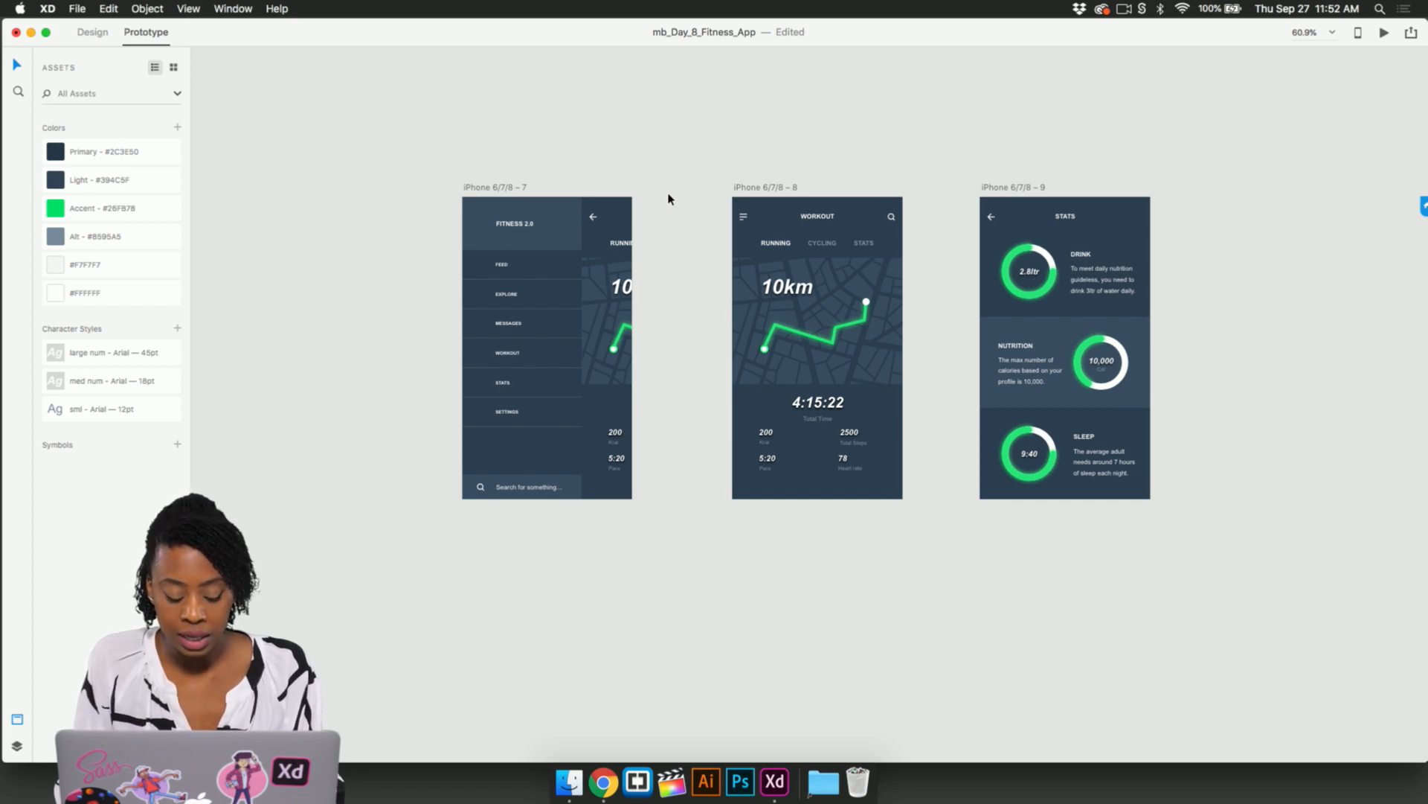
{"action": "key", "text": "super+a"}
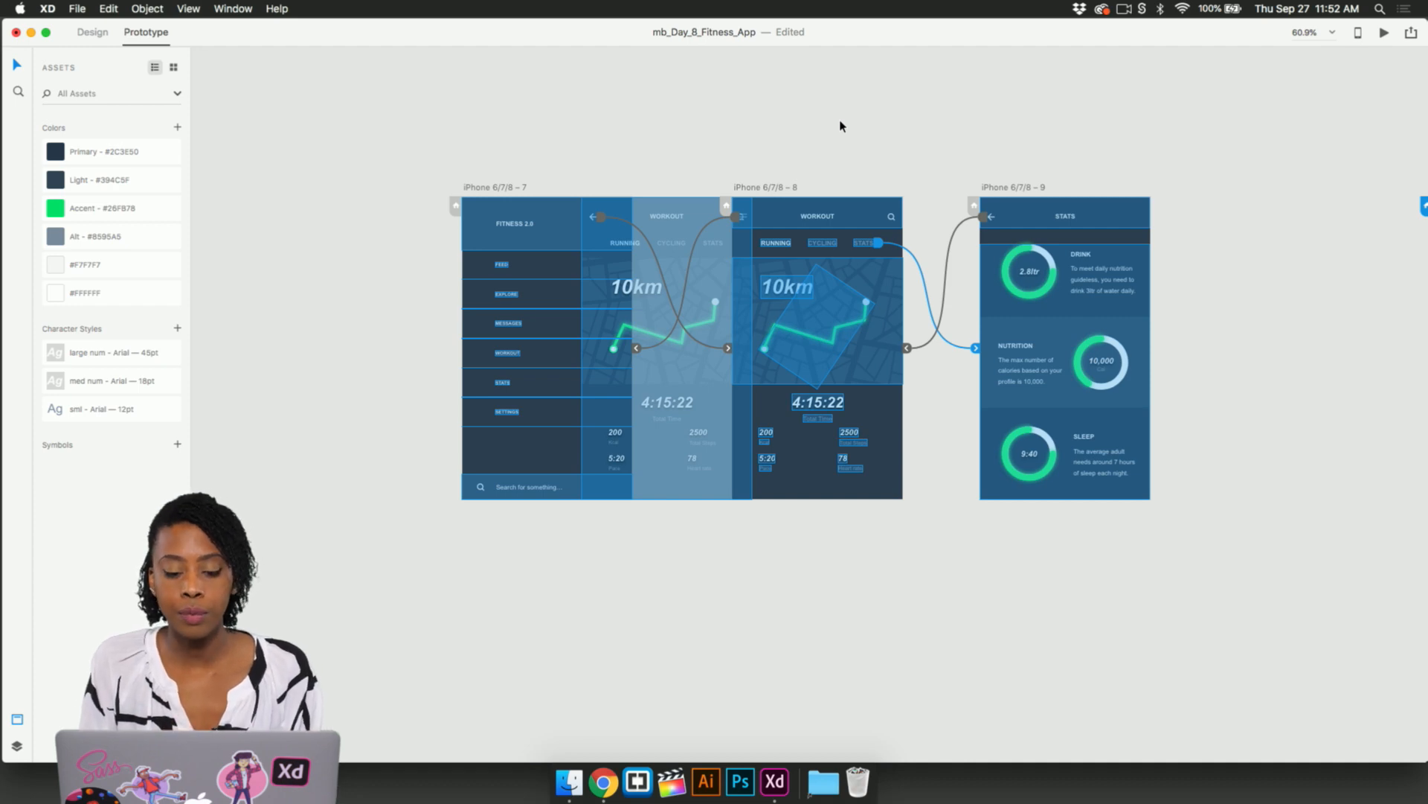
{"action": "left_click", "coordinate": [828, 138]}
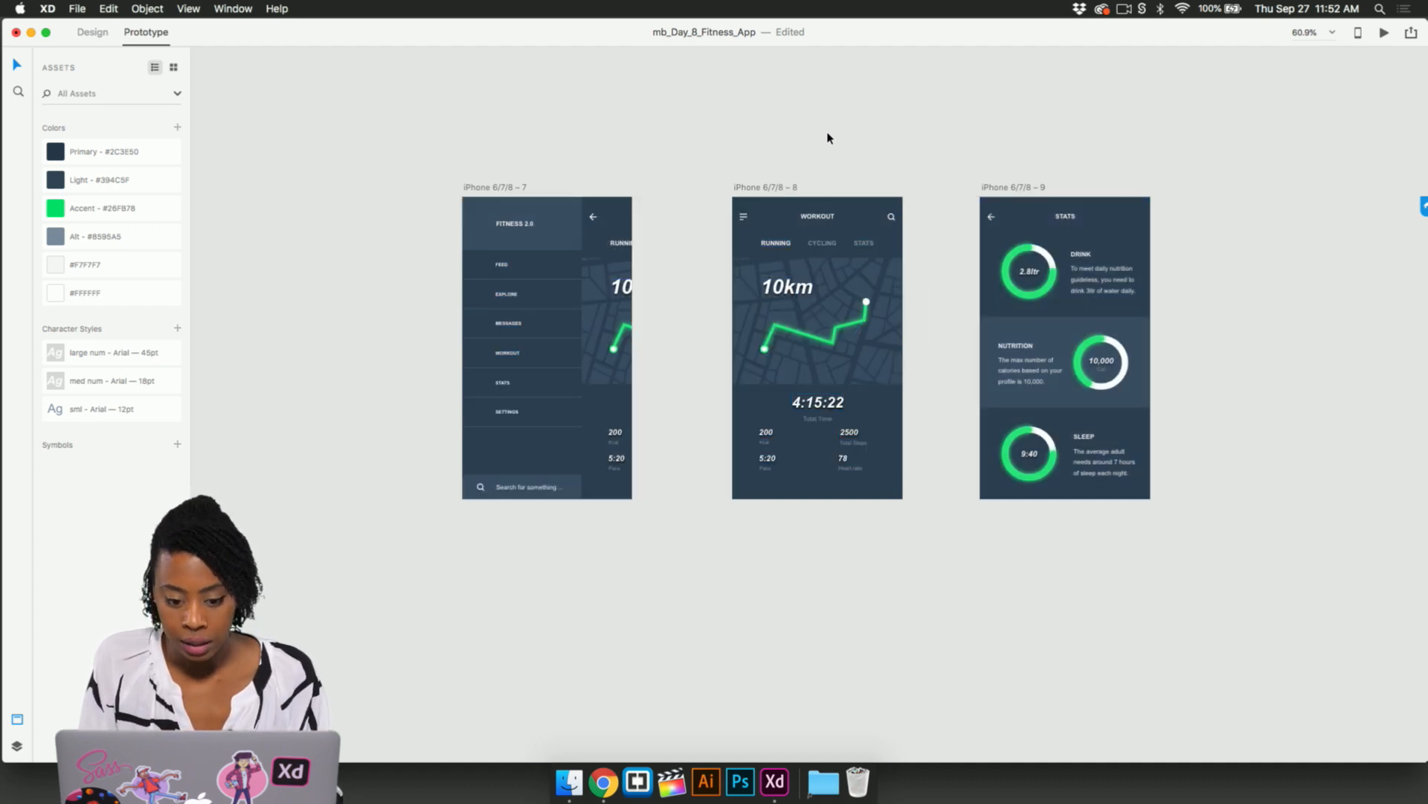
- Set the FITNESS 2.0 menu artboard as the prototype's home screen
{"action": "left_click", "coordinate": [468, 197]}
{"action": "left_click", "coordinate": [456, 206]}
{"action": "left_click", "coordinate": [447, 179]}
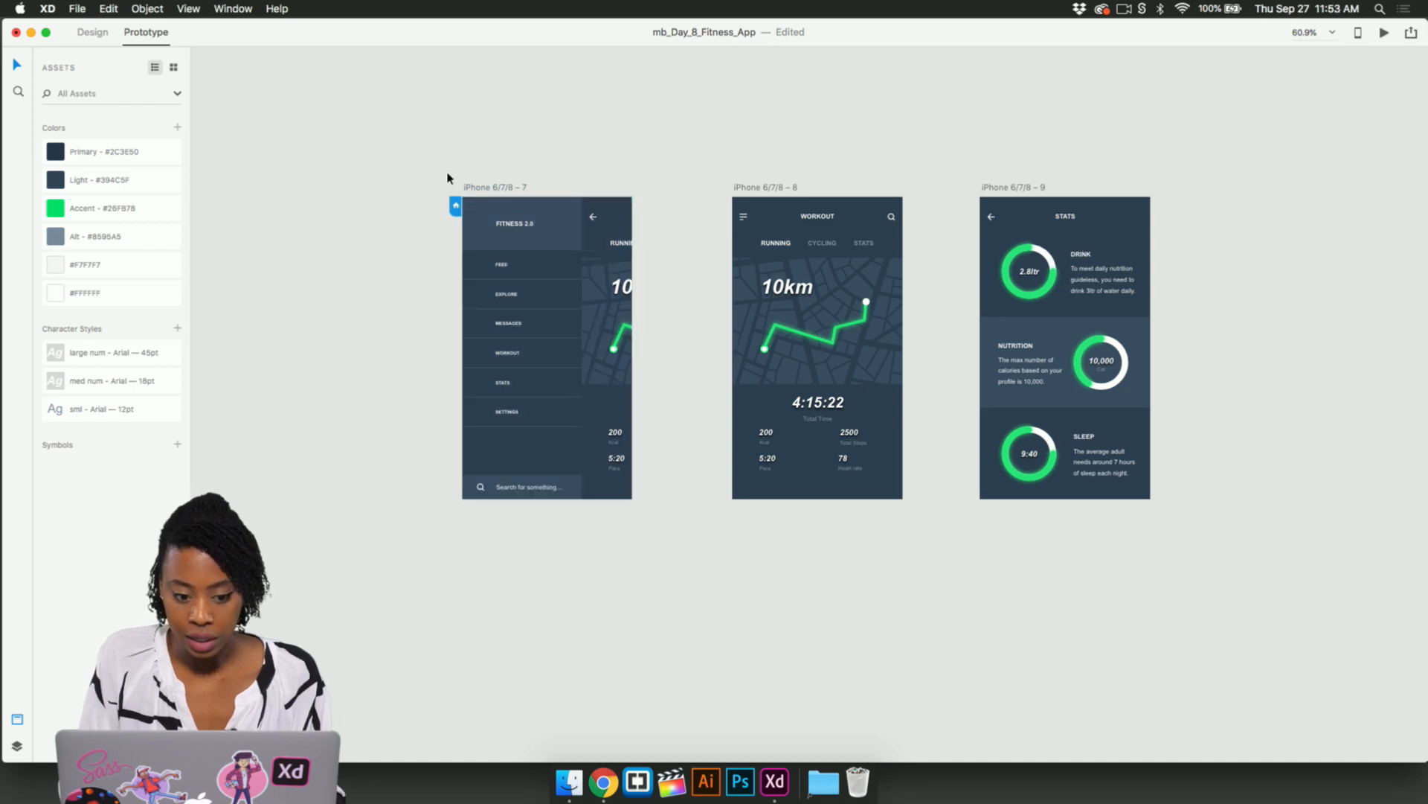
- Preview the full prototype from the home screen, testing the transitions between the menu, WORKOUT and STATS screens
{"action": "key", "text": "super+Return"}
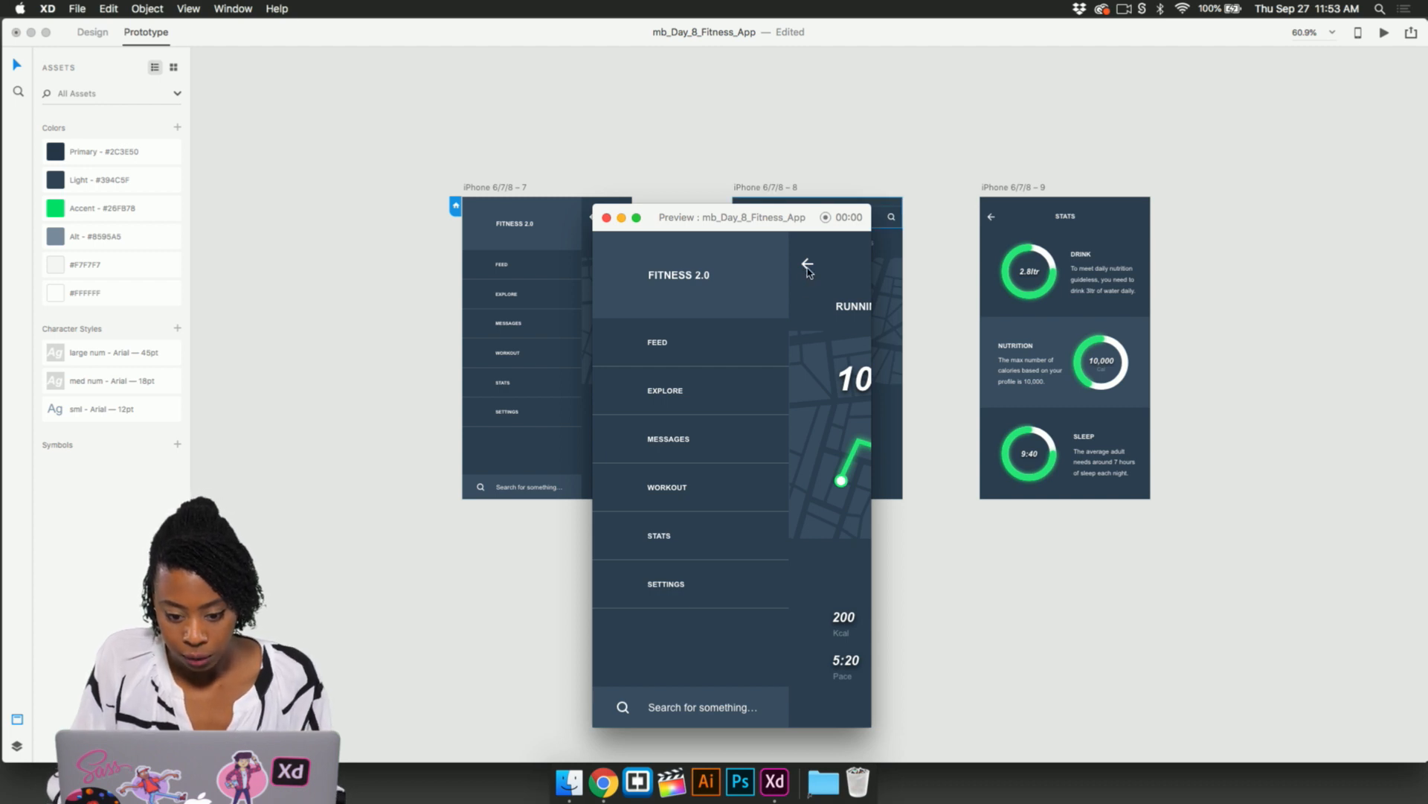
{"action": "left_click", "coordinate": [808, 268]}
{"action": "left_click", "coordinate": [612, 258]}
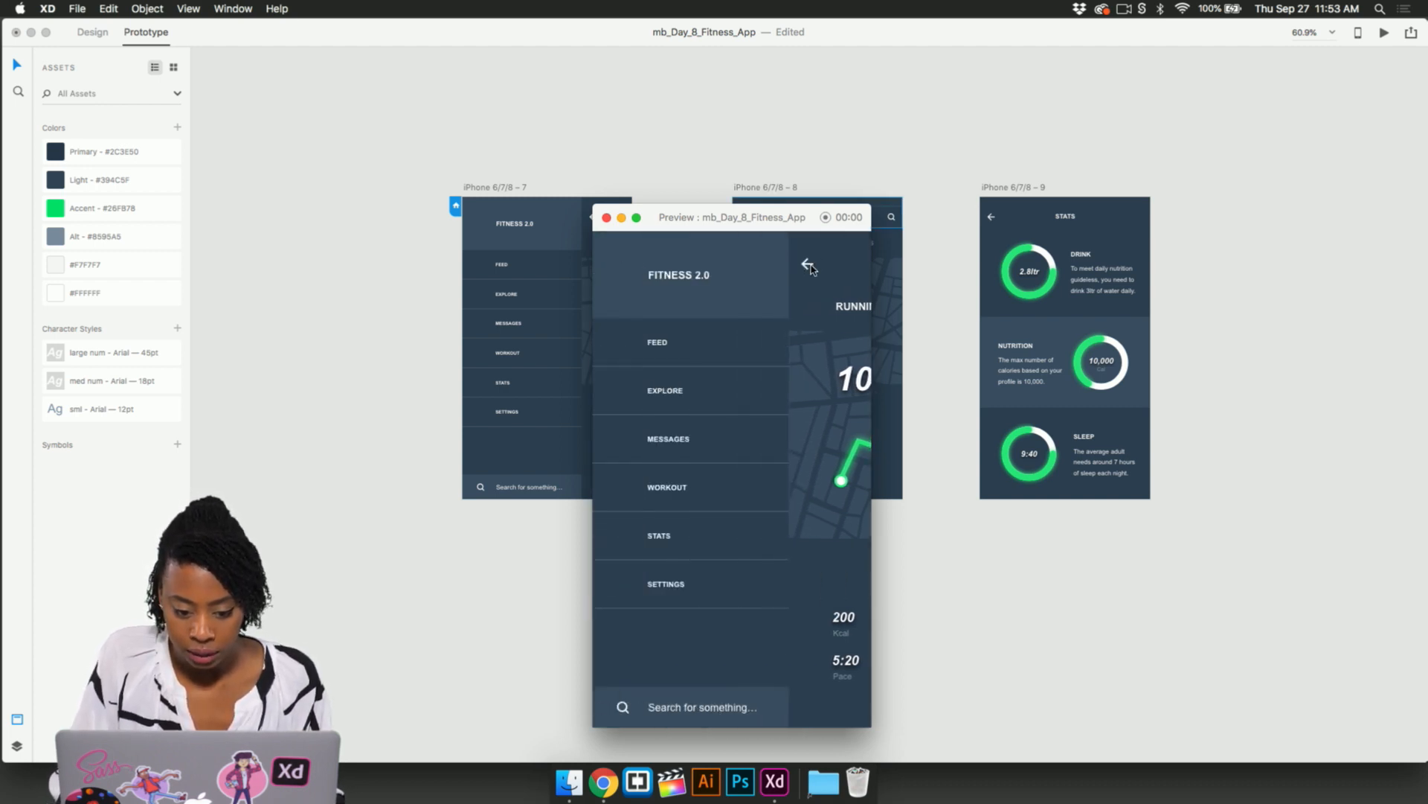
{"action": "left_click", "coordinate": [806, 268]}
{"action": "left_click", "coordinate": [619, 266]}
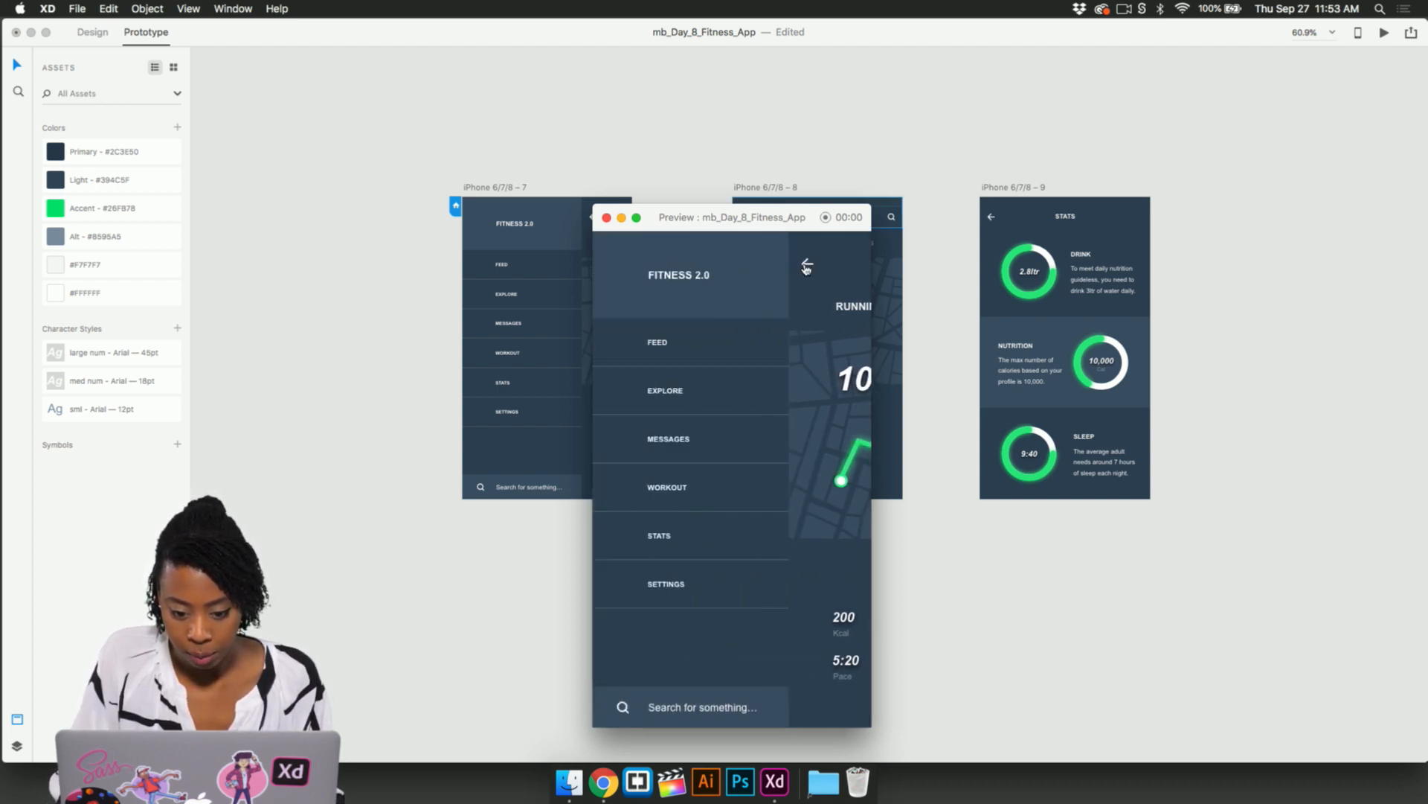
{"action": "left_click", "coordinate": [809, 268]}
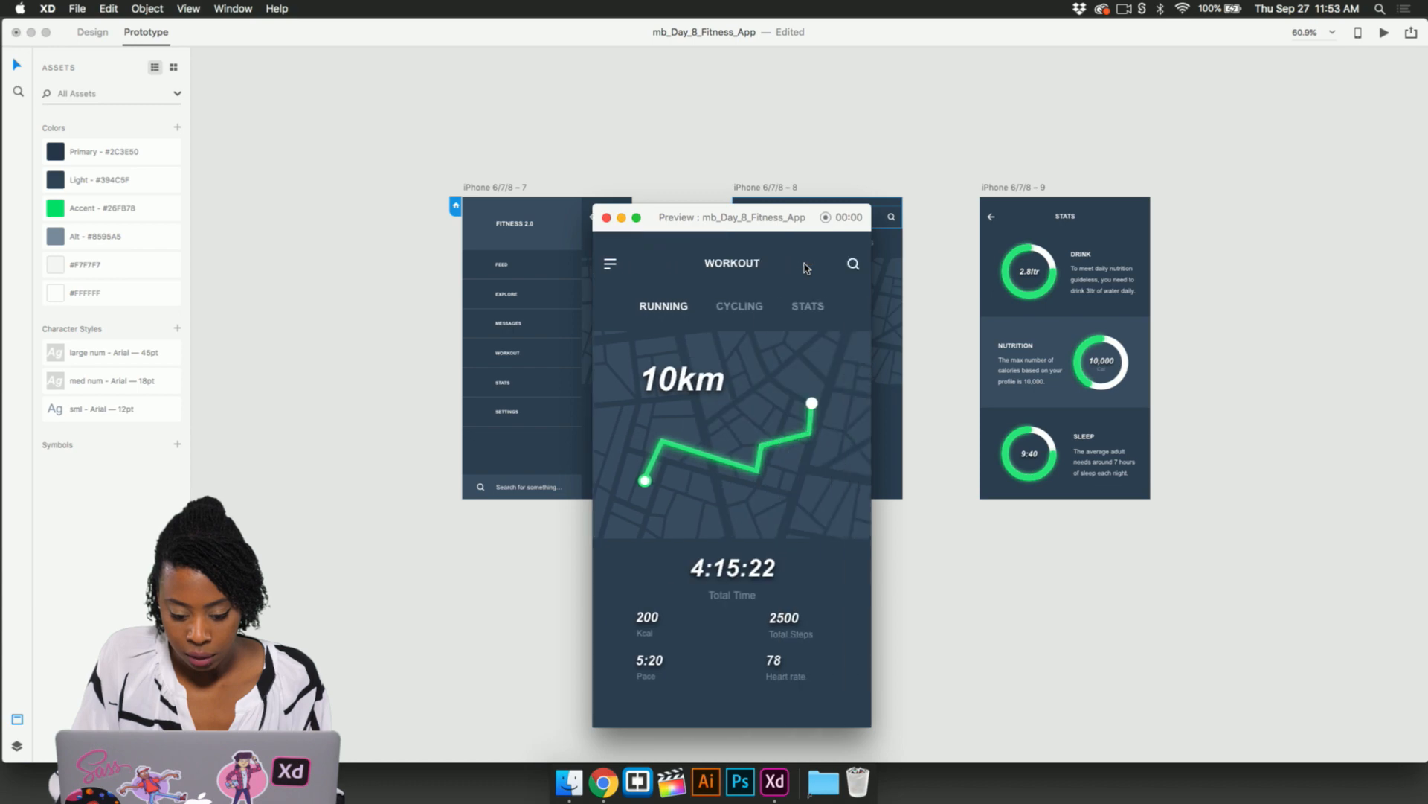
{"action": "left_click", "coordinate": [810, 308]}
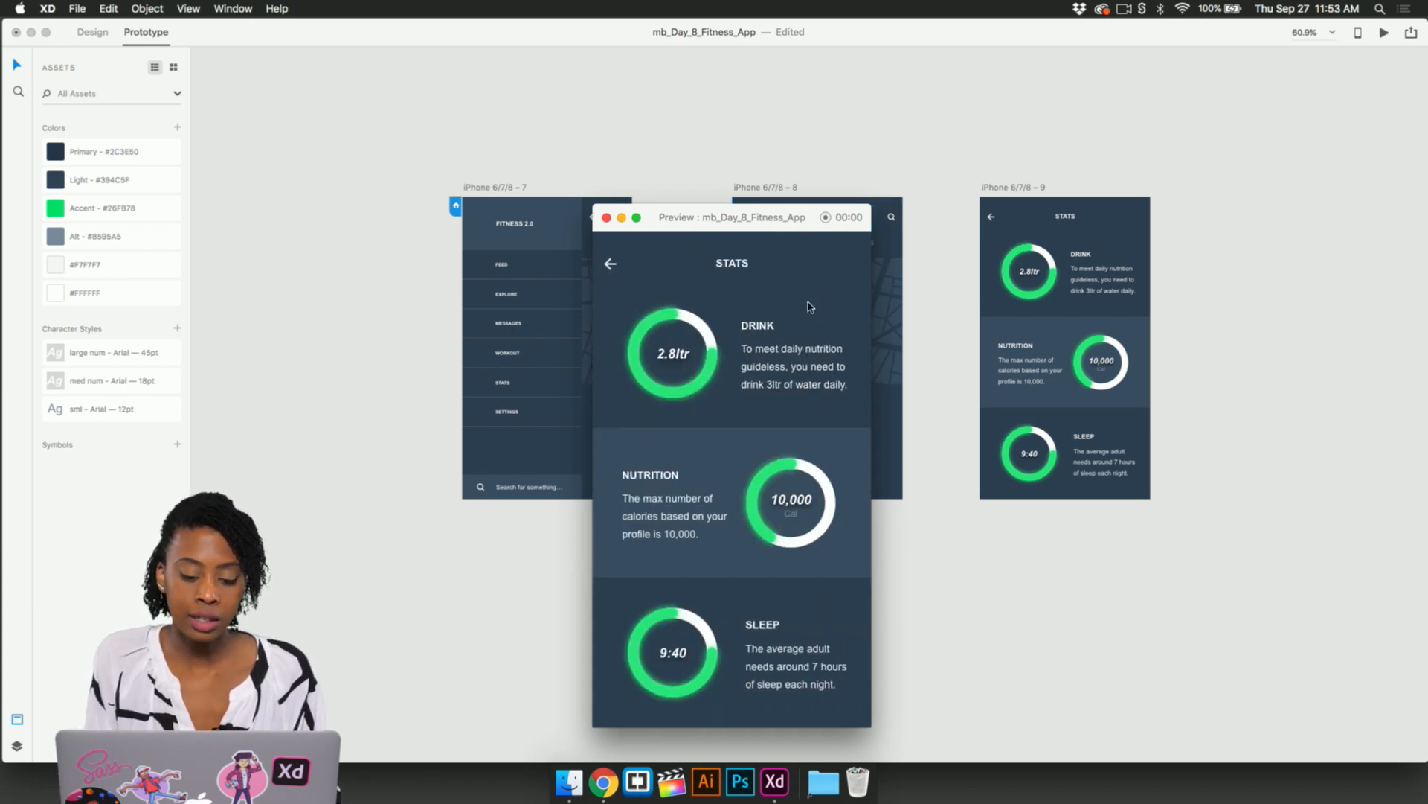
{"action": "left_click", "coordinate": [611, 268]}
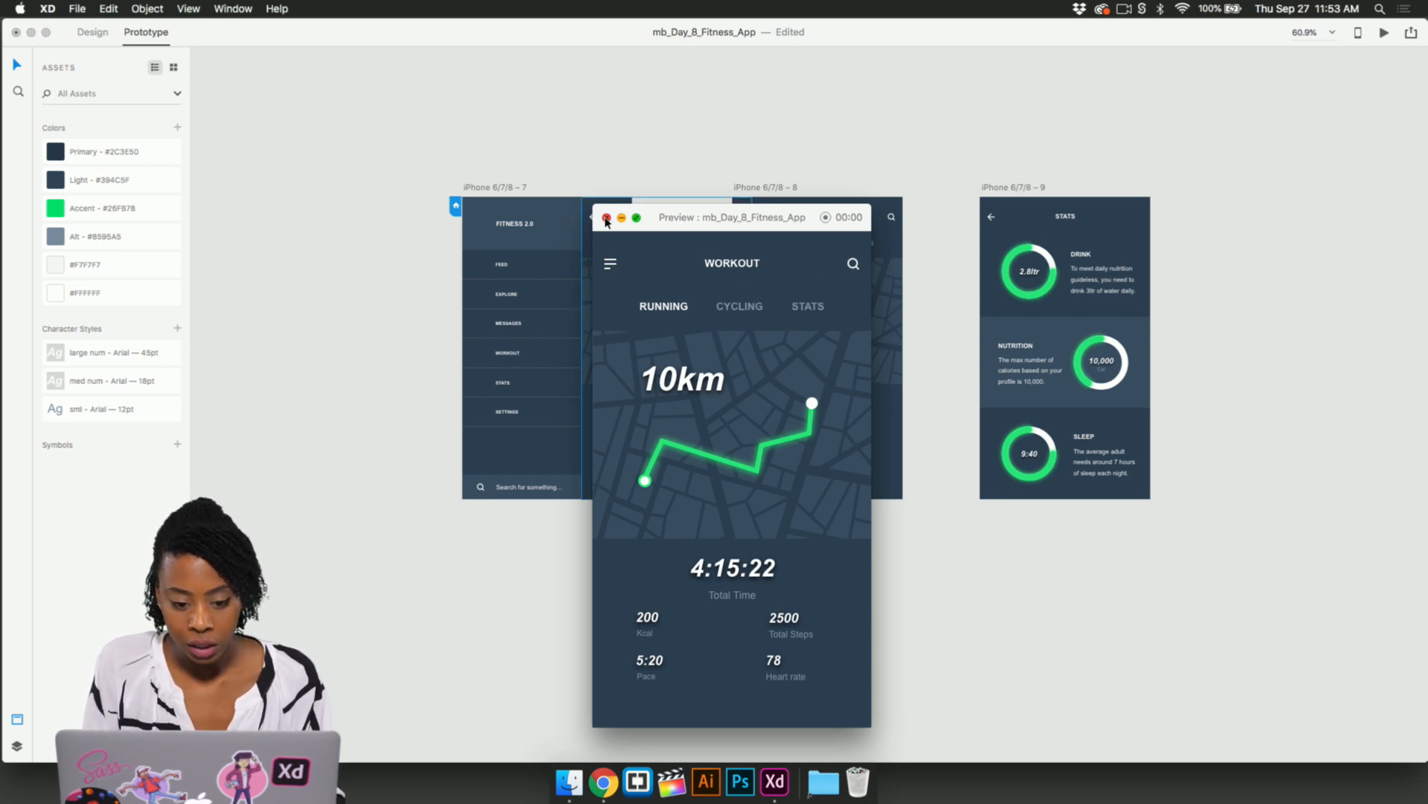
- Close the preview, publish the prototype as a public link and copy its embed code
{"action": "left_click", "coordinate": [606, 218]}
{"action": "scroll", "coordinate": [718, 167], "scroll_direction": "right", "scroll_amount": 3}
{"action": "scroll", "coordinate": [718, 167], "scroll_direction": "up", "scroll_amount": 2}
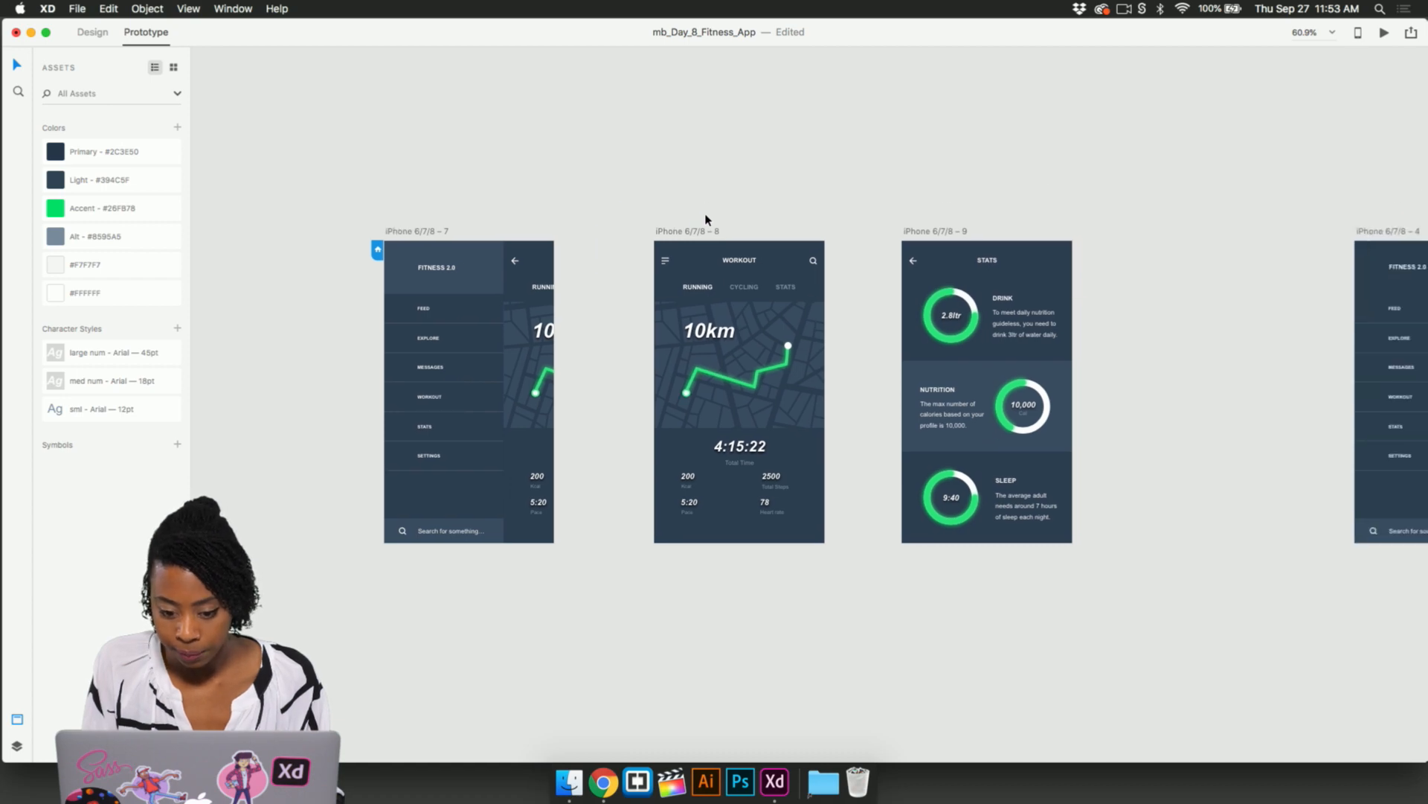
{"action": "scroll", "coordinate": [707, 222], "scroll_direction": "up", "scroll_amount": 2}
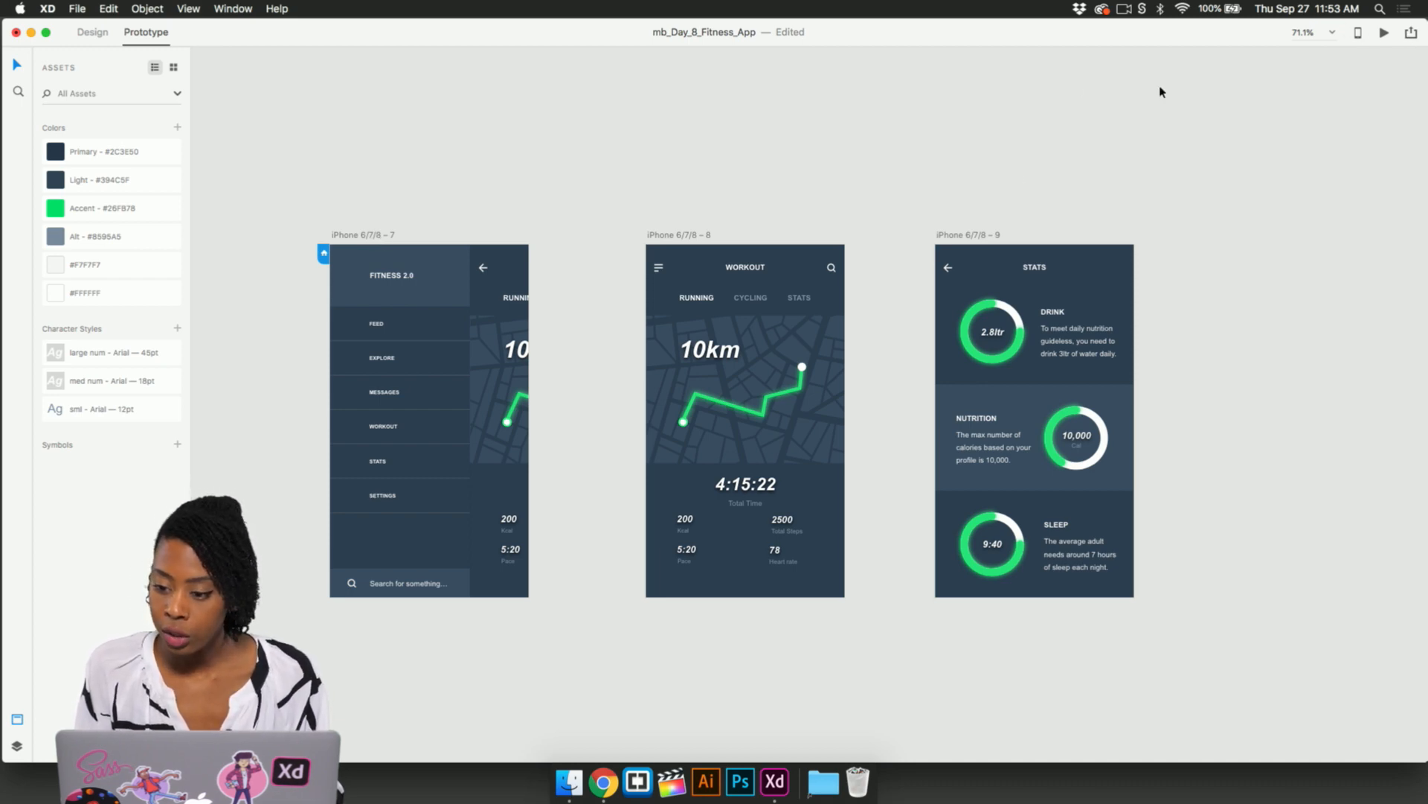
{"action": "left_click", "coordinate": [1410, 37]}
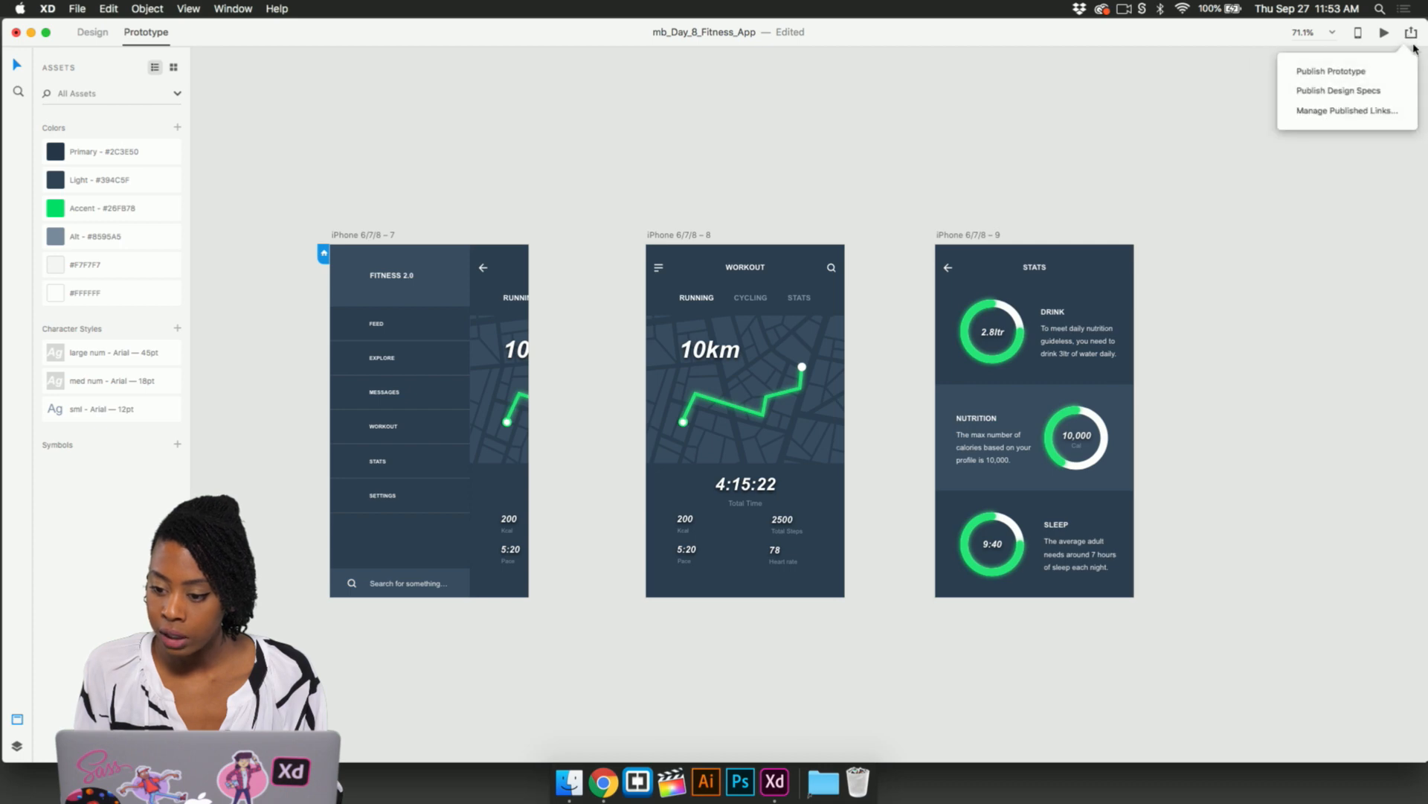
{"action": "left_click", "coordinate": [1337, 72]}
{"action": "left_click", "coordinate": [1307, 334]}
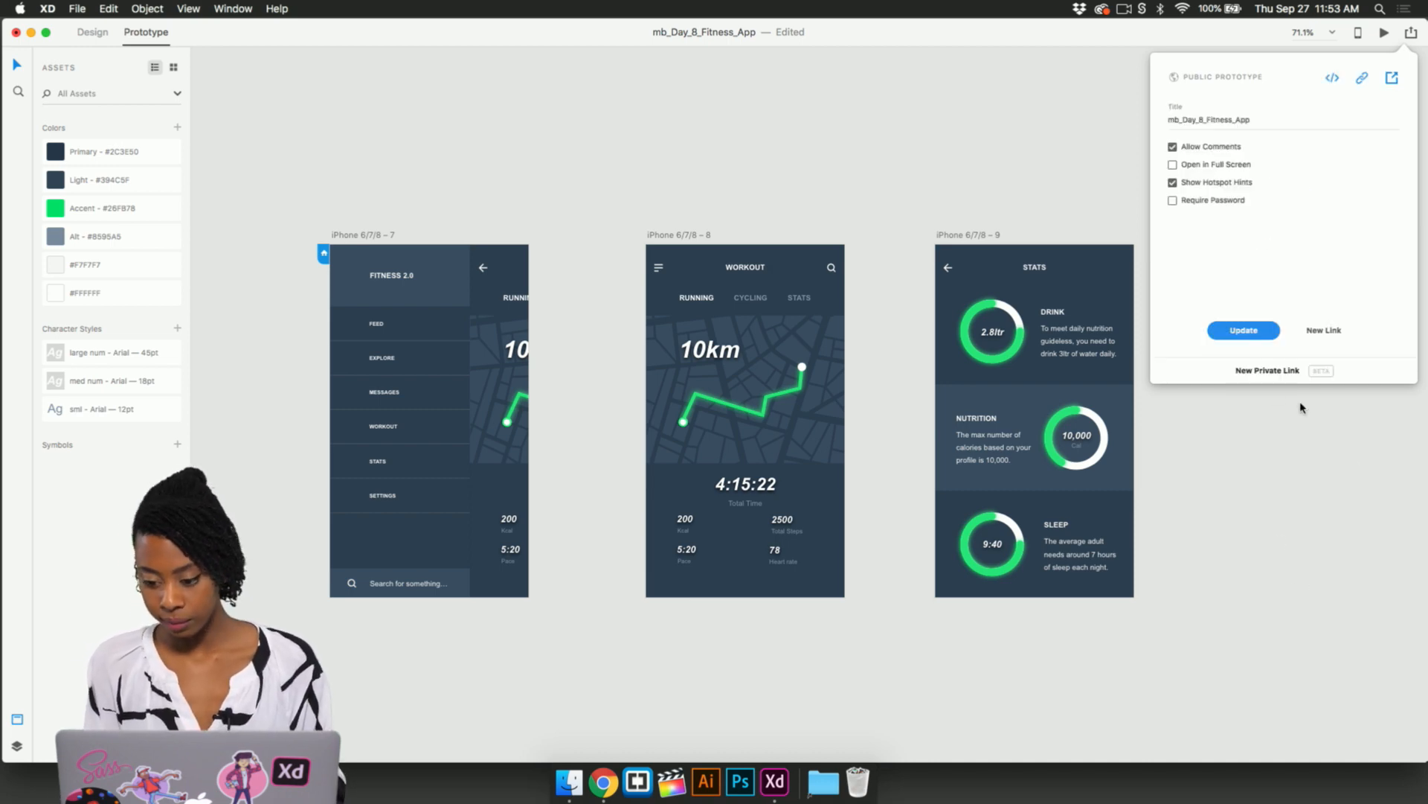
{"action": "left_click", "coordinate": [1331, 79]}
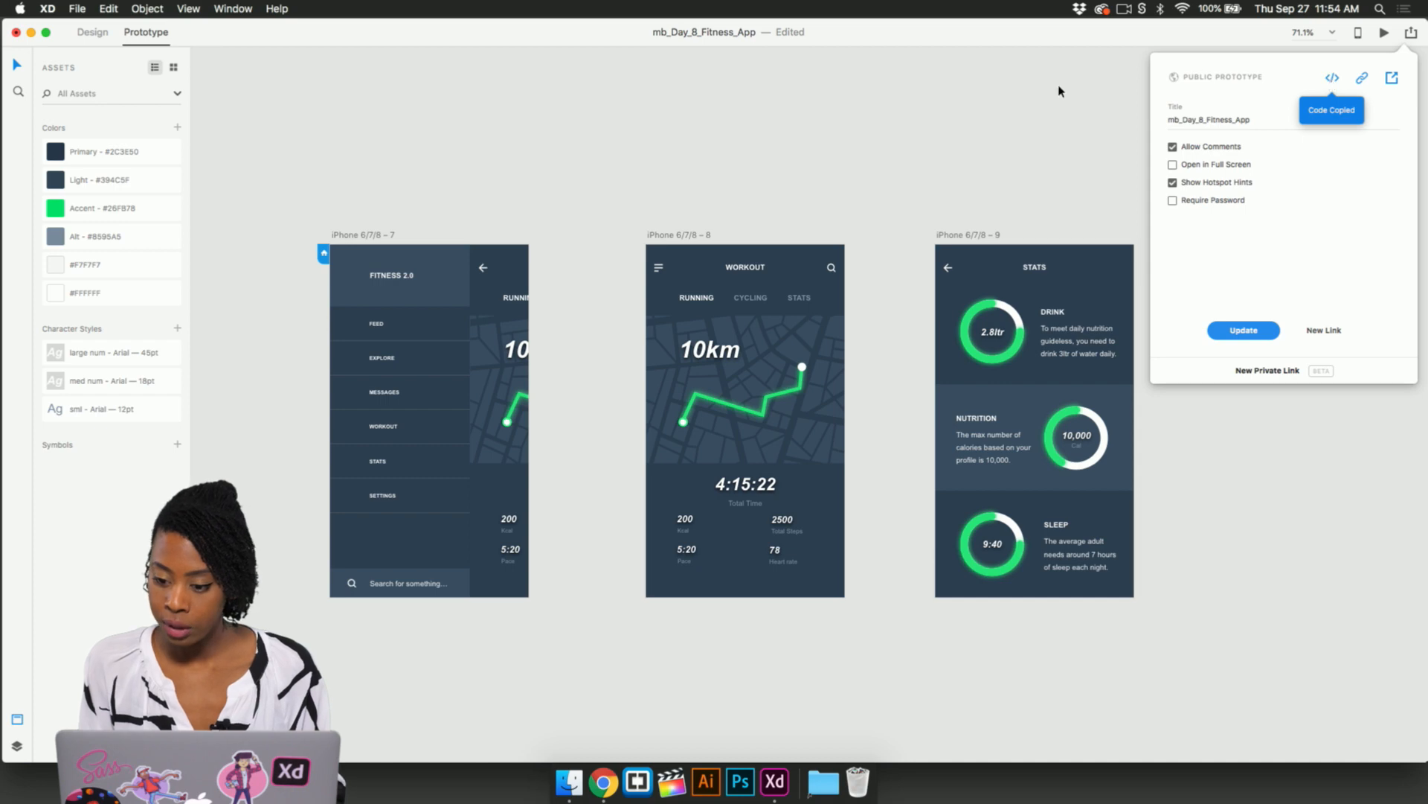
- Switch to the Behance project editor in Chrome and embed the copied prototype code below the "Day #8 - Design & prototype a fitness tracker mobile app" text
{"action": "key", "text": "ctrl+Up"}
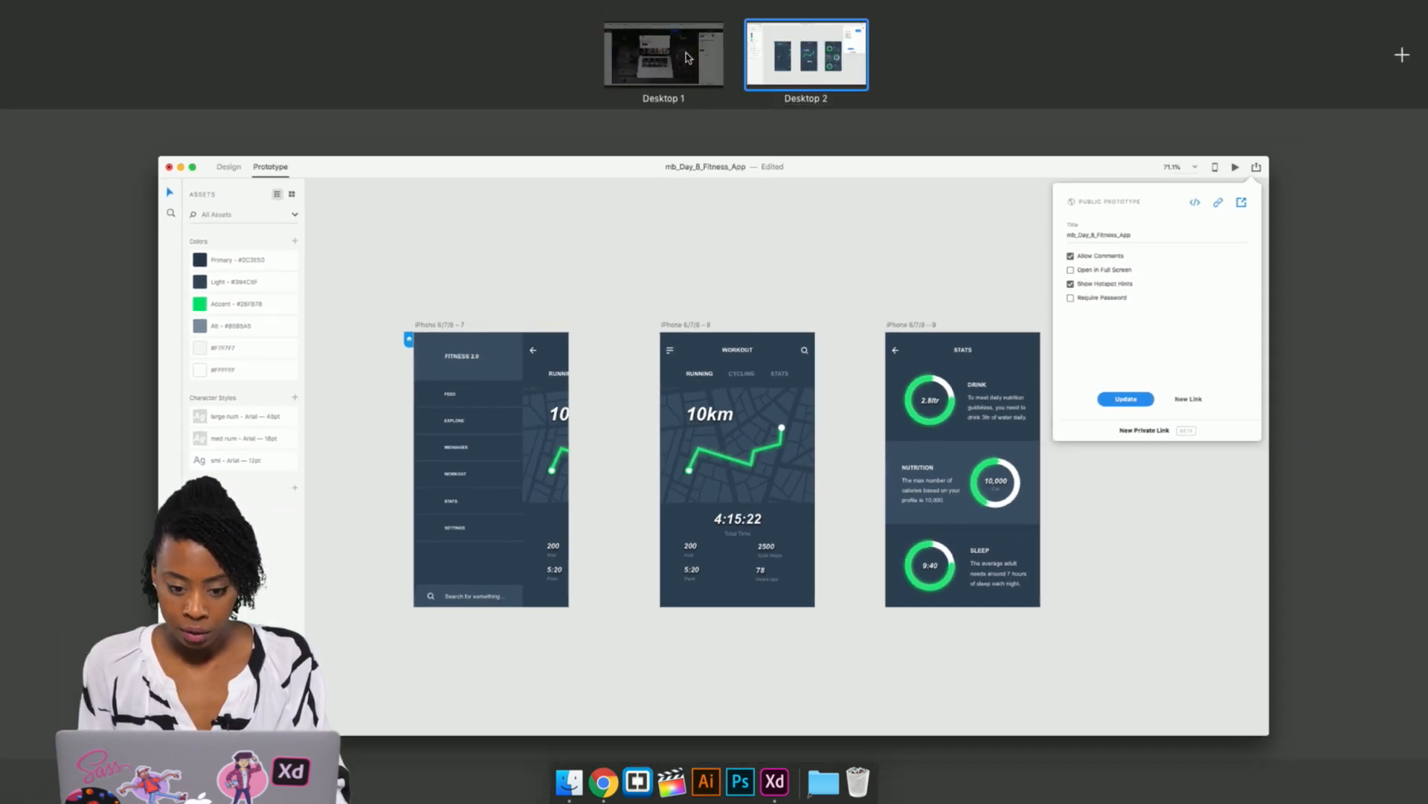
{"action": "left_click", "coordinate": [733, 46]}
{"action": "left_click", "coordinate": [994, 35]}
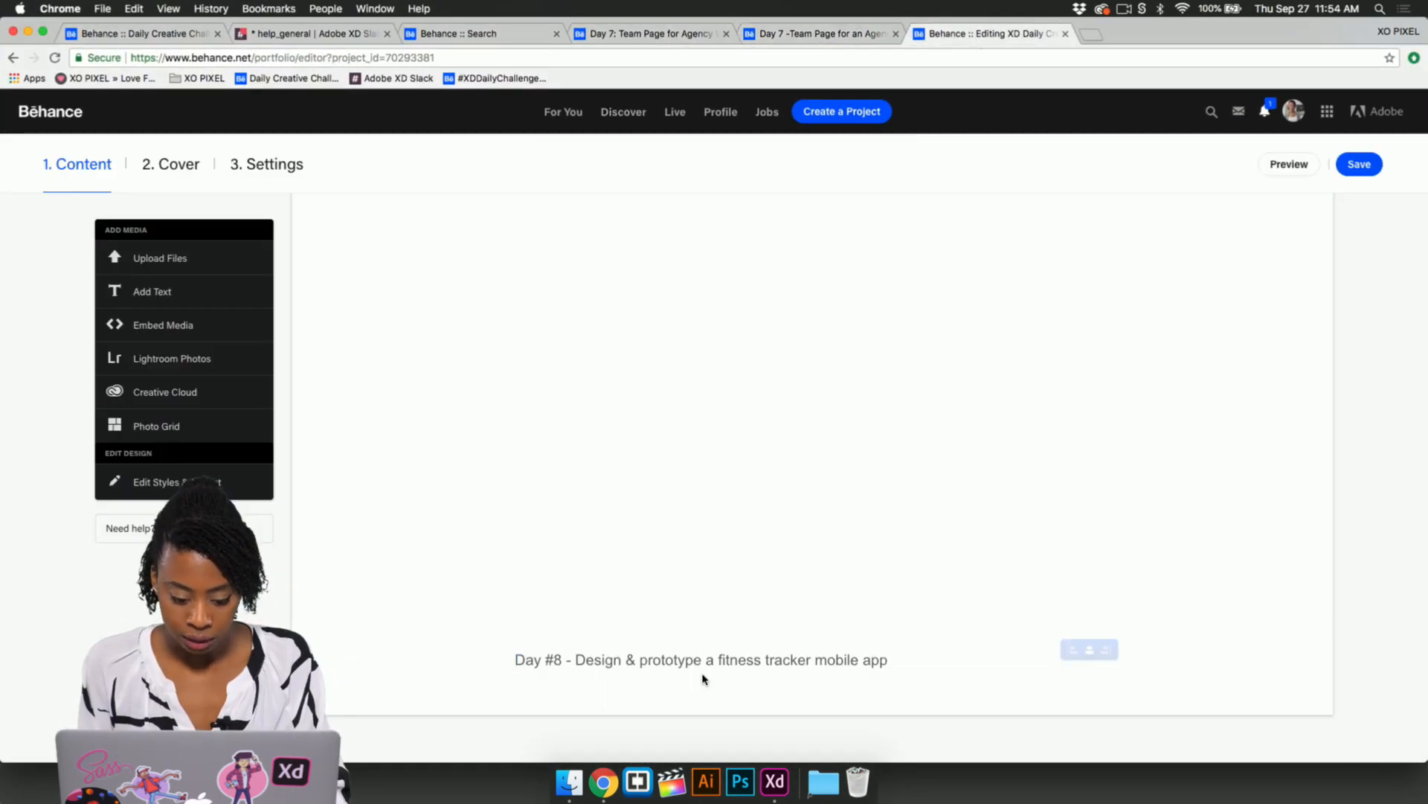
{"action": "mouse_move", "coordinate": [720, 692]}
{"action": "scroll", "coordinate": [720, 692], "scroll_direction": "down", "scroll_amount": 1}
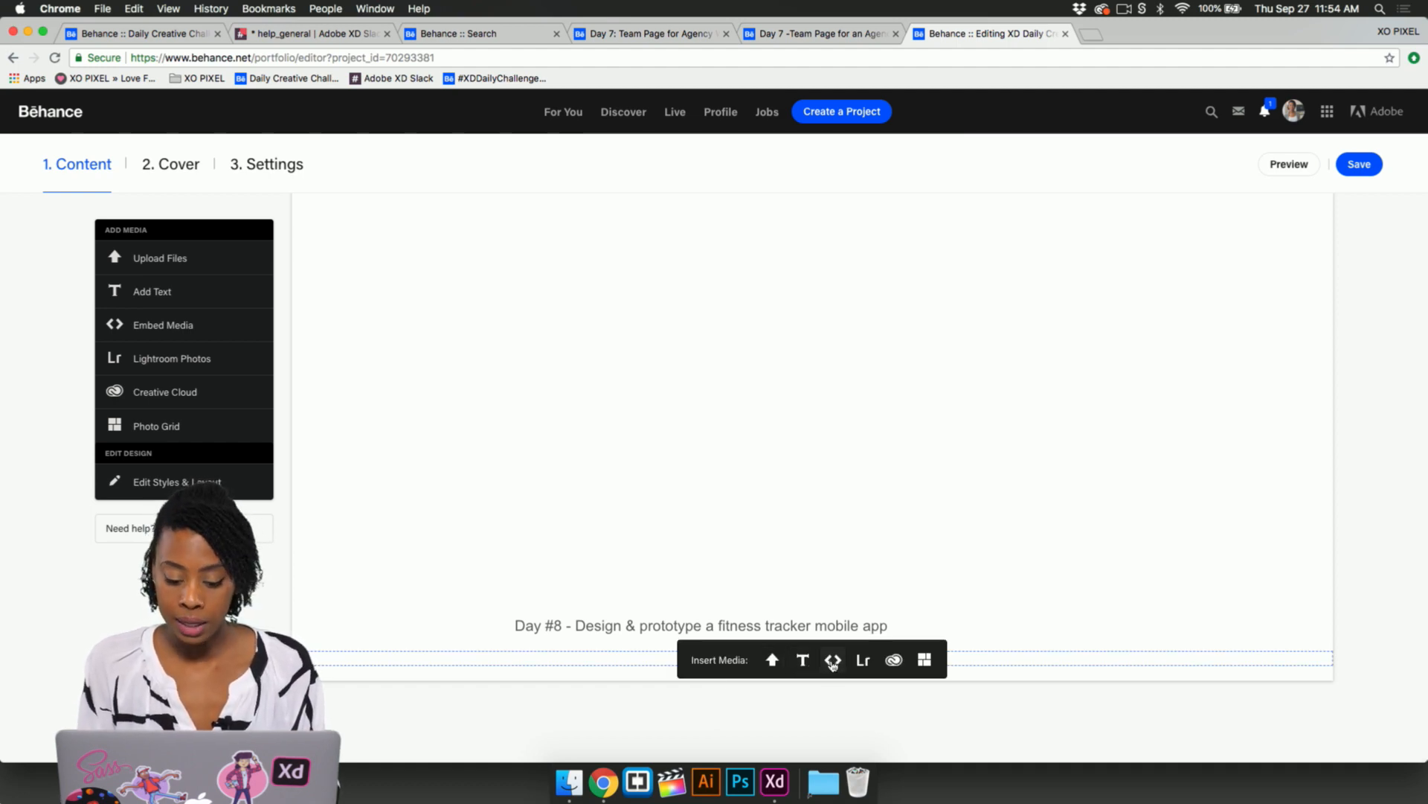
{"action": "left_click", "coordinate": [833, 662]}
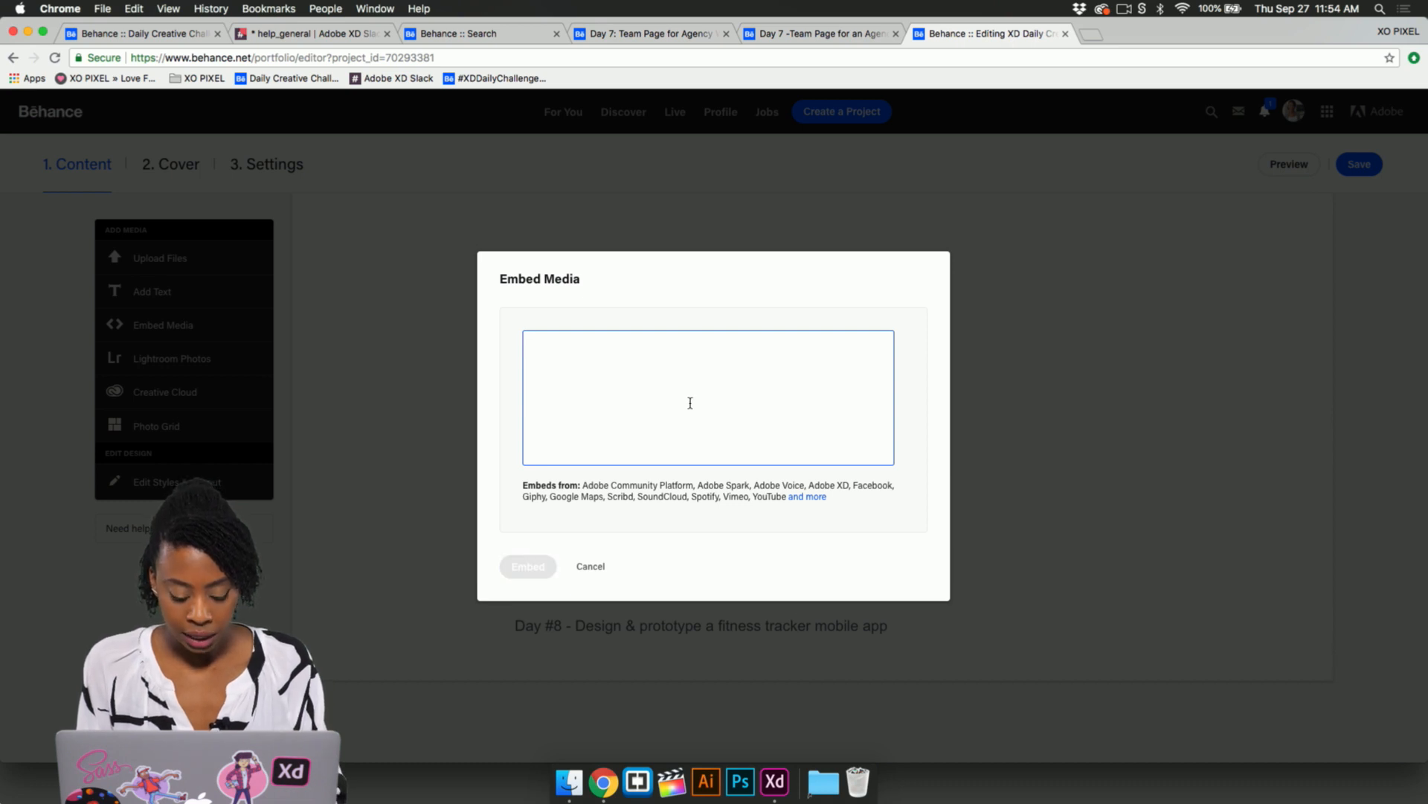
{"action": "key", "text": "super+v"}
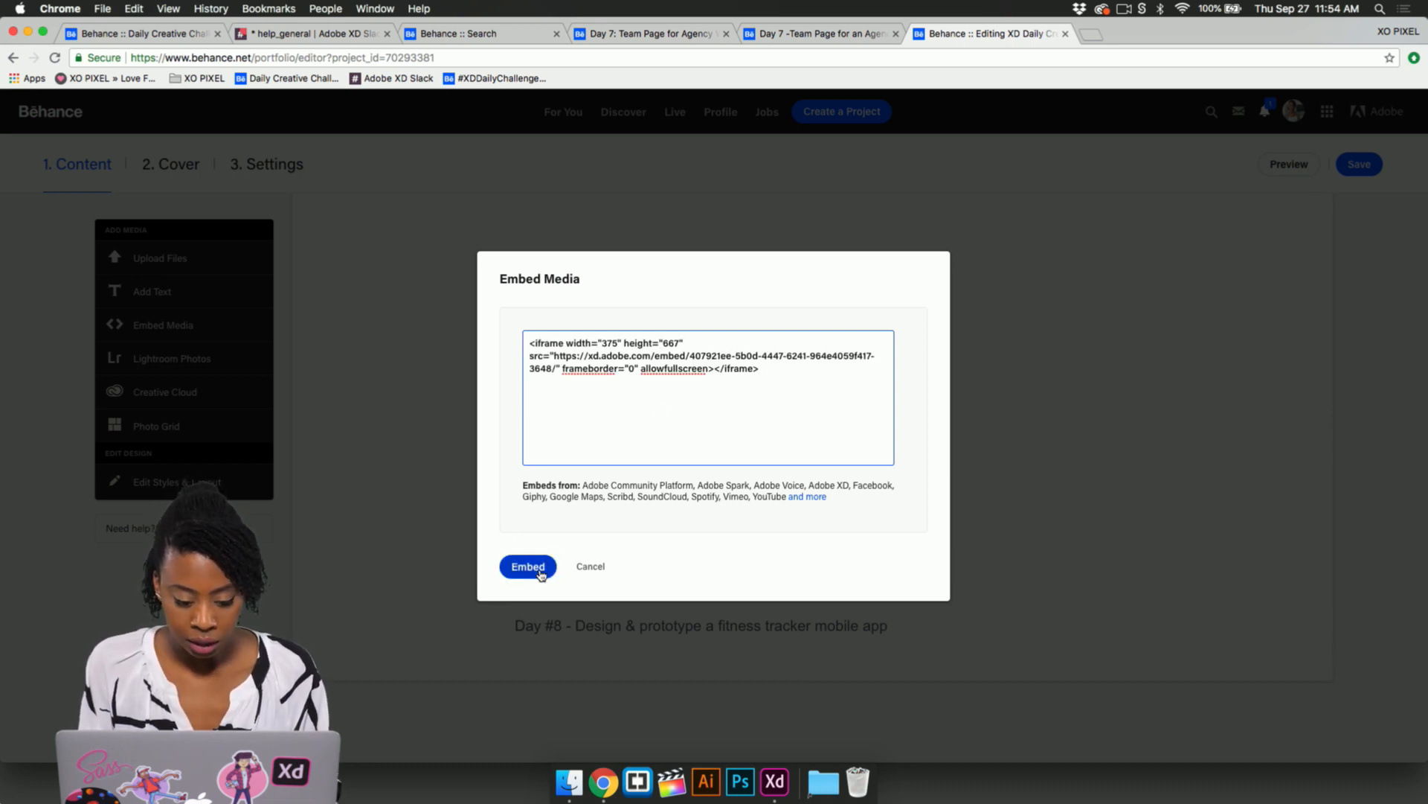
{"action": "left_click", "coordinate": [530, 567]}
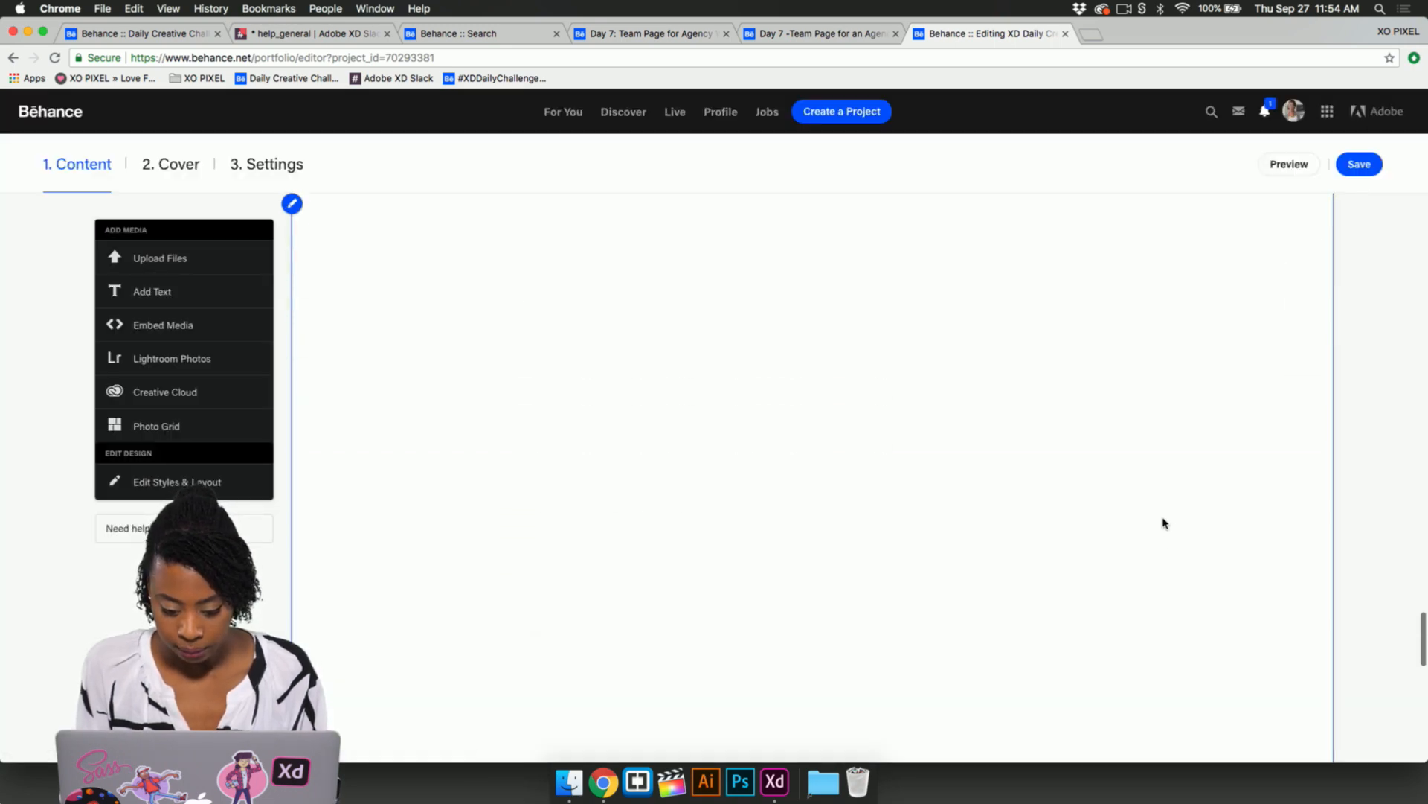
- Test the back arrow in the embedded fitness prototype and shrink the embed from full width to the narrower content width
{"action": "scroll", "coordinate": [1165, 416], "scroll_direction": "down", "scroll_amount": 4}
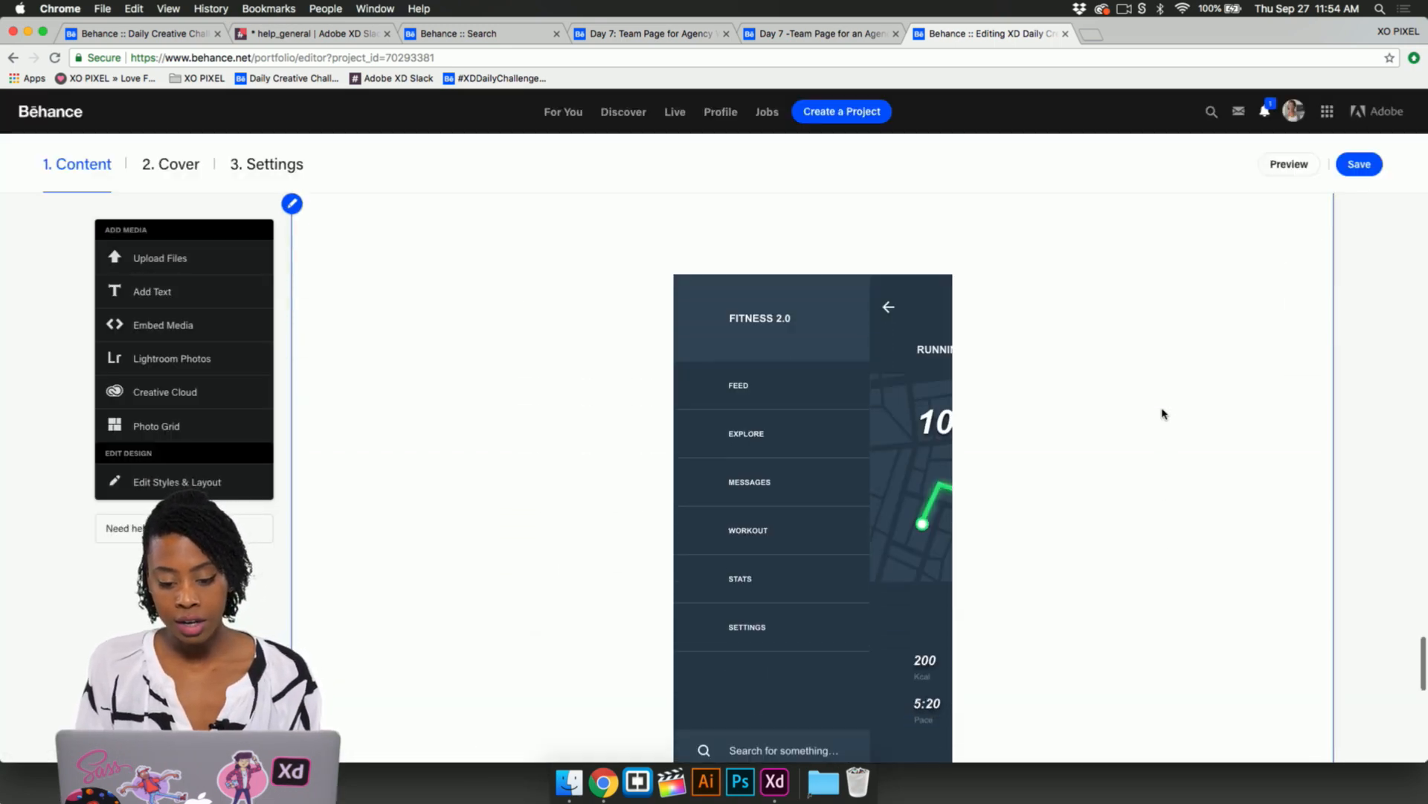
{"action": "left_click", "coordinate": [885, 271]}
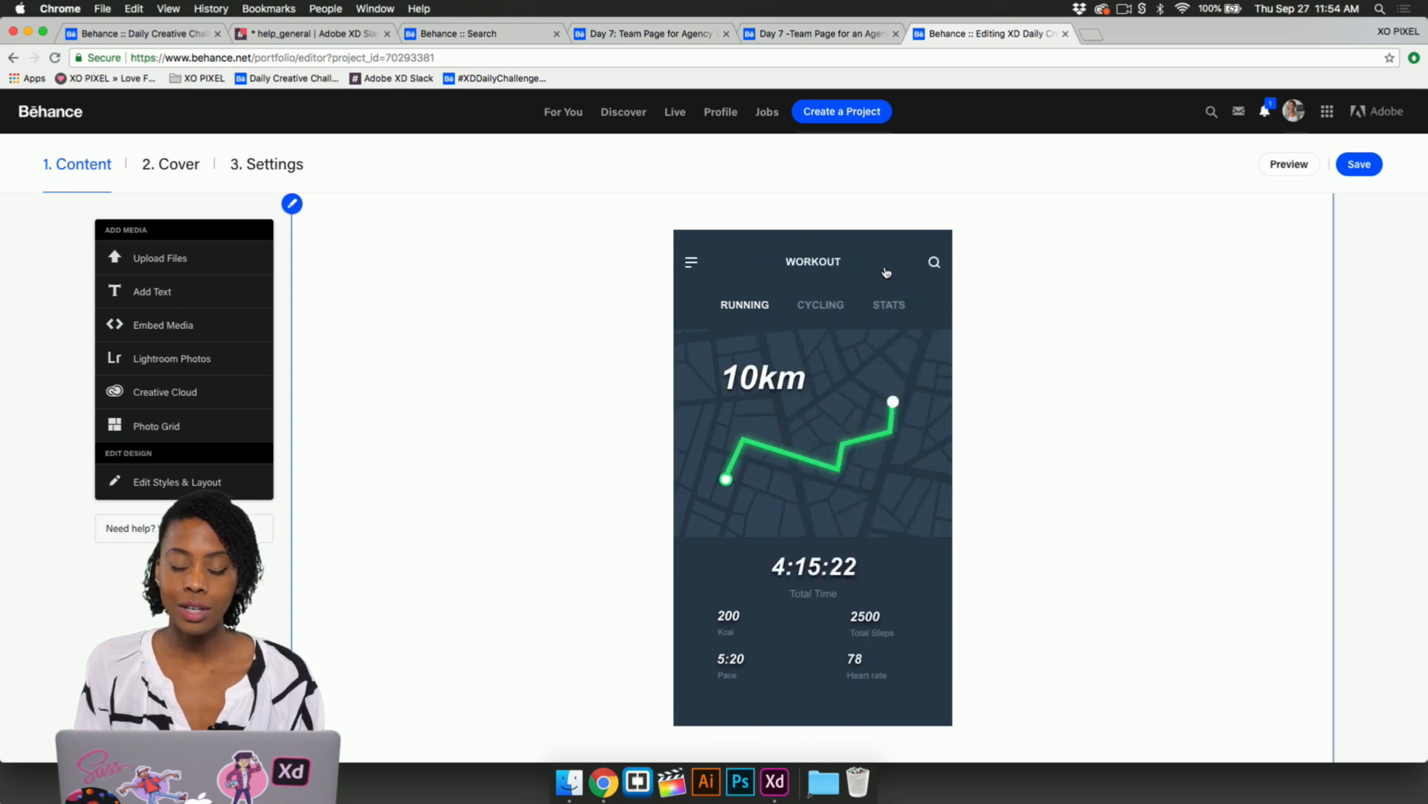
{"action": "scroll", "coordinate": [1054, 318], "scroll_direction": "up", "scroll_amount": 3}
{"action": "scroll", "coordinate": [1053, 318], "scroll_direction": "up", "scroll_amount": 5}
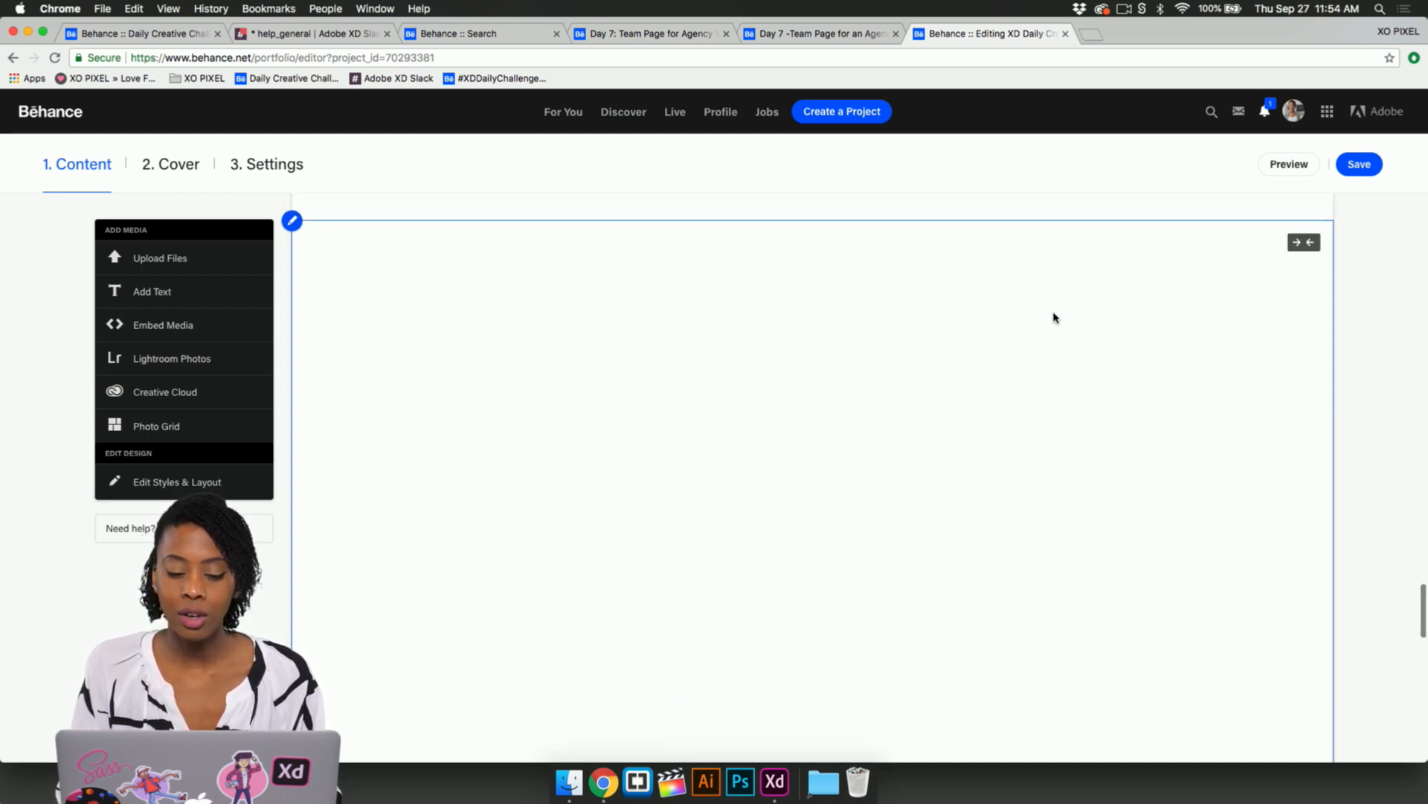
{"action": "left_click", "coordinate": [1302, 242]}
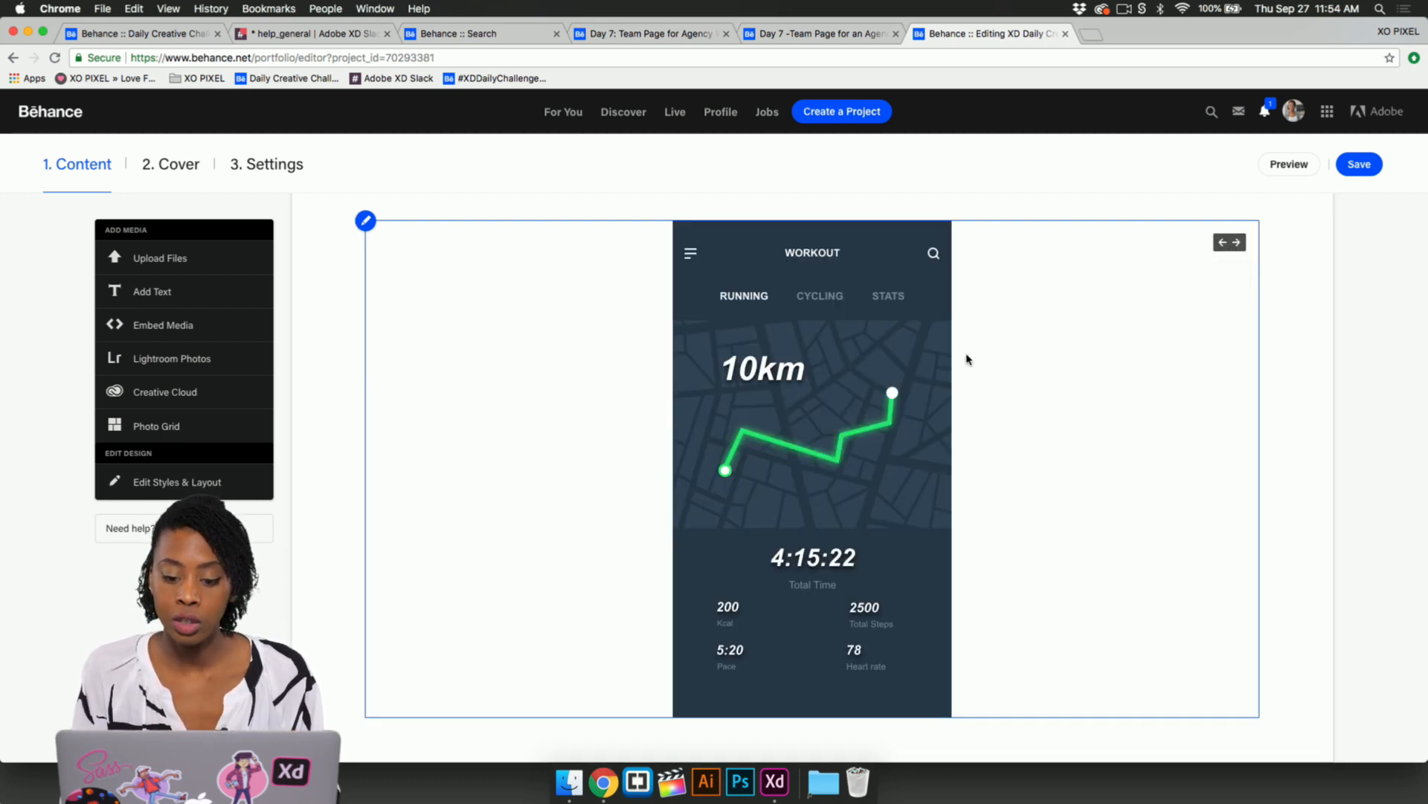
{"action": "scroll", "coordinate": [963, 357], "scroll_direction": "up", "scroll_amount": 3}
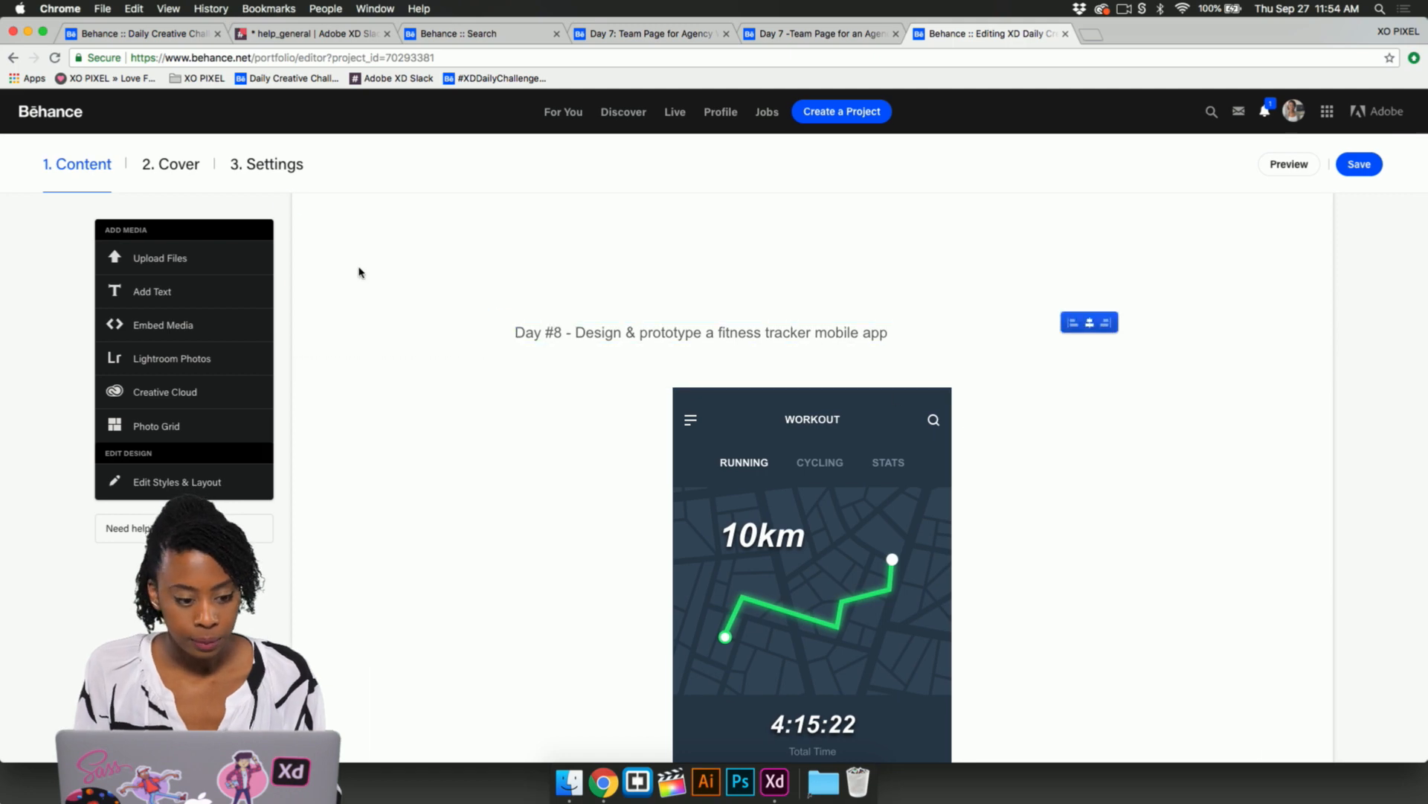
- Check the Behance project's discoverability settings for the XDDAILYCHALLENGE keyword and save the project settings
{"action": "left_click", "coordinate": [282, 166]}
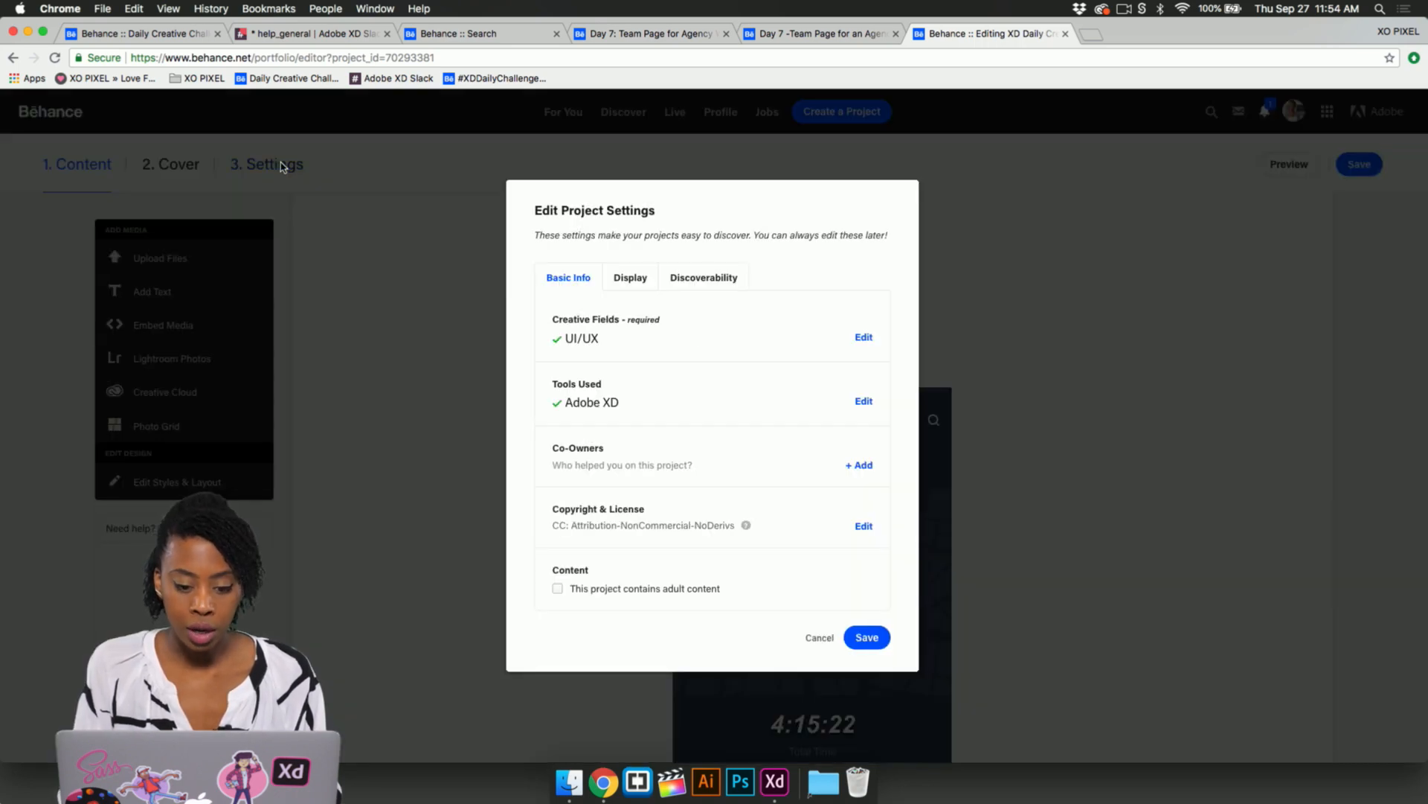
{"action": "left_click", "coordinate": [733, 281]}
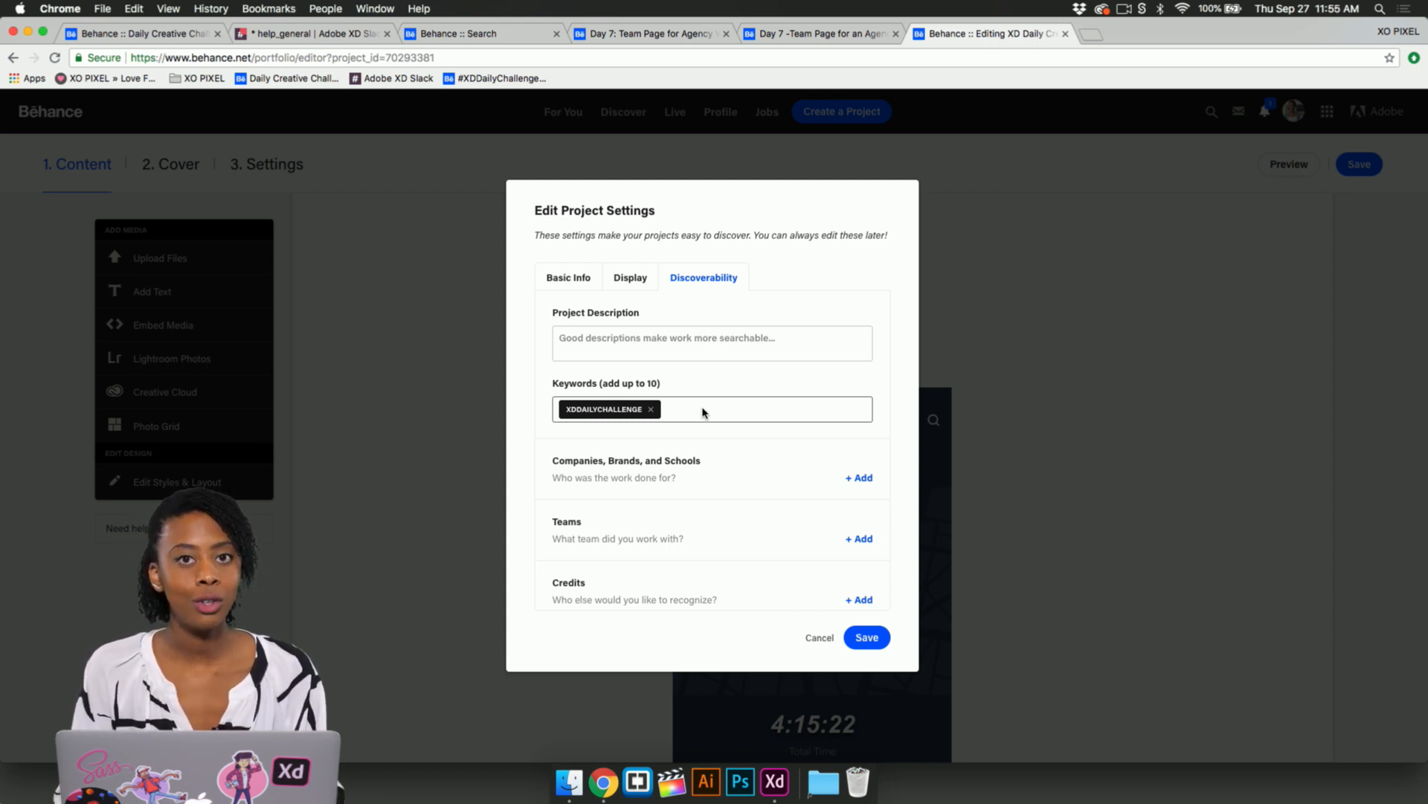
{"action": "left_click", "coordinate": [876, 643]}
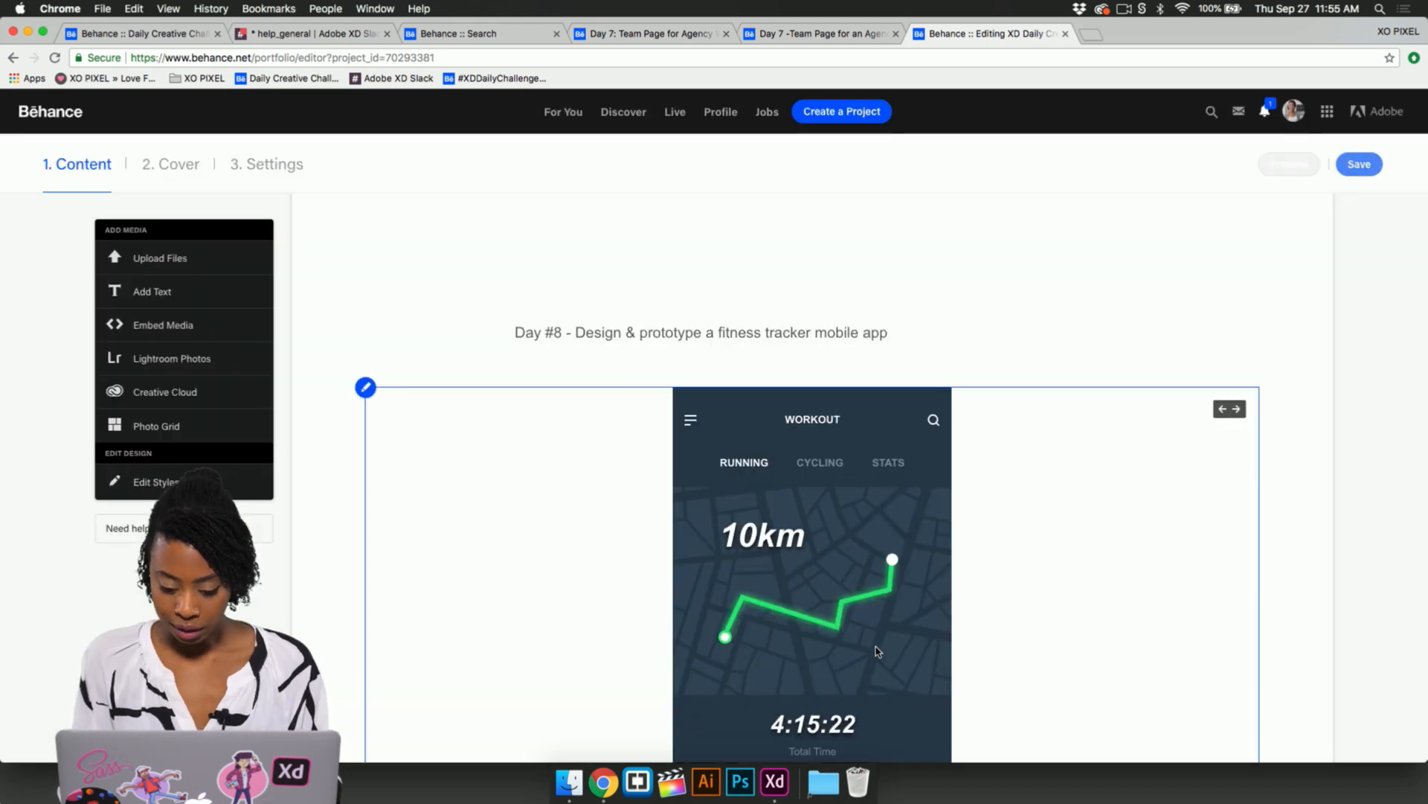